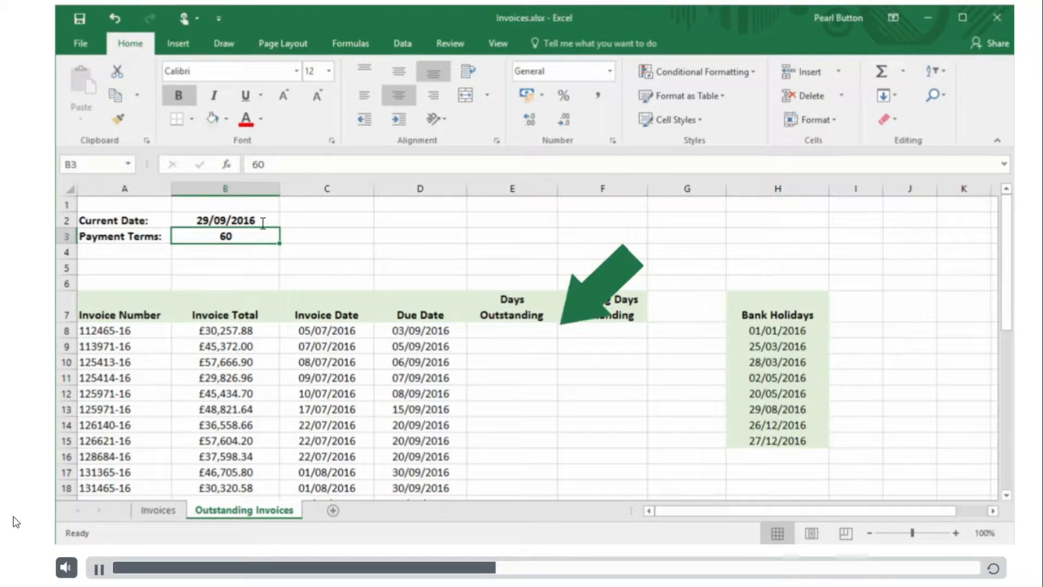
Step: Calculate Days Outstanding in E8 with the formula =$B$2-D8 and fill it down the column
left_click(481, 331)
type("=")
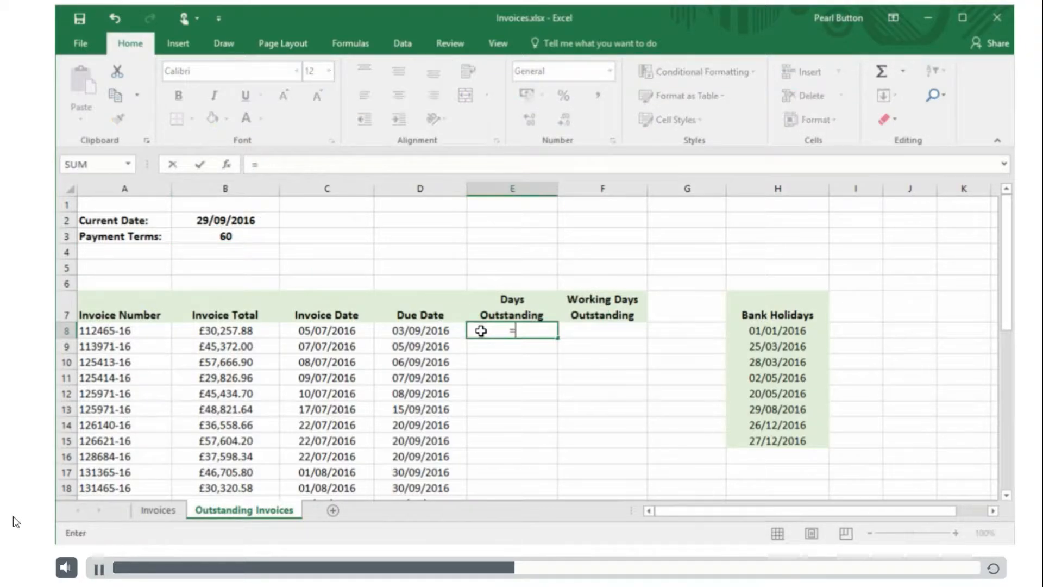
left_click(248, 220)
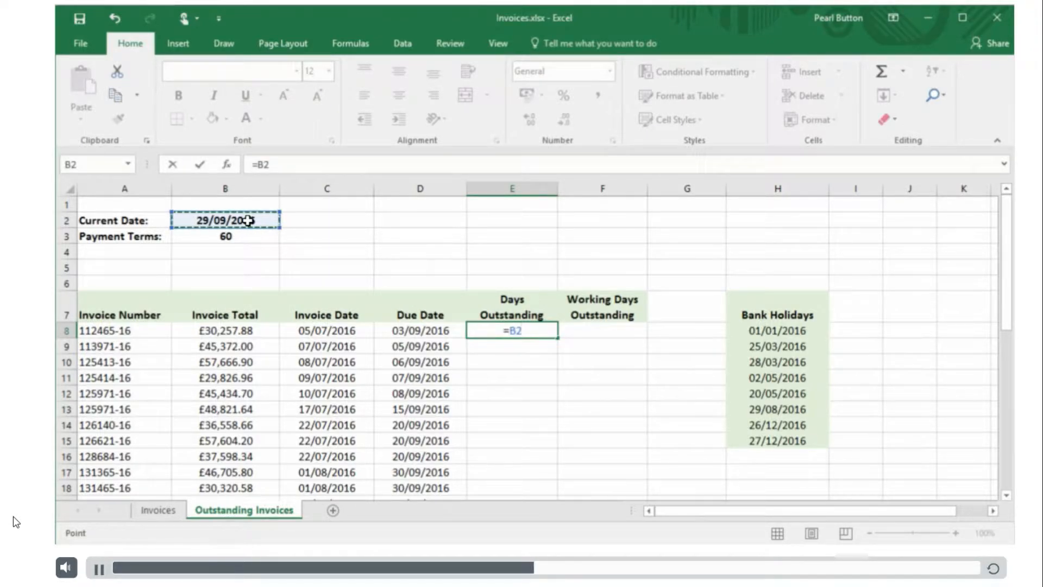
key("F4")
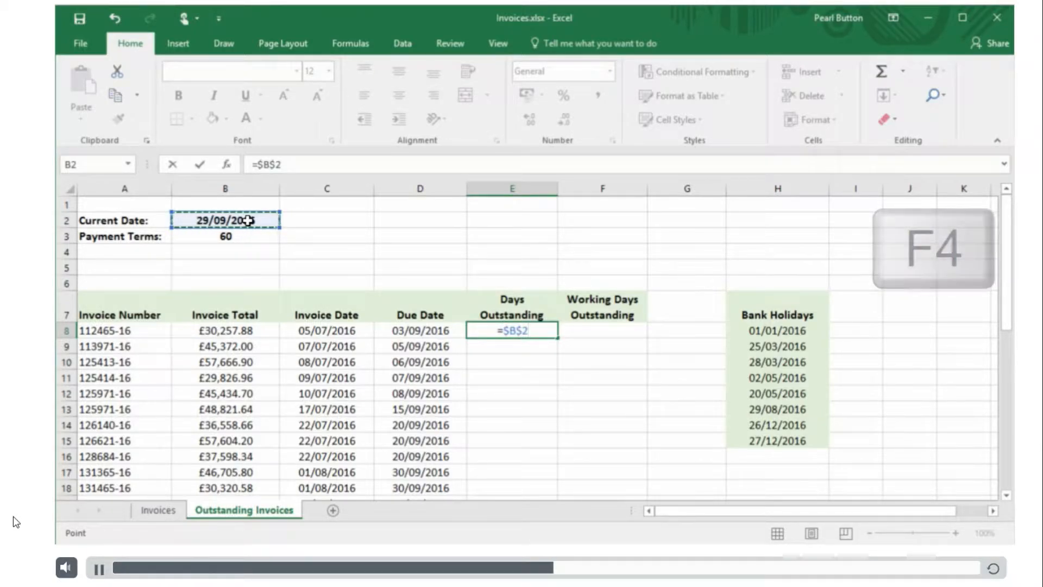
type("-")
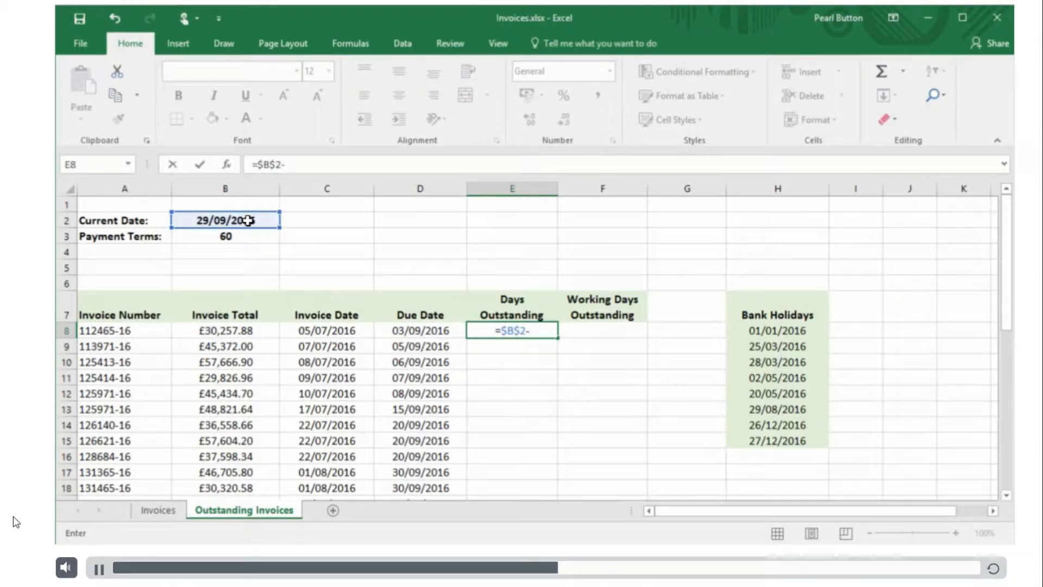
left_click(419, 330)
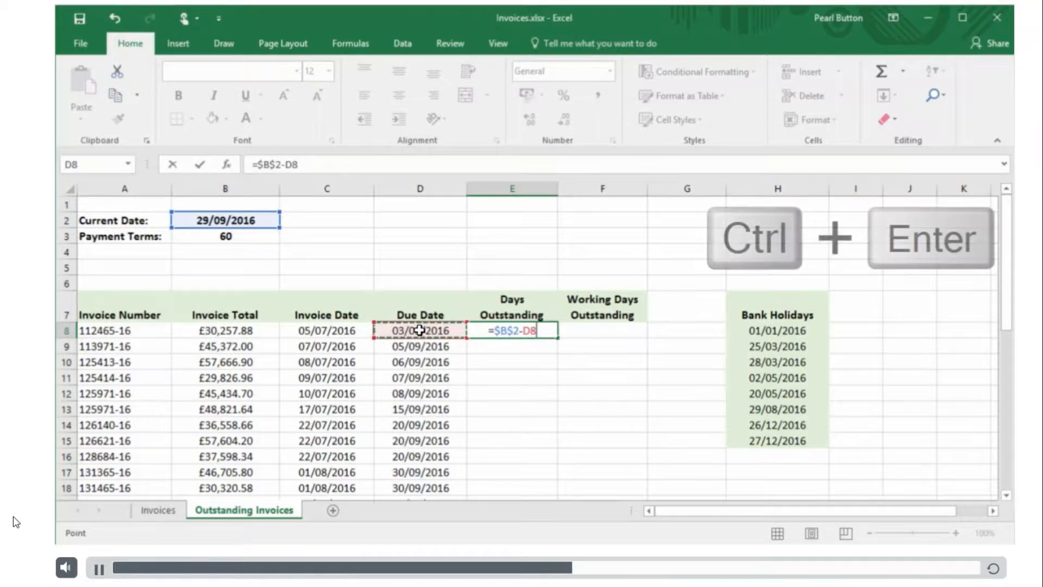
key("ctrl+Return")
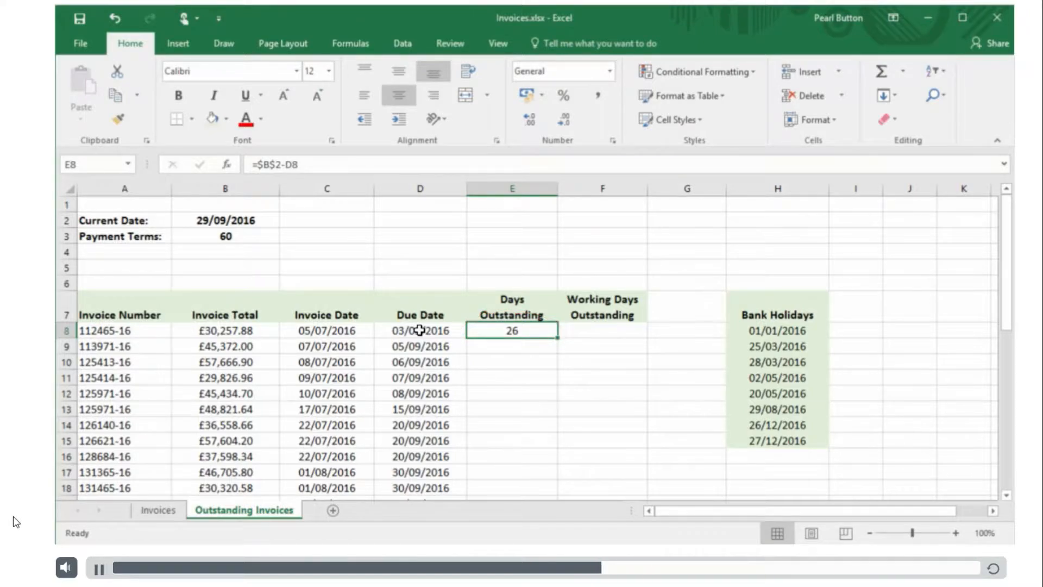
double_click(556, 338)
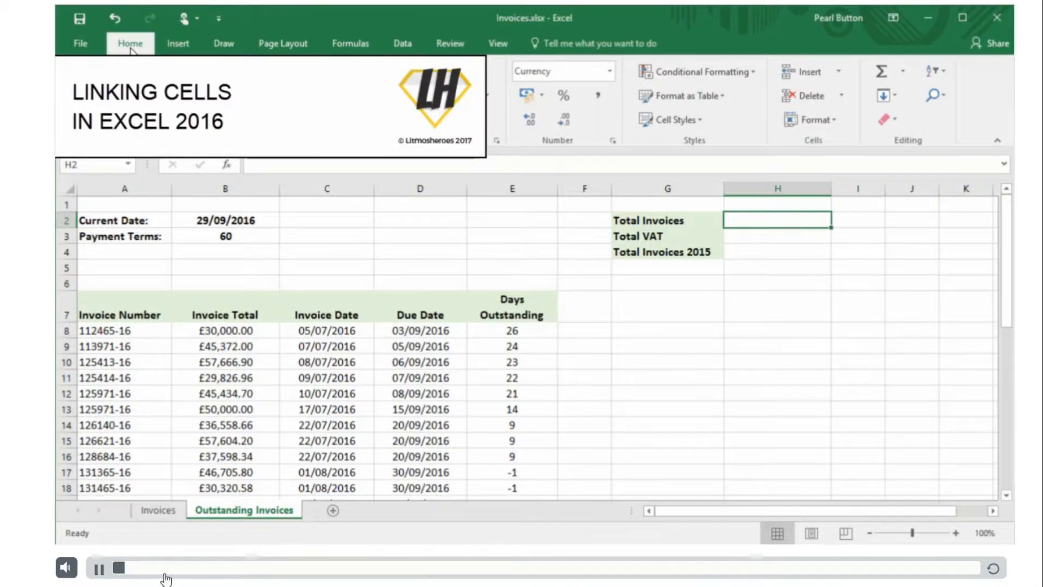
Step: Link the Total Invoices cell H2 to the invoice total with =B42, and undo that entry
mouse_move(66, 568)
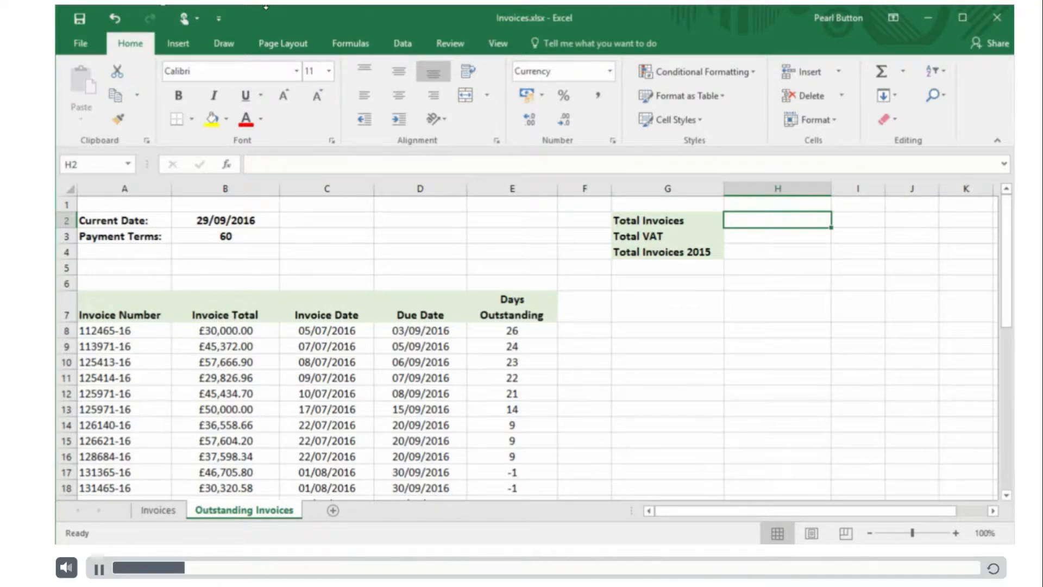
type("=")
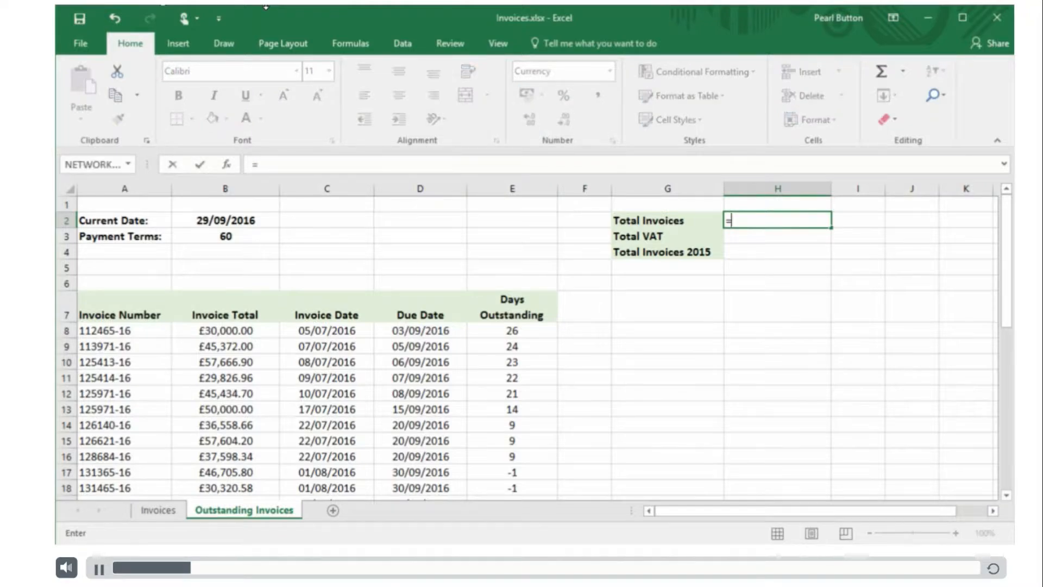
left_click_drag(1008, 319, 1005, 491)
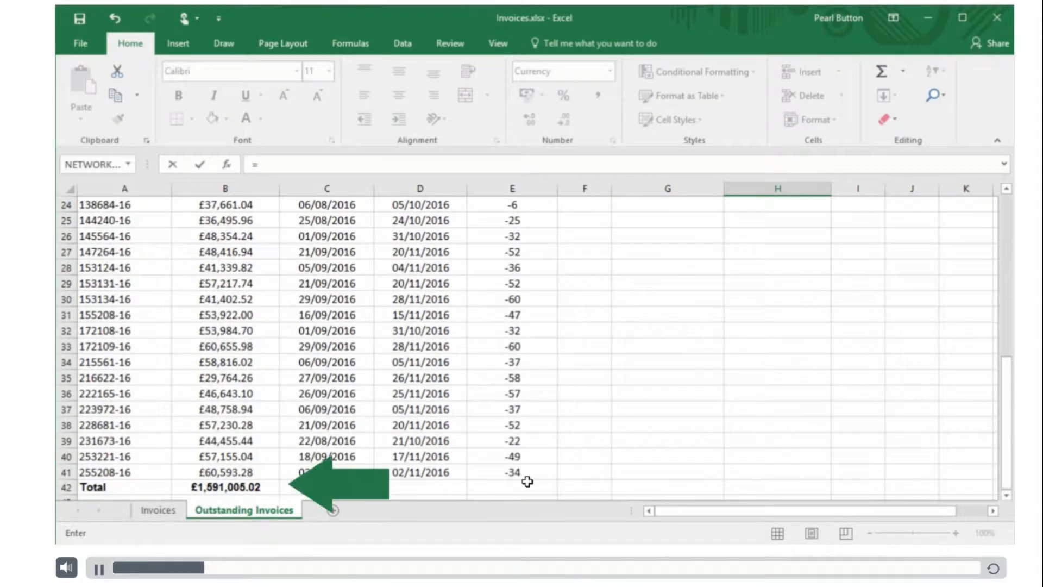
left_click(274, 485)
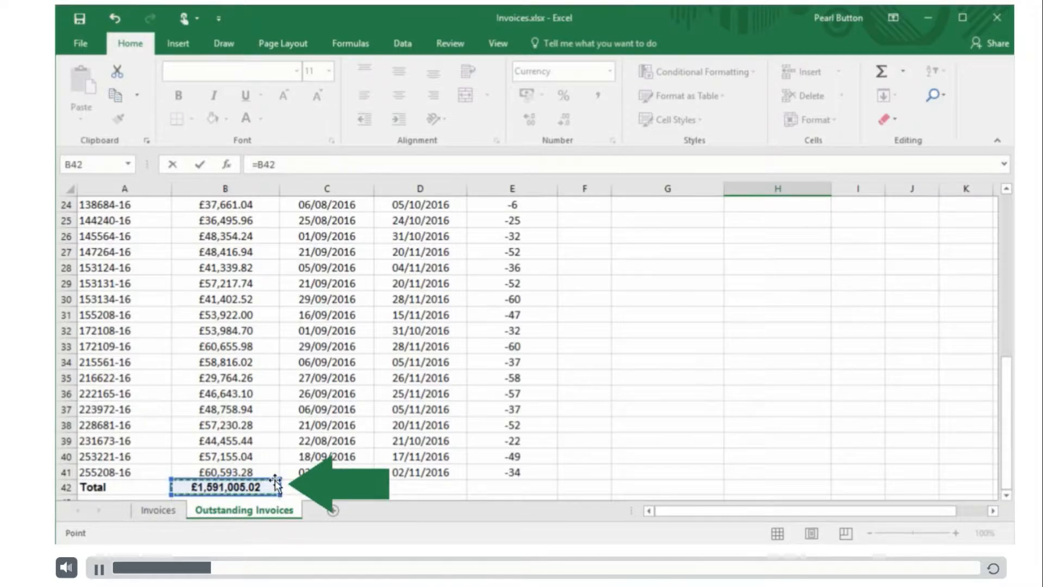
key("Return")
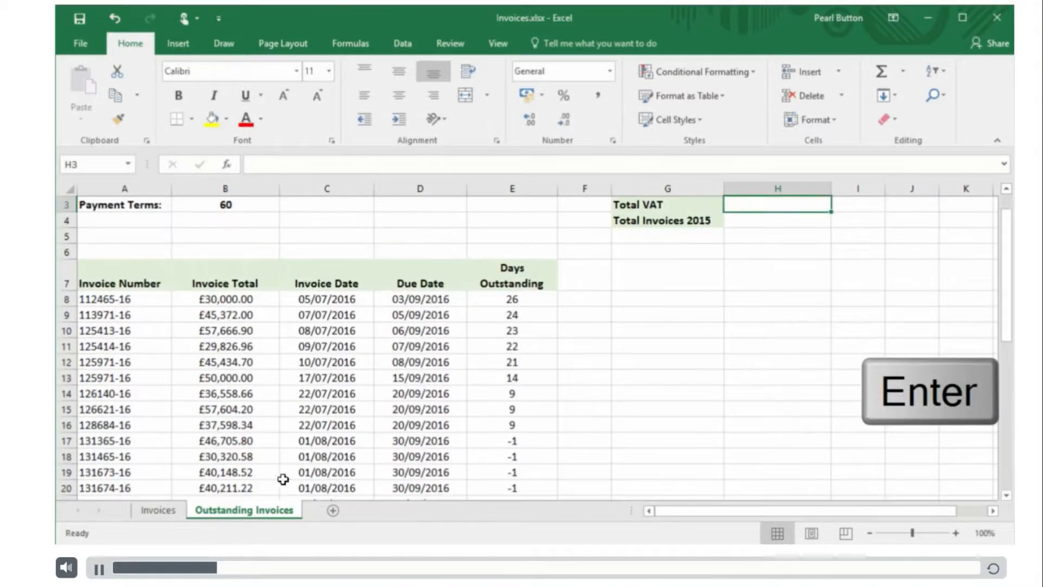
left_click_drag(1003, 269, 1002, 256)
left_click(797, 223)
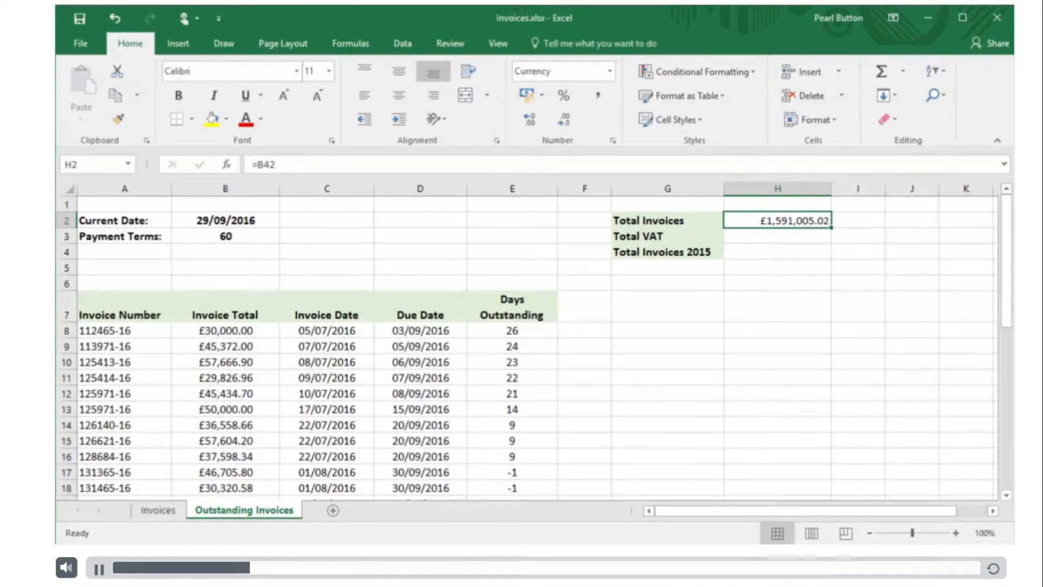
key("ctrl+z")
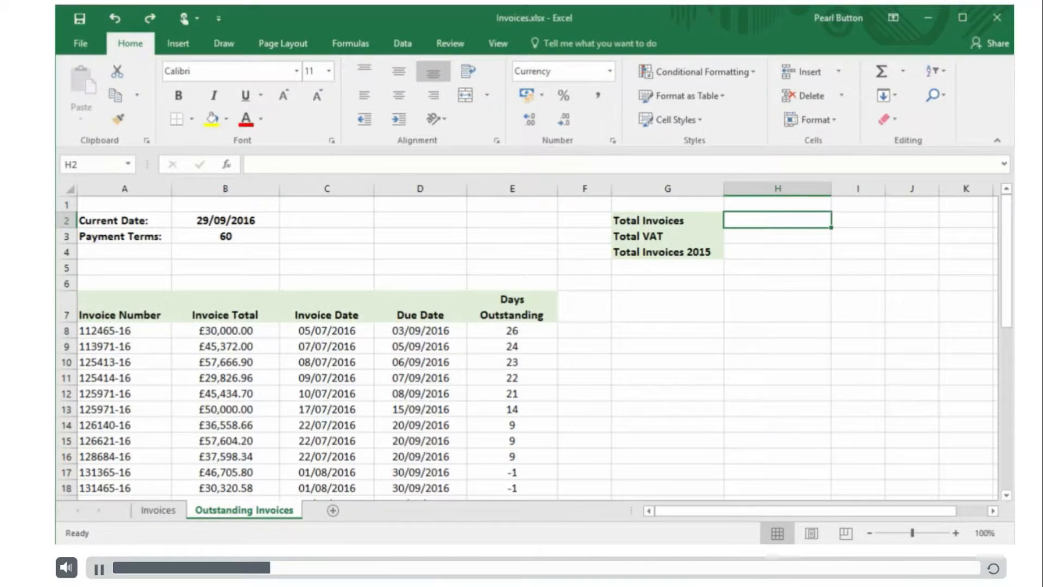
Step: Copy the invoice total in cell B42 of the Outstanding Invoices sheet
left_click_drag(1006, 318, 995, 477)
left_click(217, 487)
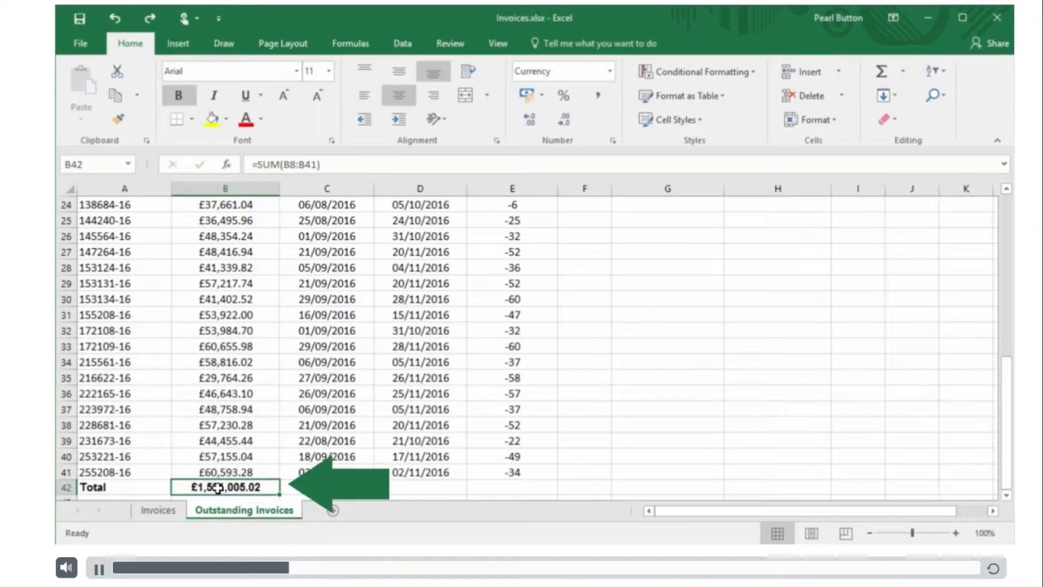
key("ctrl+c")
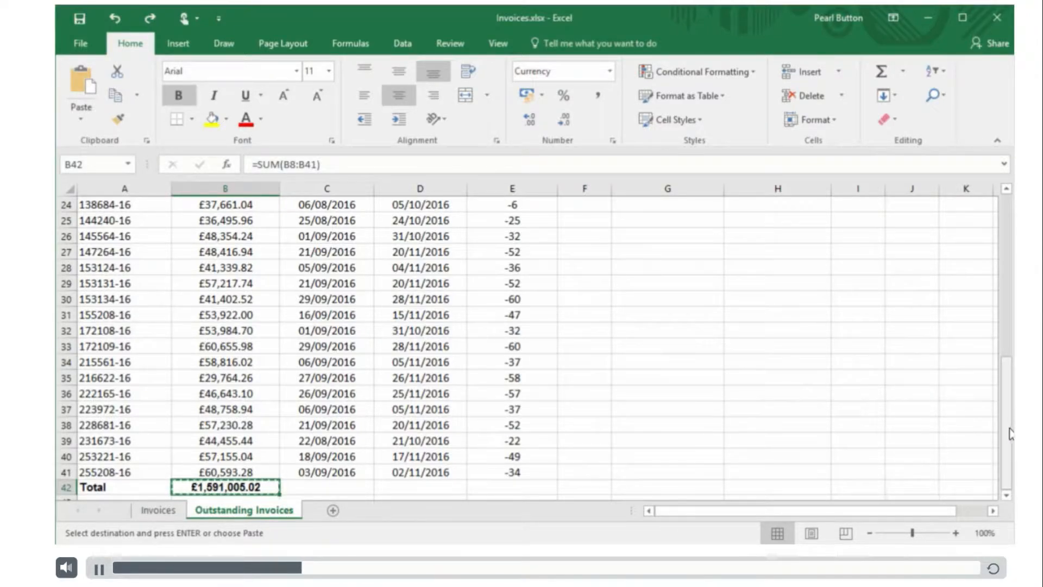
left_click_drag(1006, 431, 1004, 261)
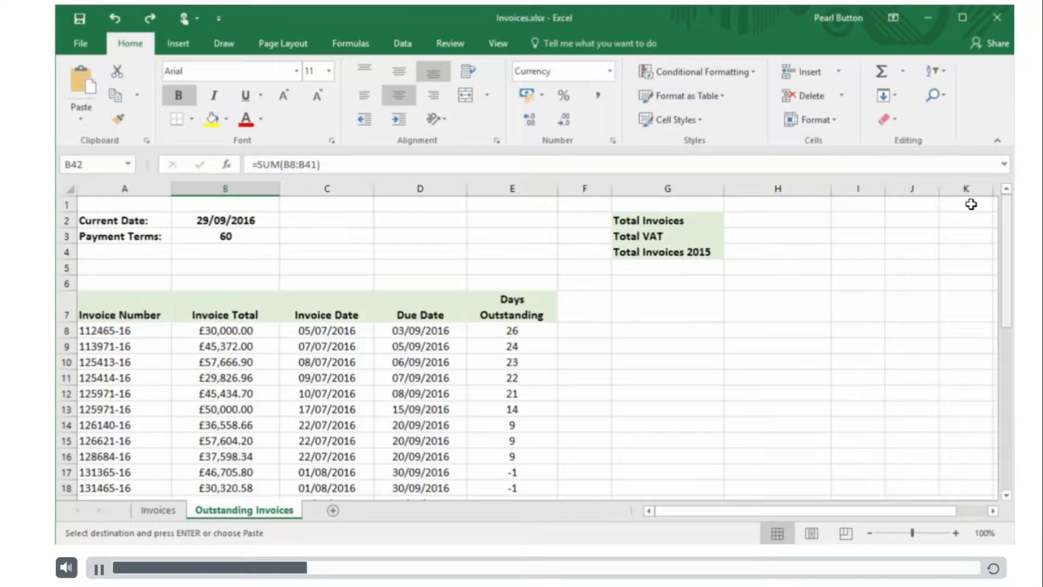
Step: Paste the copied total as a link into H2, and undo the paste
right_click(789, 218)
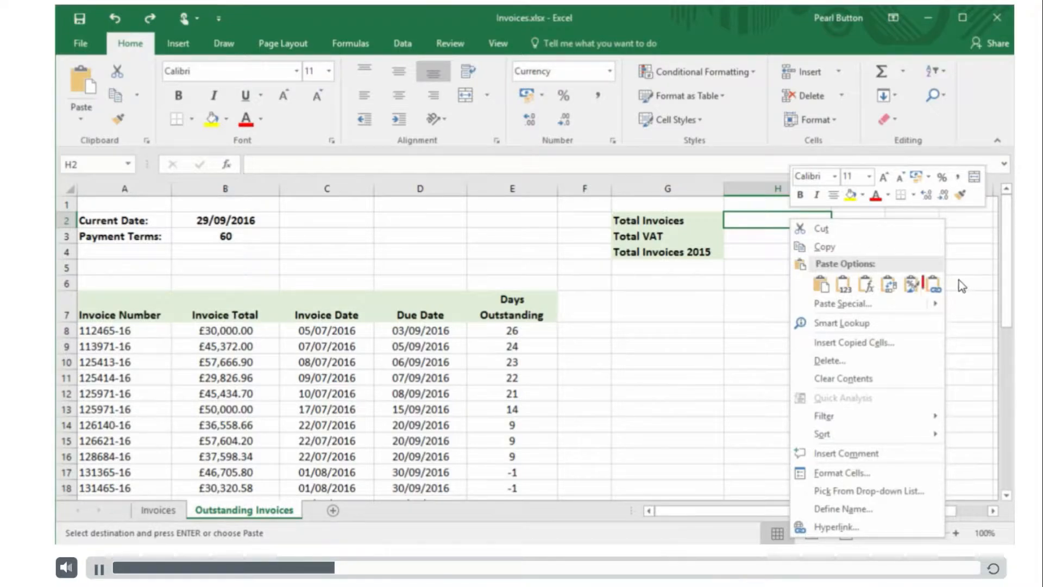
left_click(934, 284)
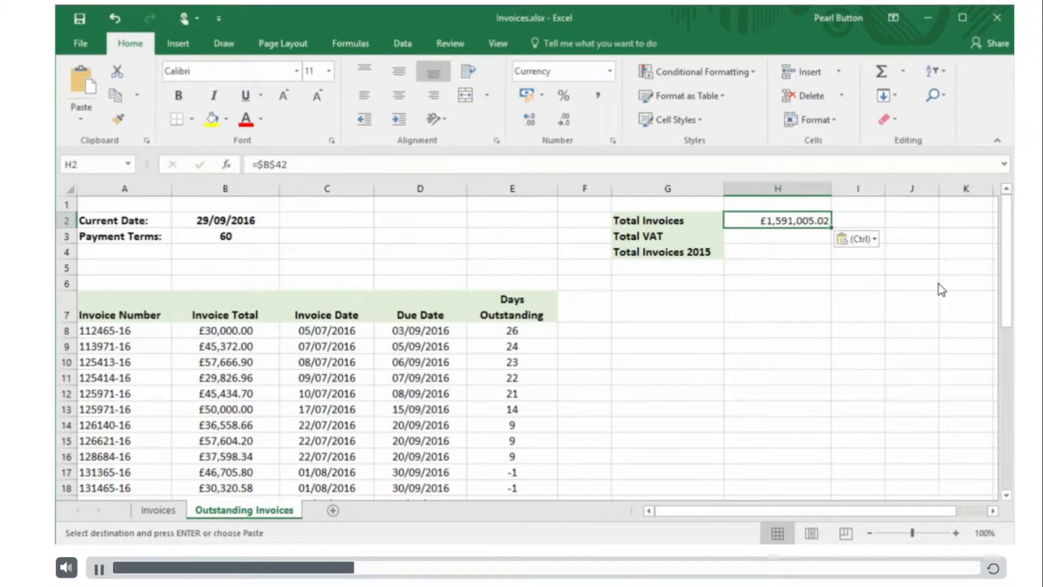
key("ctrl+z")
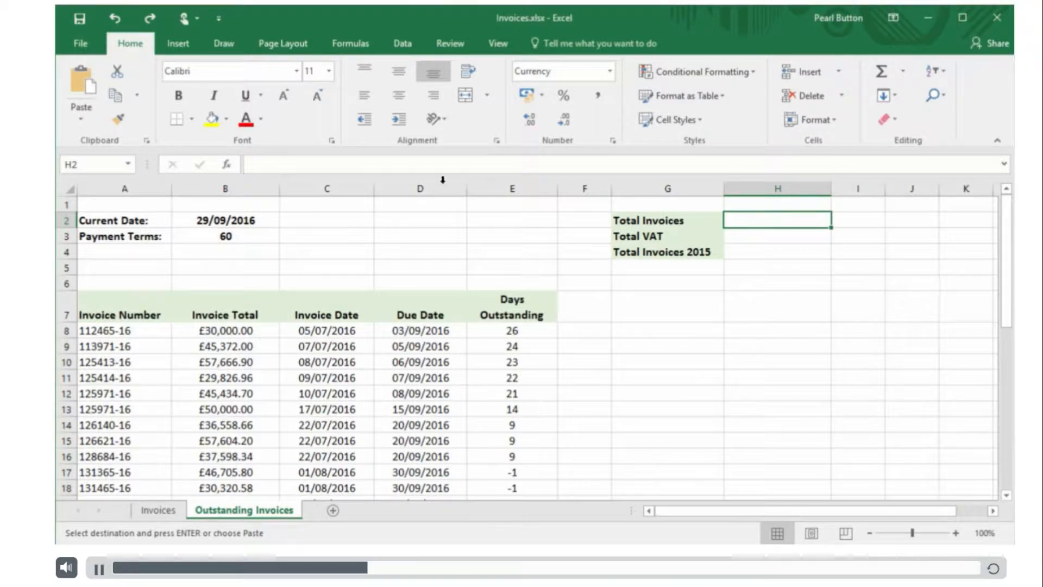
Step: Insert the copied total into the Total Invoices cell H2 using Paste Link
left_click(83, 113)
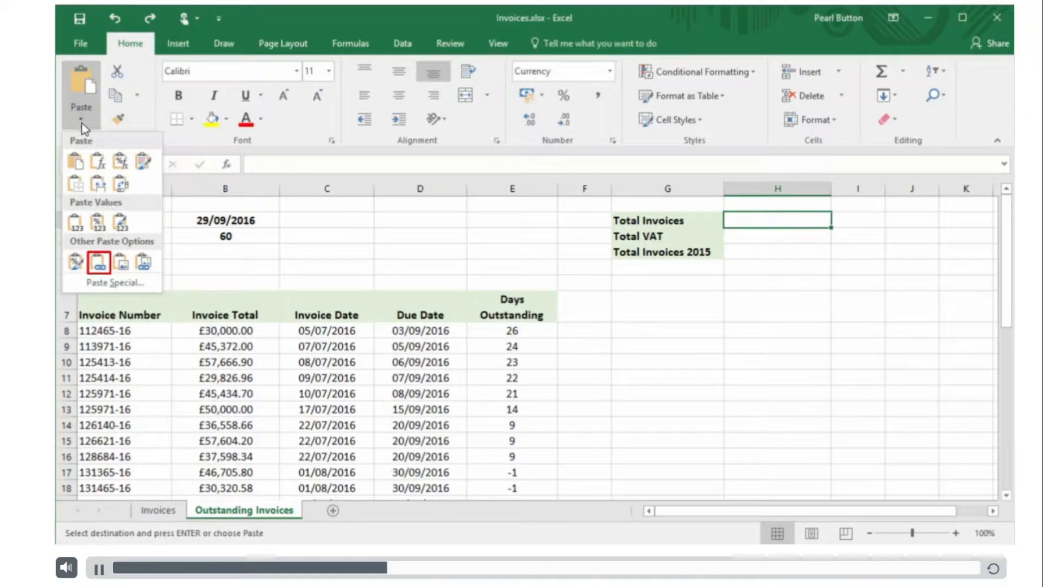
left_click(98, 265)
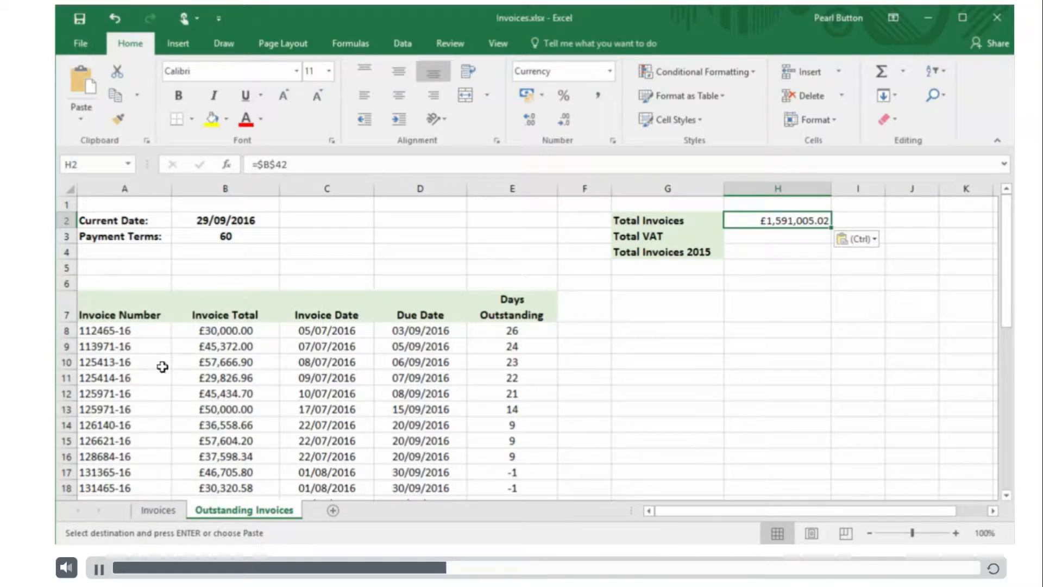
Step: Change the invoice totals in B11 to 25000 and B12 to 40000
left_click(228, 379)
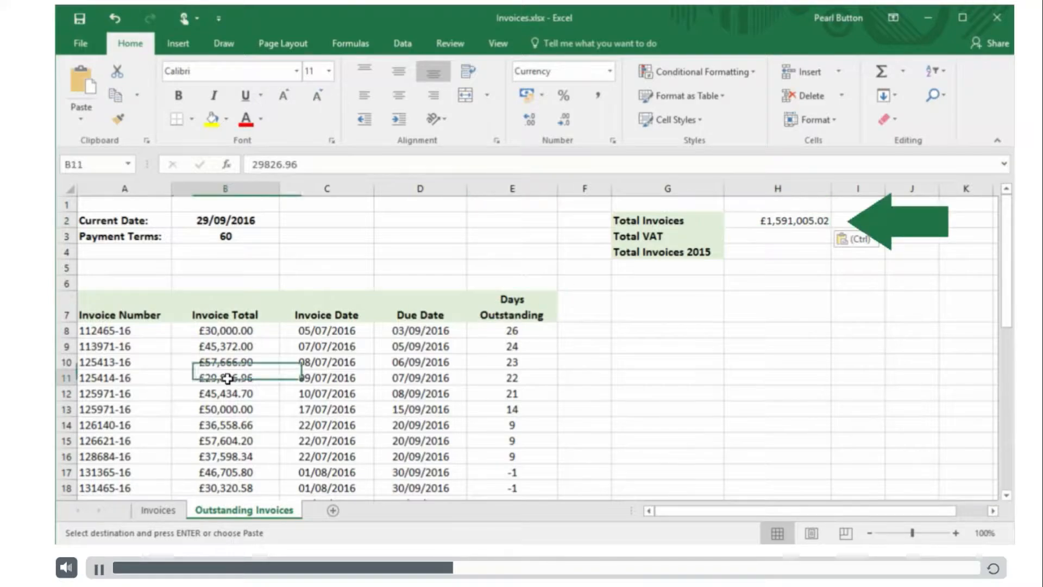
type("25000")
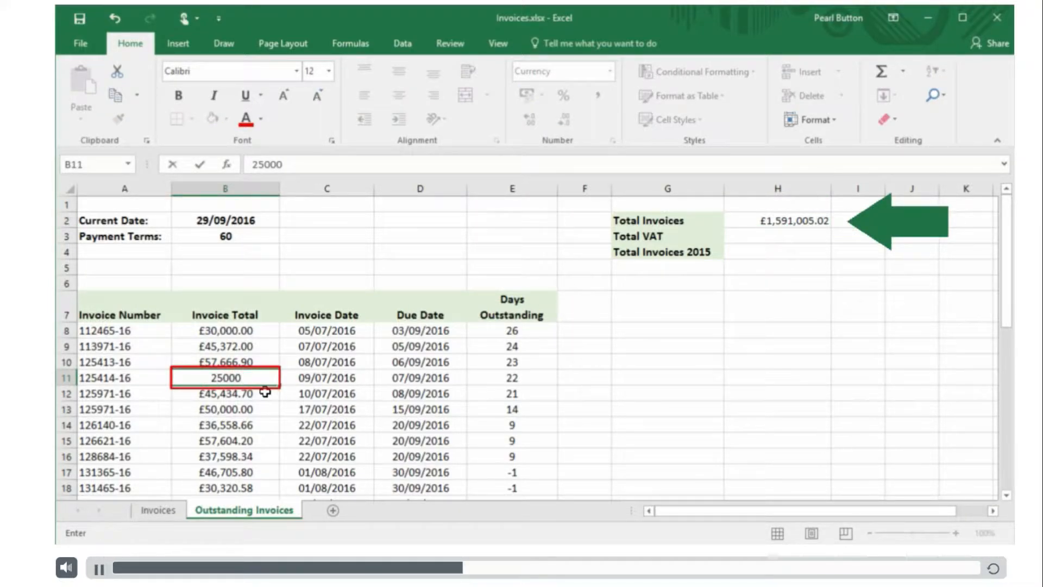
key("Return")
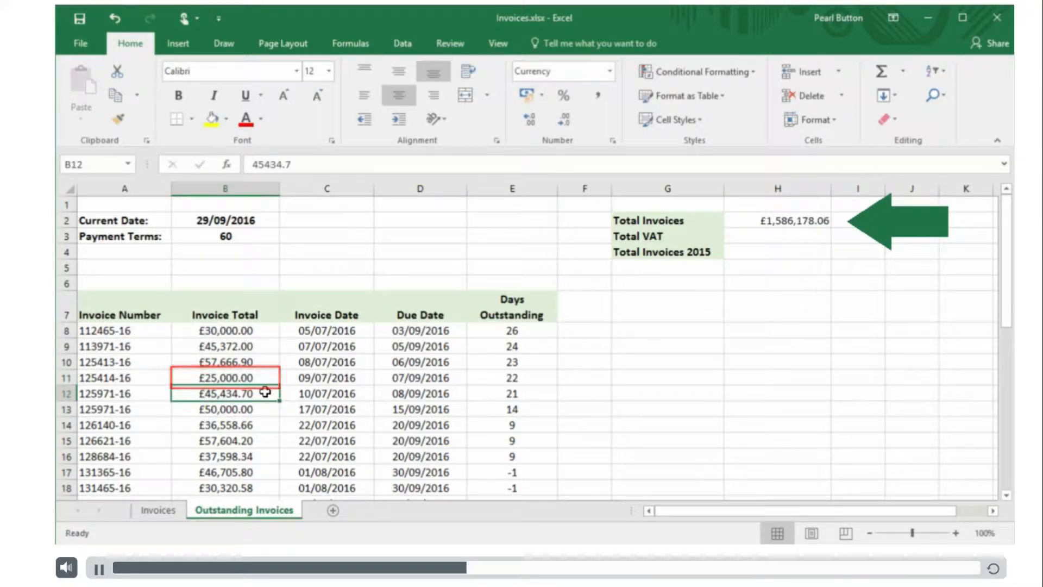
type("40000")
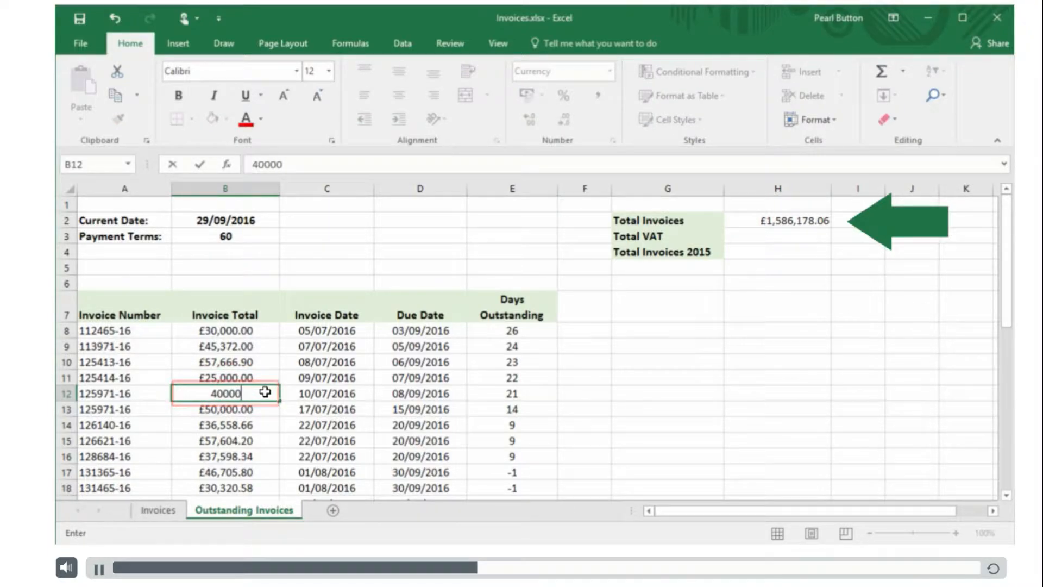
key("Return")
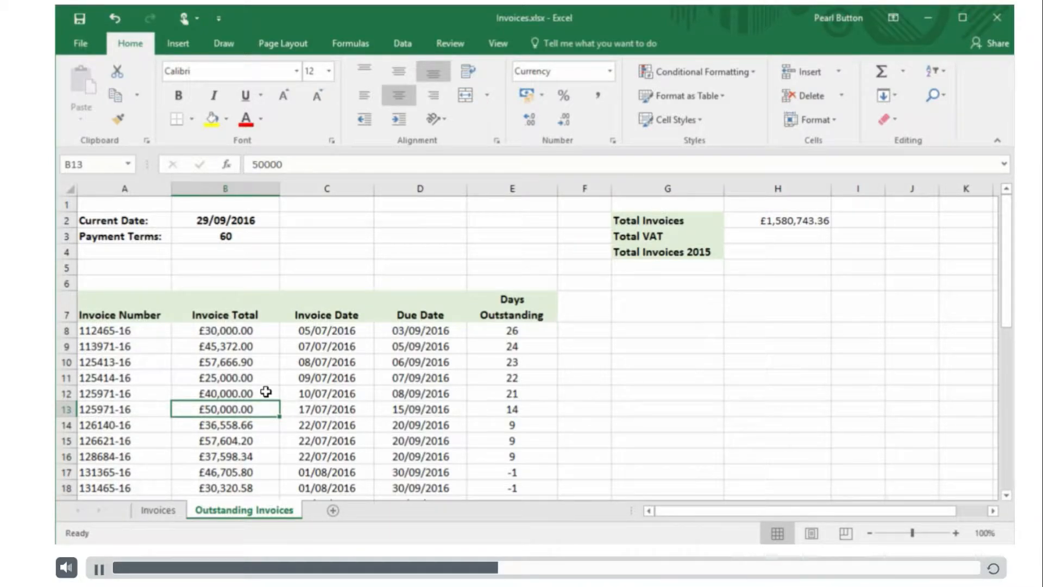
Step: Link the Total VAT cell H3 to the VAT total on the Invoices sheet with =Invoices!F42
left_click(756, 238)
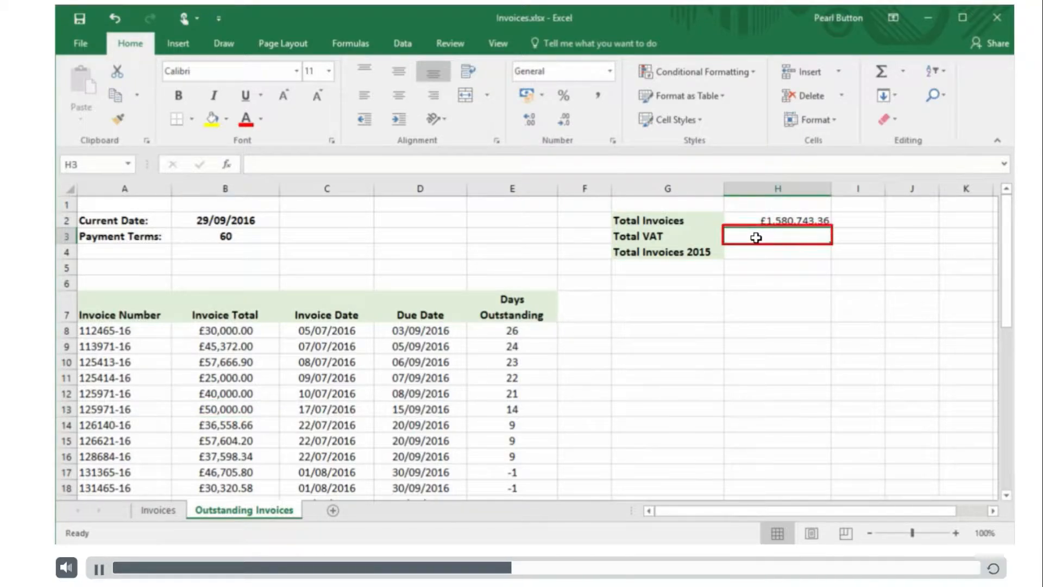
type("=")
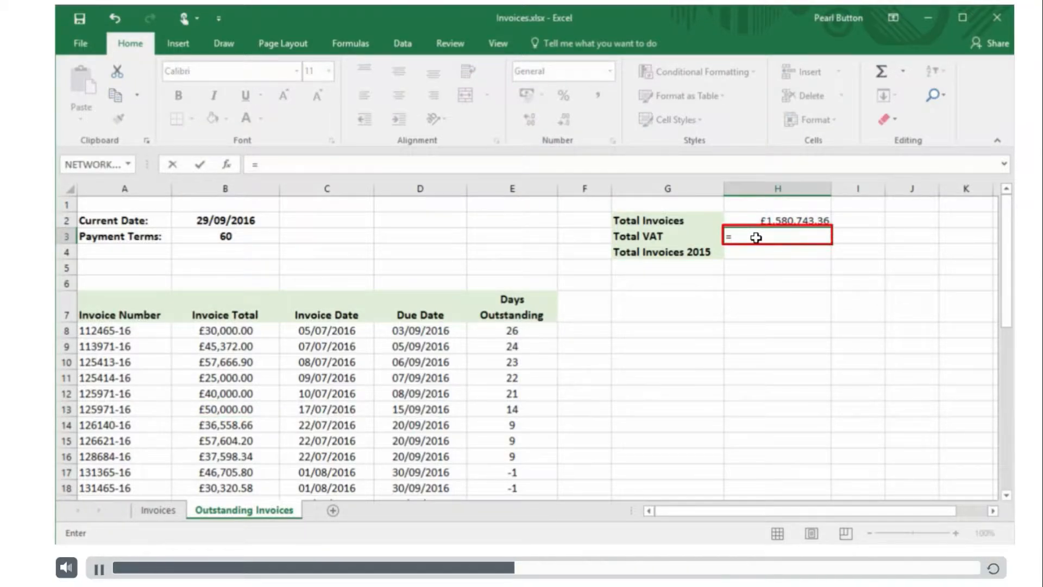
left_click(163, 511)
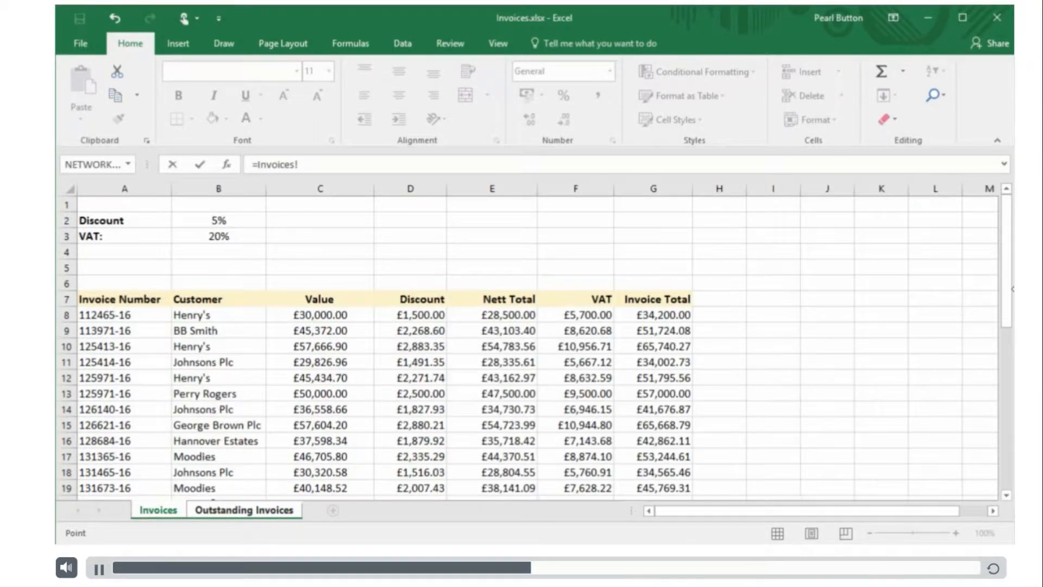
left_click_drag(1011, 284, 975, 451)
left_click(603, 487)
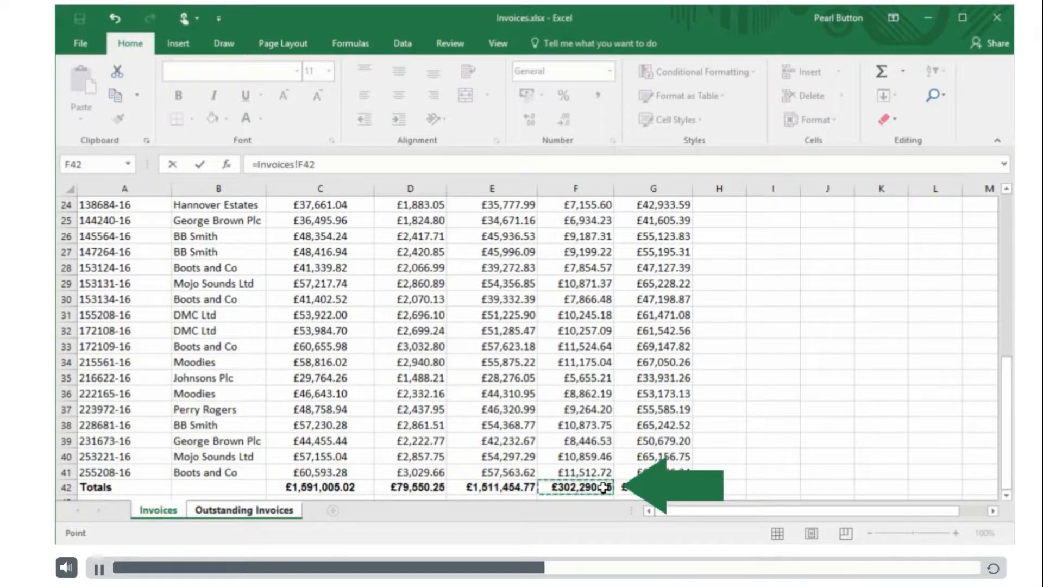
key("Return")
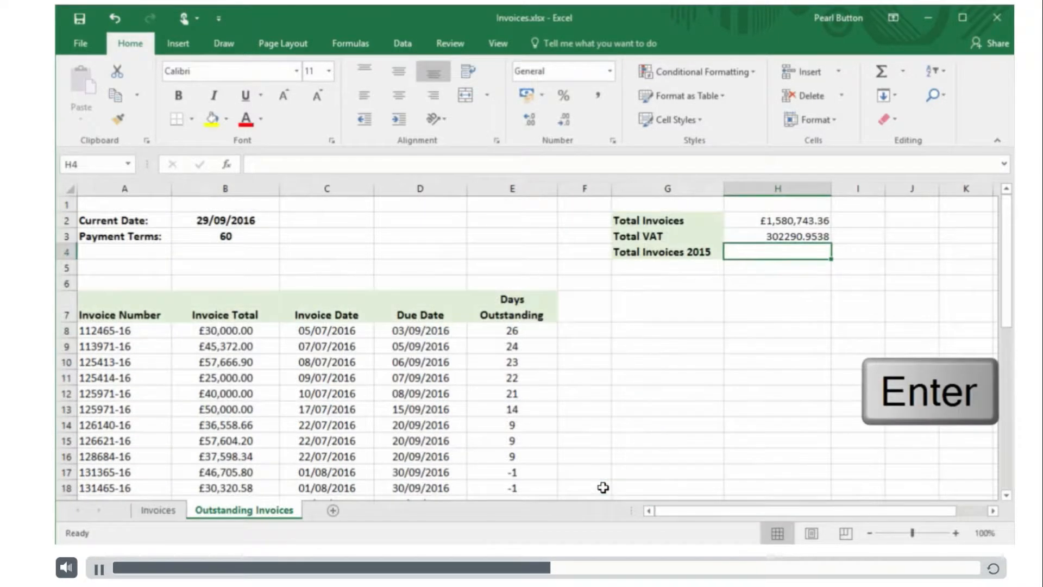
key("Up")
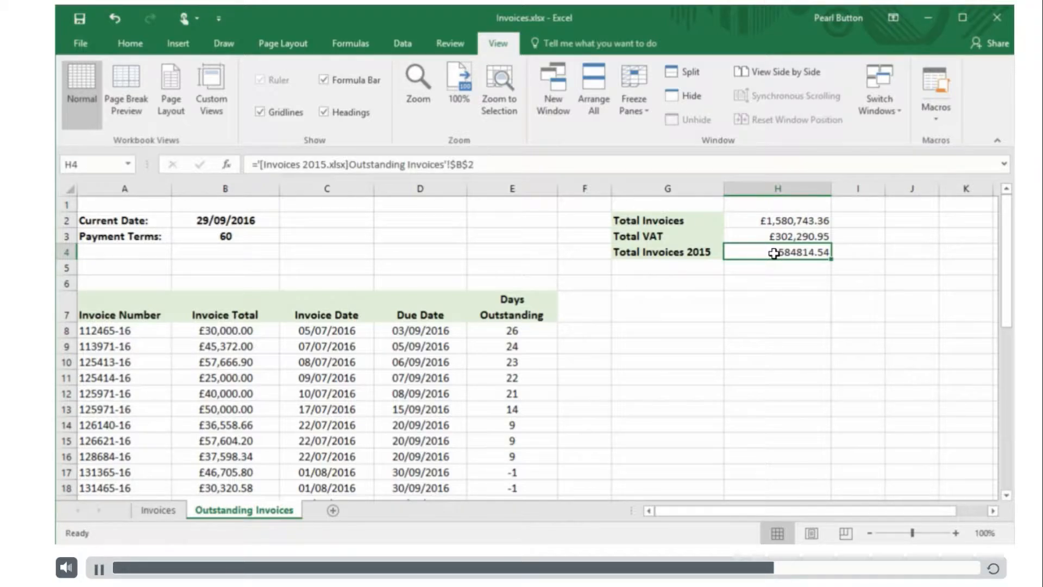
Step: Close Invoices.xlsx with its changes saved, and close the remaining workbook window
left_click(998, 16)
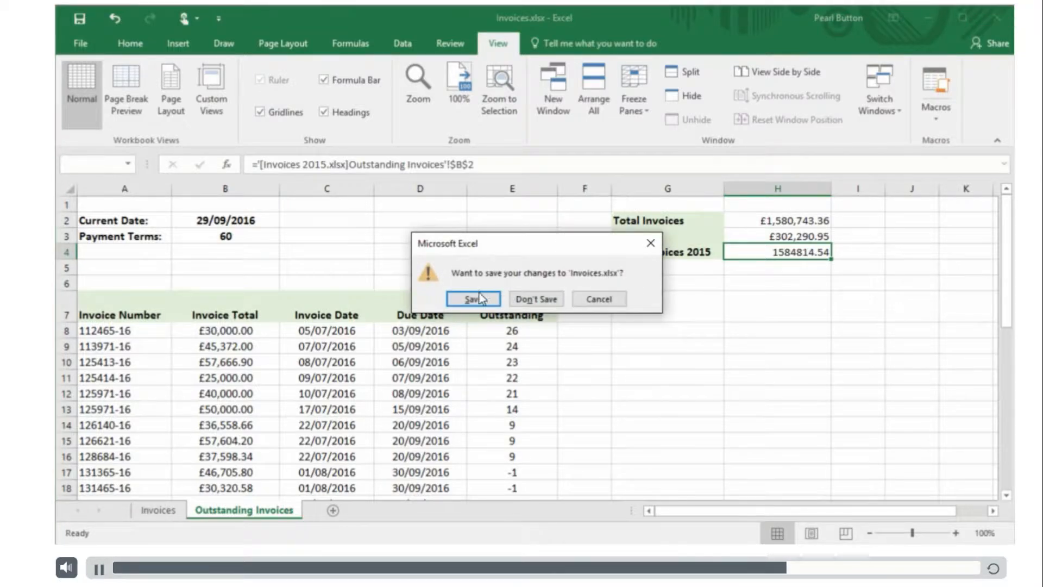
left_click(474, 298)
left_click(997, 16)
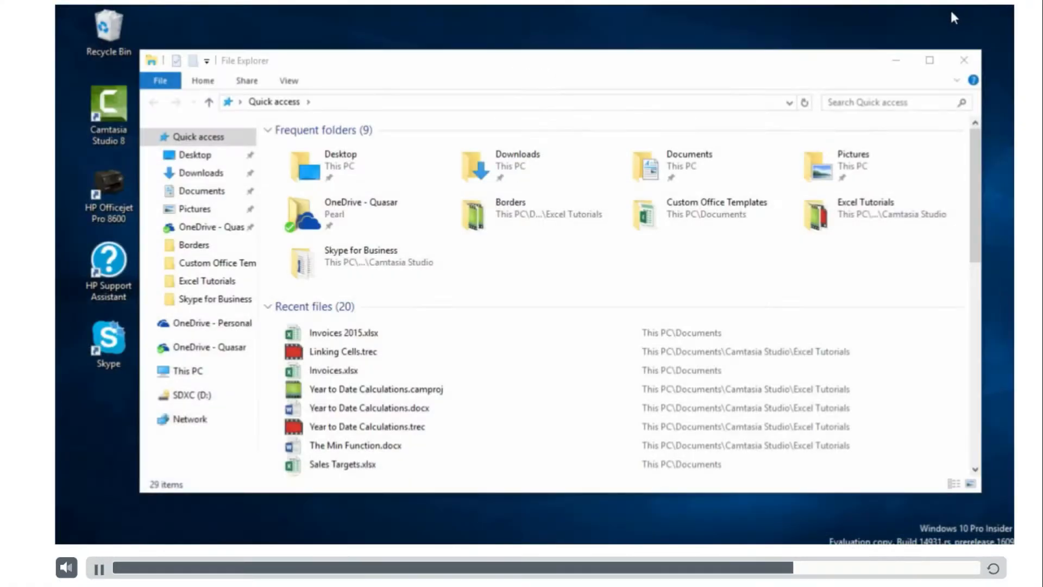
Step: Reopen Invoices.xlsx with its external links updated, and break its link to Invoices 2015.xlsx
double_click(317, 376)
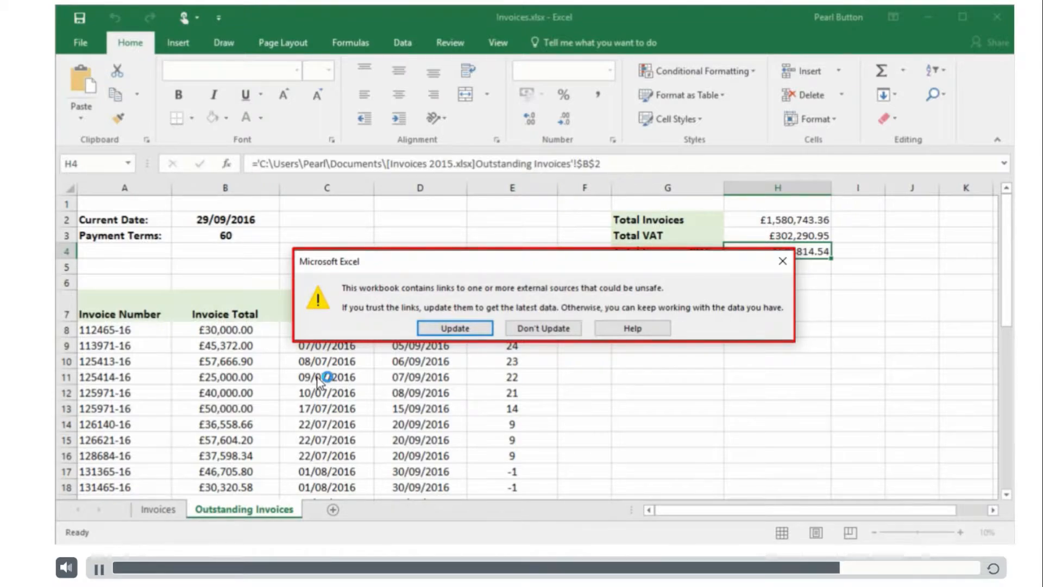
left_click(453, 330)
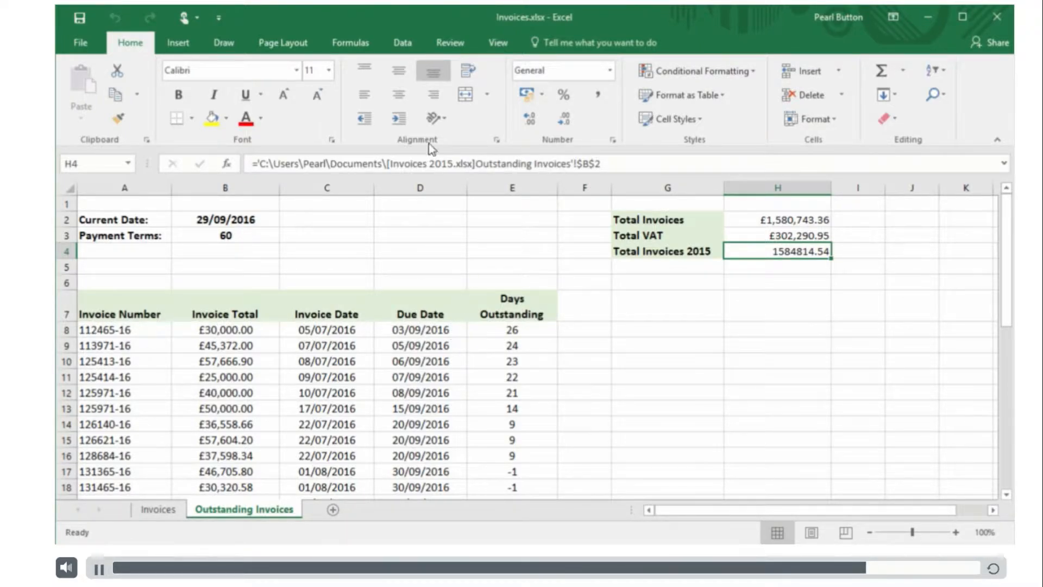
left_click(403, 44)
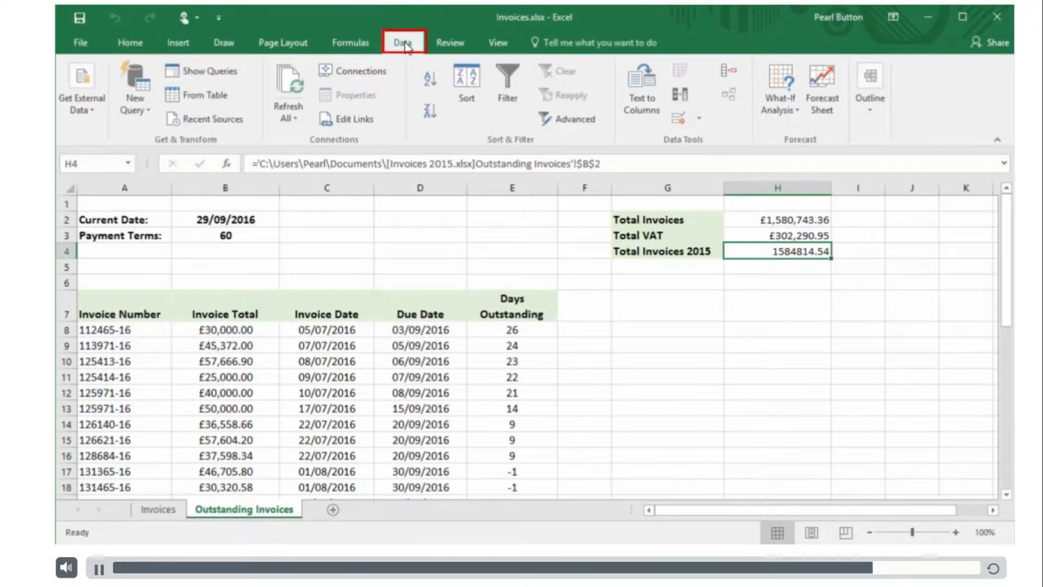
left_click(366, 131)
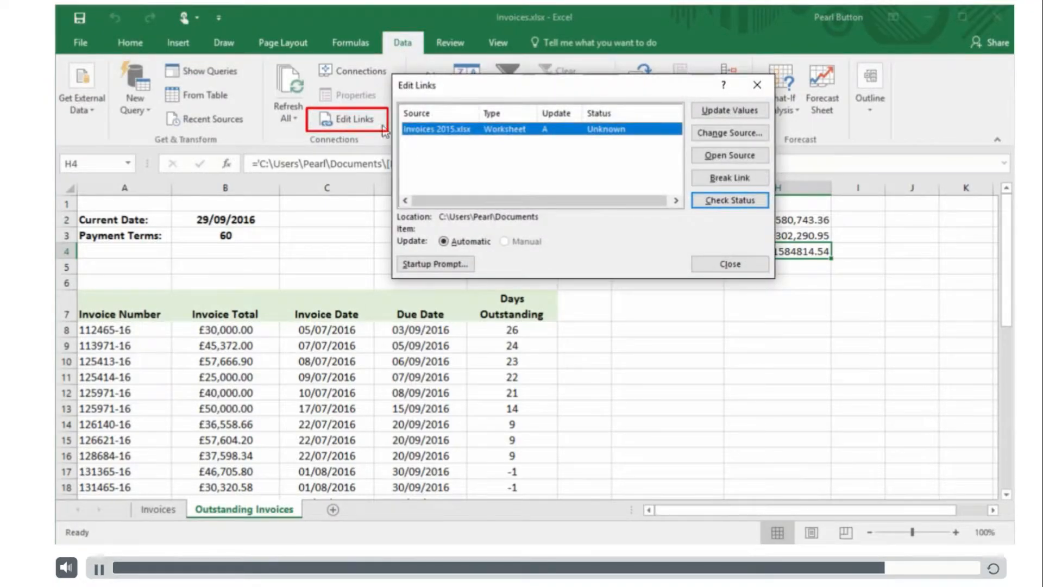
left_click(735, 179)
left_click(521, 326)
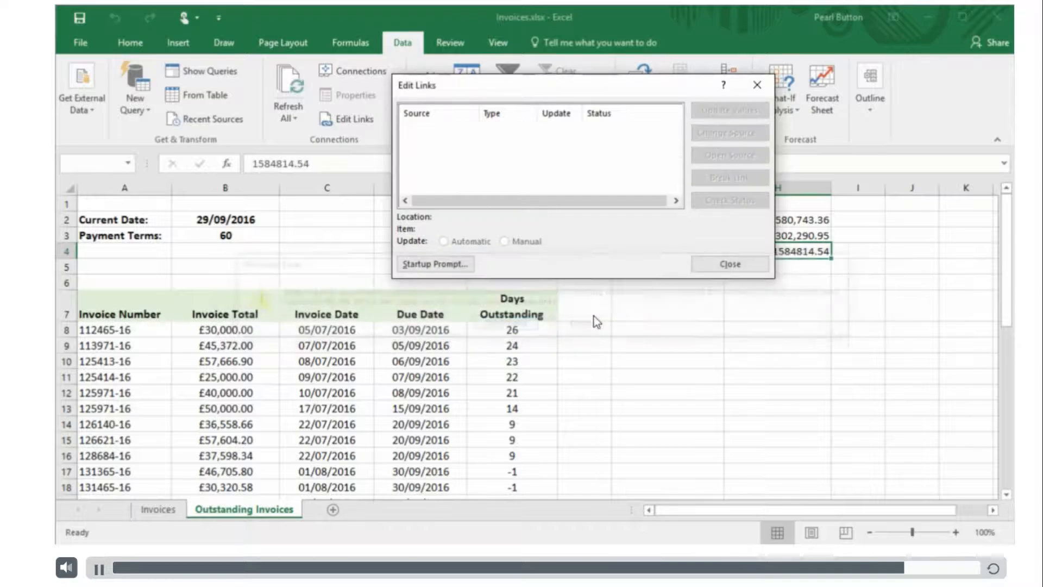
left_click(732, 264)
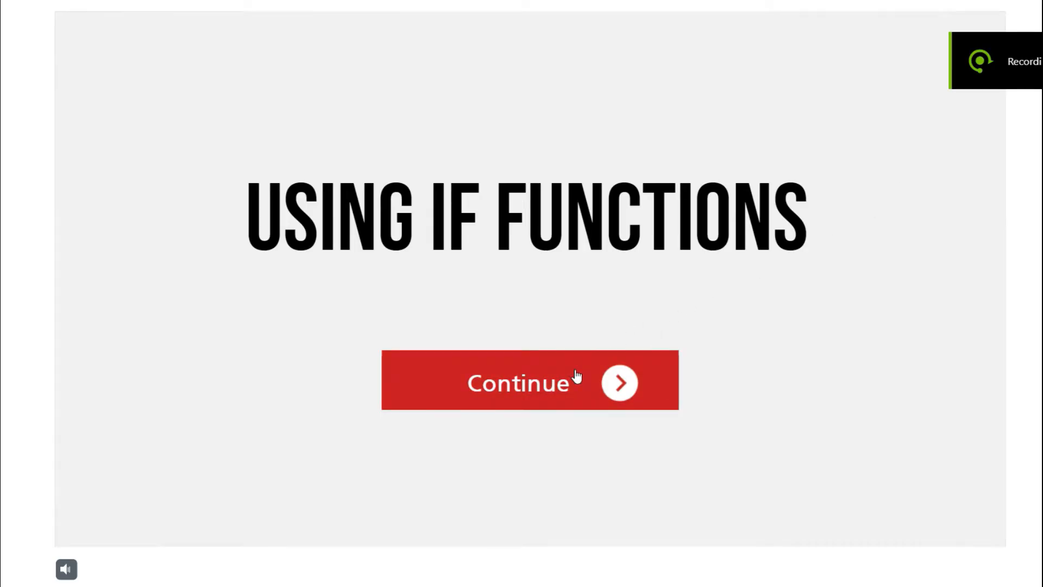
left_click(577, 377)
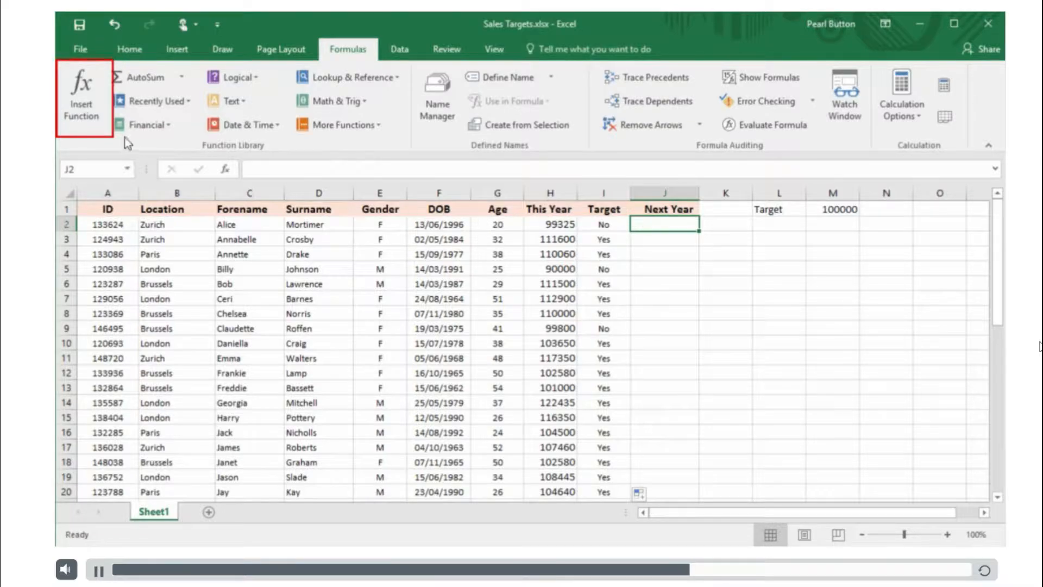
Step: Insert an IF function in the Next Year cell J2 with the logical test H2>=$M$1
left_click(233, 172)
left_click(413, 378)
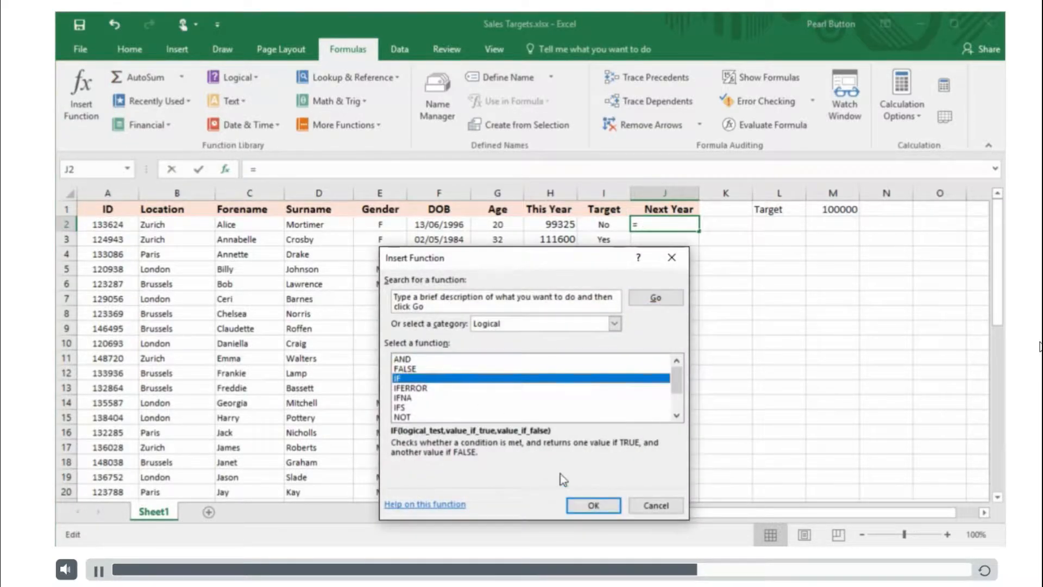
left_click(586, 513)
left_click(564, 227)
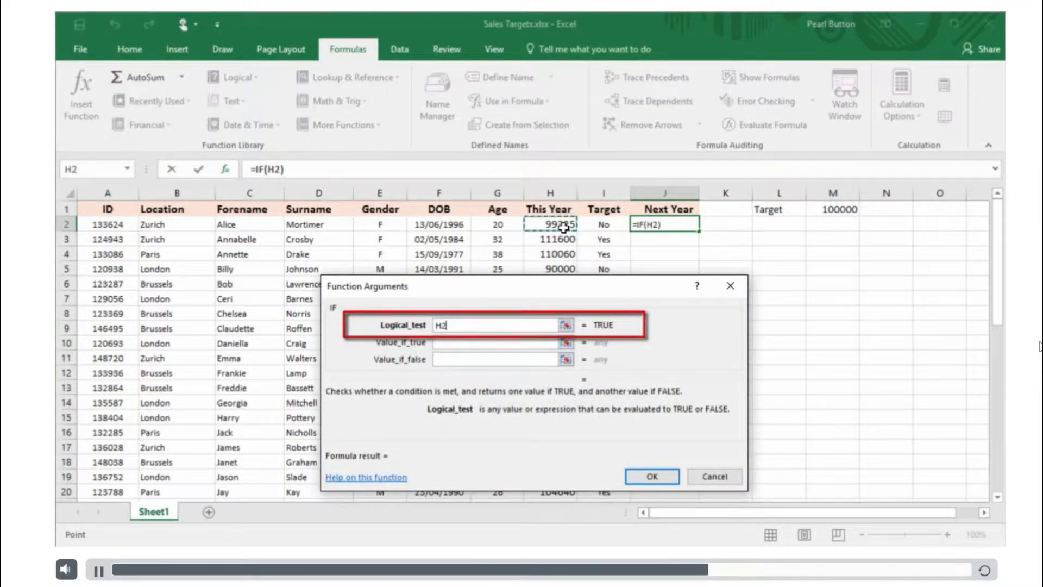
type(">=")
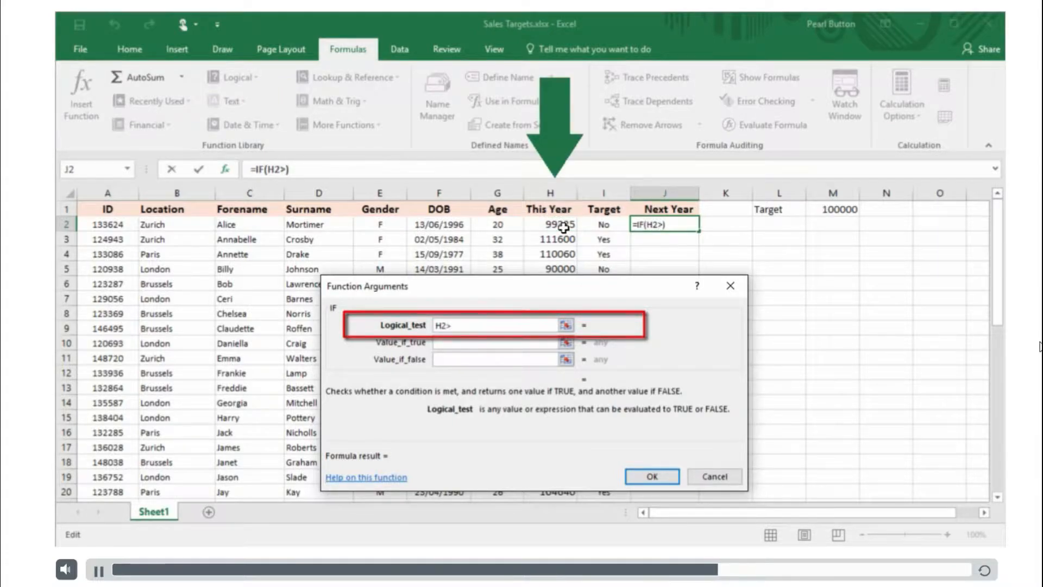
left_click(842, 210)
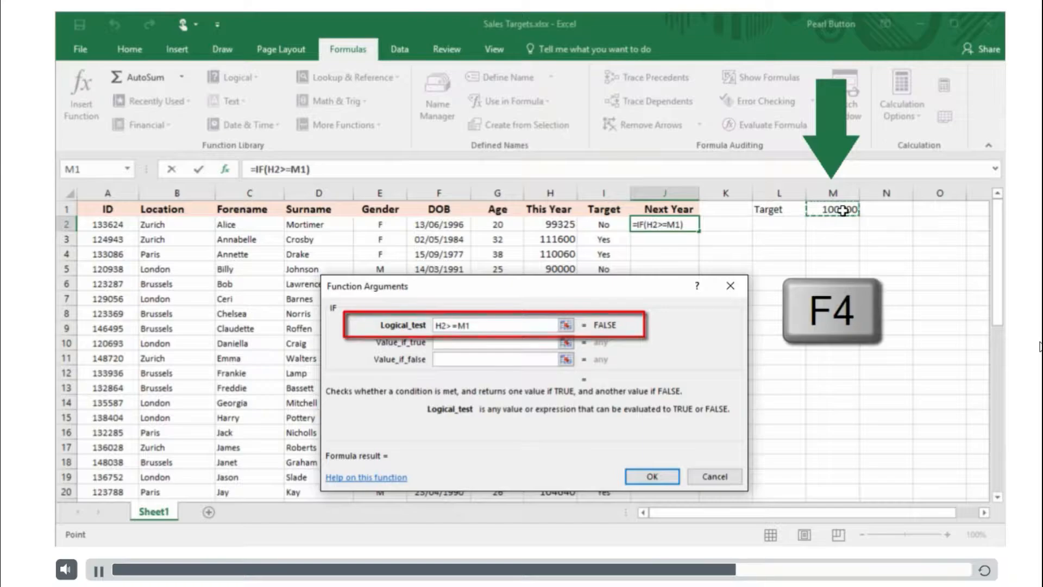
key("F4")
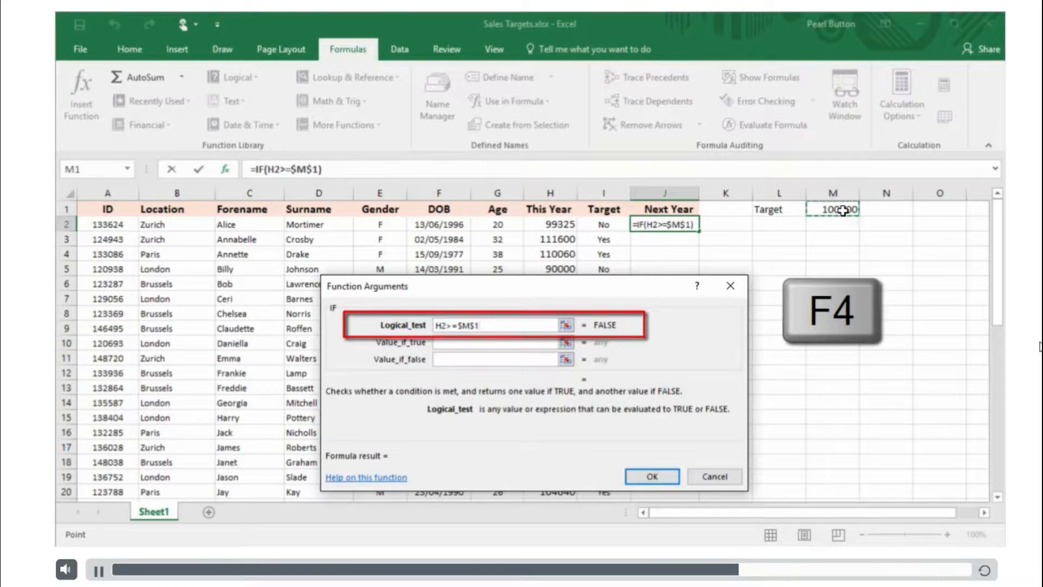
Step: Set the IF function's value if true to H2*102%
left_click(451, 344)
left_click(549, 225)
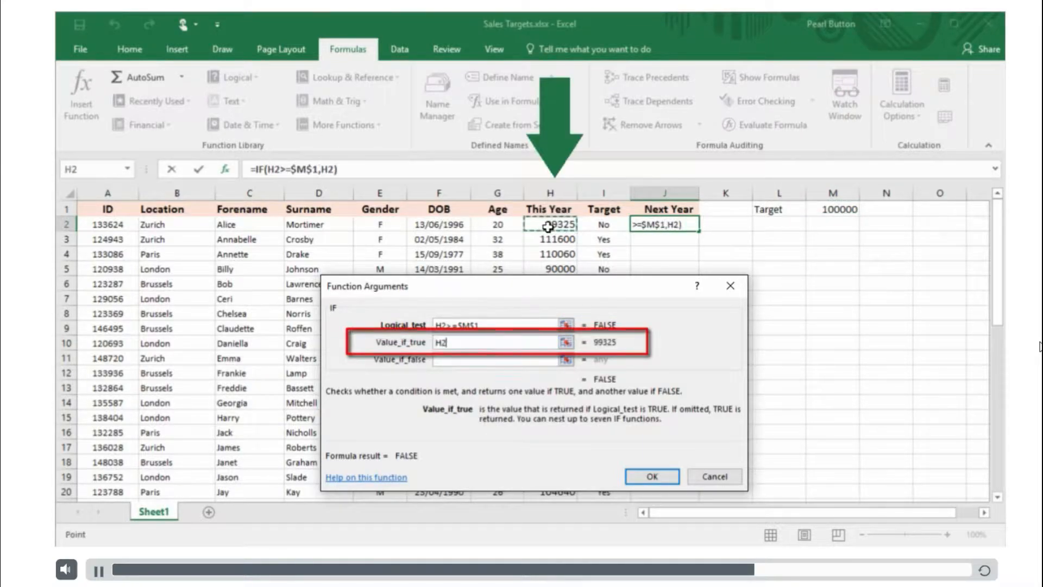
type("*1")
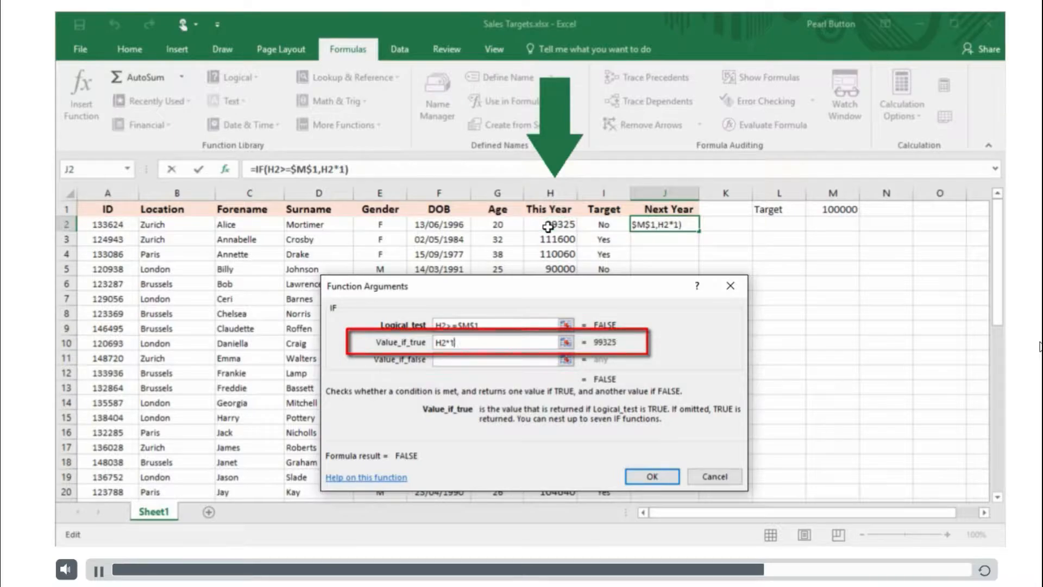
type("02%")
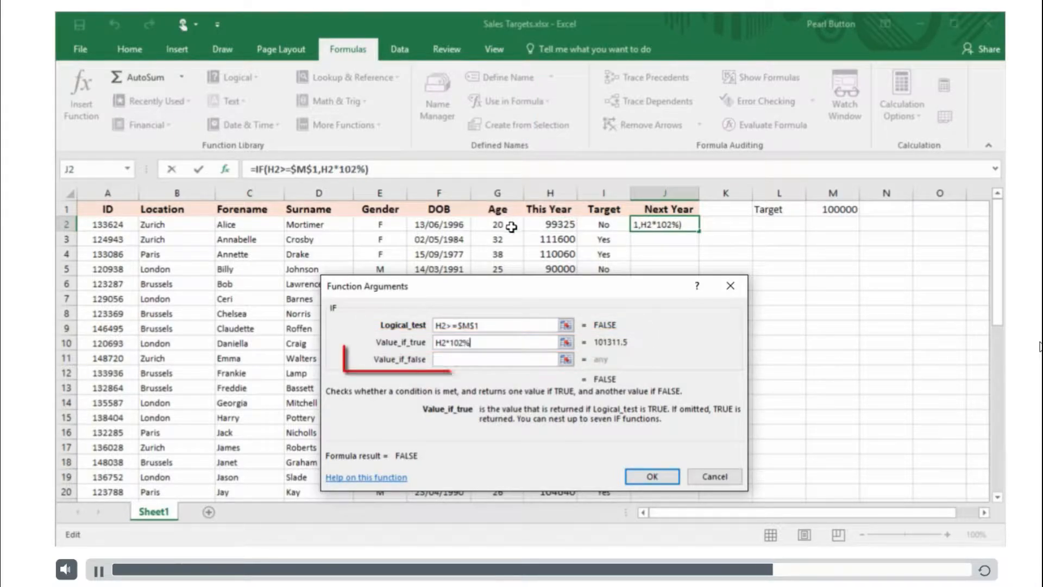
Step: Complete the IF formula with H2*105% as the value if false, and fill it down the Next Year column
left_click(457, 360)
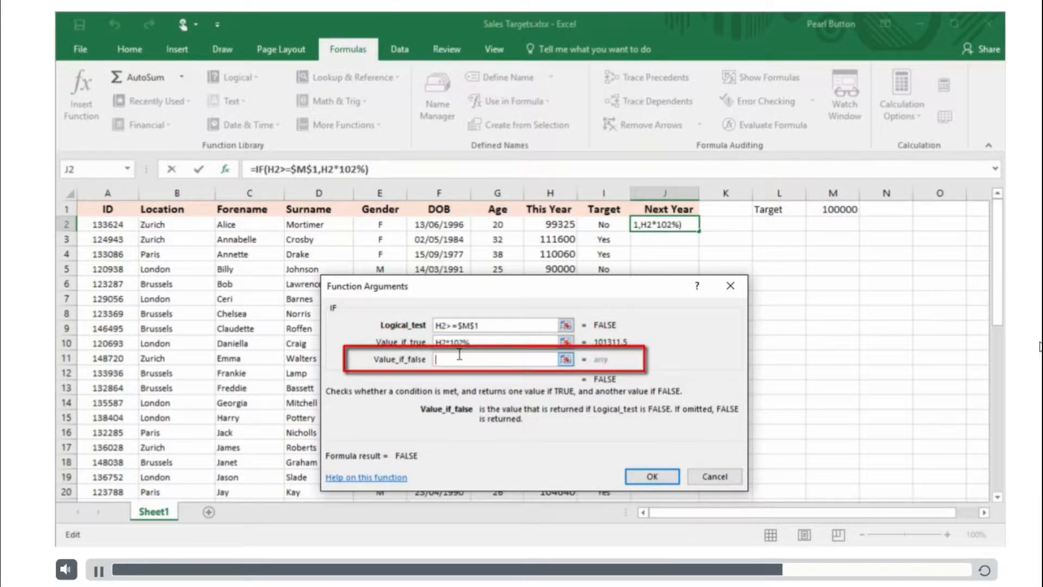
left_click(538, 222)
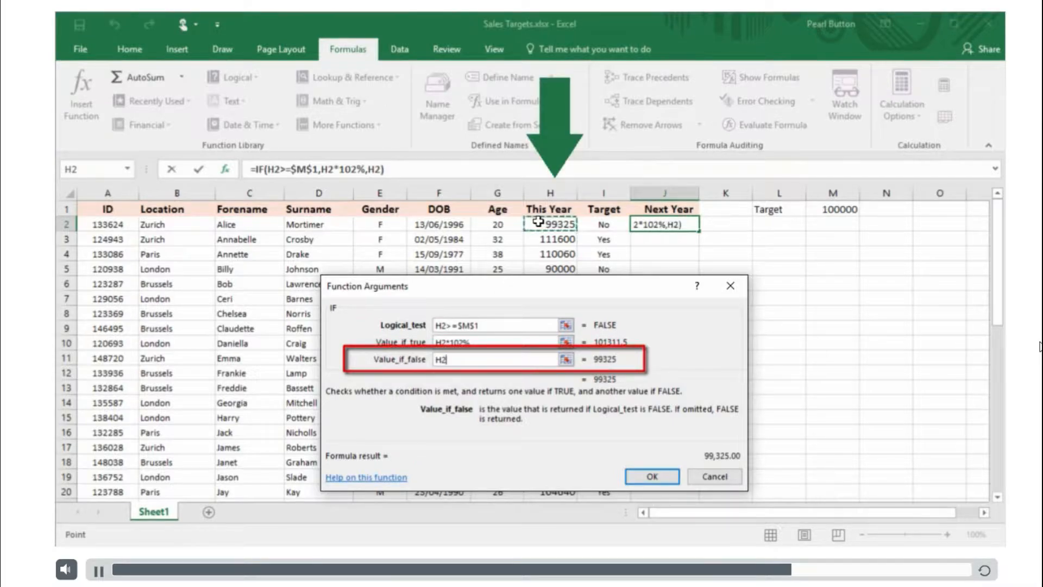
type("*105")
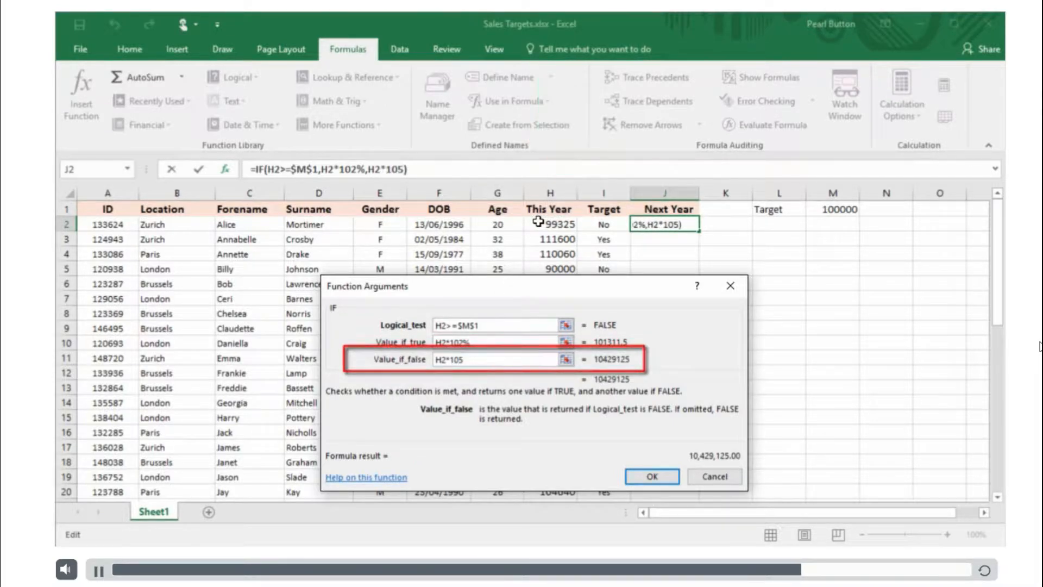
type("%")
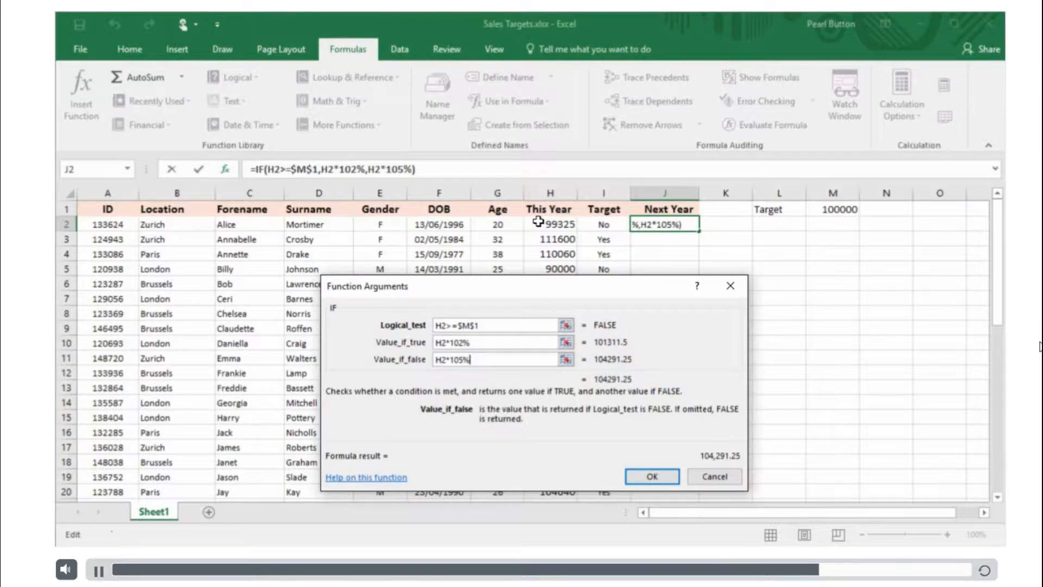
left_click(664, 477)
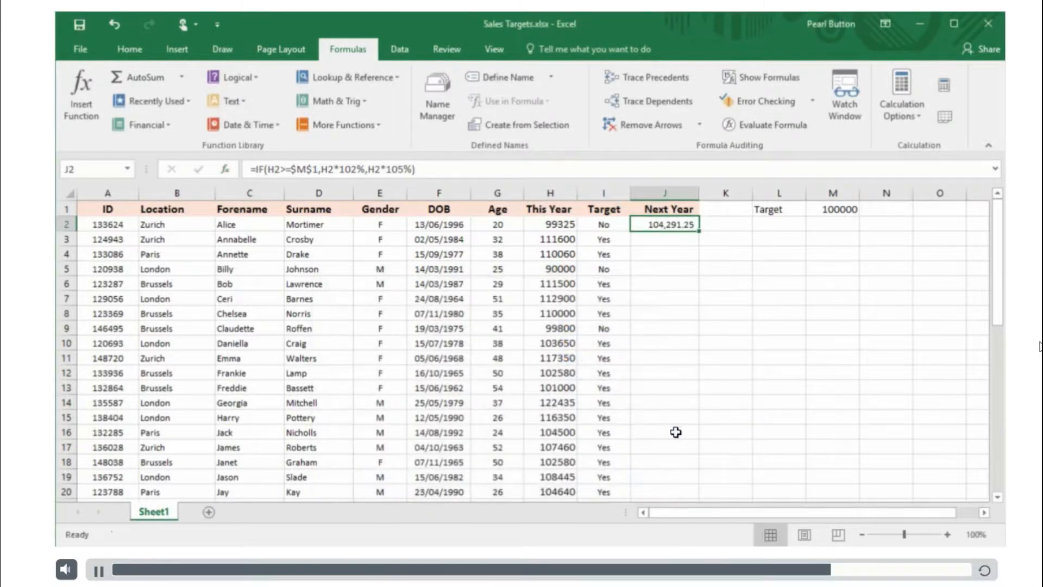
double_click(700, 231)
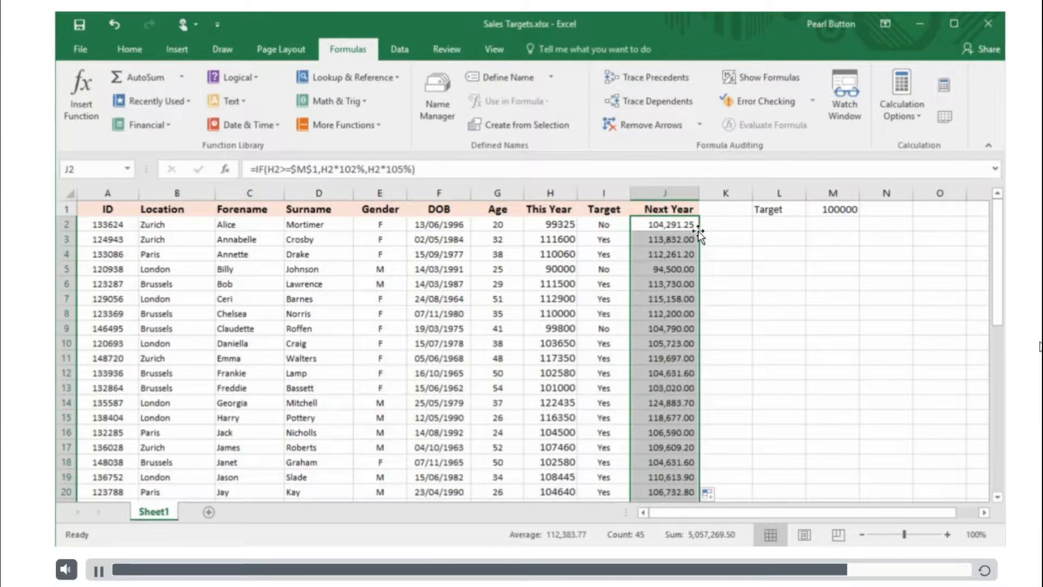
Step: Change the Target value in M1 to 110000
left_click(839, 210)
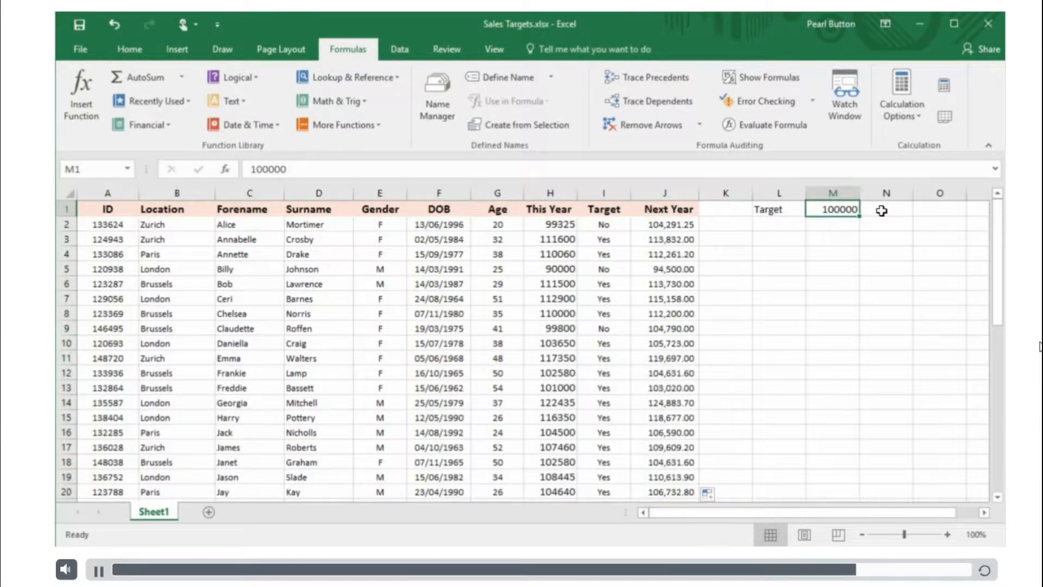
left_click(261, 169)
key("BackSpace")
type("1")
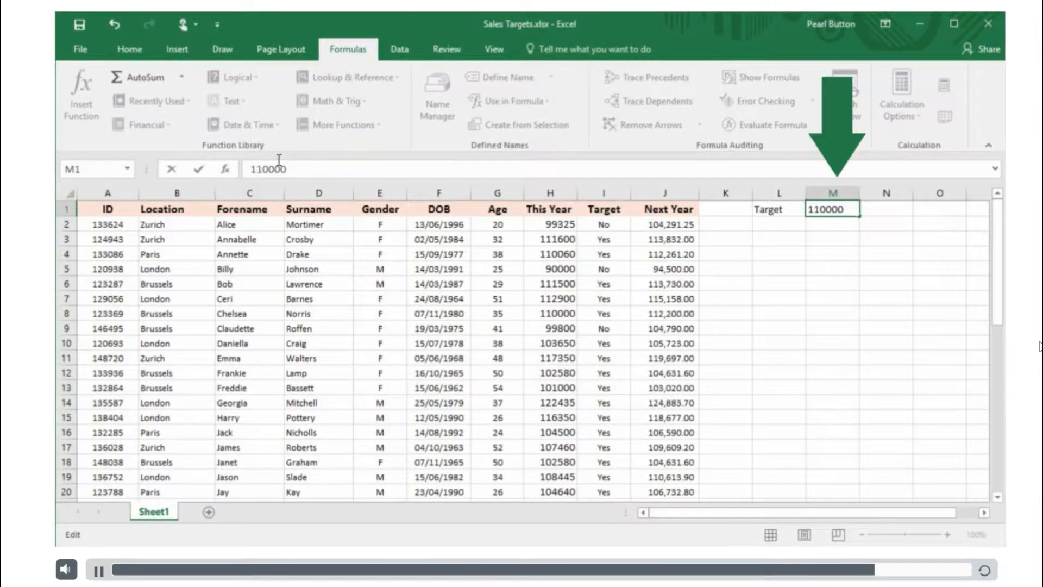
key("Return")
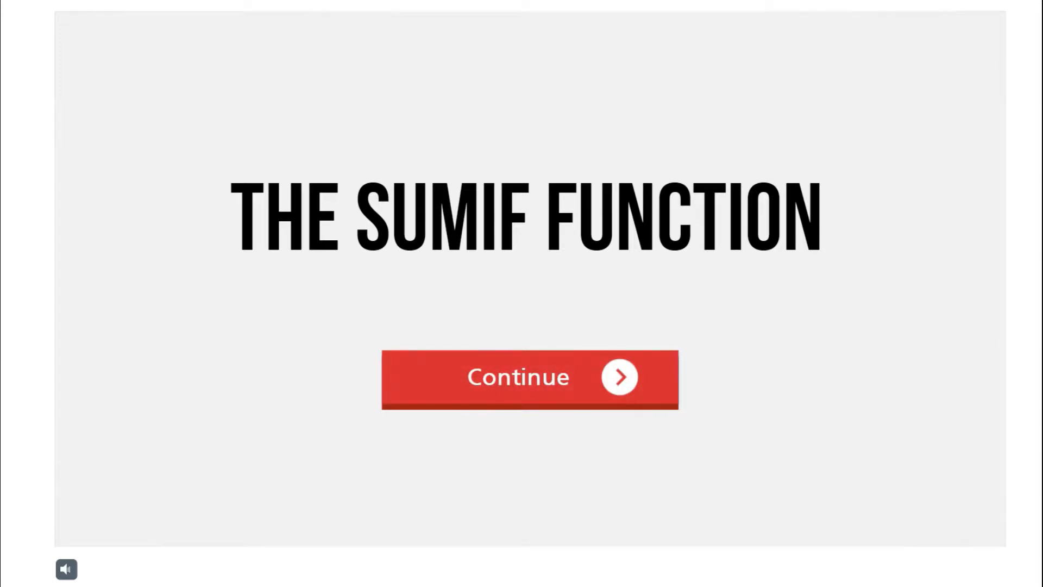
left_click(530, 377)
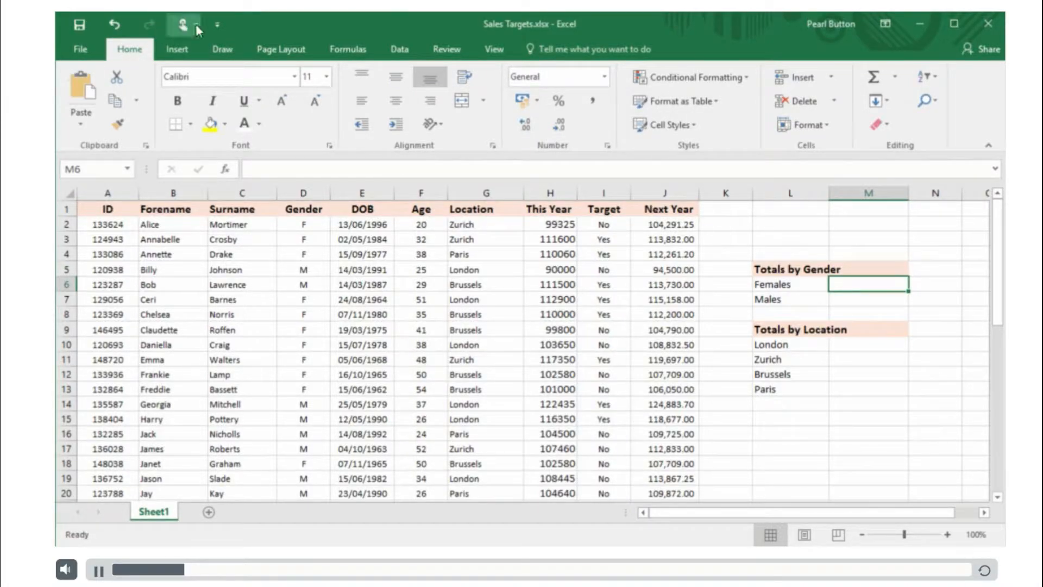
Step: Insert a SUMIF function in the Females total cell M6 with the Gender cells D2:D46 as range and F as criteria
left_click(348, 54)
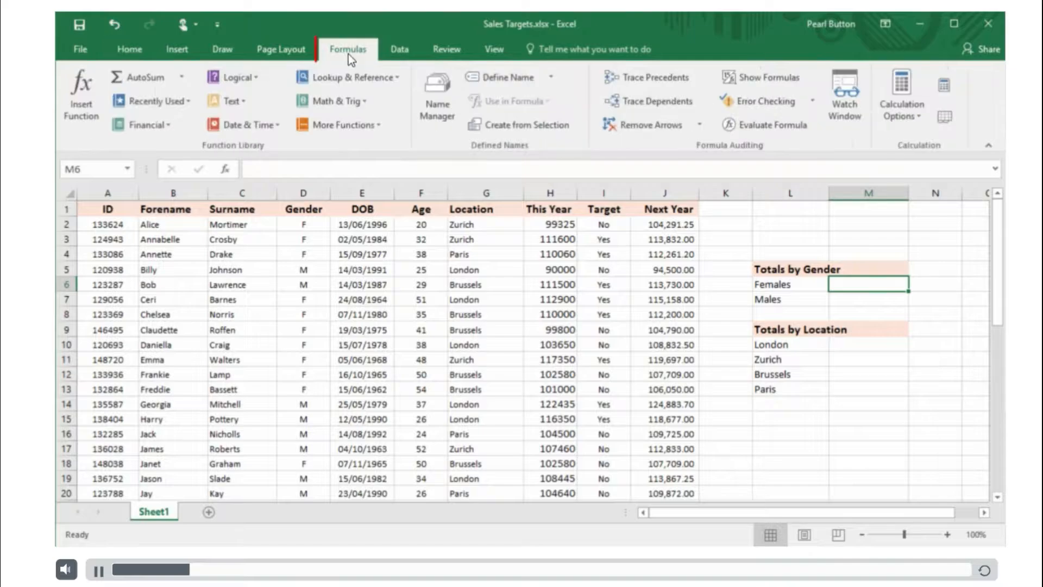
left_click(352, 104)
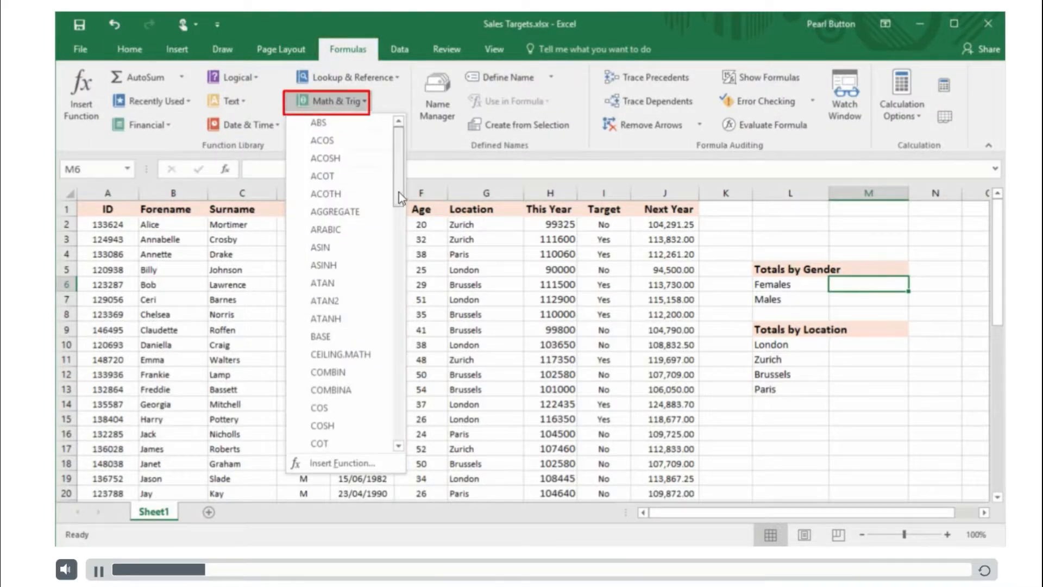
left_click_drag(399, 192, 411, 399)
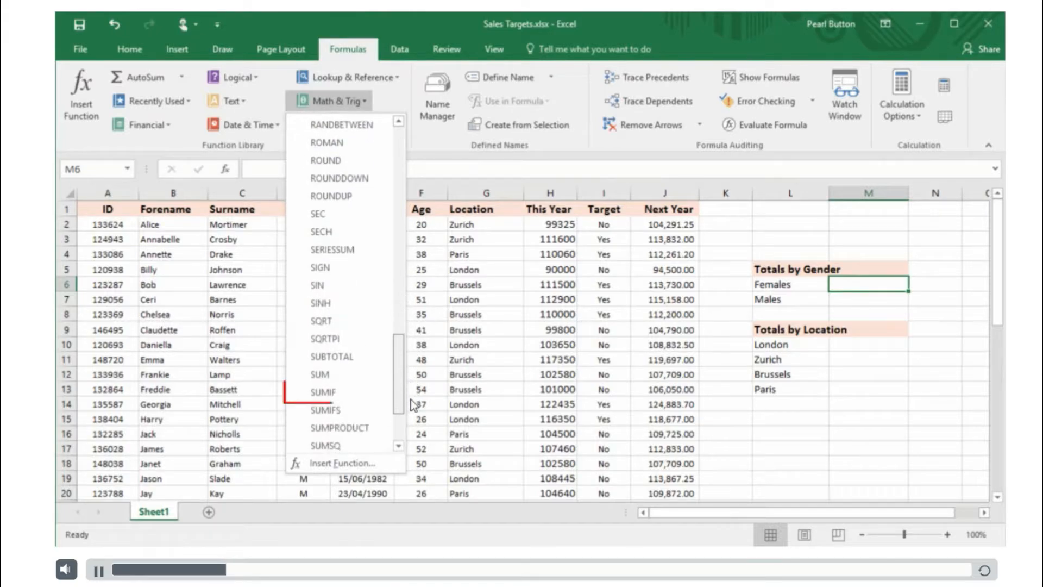
left_click(367, 391)
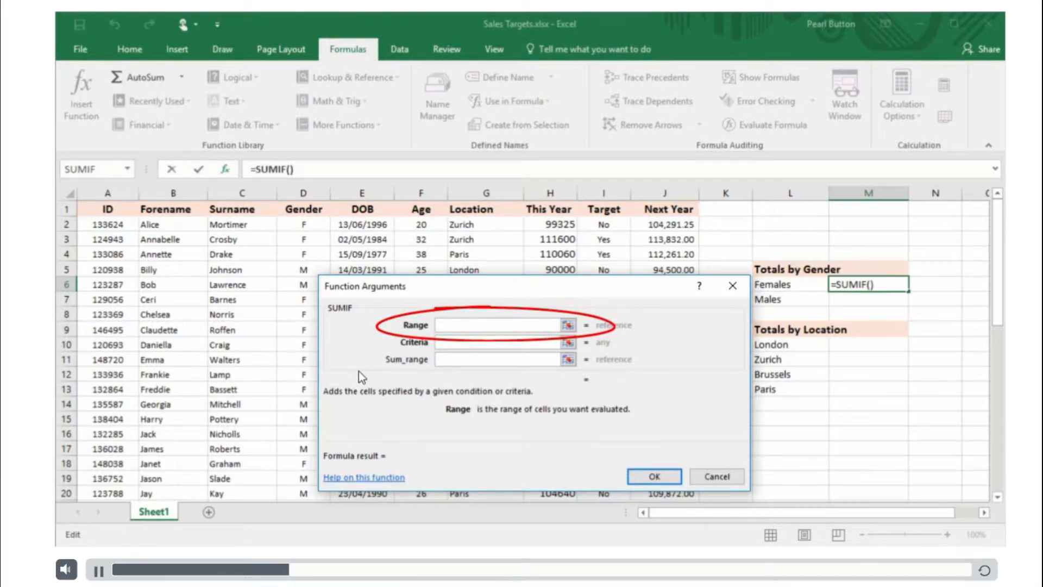
left_click(311, 224)
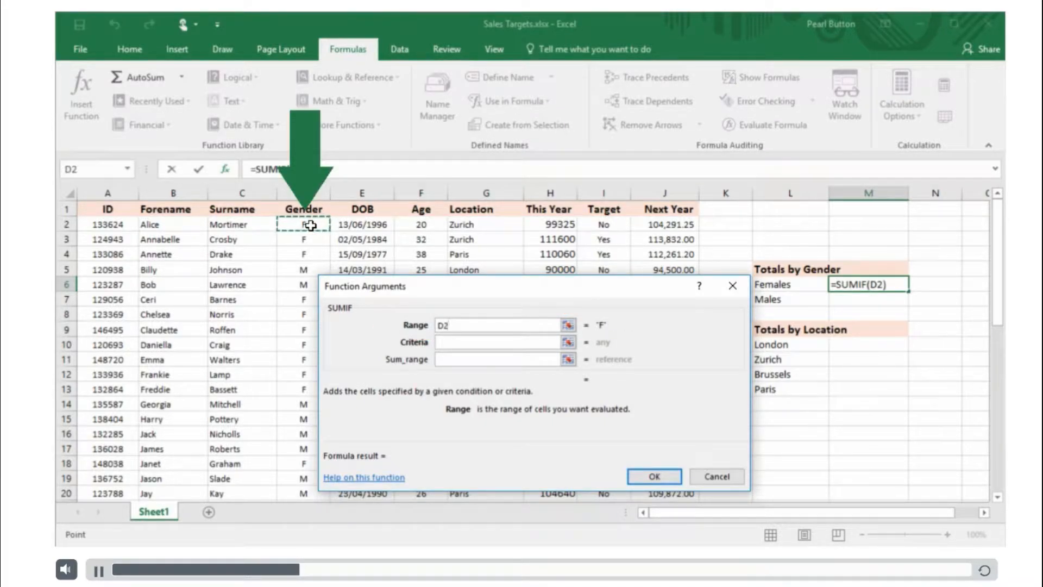
key("ctrl+shift+Down")
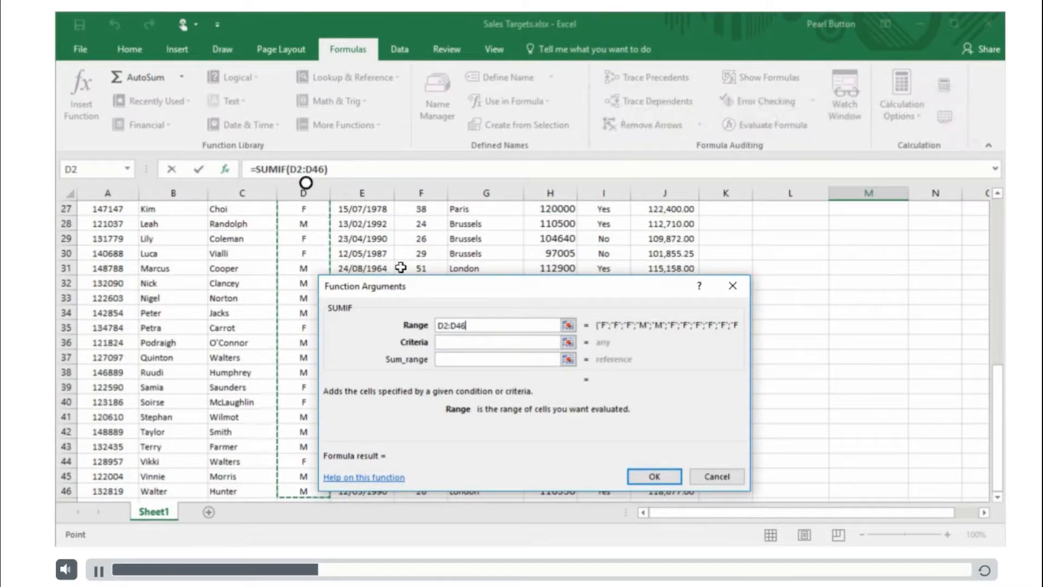
left_click(461, 342)
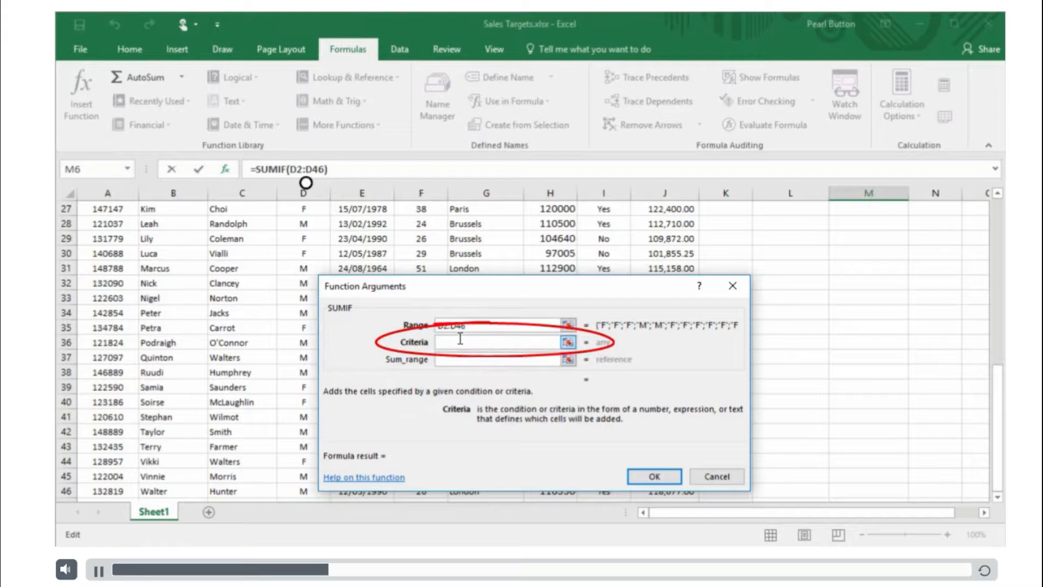
type("F")
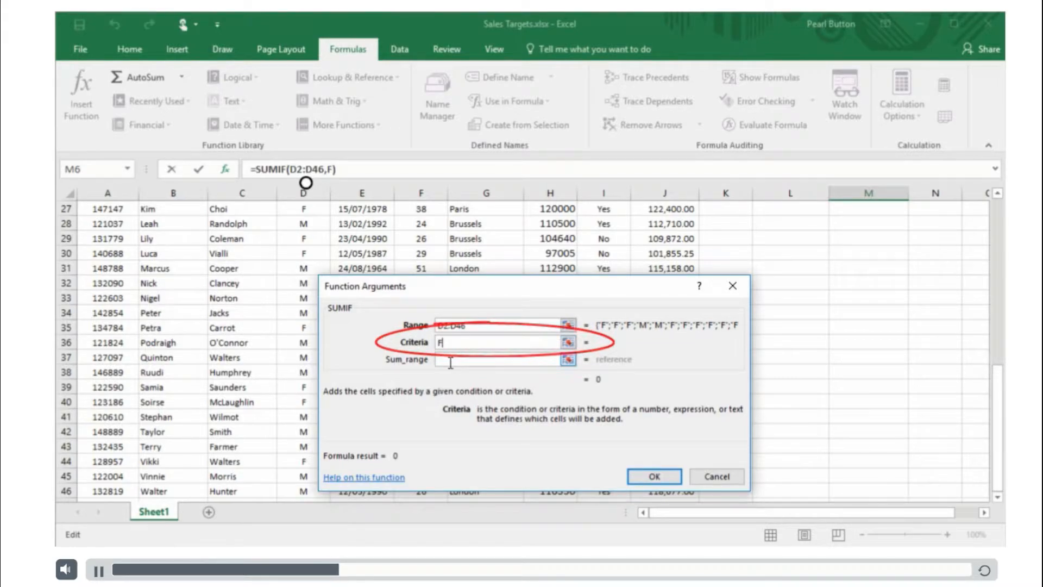
Step: Set the SUMIF function's sum range to the This Year cells H2:H46 and complete the Females total
left_click(452, 360)
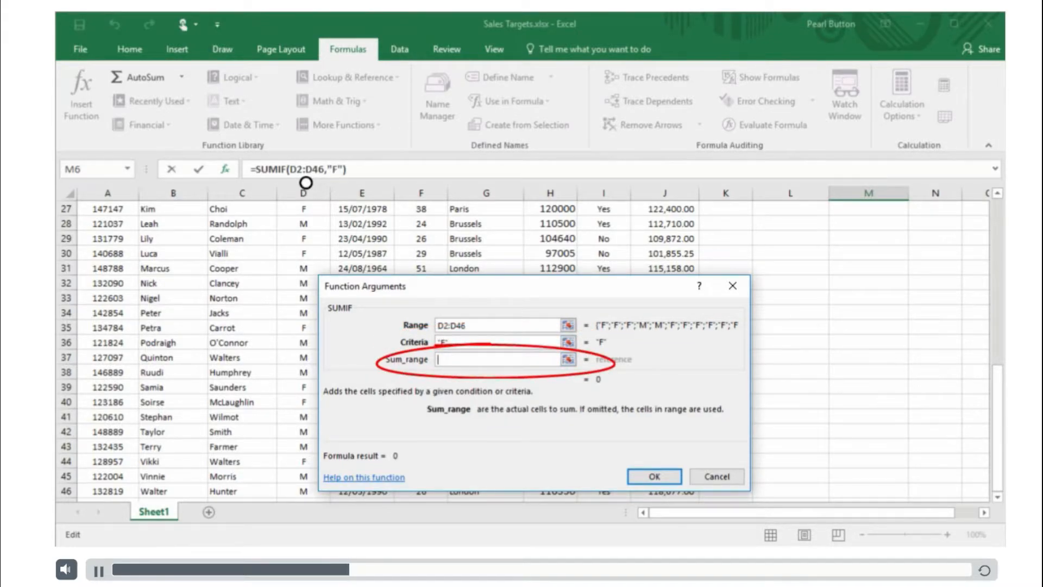
left_click_drag(995, 438, 943, 240)
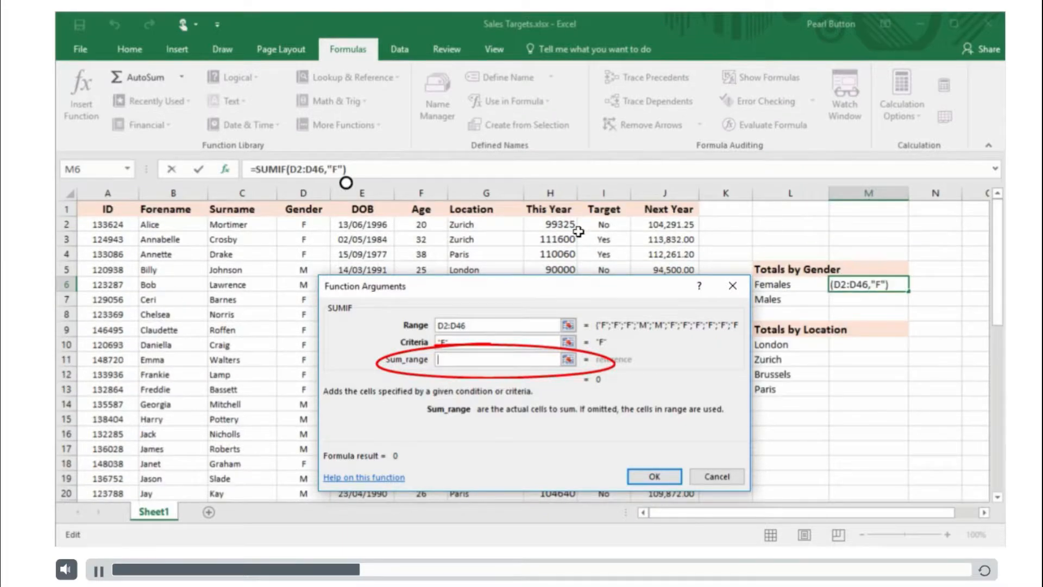
left_click(565, 228)
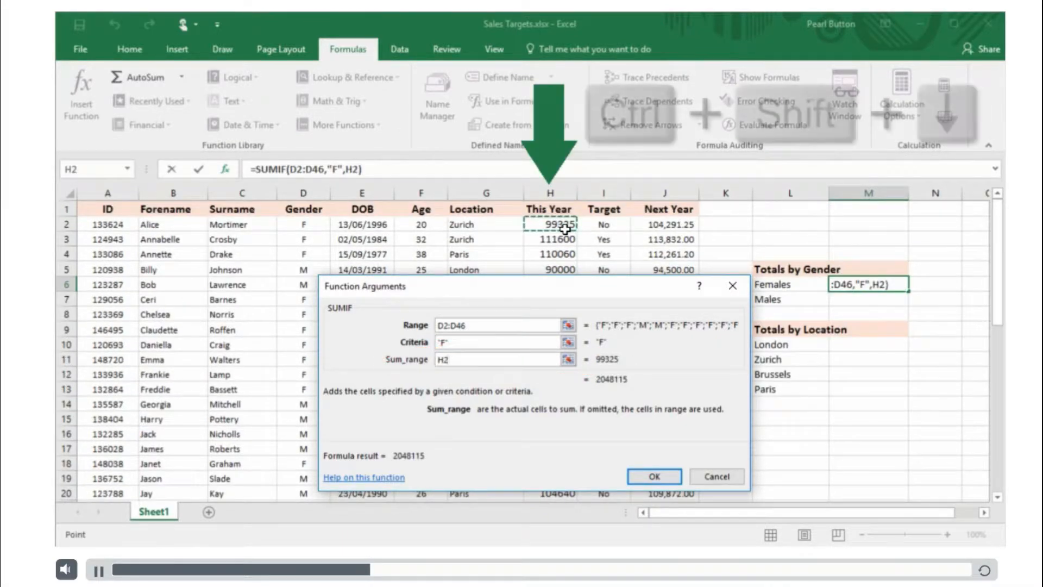
key("ctrl+shift+Down")
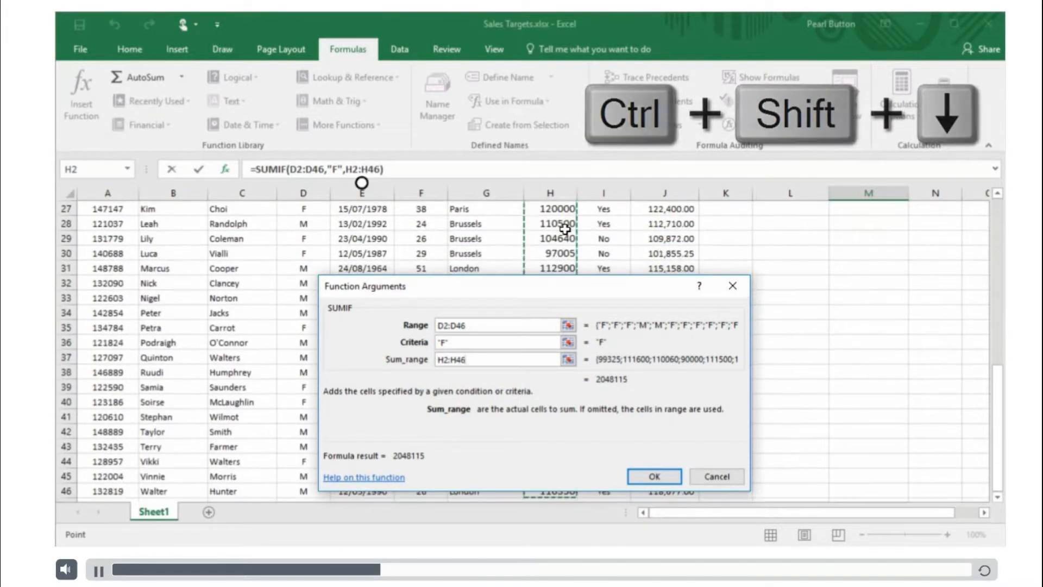
left_click(672, 476)
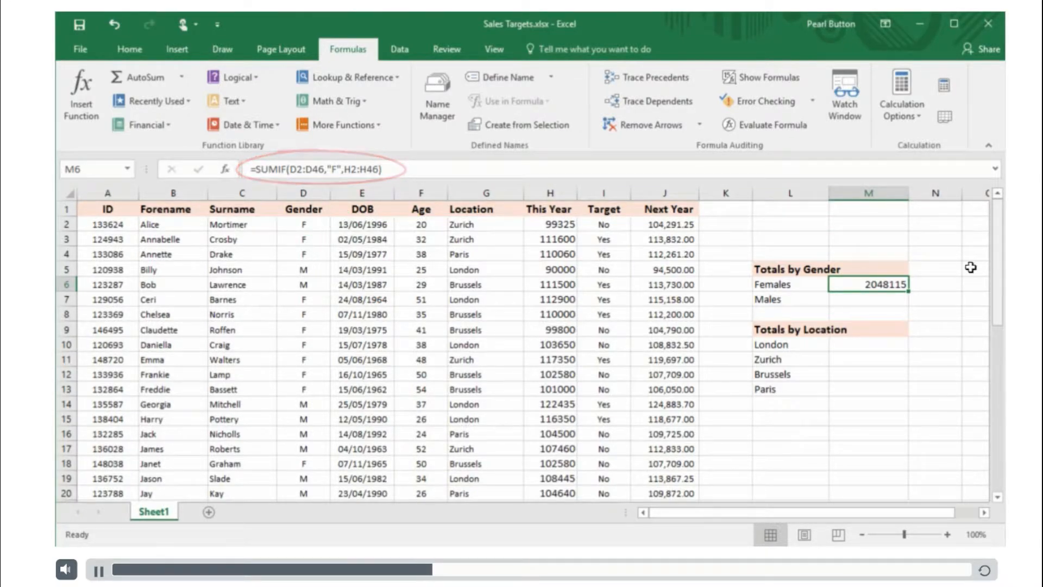
Step: Insert a SUMIF function in the Males total cell M7 with the whole column D as range and M as criteria
left_click(884, 298)
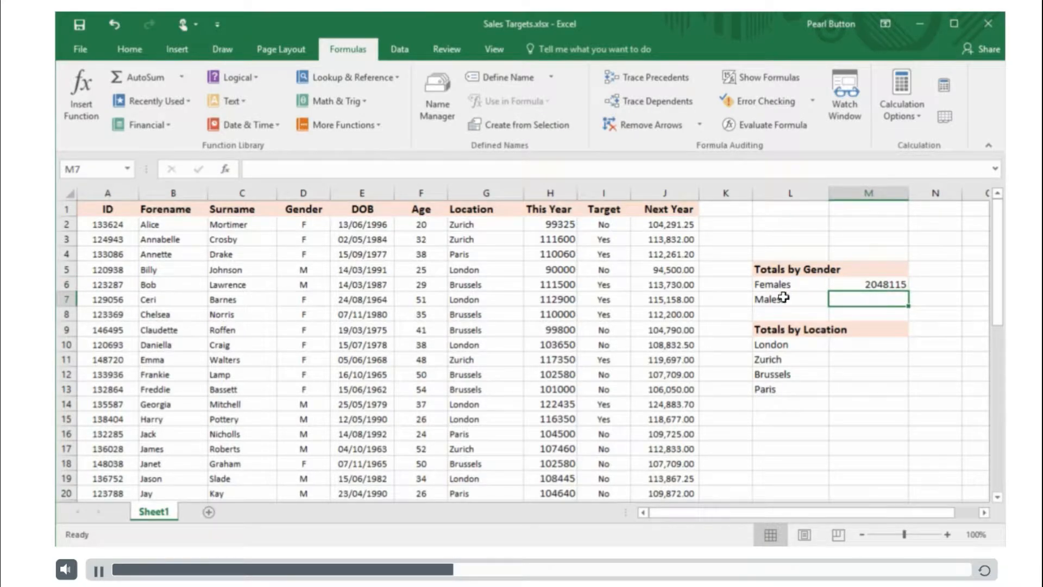
left_click(225, 170)
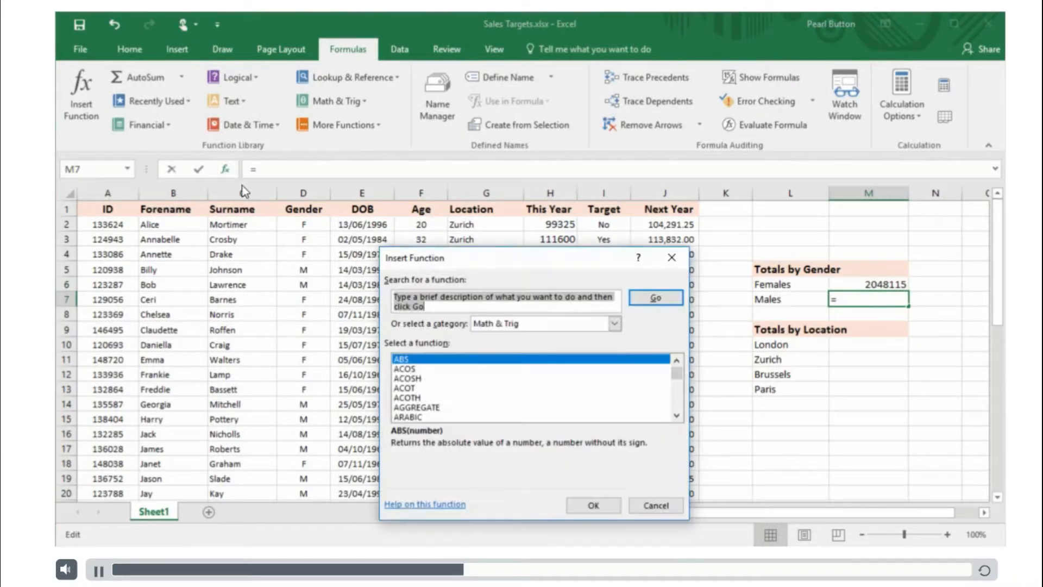
left_click(614, 324)
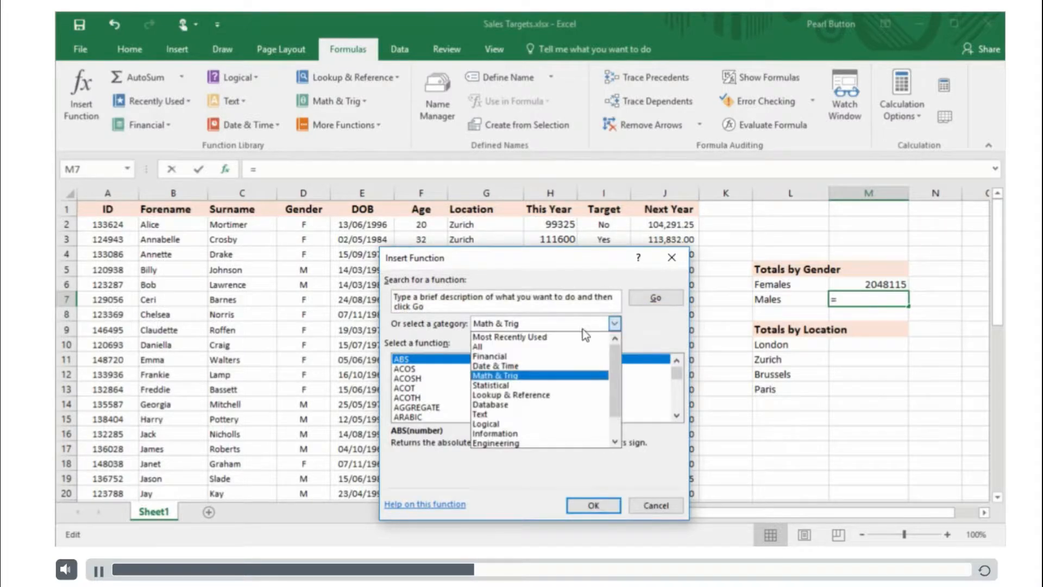
left_click(550, 334)
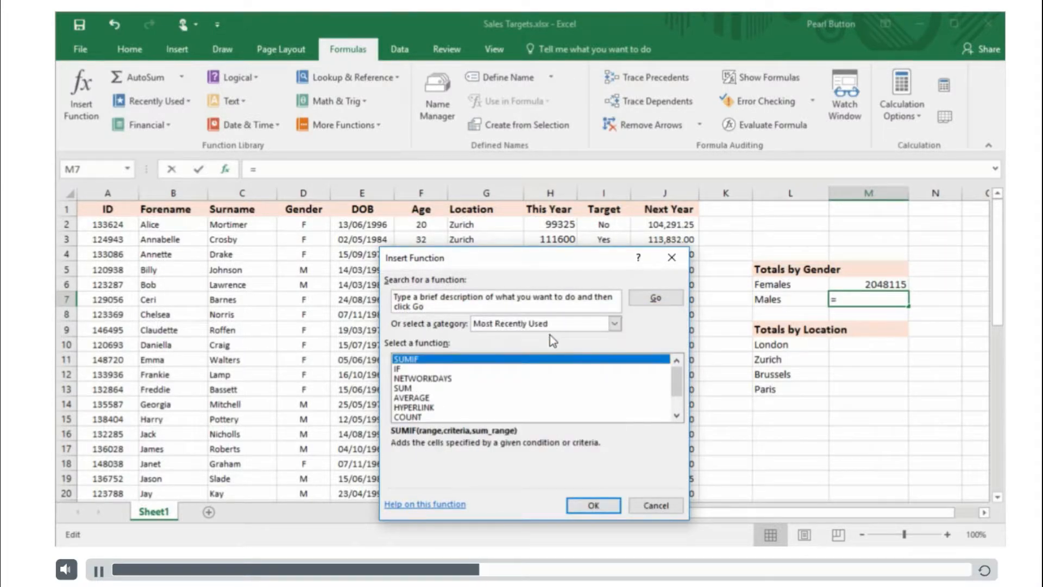
left_click(593, 506)
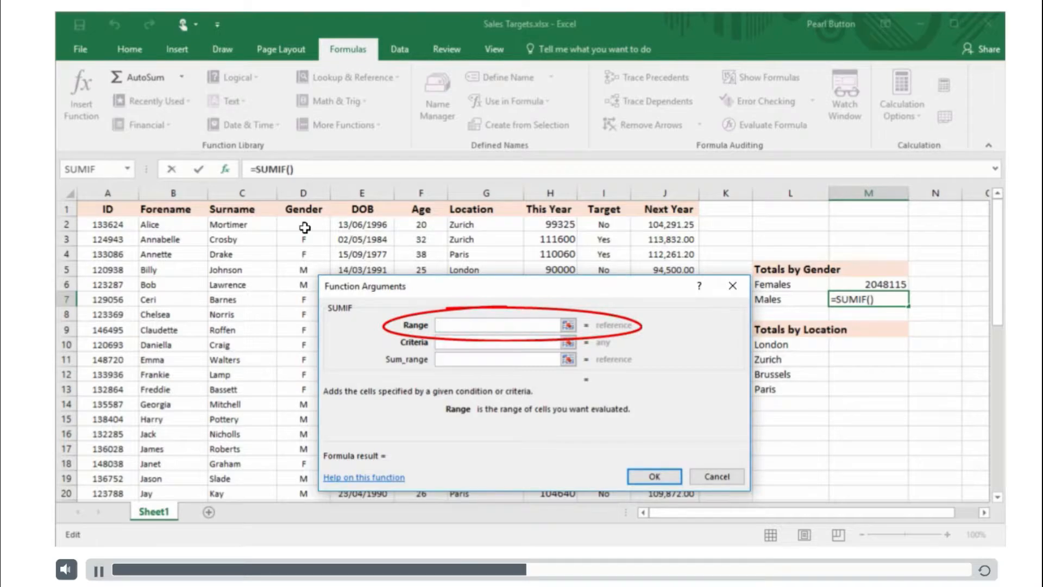
left_click(303, 193)
left_click(447, 342)
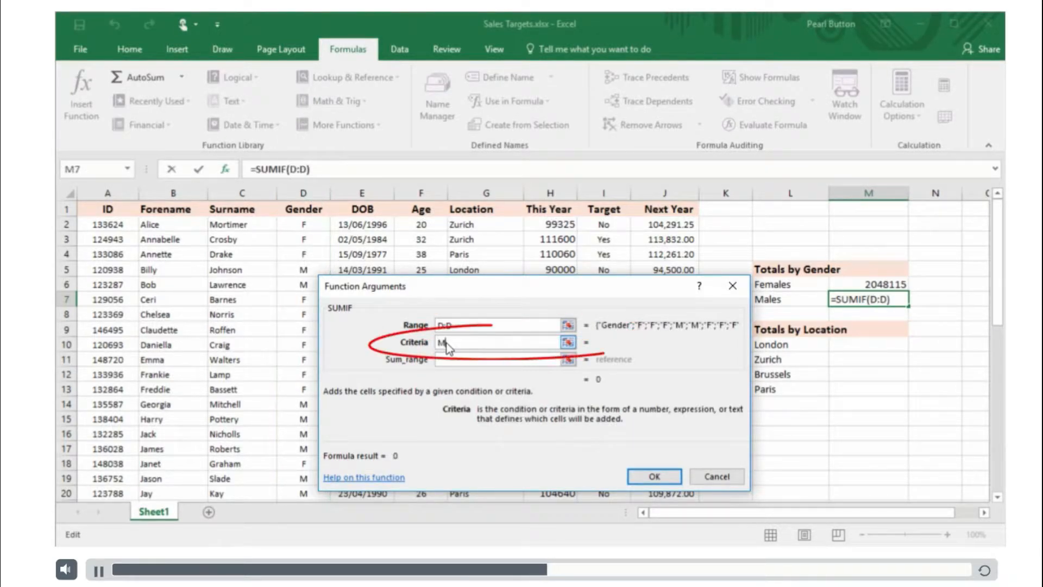
type("M")
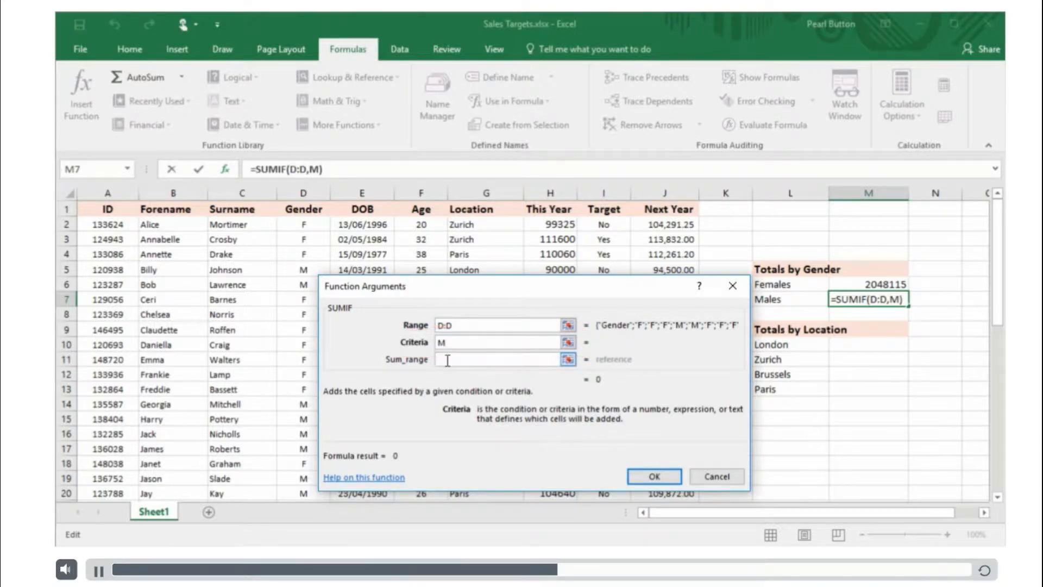
Step: Set the Males SUMIF's sum range to the whole column H and complete the formula
left_click(447, 360)
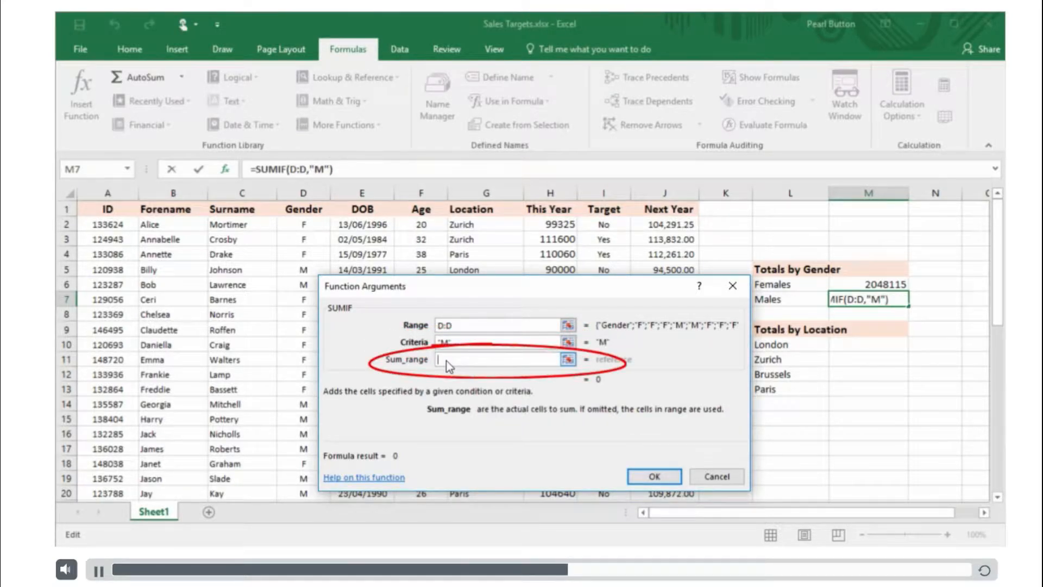
left_click(550, 193)
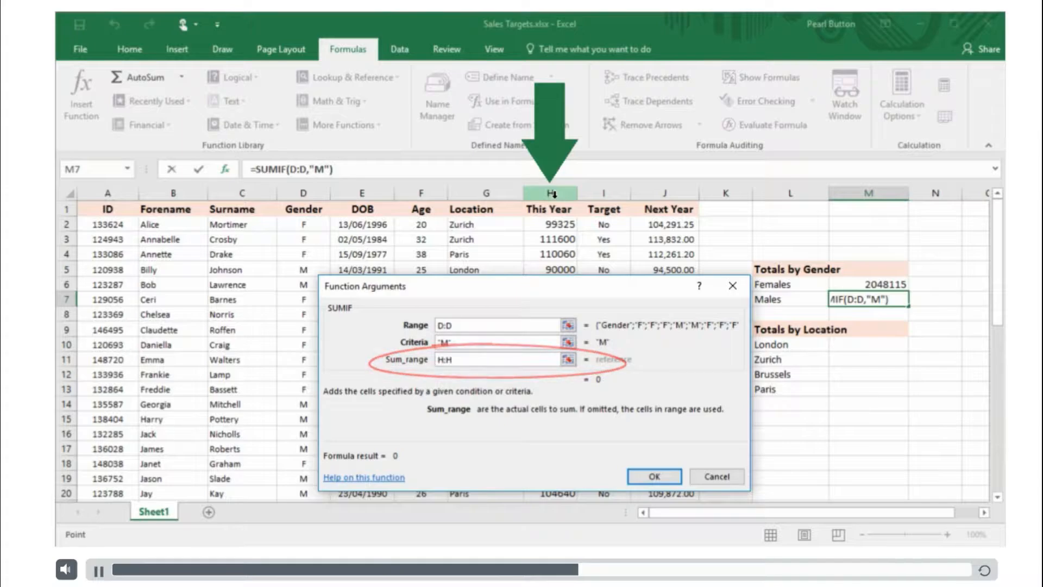
left_click(654, 476)
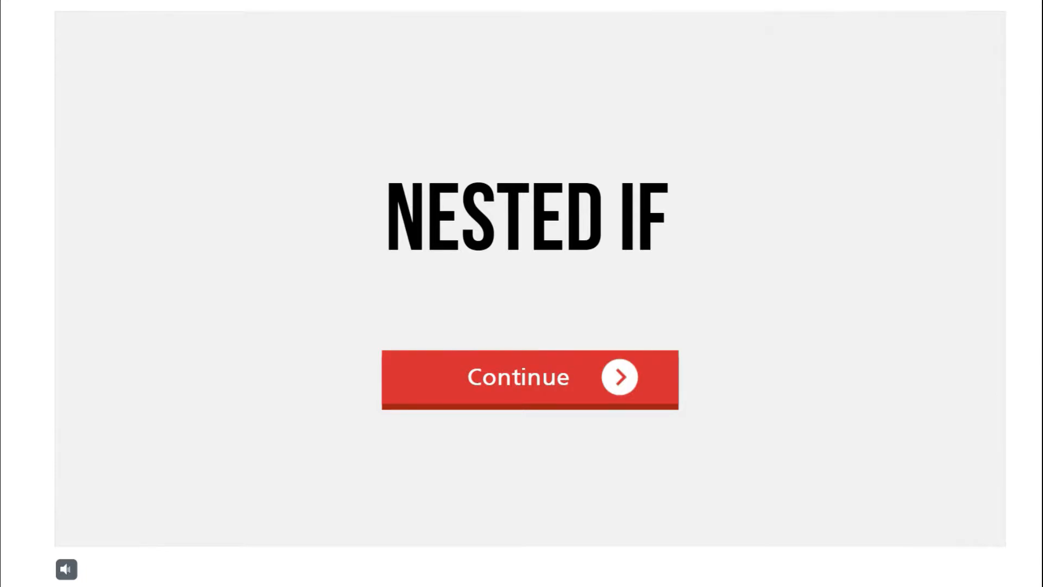
left_click(549, 406)
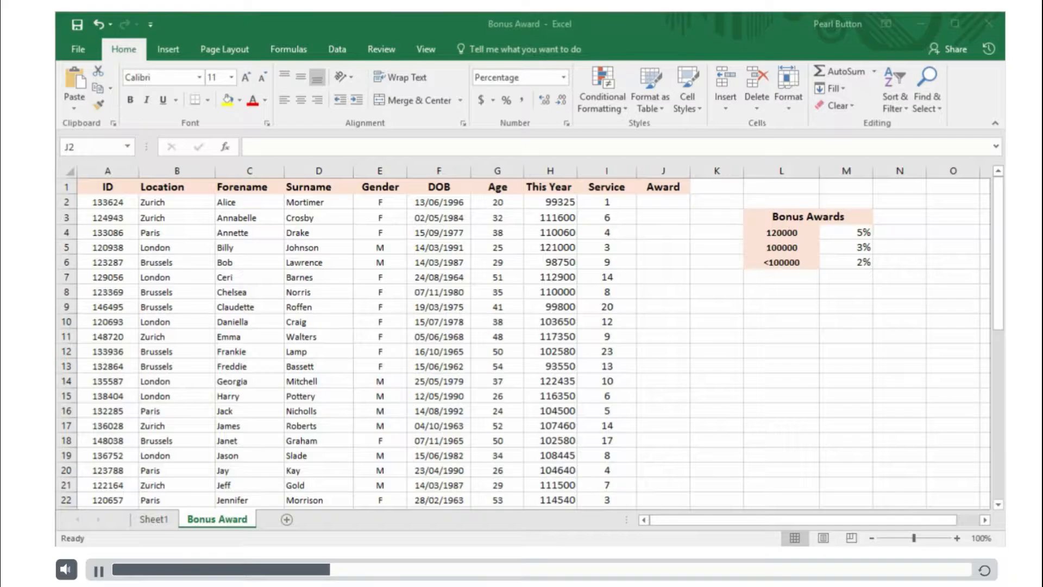
Step: Insert the logical IF function in the first Award cell J2 of the Bonus Award sheet
left_click(668, 203)
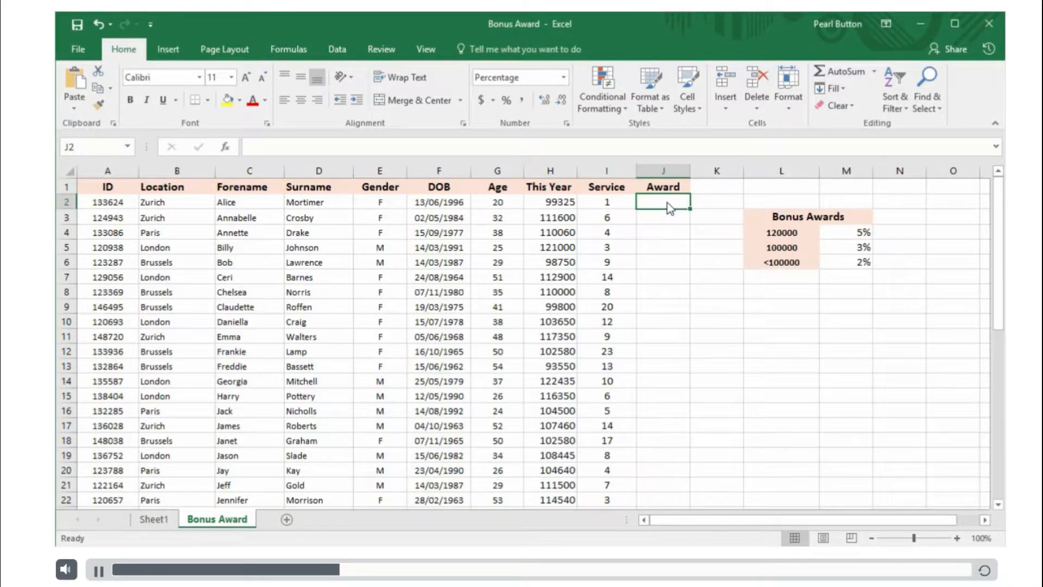
left_click(306, 50)
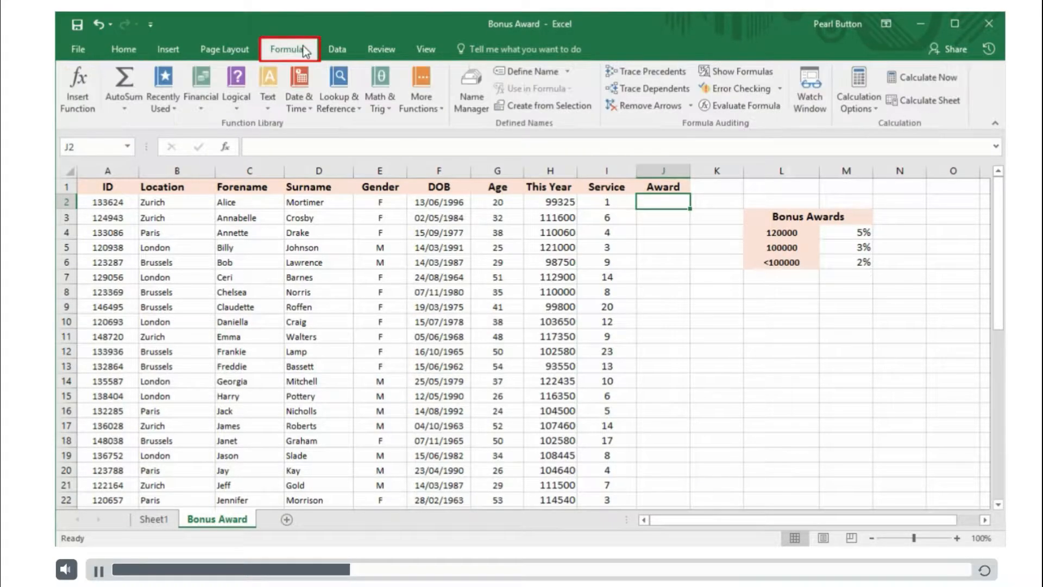
left_click(240, 77)
left_click(240, 78)
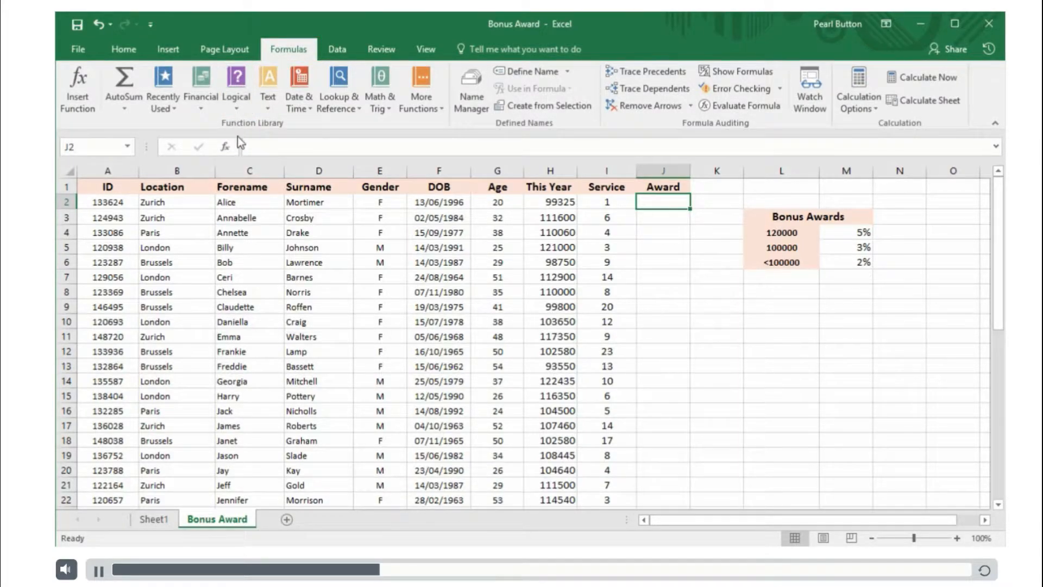
left_click(227, 149)
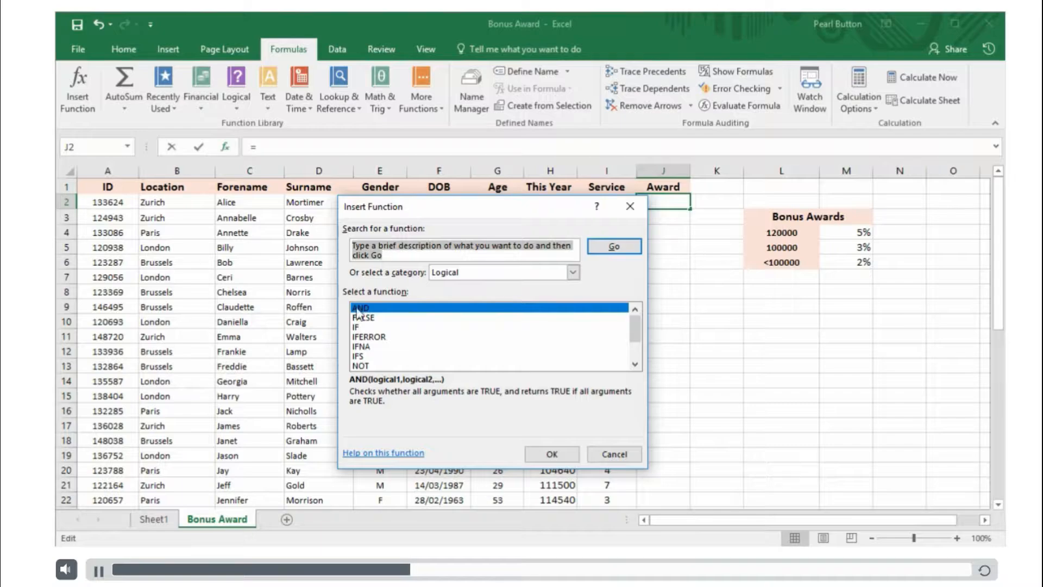
left_click(365, 327)
left_click(551, 454)
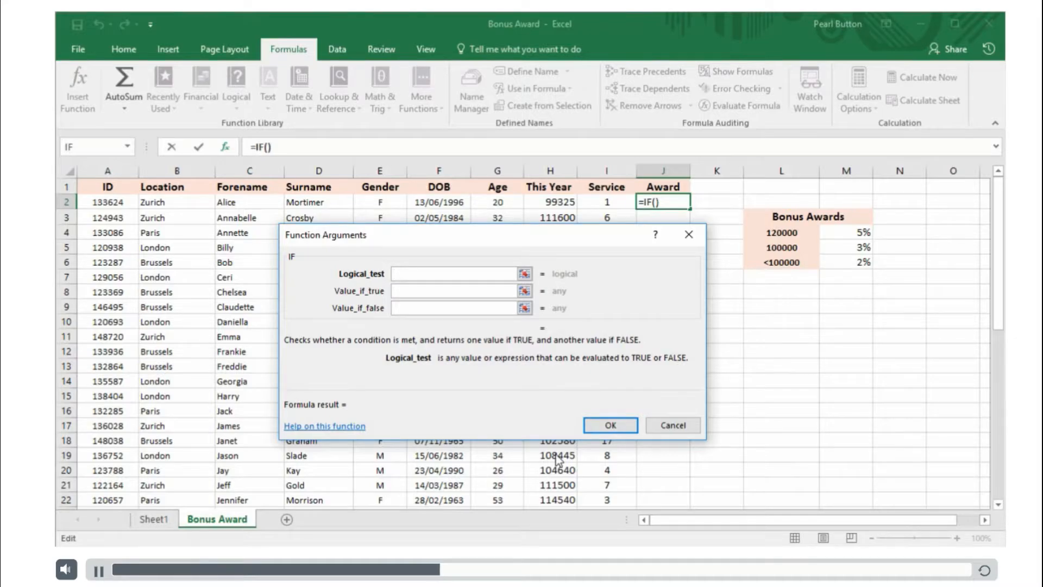
Step: Set the IF function's logical test to H2>=$L$4, with an absolute reference to the 120000 threshold
left_click(547, 201)
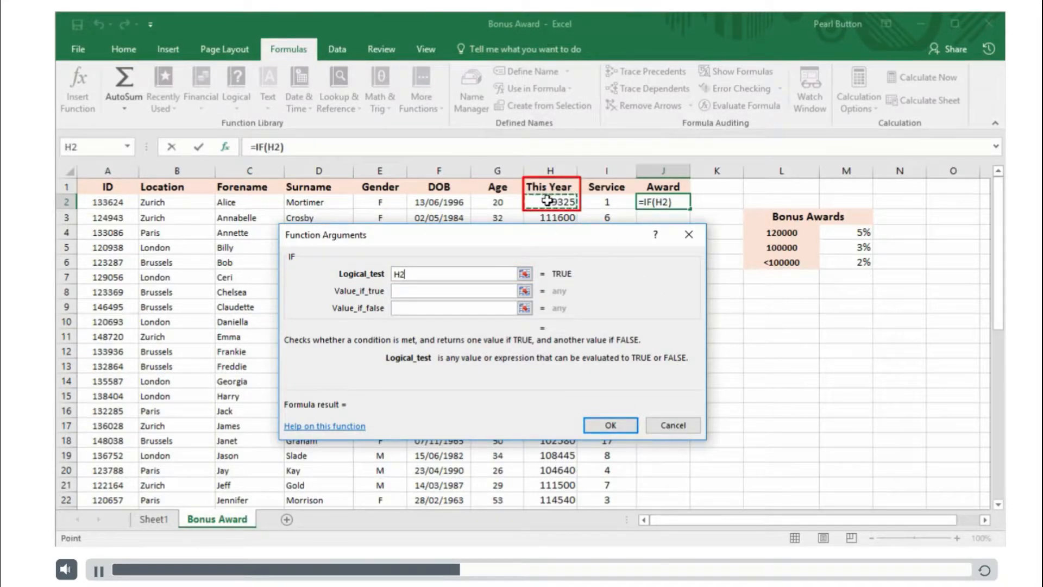
type(">=")
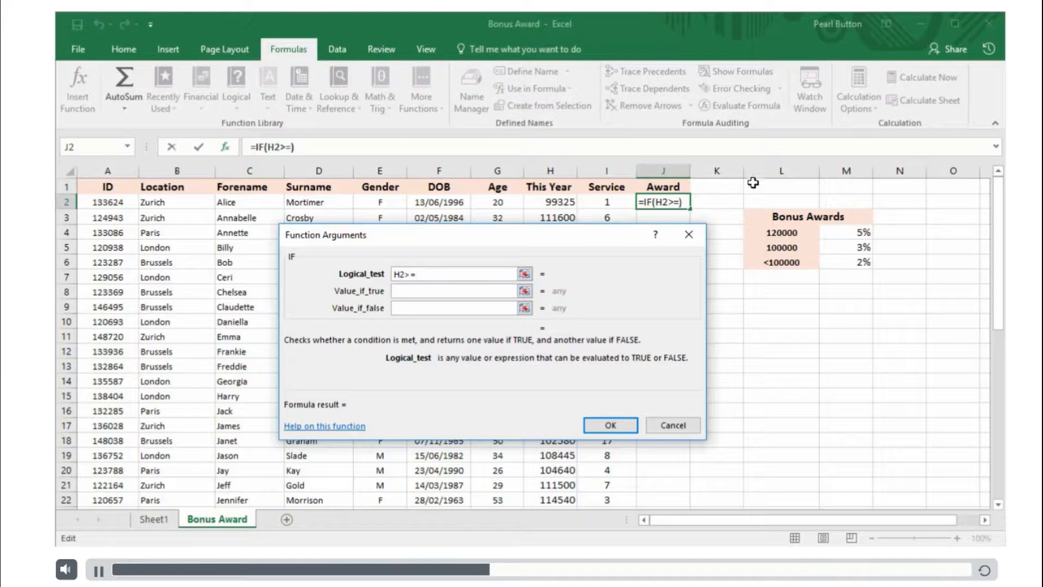
left_click(771, 232)
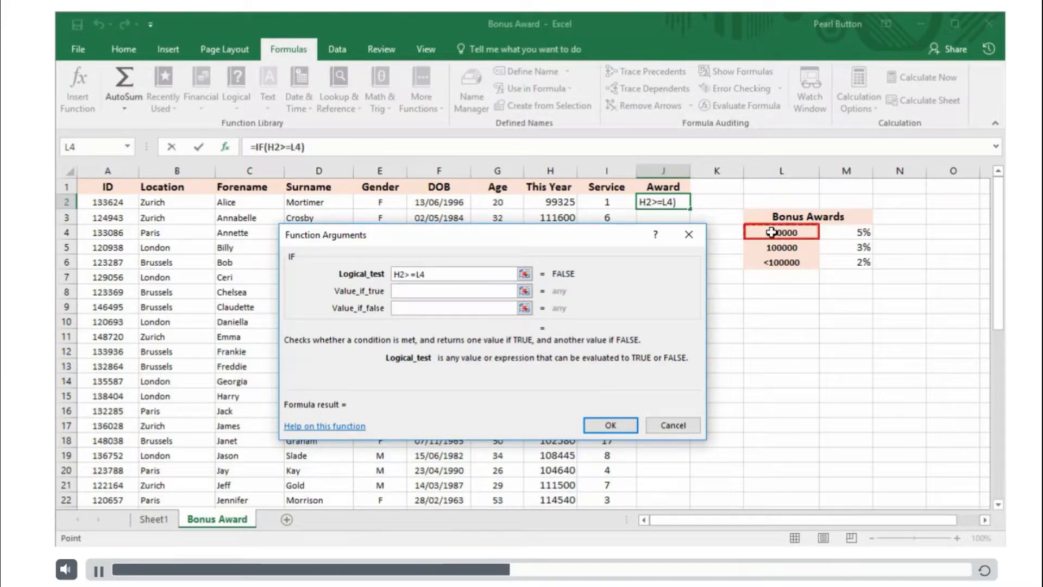
key("F4")
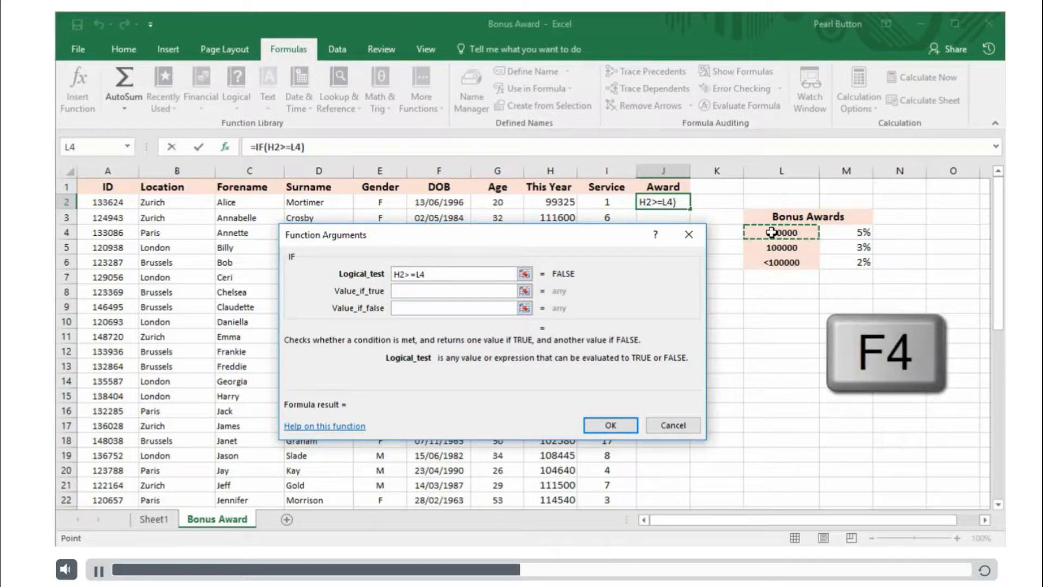
key("F4")
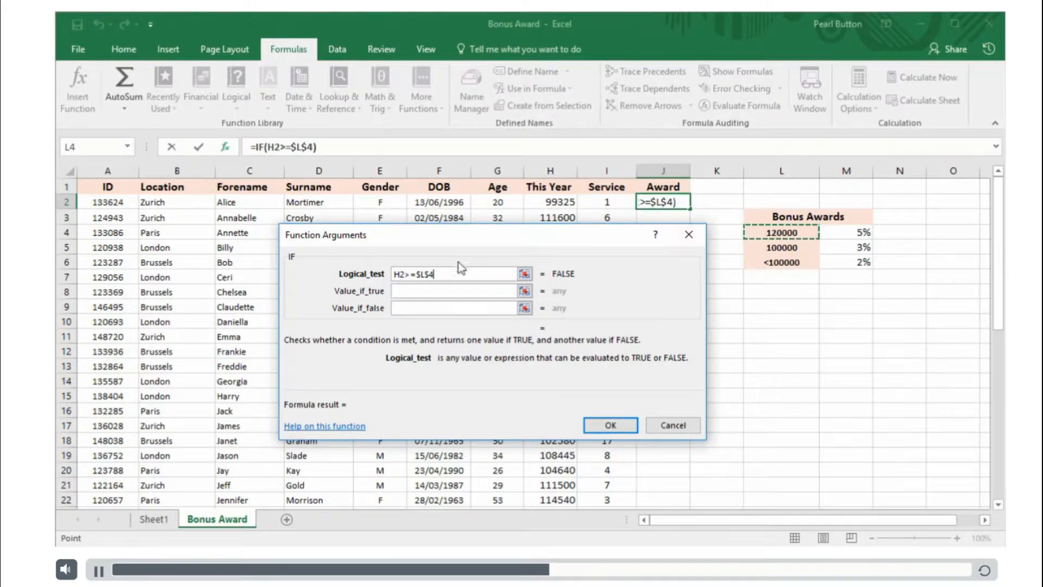
Step: Set the IF function's value if true to the absolute reference $M$4
left_click(406, 290)
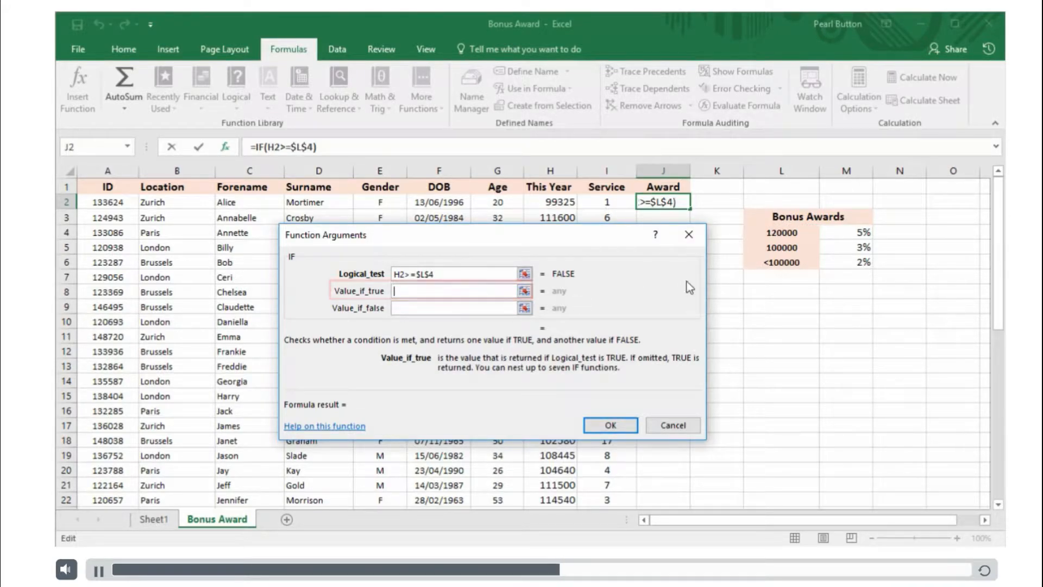
left_click(863, 231)
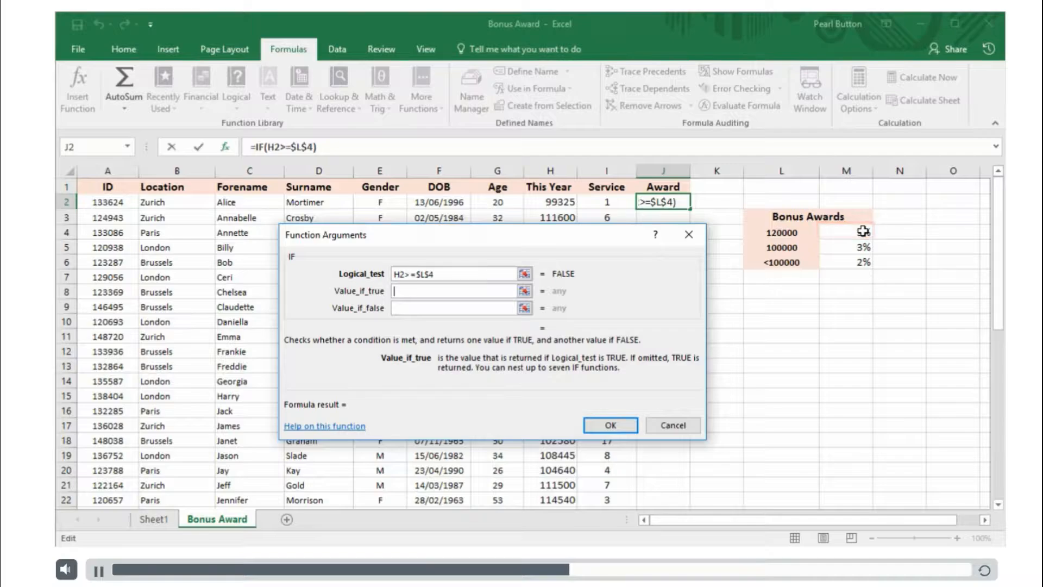
key("F4")
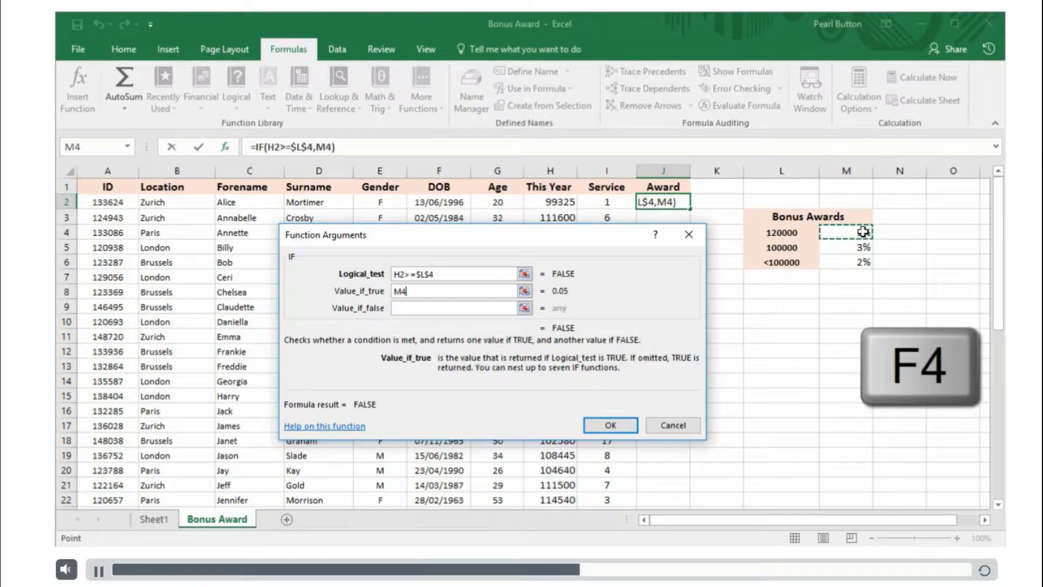
key("F4")
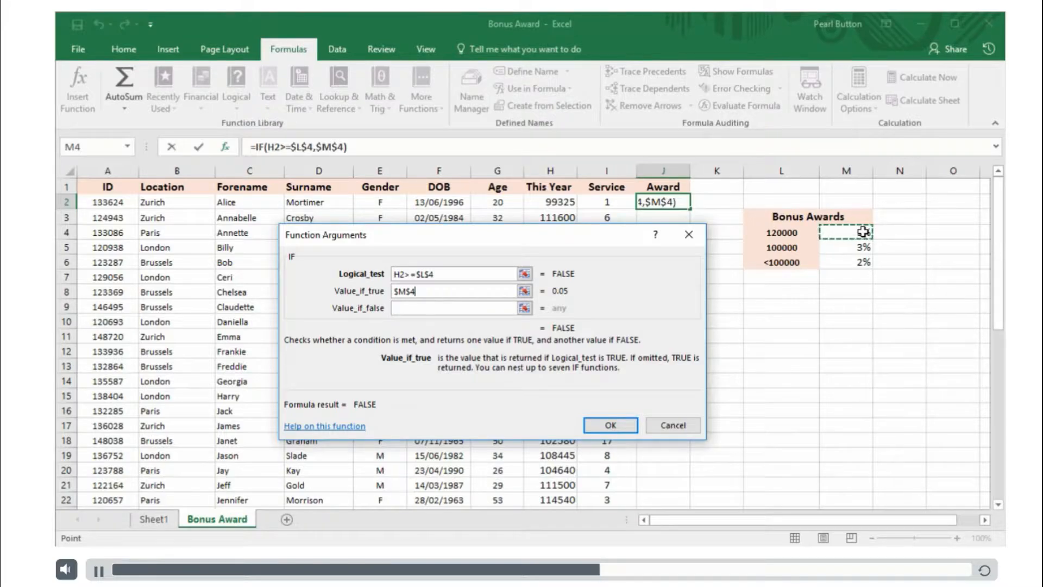
Step: Nest a second IF function as the value if false, with the logical test H2>=$L$5
left_click(414, 308)
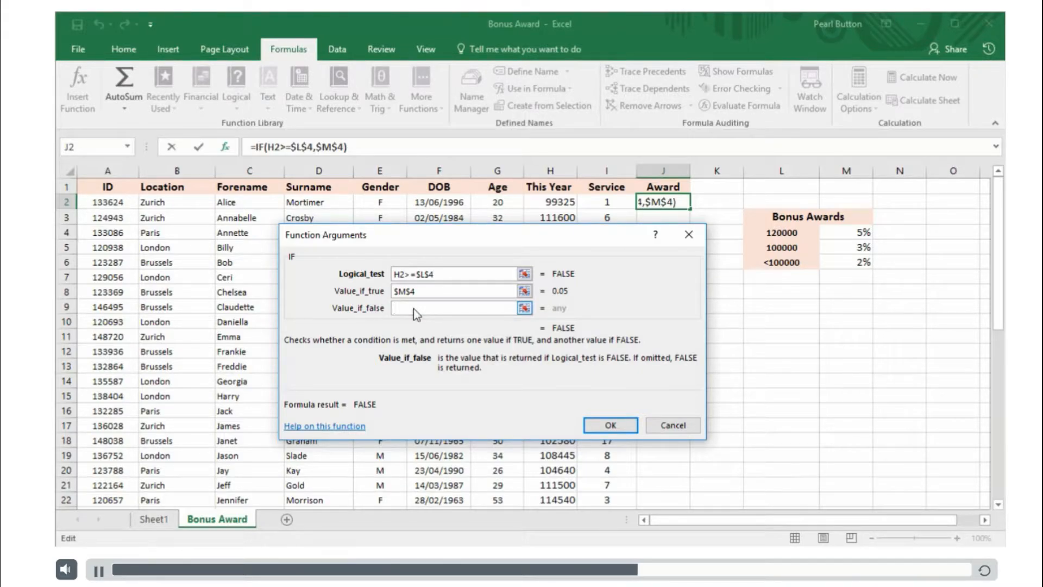
left_click(87, 146)
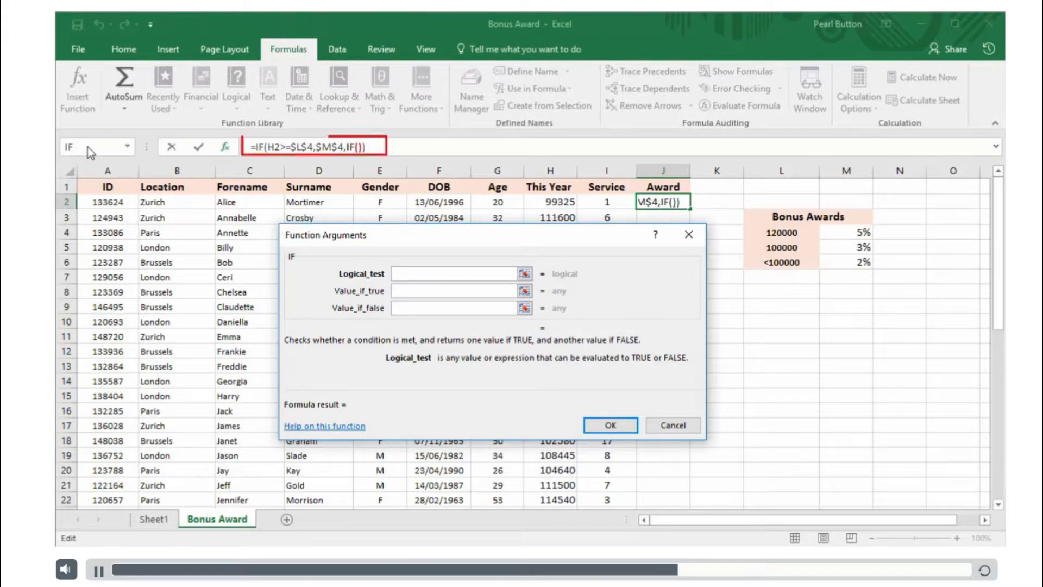
left_click(556, 201)
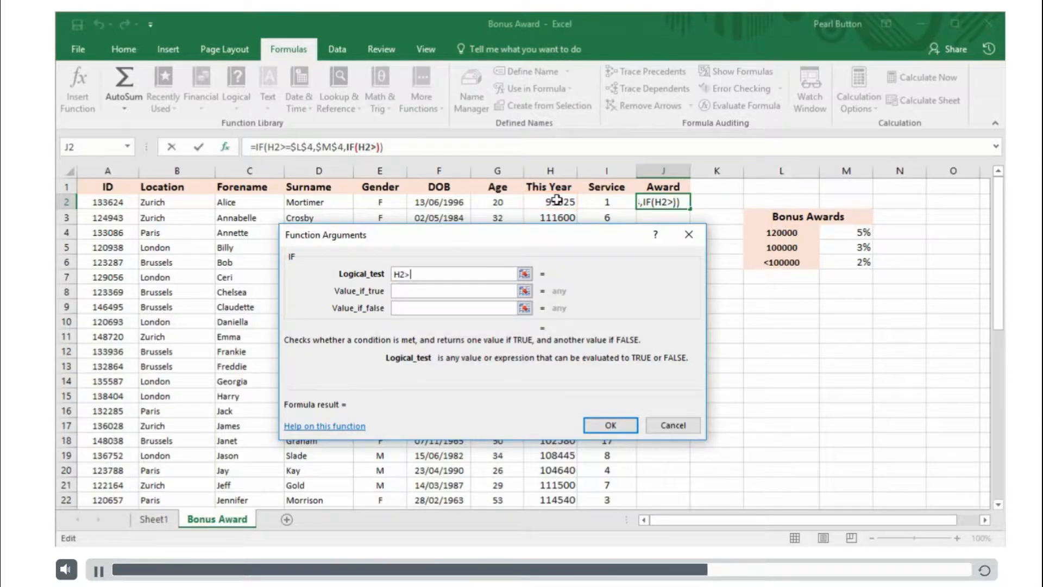
type(">=")
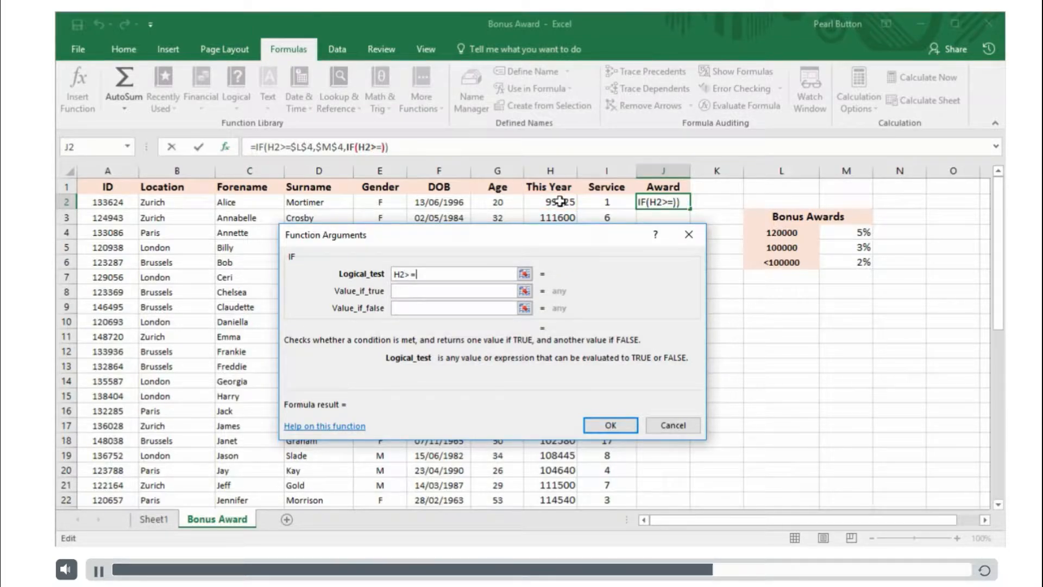
left_click(765, 247)
key("F4")
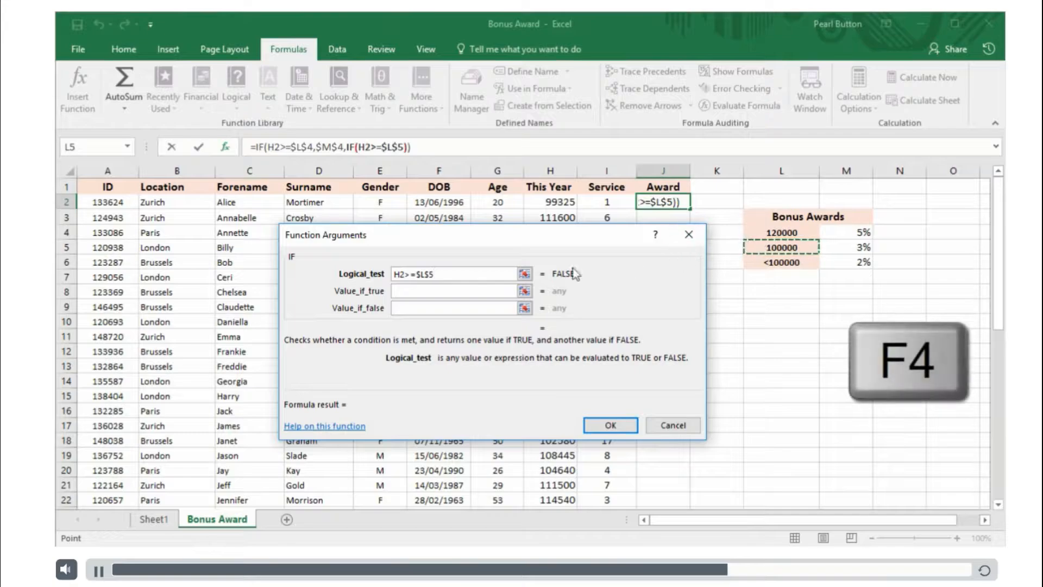
Step: Set the nested IF function's value if true to the absolute reference $M$5
left_click(448, 292)
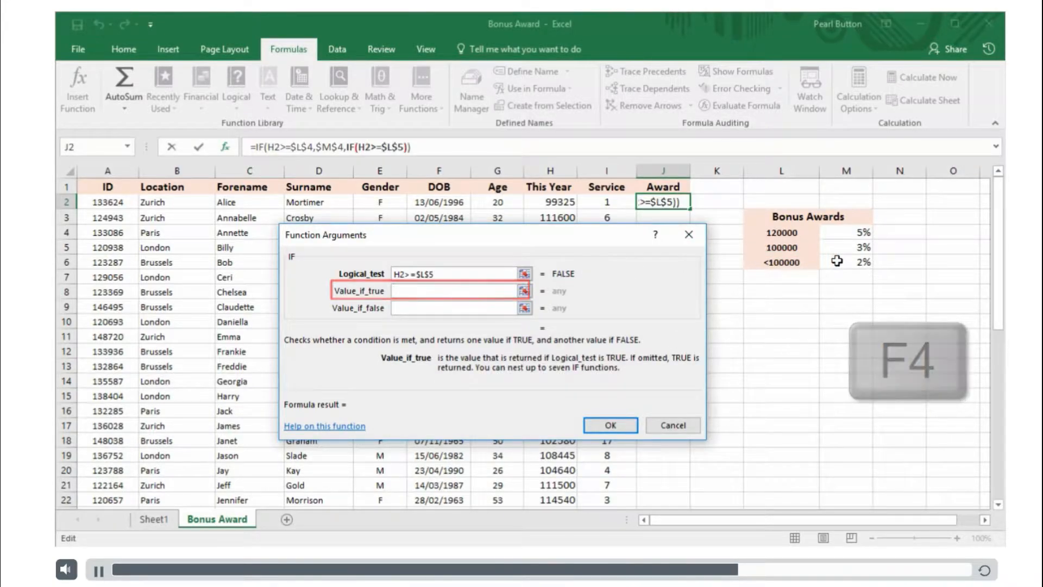
left_click(850, 246)
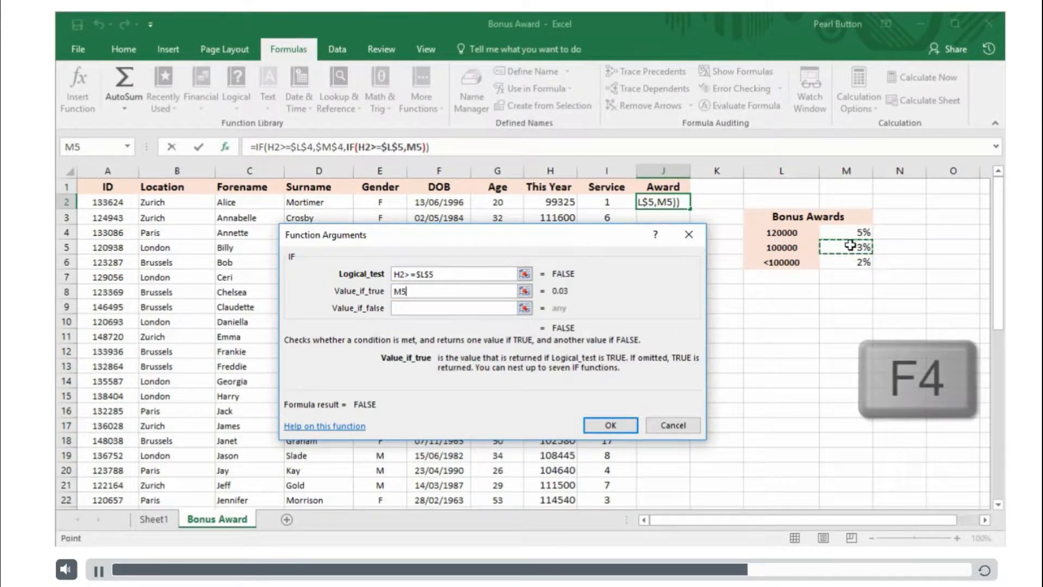
key("F4")
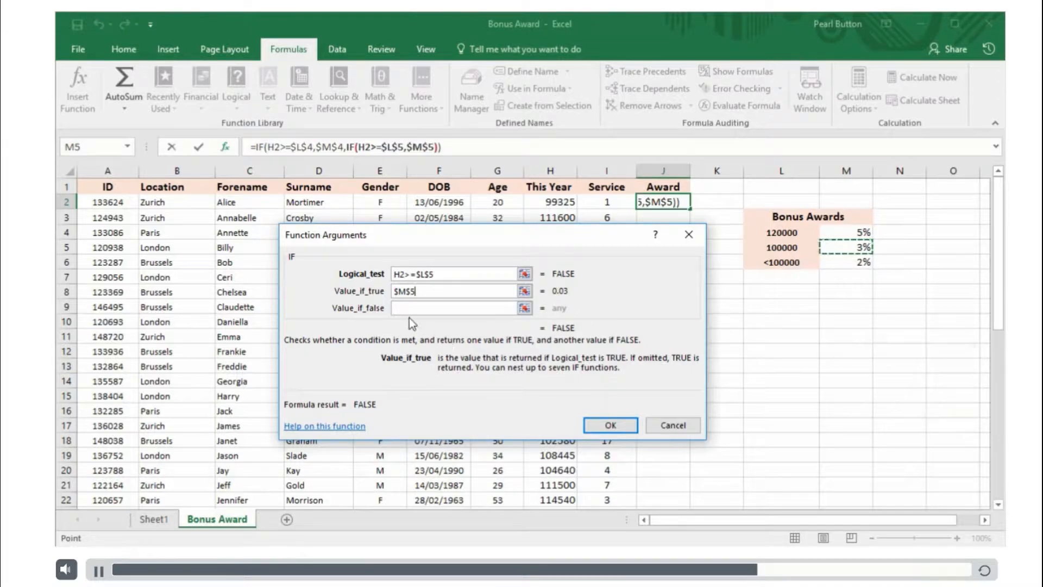
Step: Set the nested IF function's value if false to $M$6, then copy the finished formula down the Award column
key("Tab")
left_click(852, 262)
key("F4")
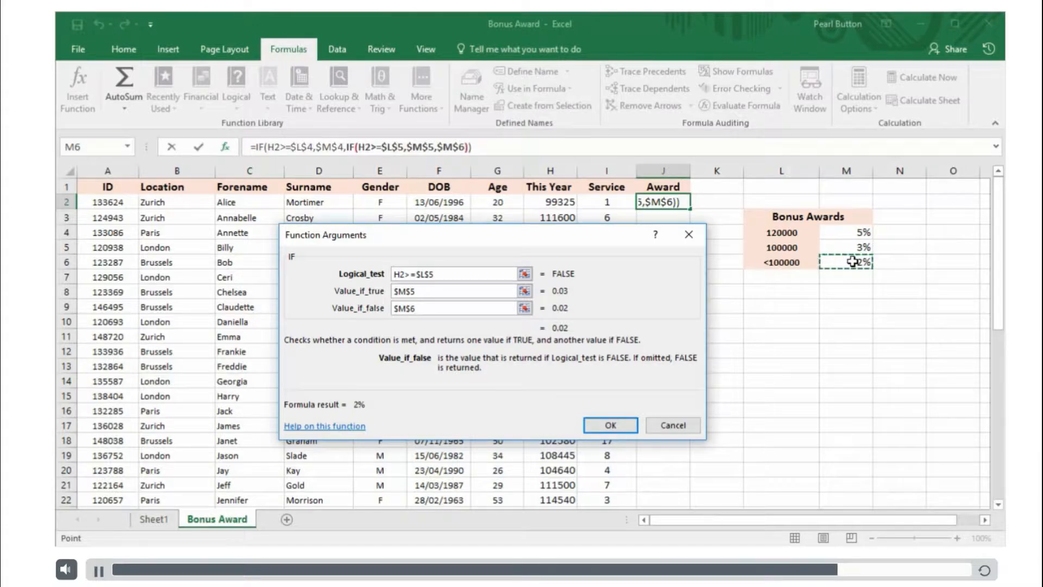
left_click(624, 424)
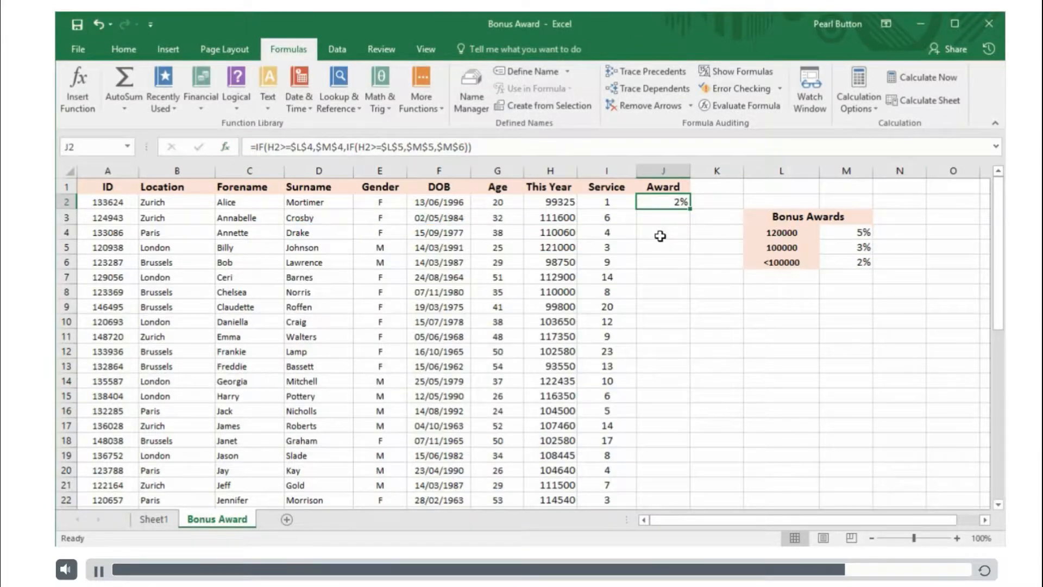
double_click(691, 208)
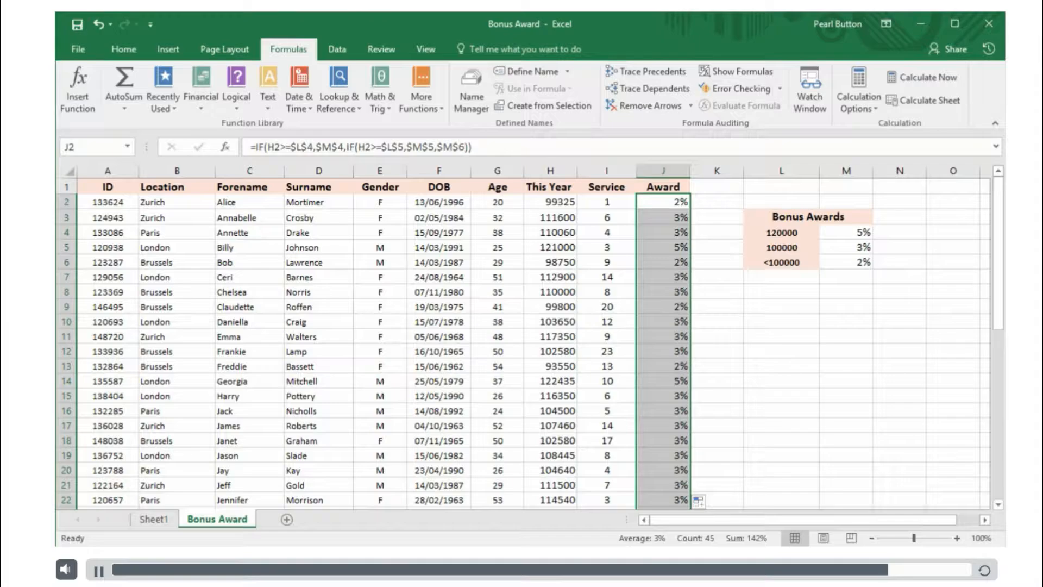
Step: Set the bonus percentage for sales under 100000 in cell M6 to 1%
left_click(848, 262)
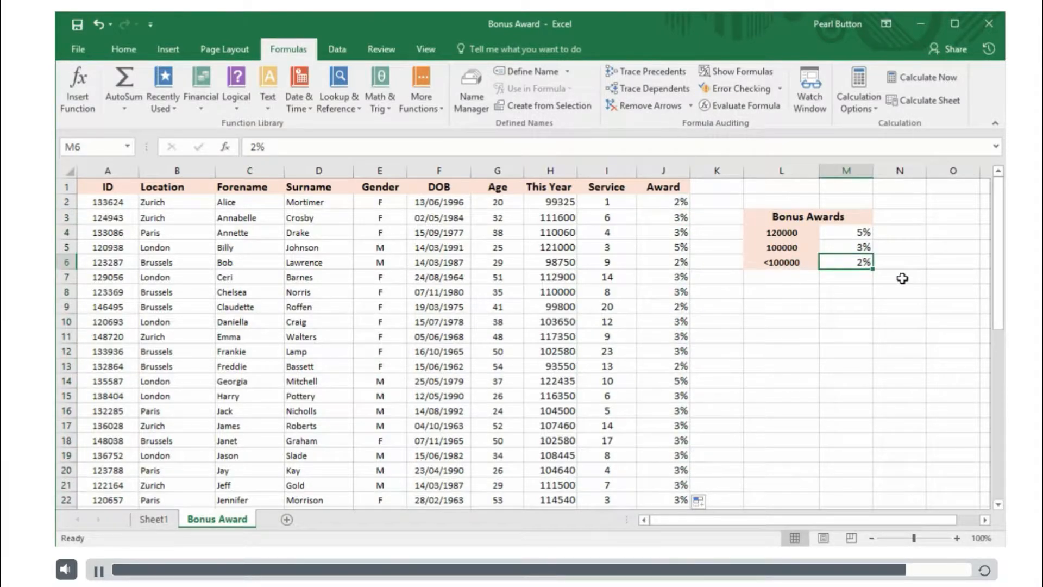
type("1")
key("Return")
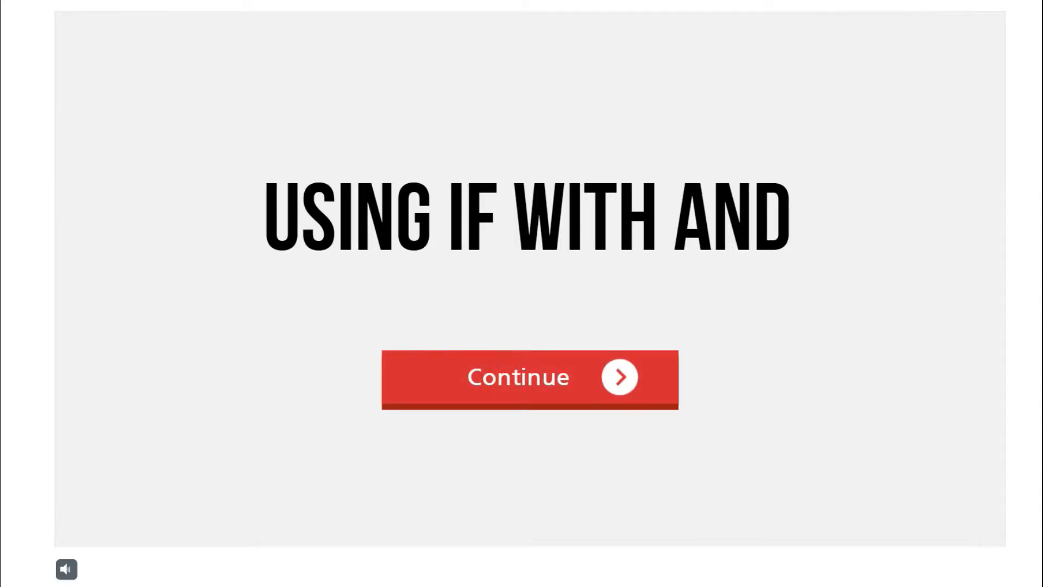
Step: Continue to the IF with AND lesson and insert the IF function in cell J2 of the Bonus & Service Award sheet
left_click(475, 383)
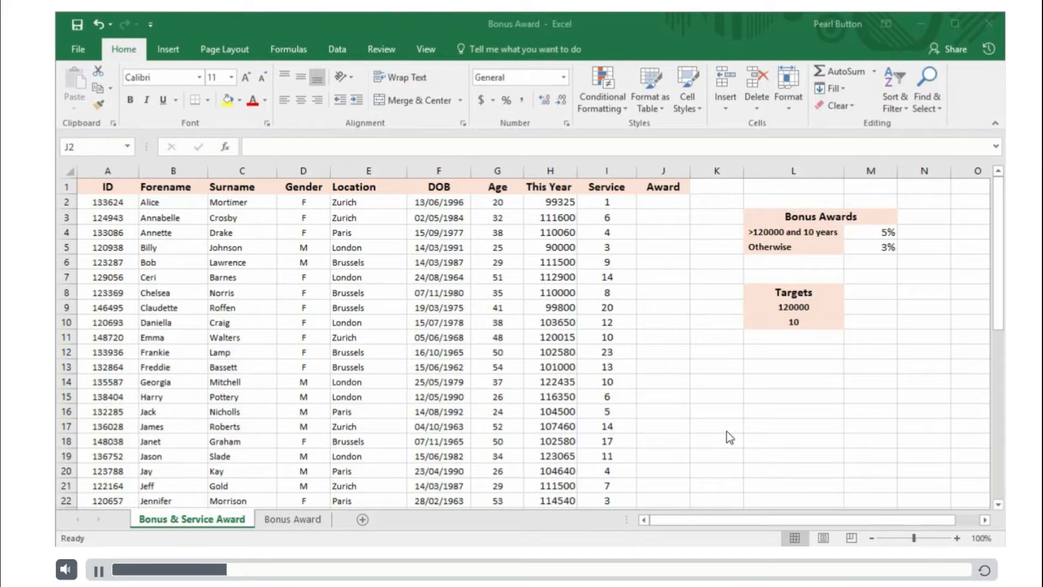
left_click(663, 204)
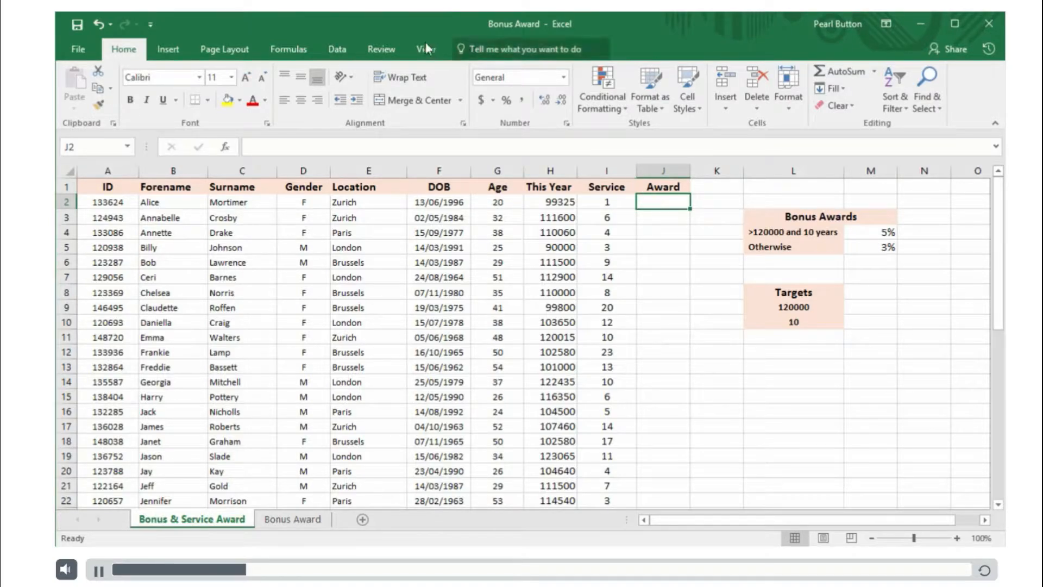
left_click(294, 49)
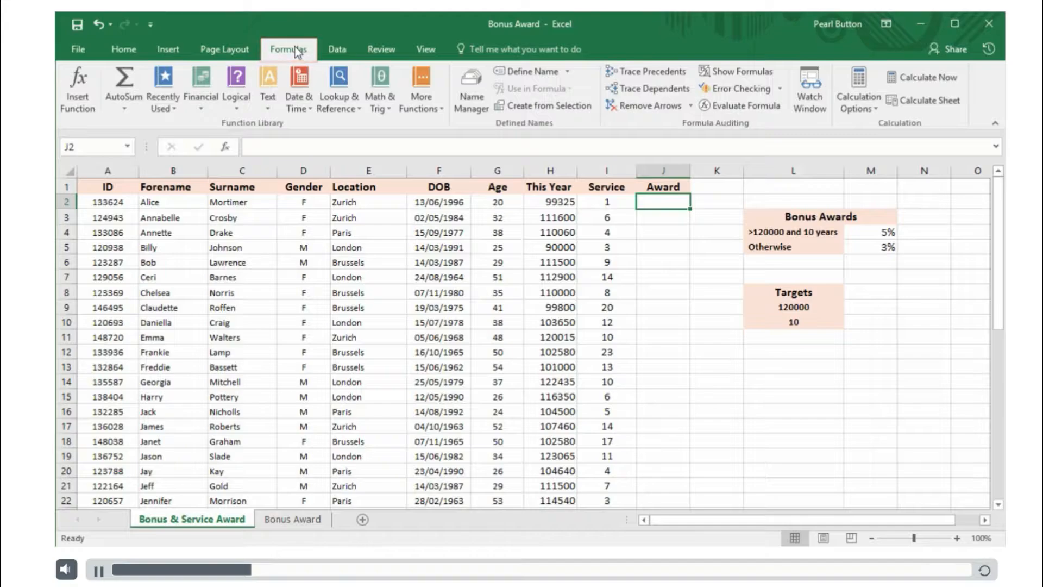
left_click(236, 90)
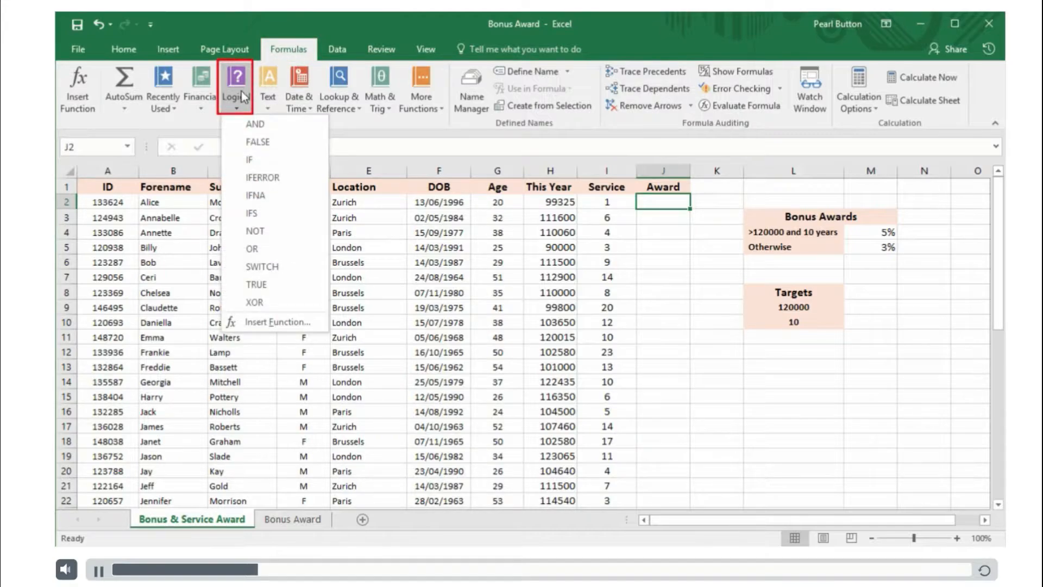
left_click(257, 158)
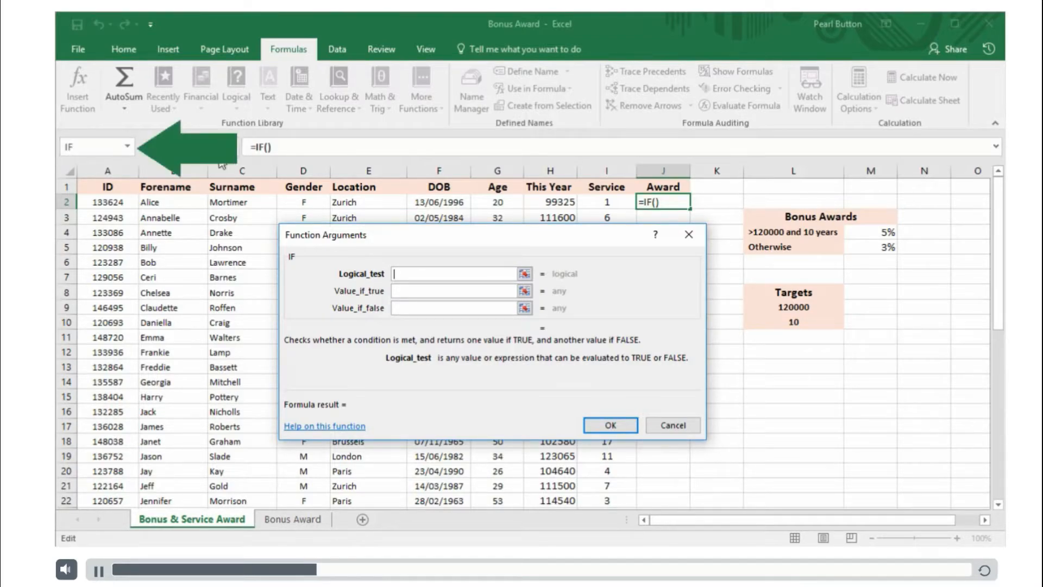
Step: Nest an AND function as the IF function's logical test, with H2>=120000 as its first condition
left_click(130, 145)
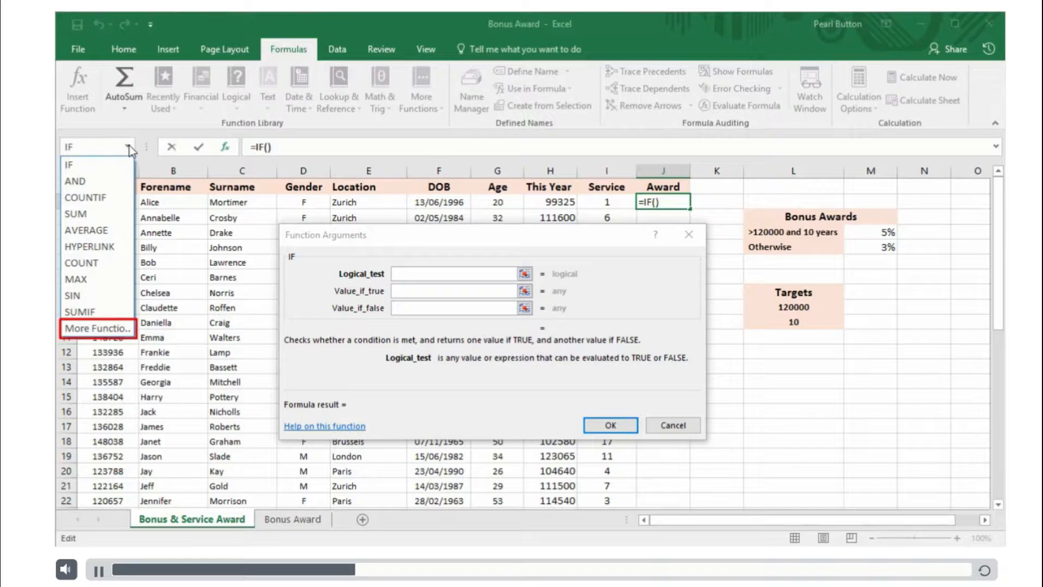
left_click(69, 186)
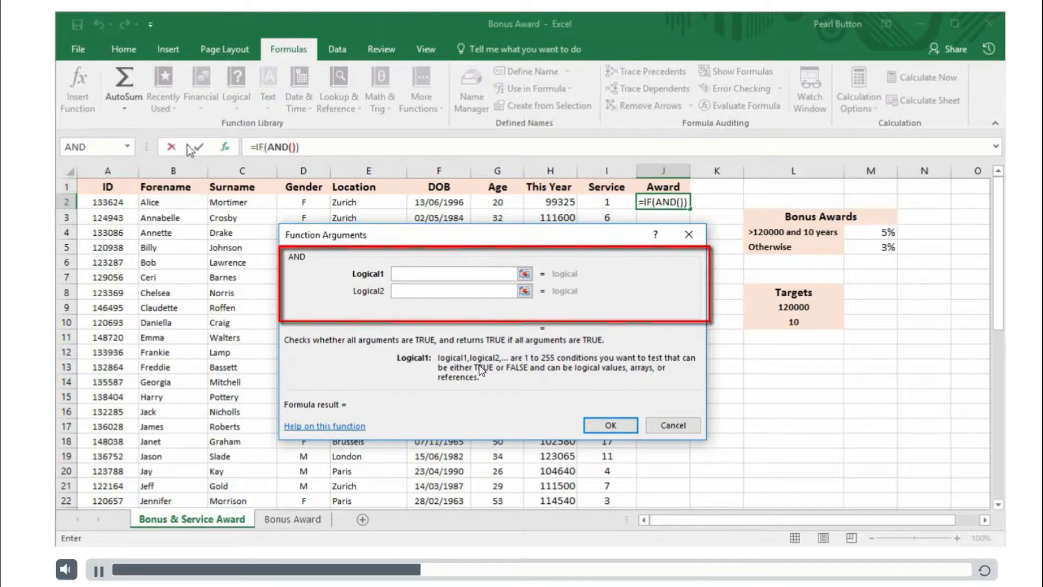
left_click(559, 204)
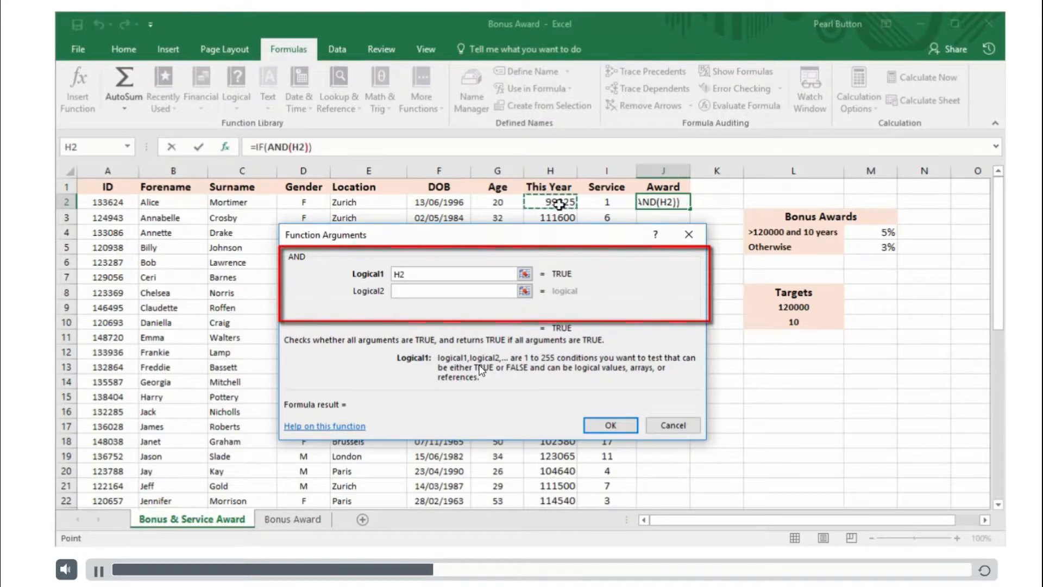
type(">")
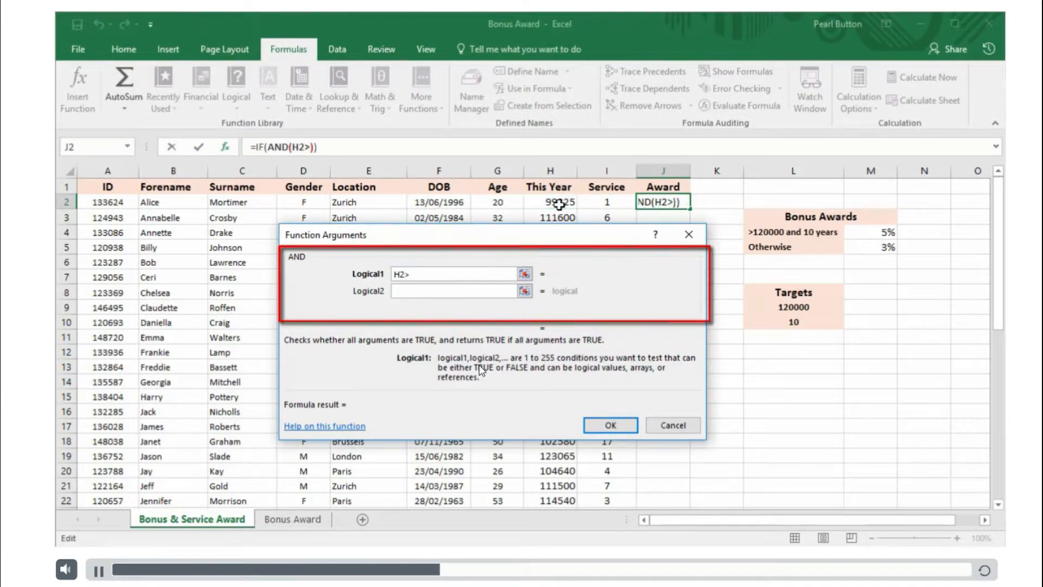
type("=12")
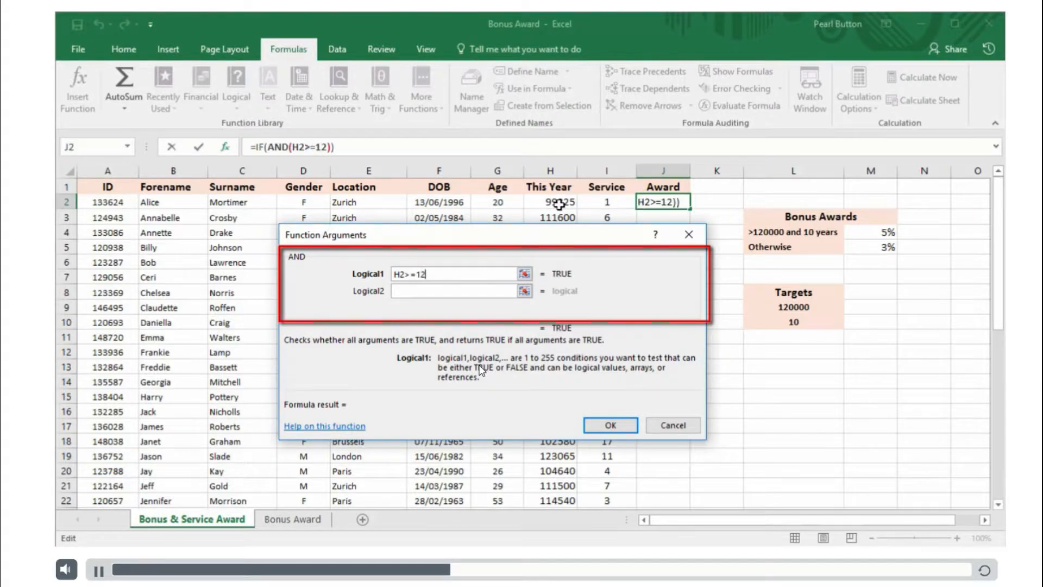
type("0000")
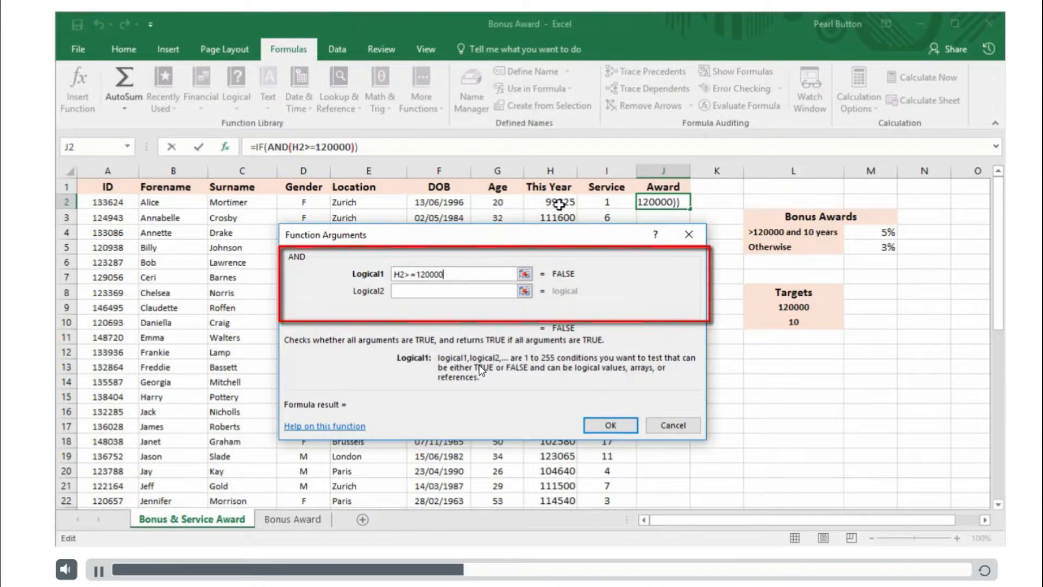
Step: Set the AND function's second condition to I2>=10 for the years of service
left_click(402, 288)
left_click(608, 204)
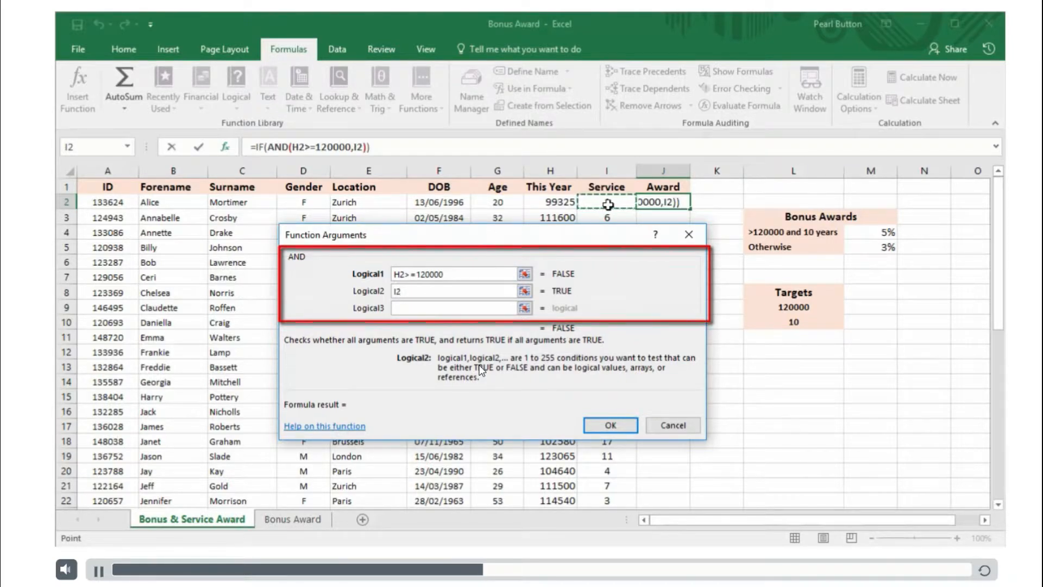
type(">=10")
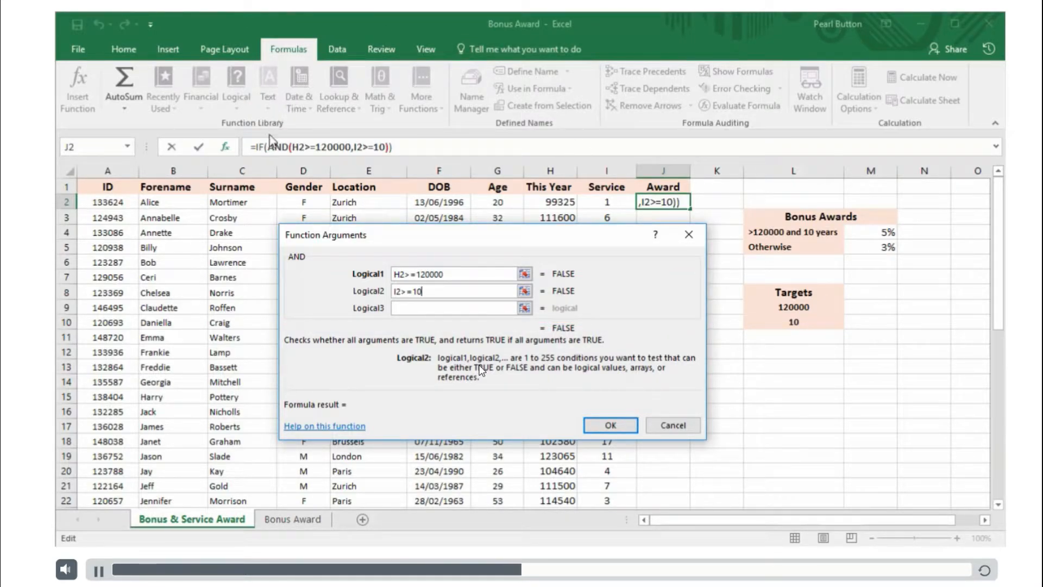
Step: Return to the outer IF function's arguments and set its value if true to the absolute reference $M$4
left_click(261, 146)
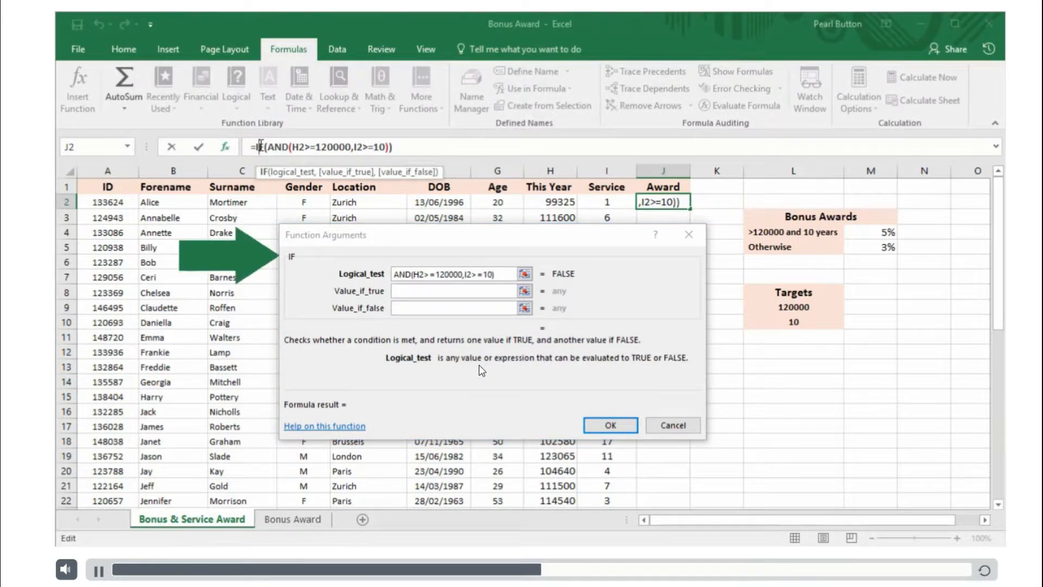
left_click(402, 293)
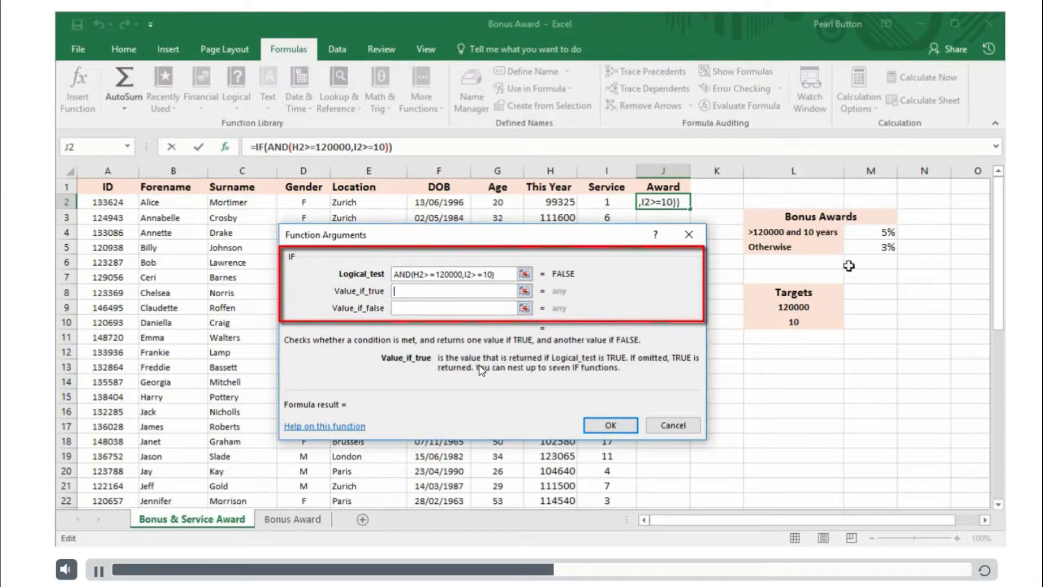
left_click(885, 232)
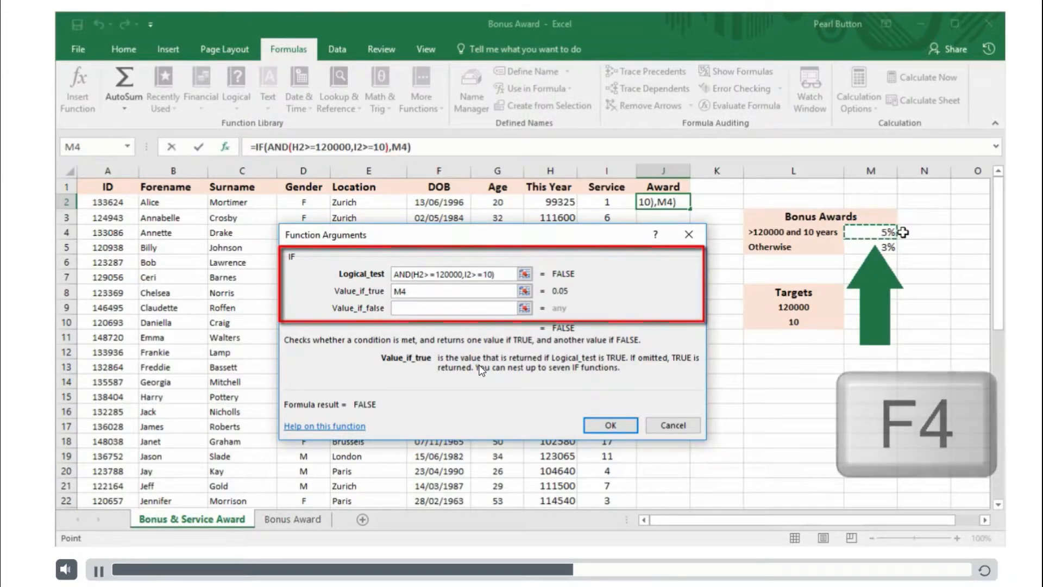
key("F4")
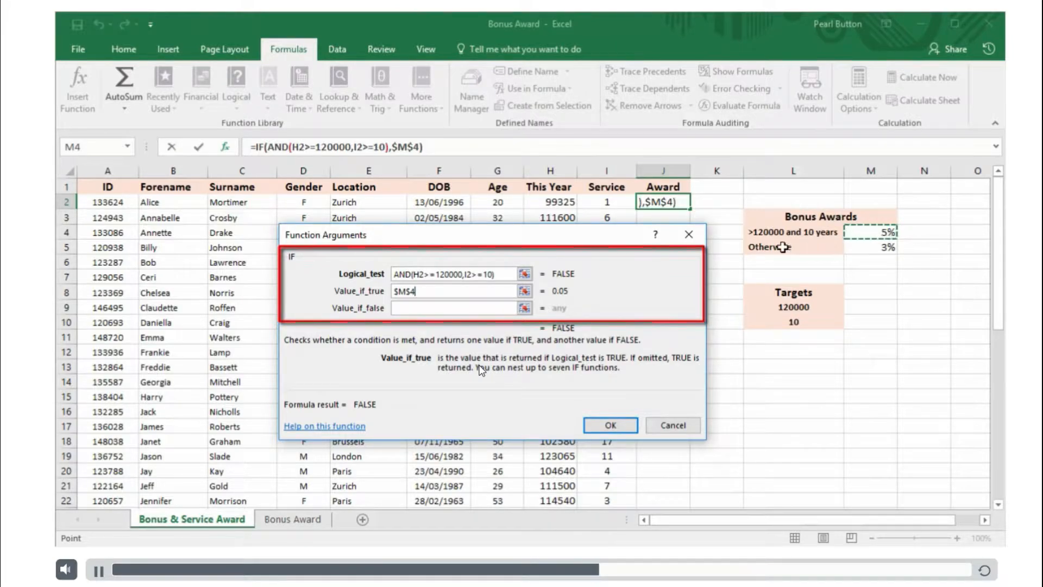
Step: Set the IF function's value if false to the absolute reference $M$5 and enter the formula in J2
left_click(400, 308)
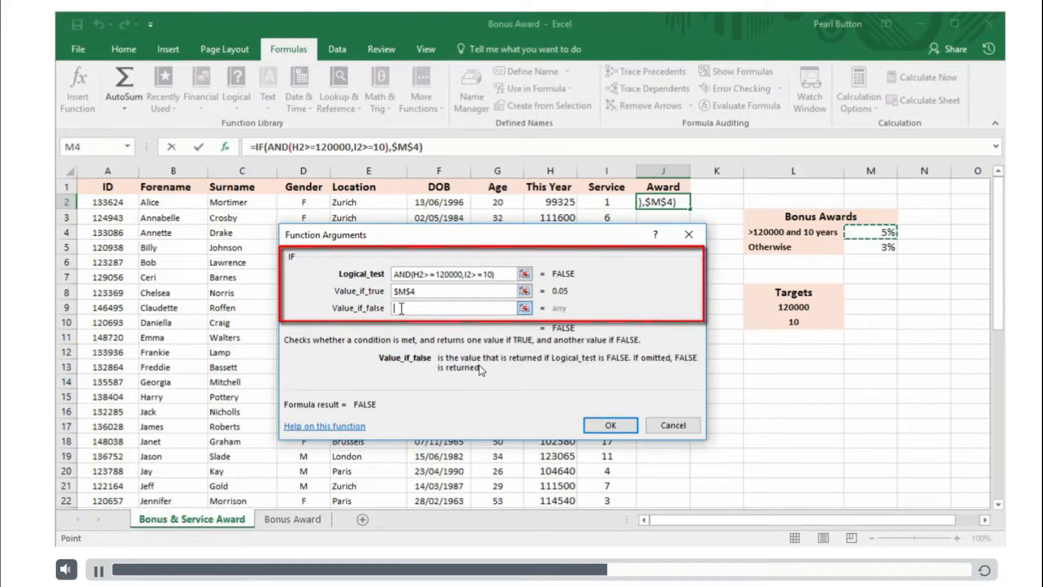
left_click(887, 248)
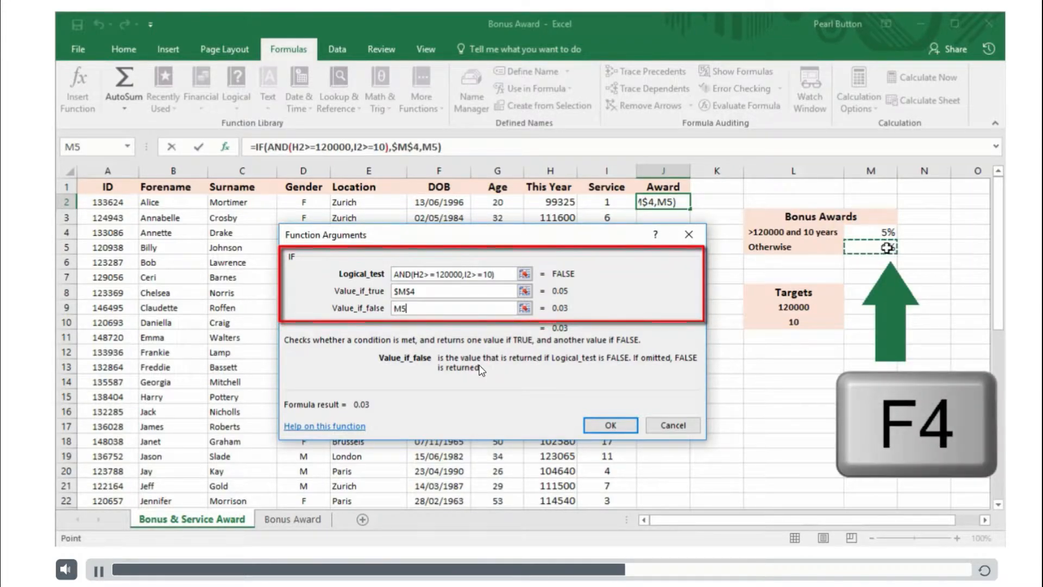
key("F4")
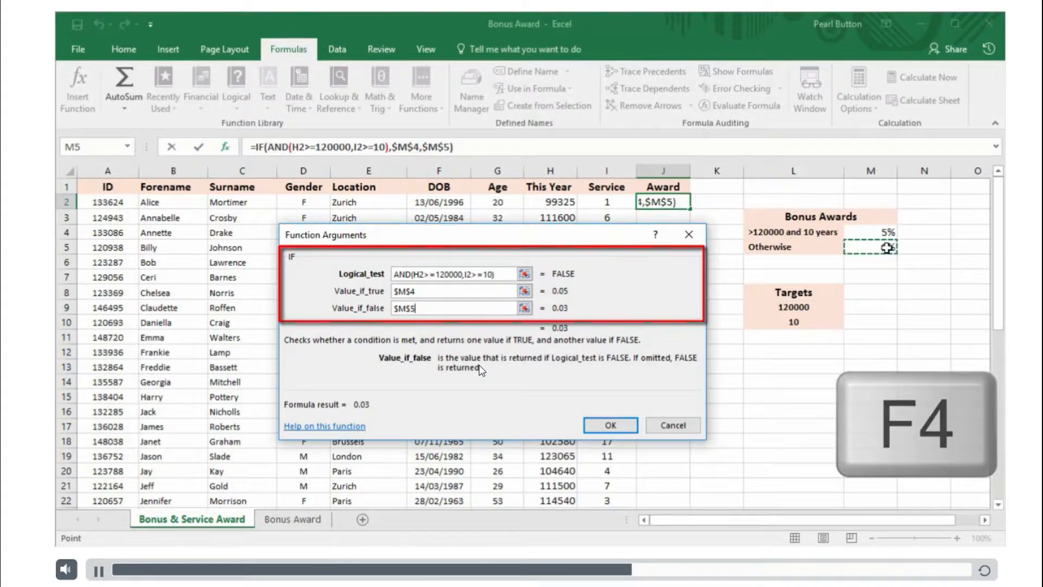
left_click(611, 427)
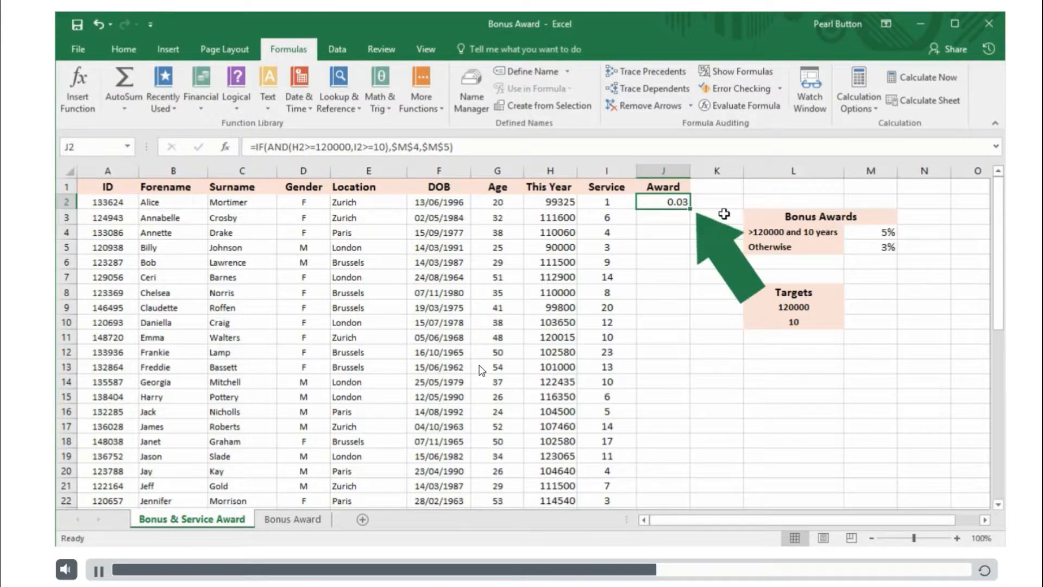
Step: Copy the J2 formula down the Award column and format the results as percentages
double_click(691, 211)
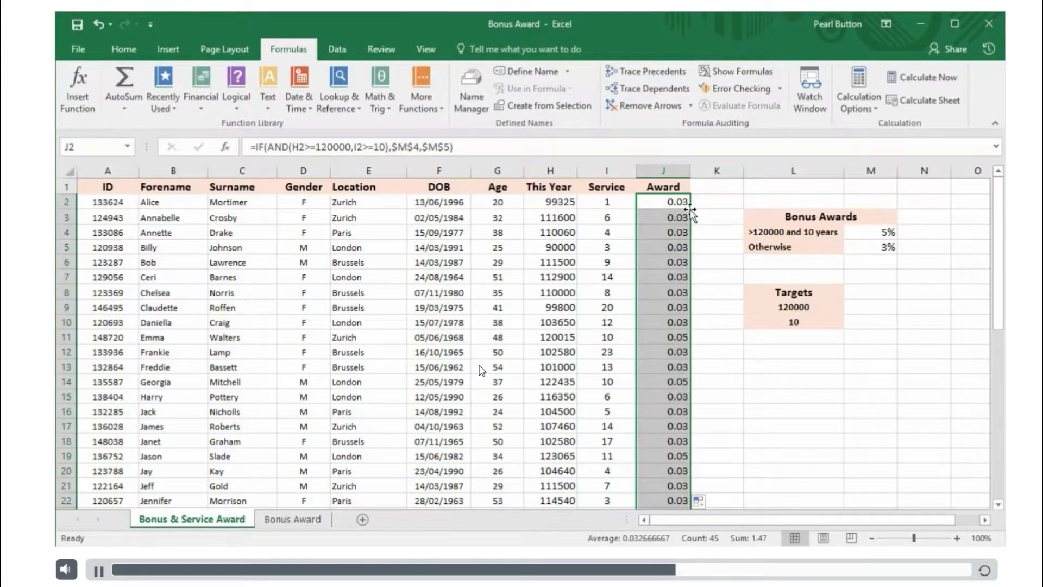
left_click(124, 49)
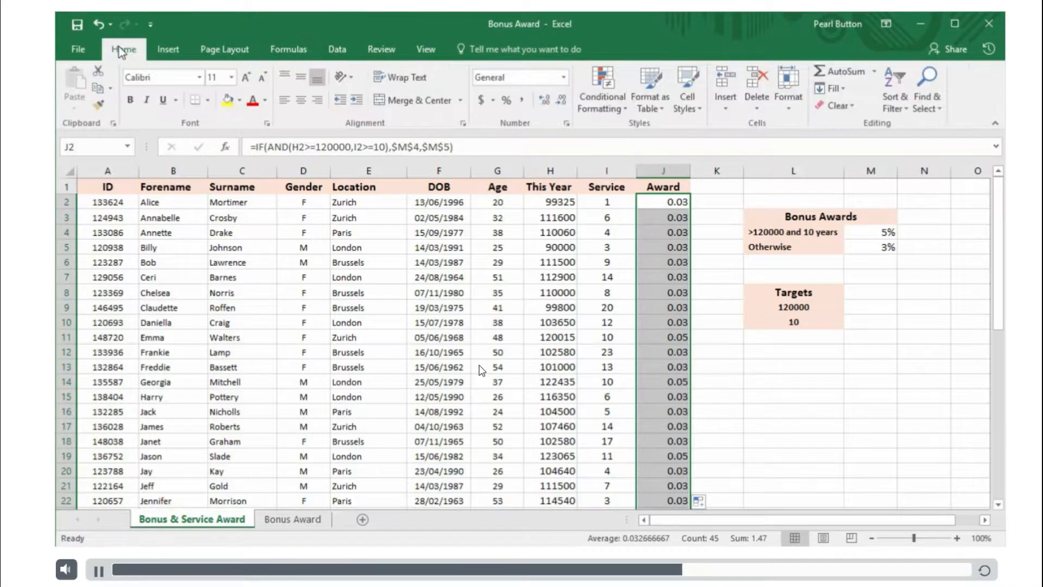
left_click(505, 101)
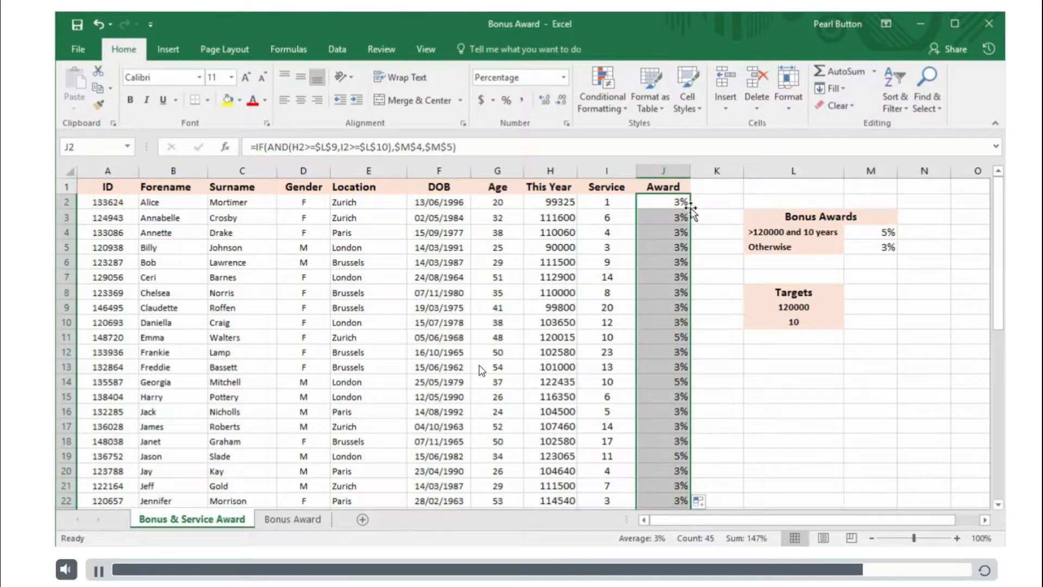
Step: Set the sales target in cell L9 of the Targets table to 100000
left_click(801, 307)
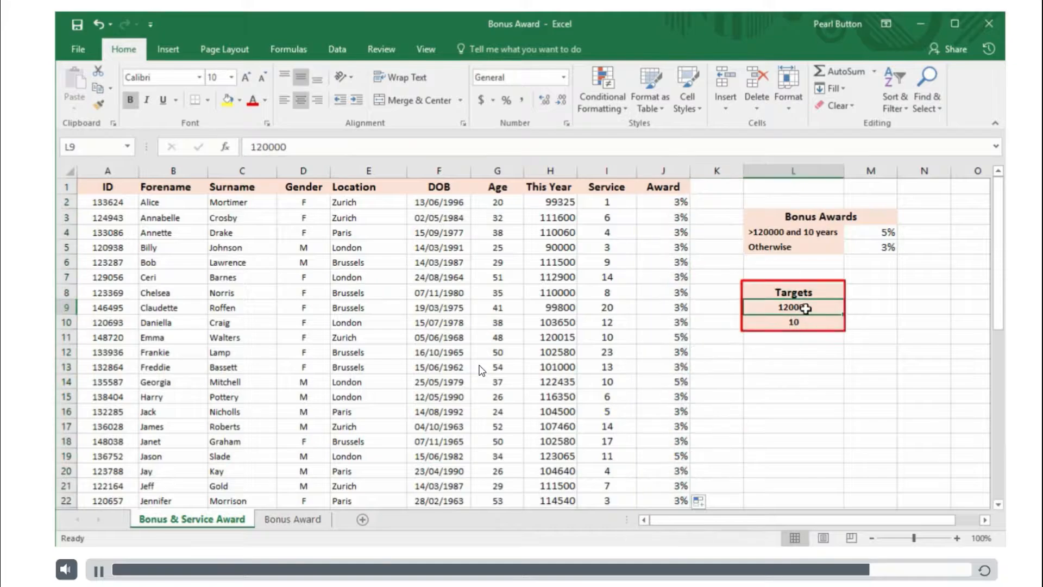
type("10000")
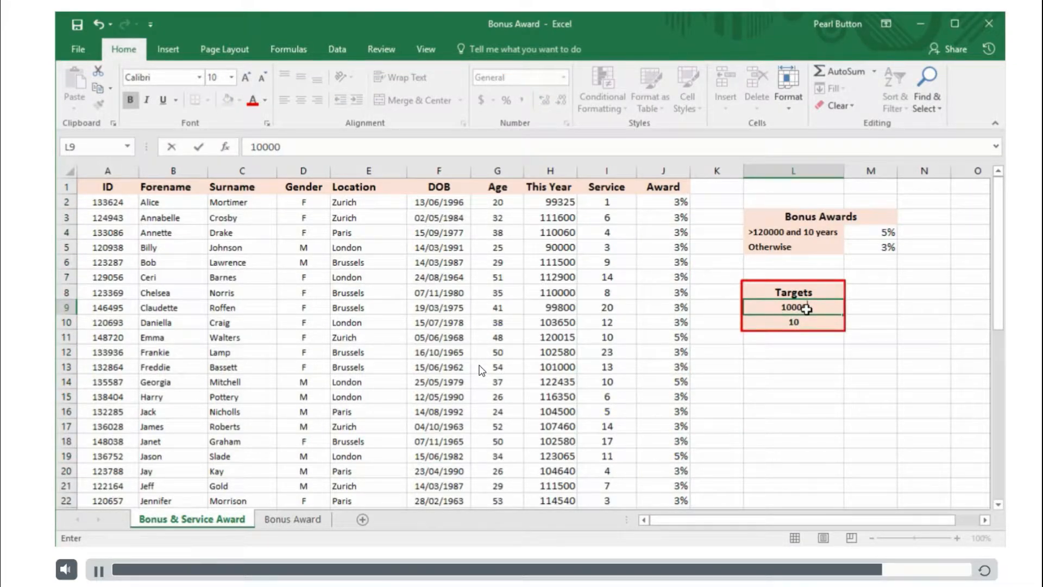
type("0")
key("ctrl+Return")
key("Return")
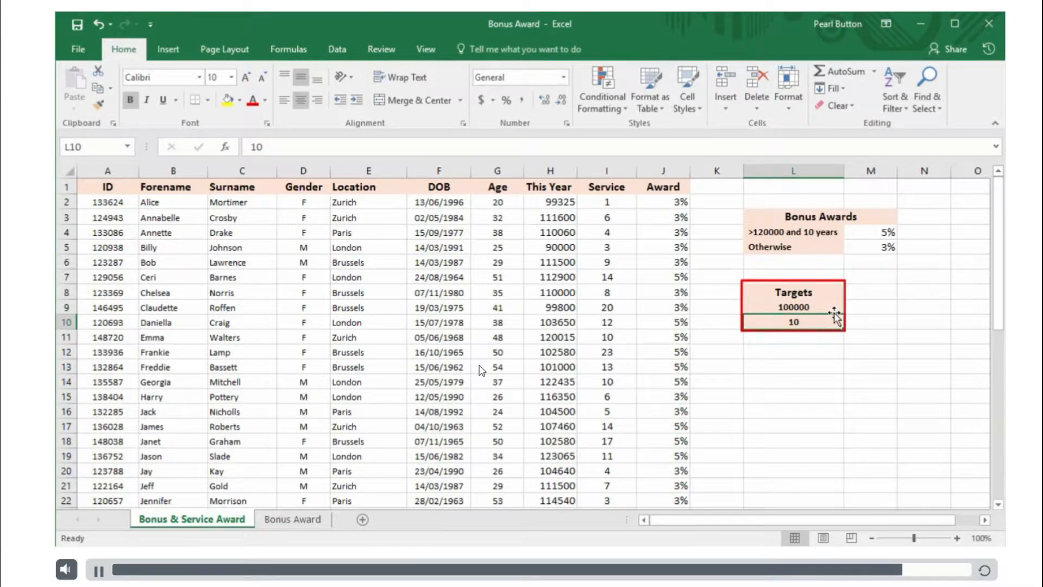
Step: Set the service target in cell L10 of the Targets table to 5 and continue to the Using IF with OR lesson
type("5")
key("Return")
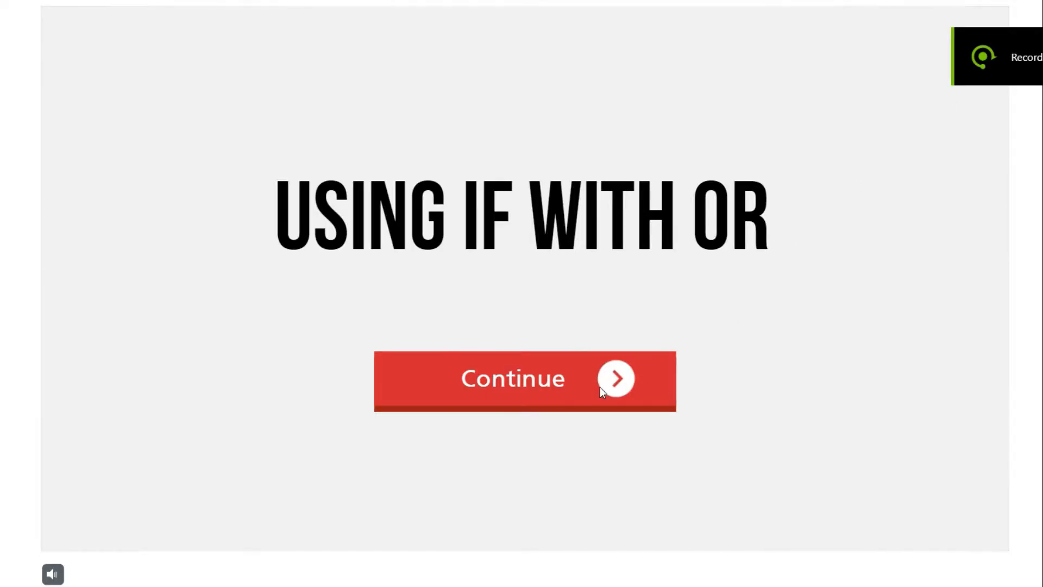
left_click(599, 387)
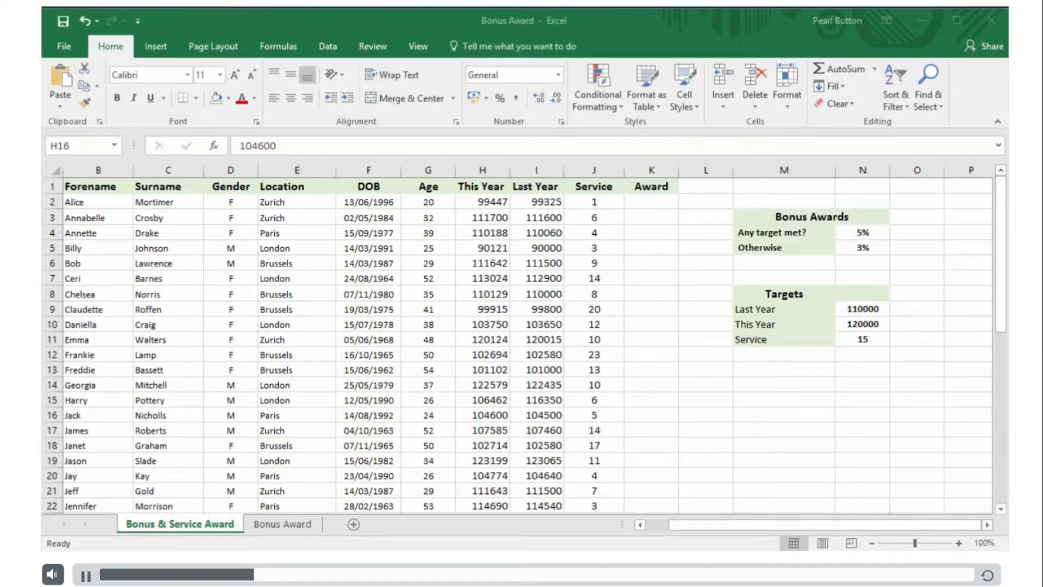
Step: Insert the logical function IF into cell K2 of the Award column
left_click(656, 201)
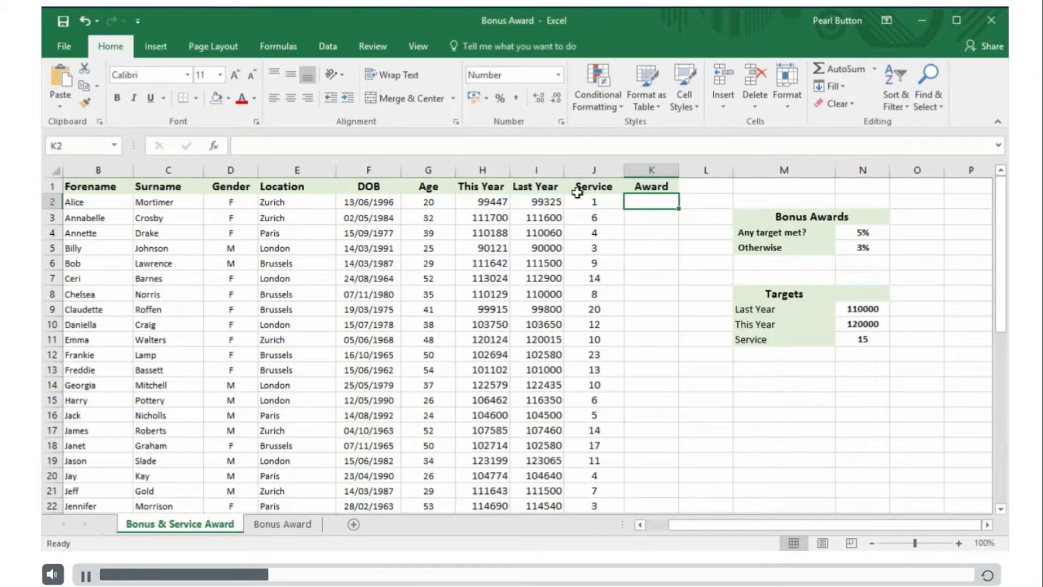
left_click(278, 46)
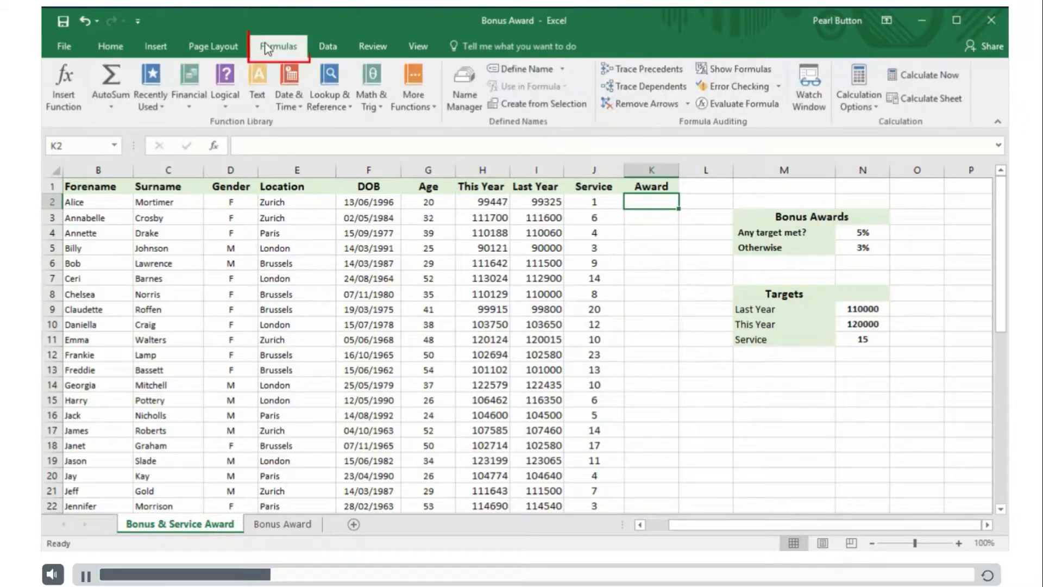
left_click(227, 76)
left_click(232, 76)
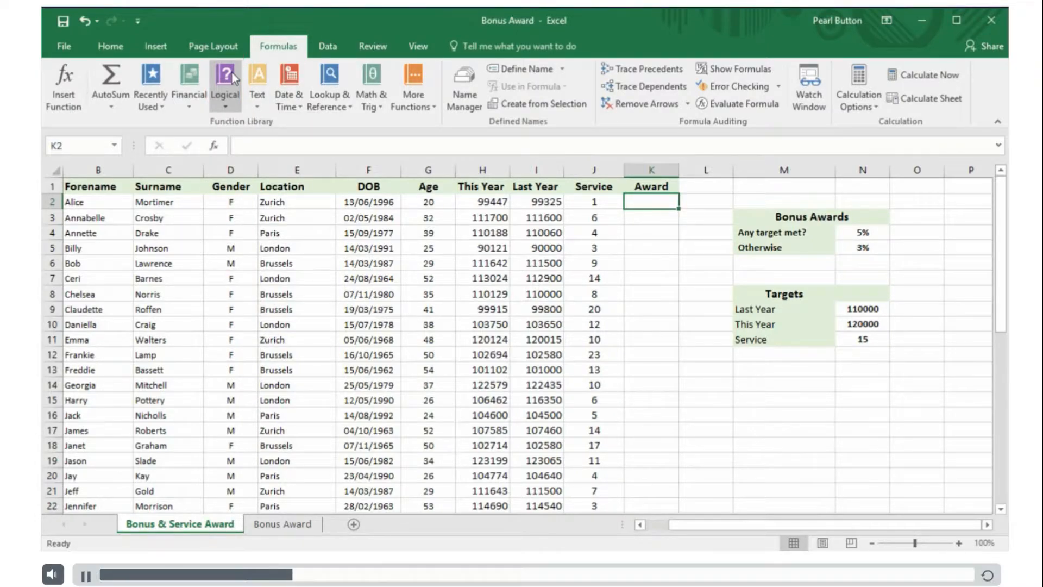
left_click(214, 145)
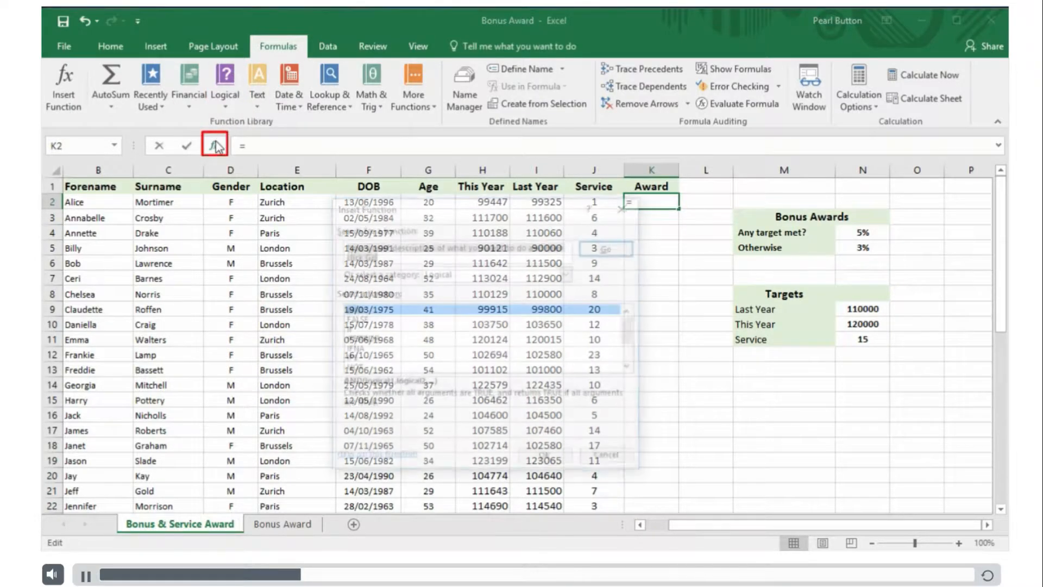
left_click(375, 330)
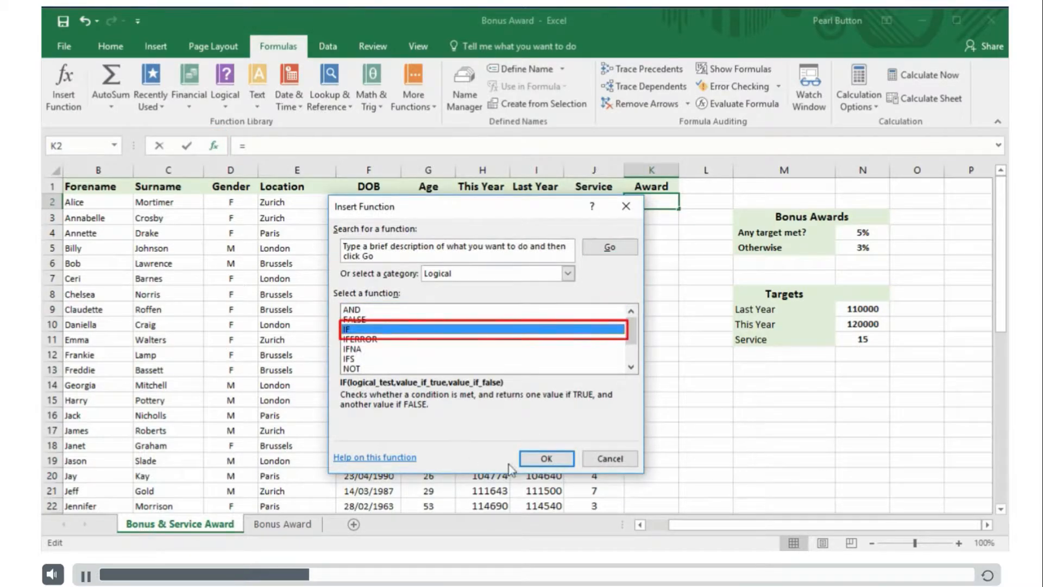
left_click(545, 459)
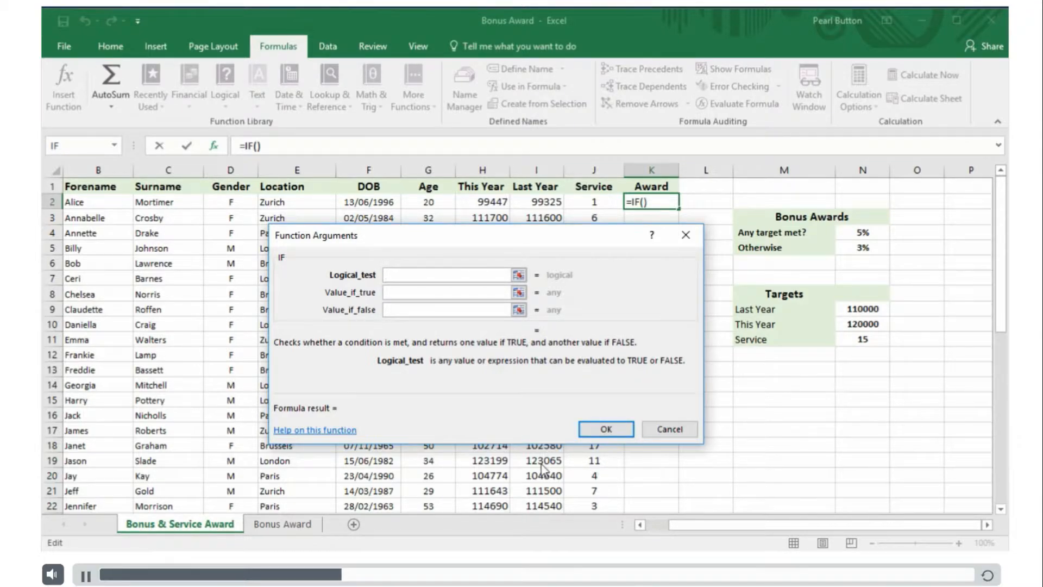
Step: Search for the OR function and nest it inside the IF function's logical test in K2
left_click(116, 147)
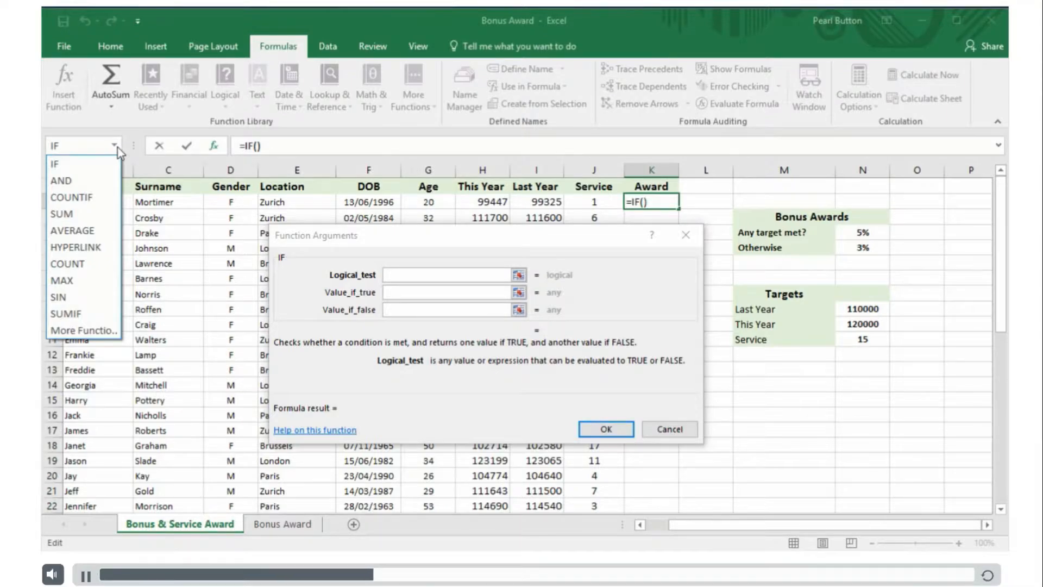
left_click(81, 330)
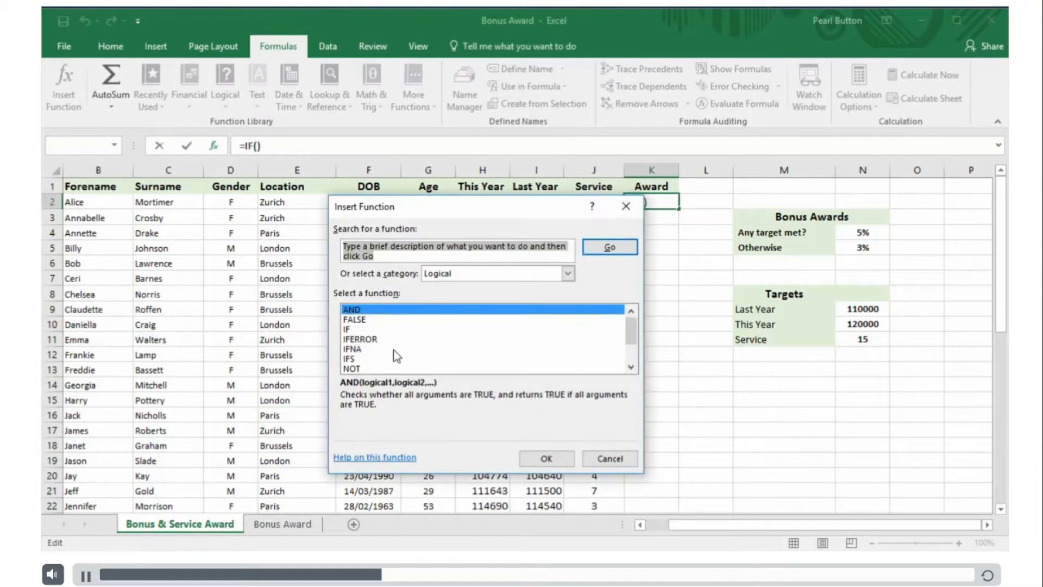
type("or")
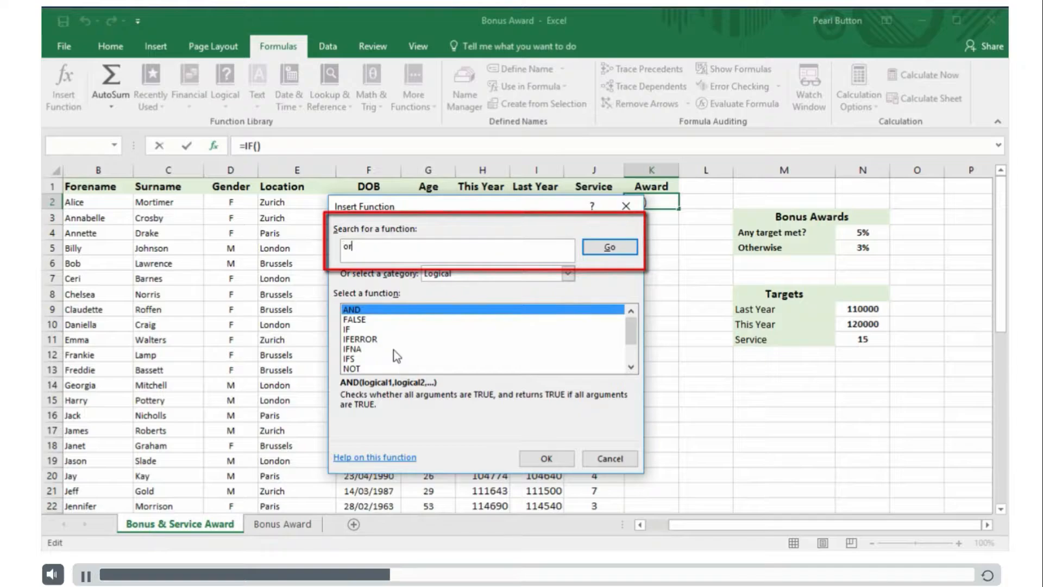
left_click(609, 247)
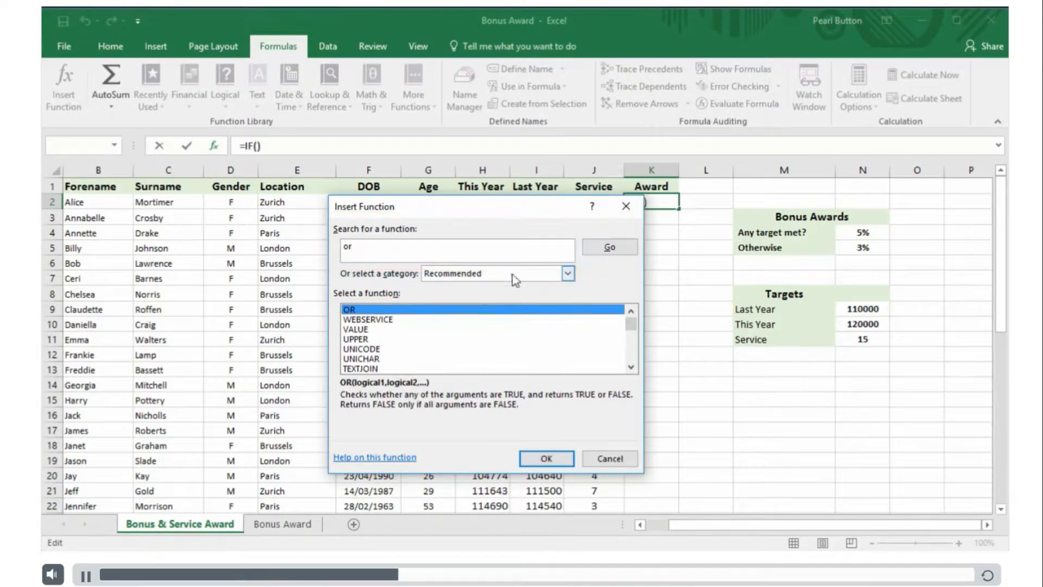
left_click(546, 458)
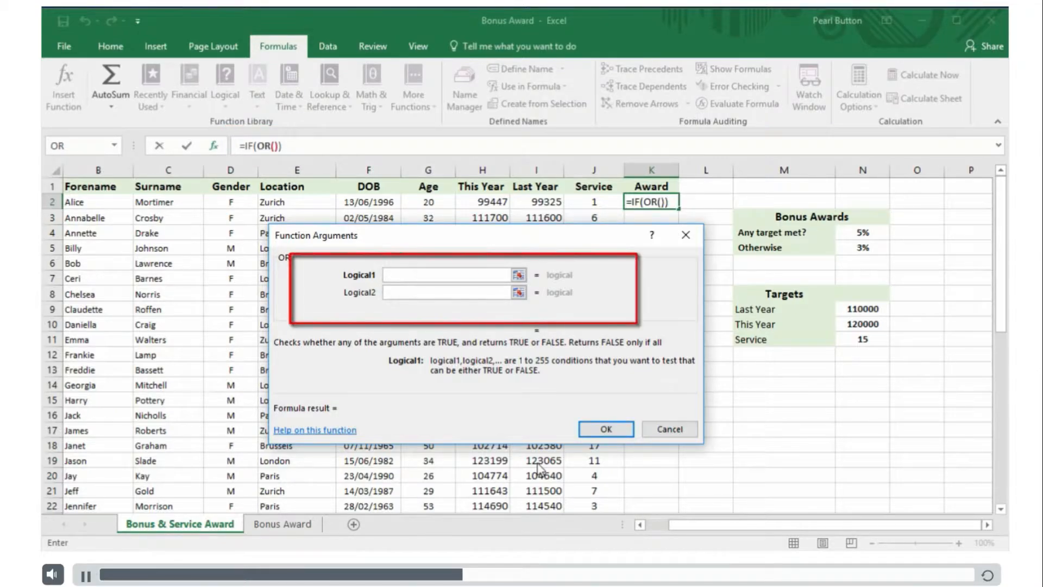
Step: Set the OR function's first two conditions to I2>110000 and H2>120000
left_click(547, 203)
type(">11")
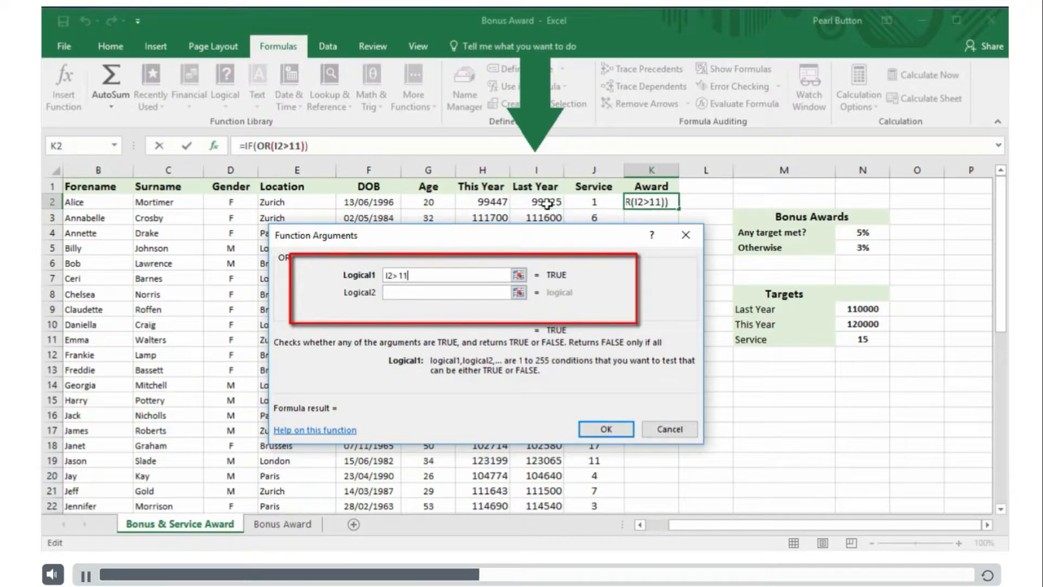
type("0000")
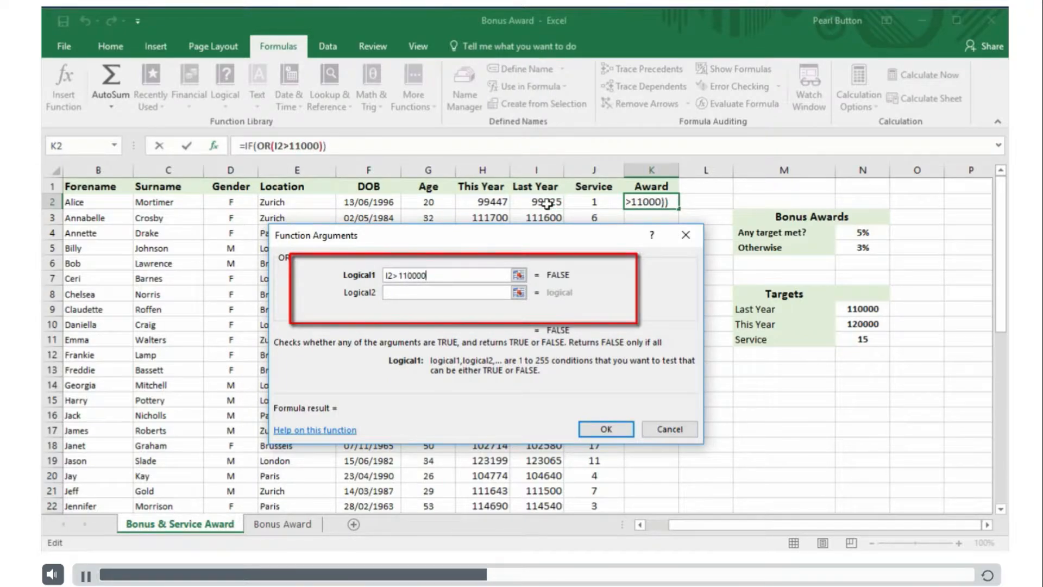
key("Tab")
left_click(476, 201)
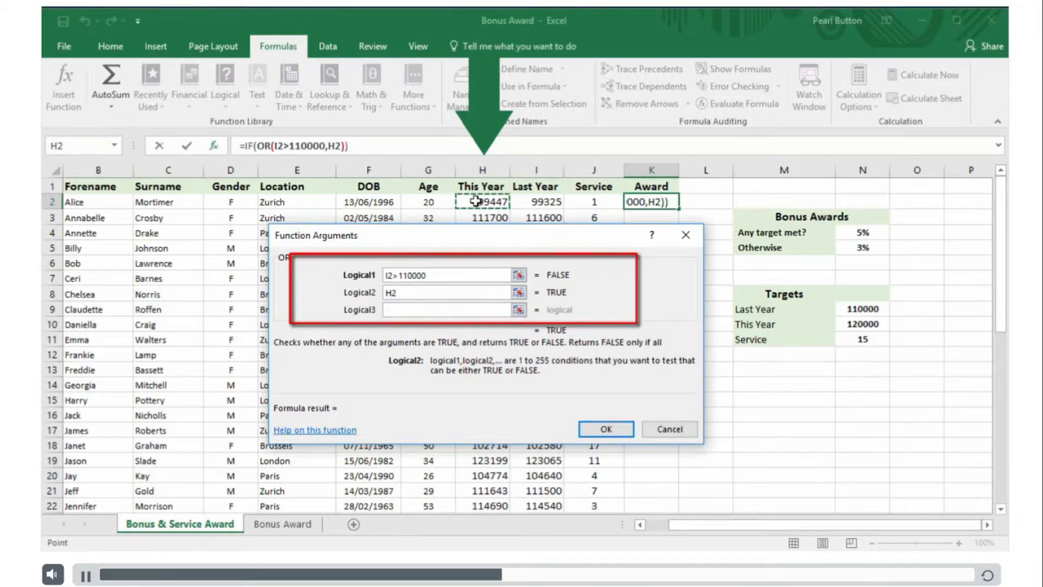
type(">120000")
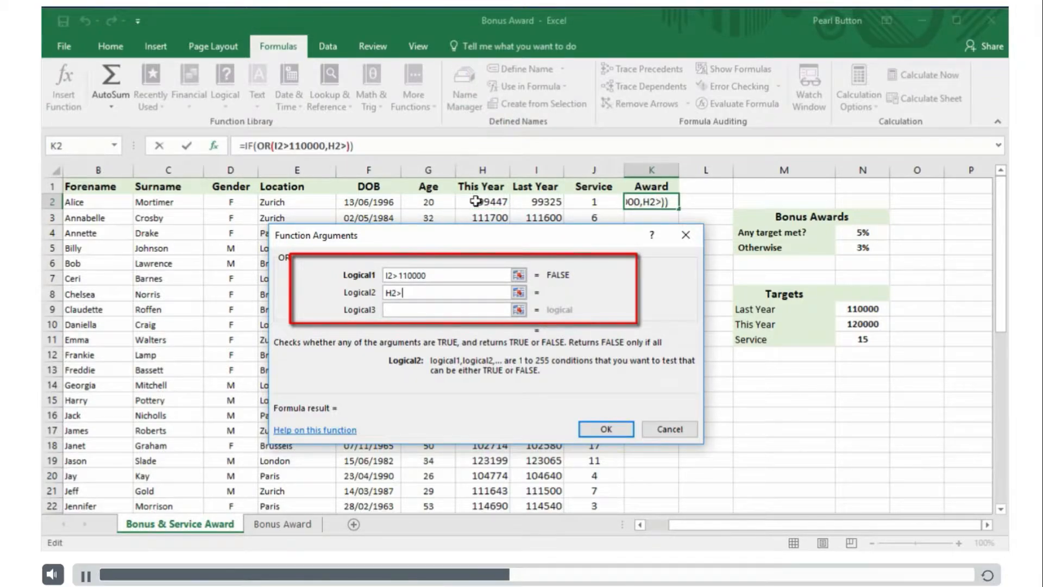
Step: Add J2>15 as the OR function's third condition
left_click(418, 309)
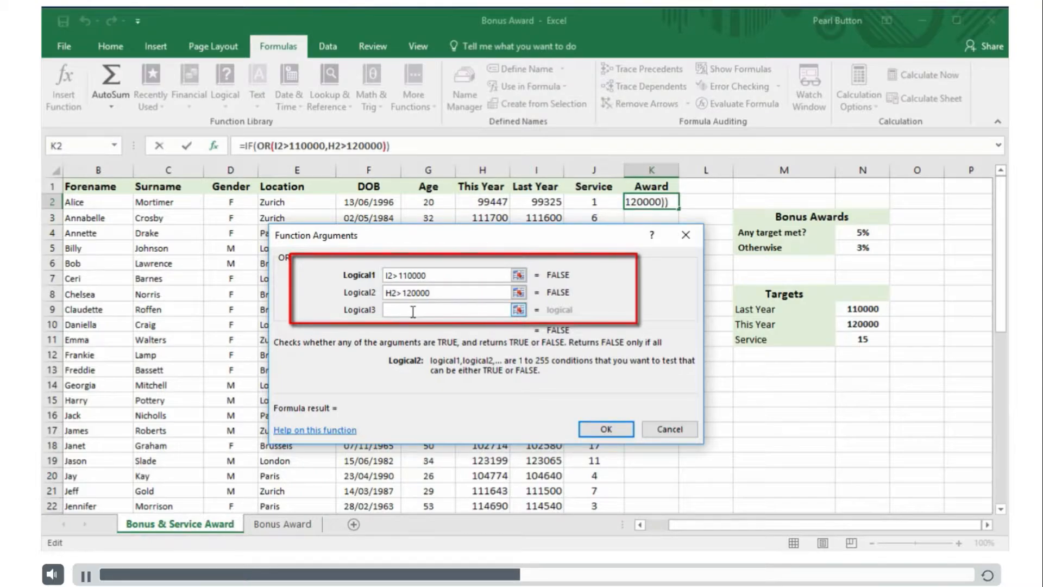
left_click(606, 199)
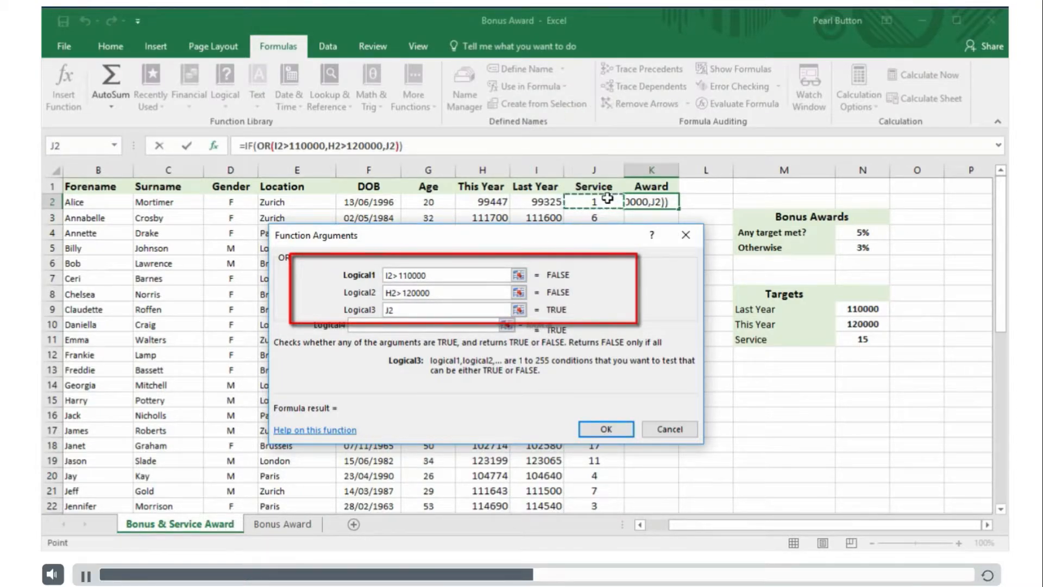
type(">15")
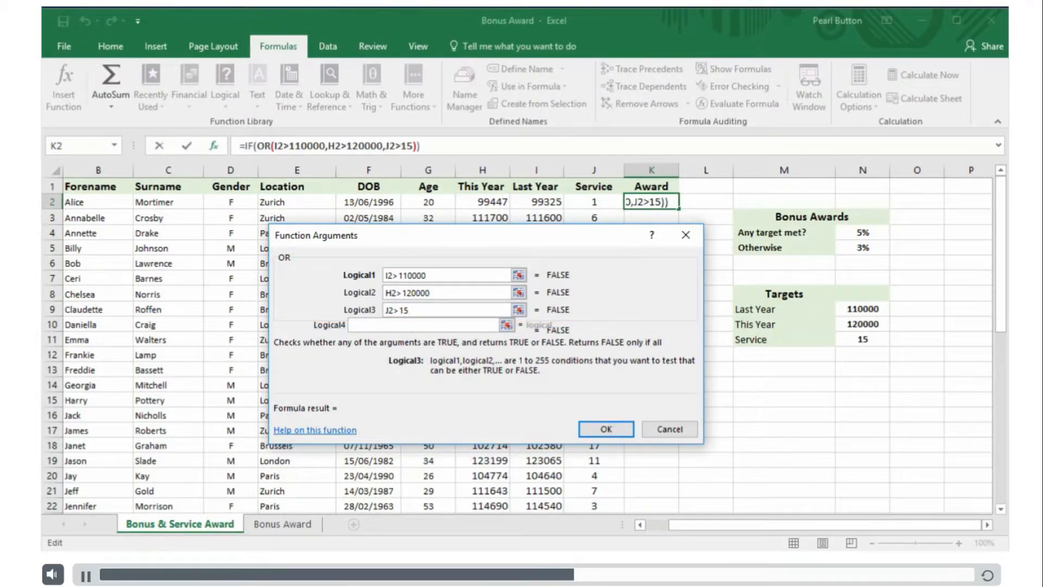
Step: Return to the outer IF function's arguments and set its value if true to the absolute reference $N$4
left_click(249, 146)
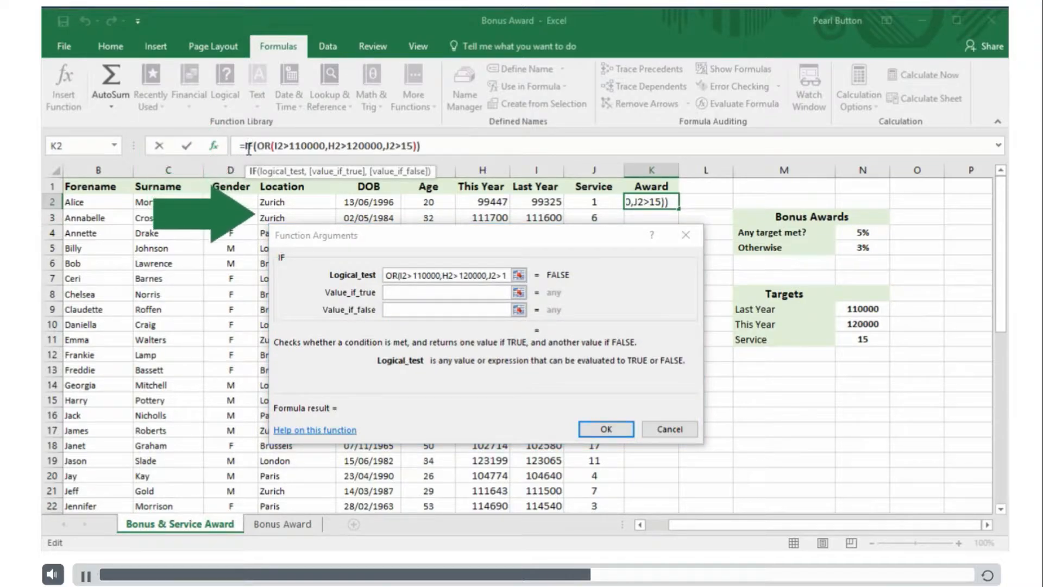
left_click(396, 296)
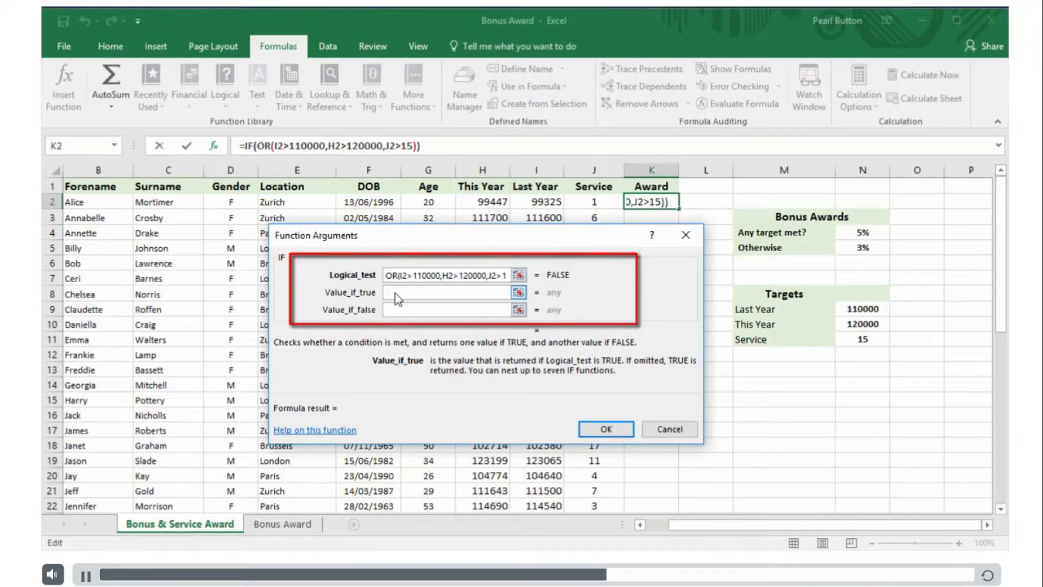
left_click(855, 232)
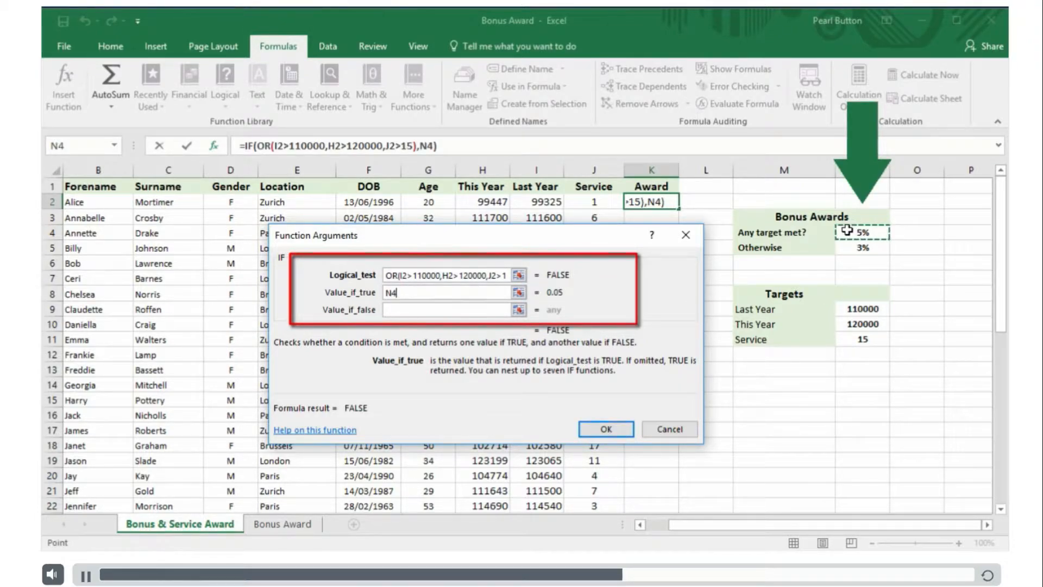
key("F4")
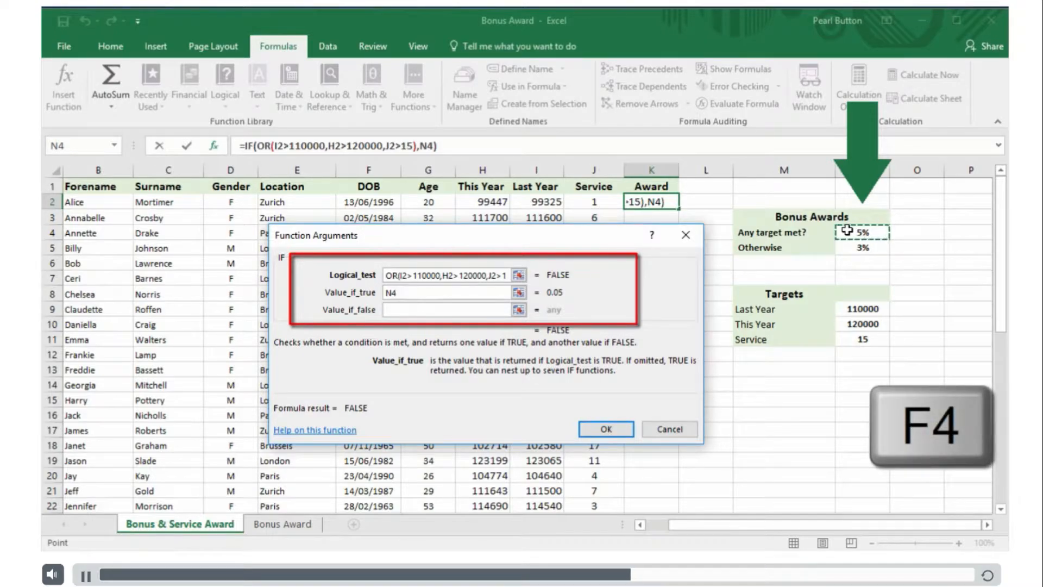
key("F4")
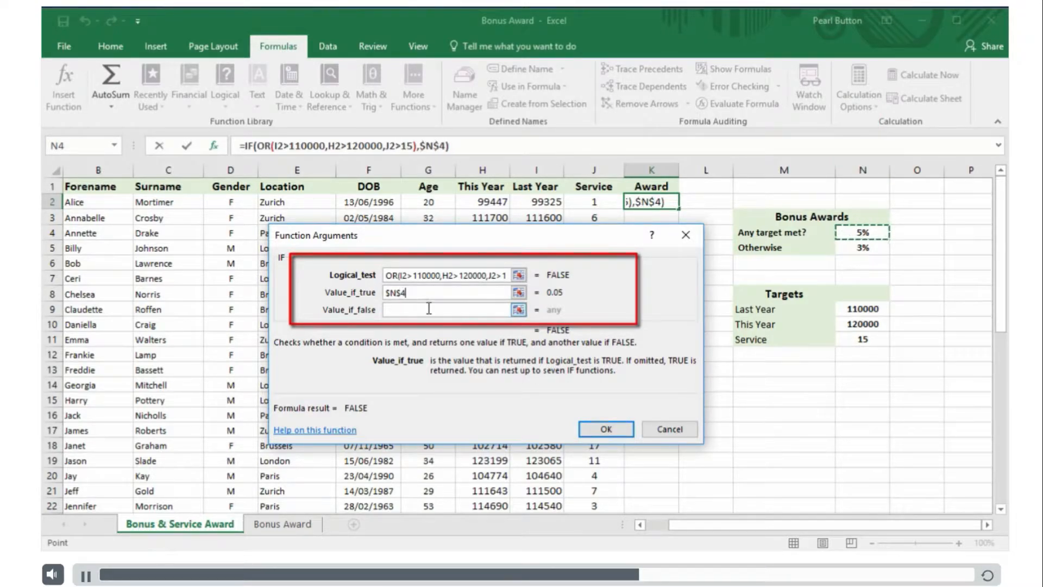
Step: Set the IF function's value if false to the absolute reference $N$5 and enter the formula in K2
left_click(428, 309)
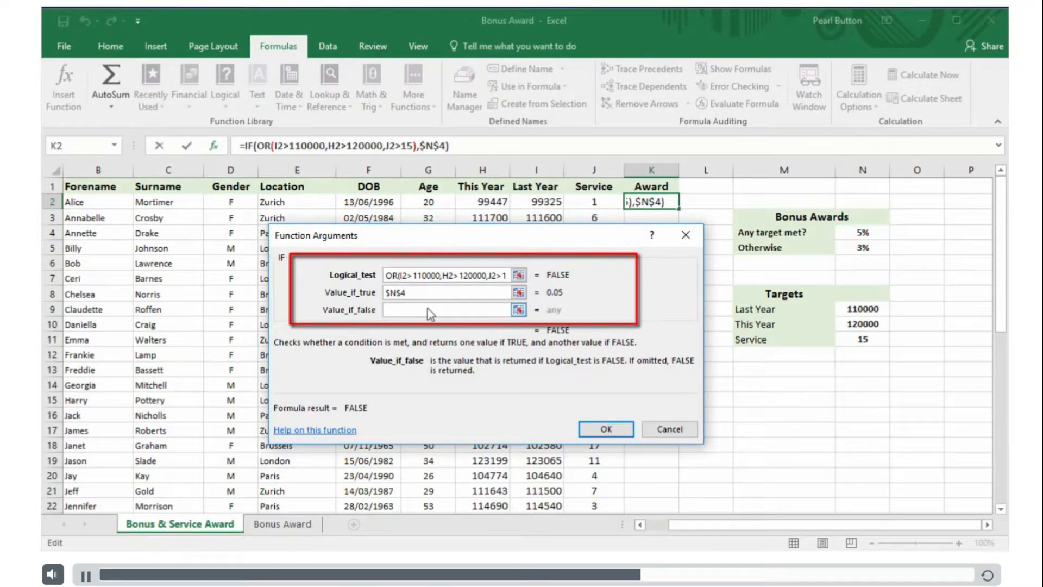
left_click(874, 248)
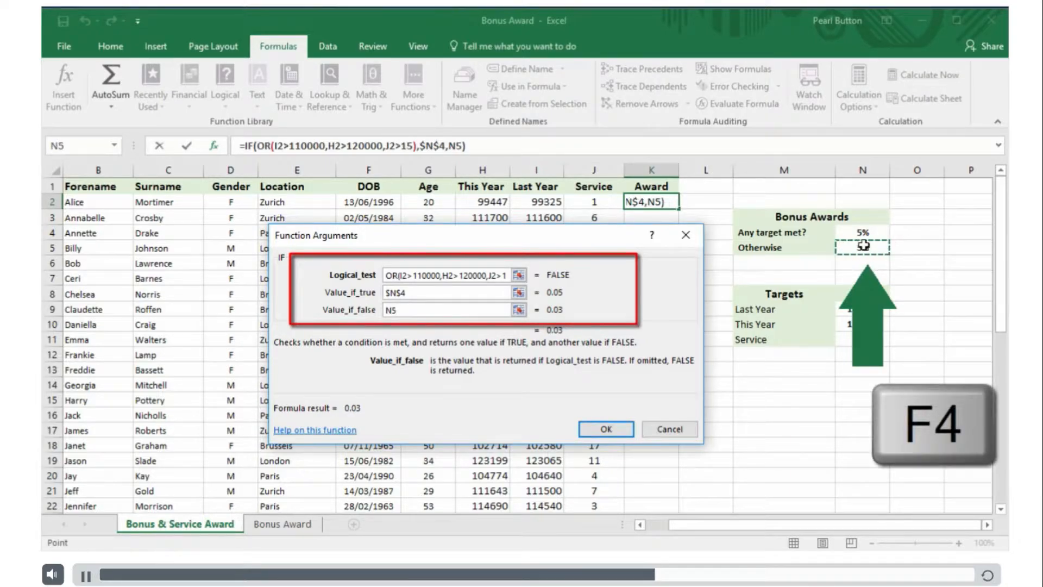
key("F4")
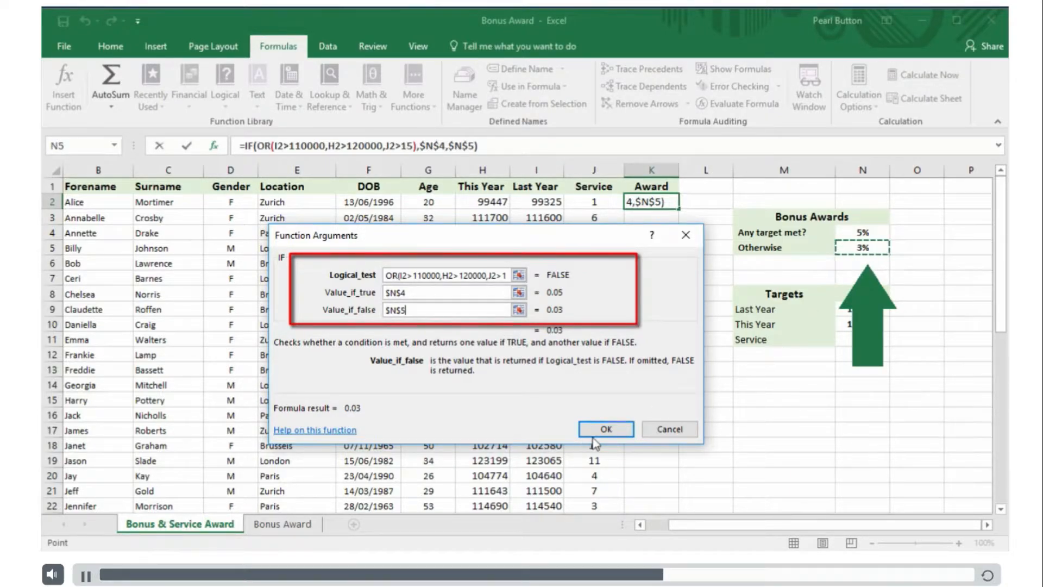
left_click(607, 429)
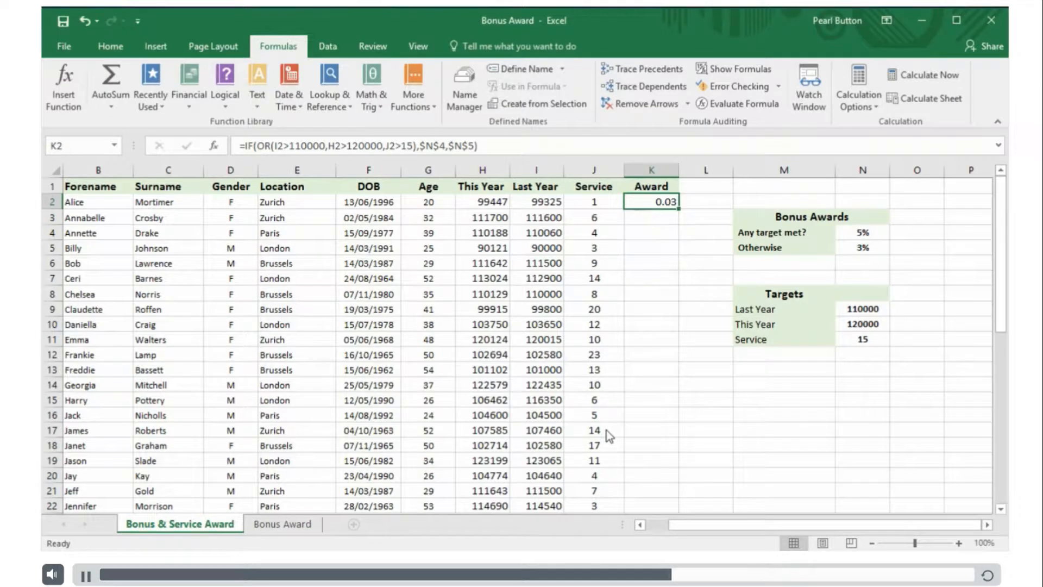
Step: Copy the K2 formula down the Award column and format the results as percentages
double_click(678, 211)
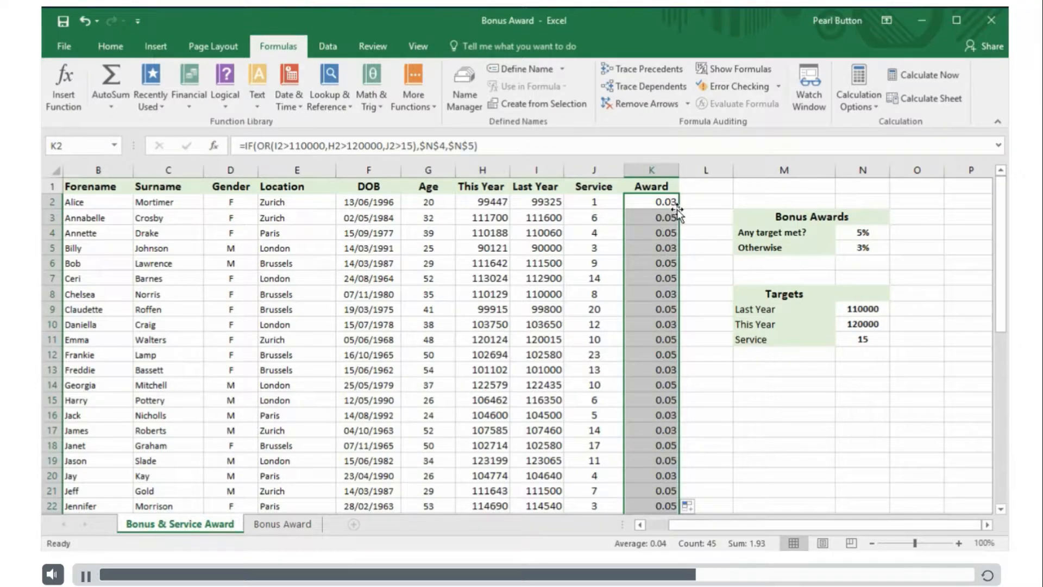
left_click(100, 43)
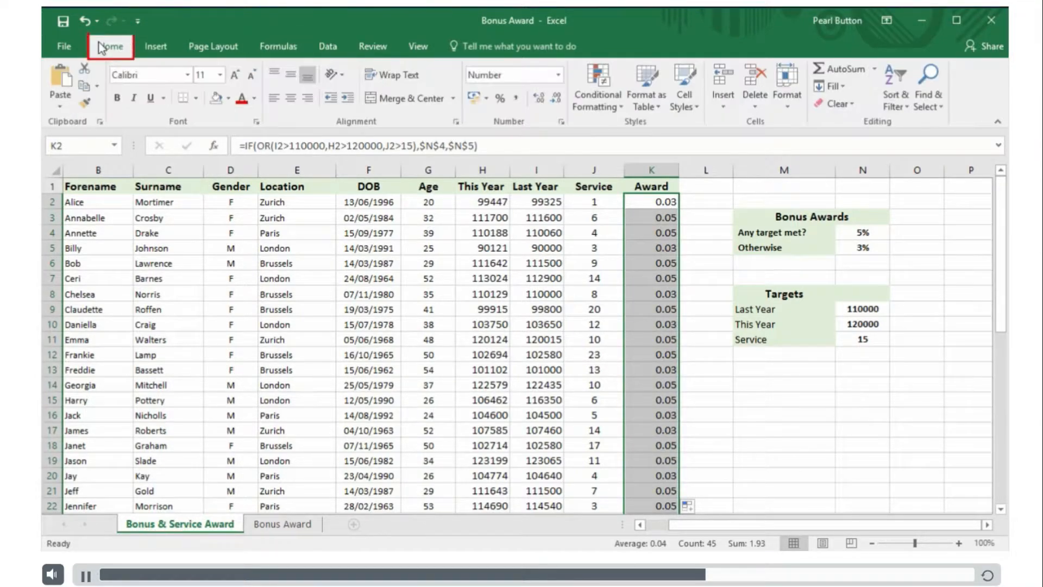
left_click(500, 98)
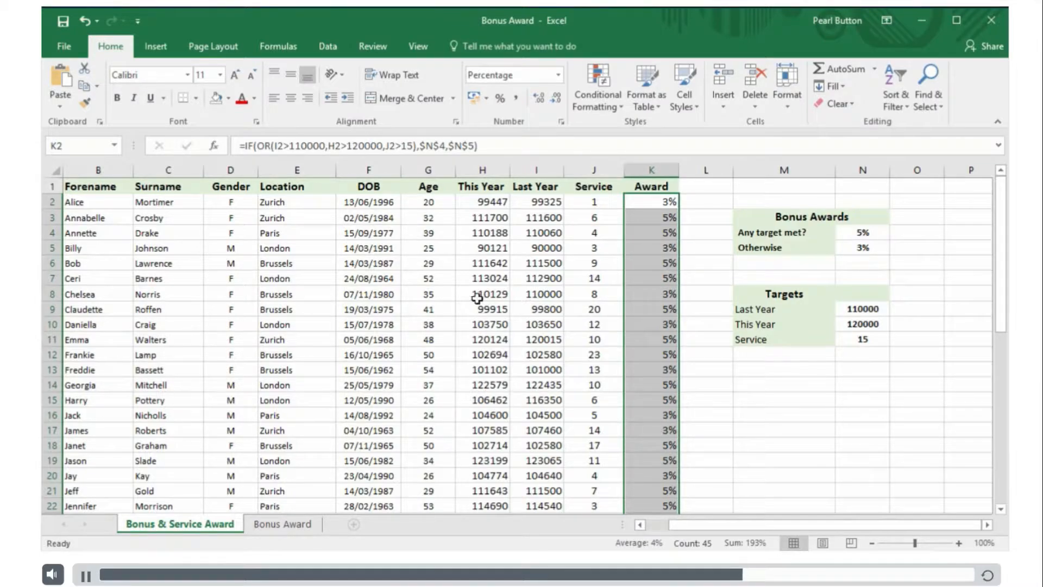
Step: In the K2 formula, replace 110000 with the absolute reference $N$9 and 120000 with $N$10
left_click(647, 200)
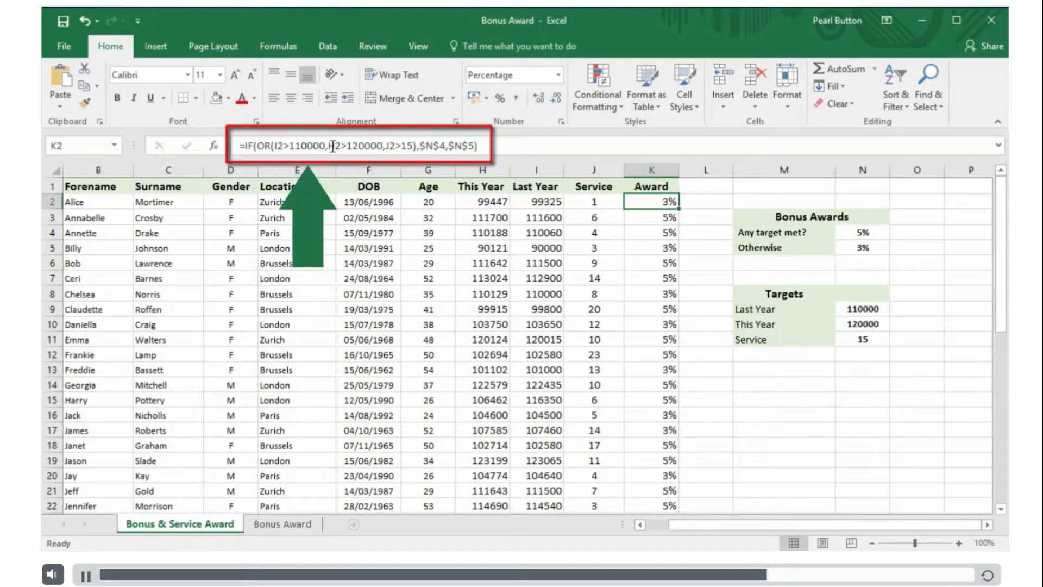
left_click_drag(326, 146, 288, 145)
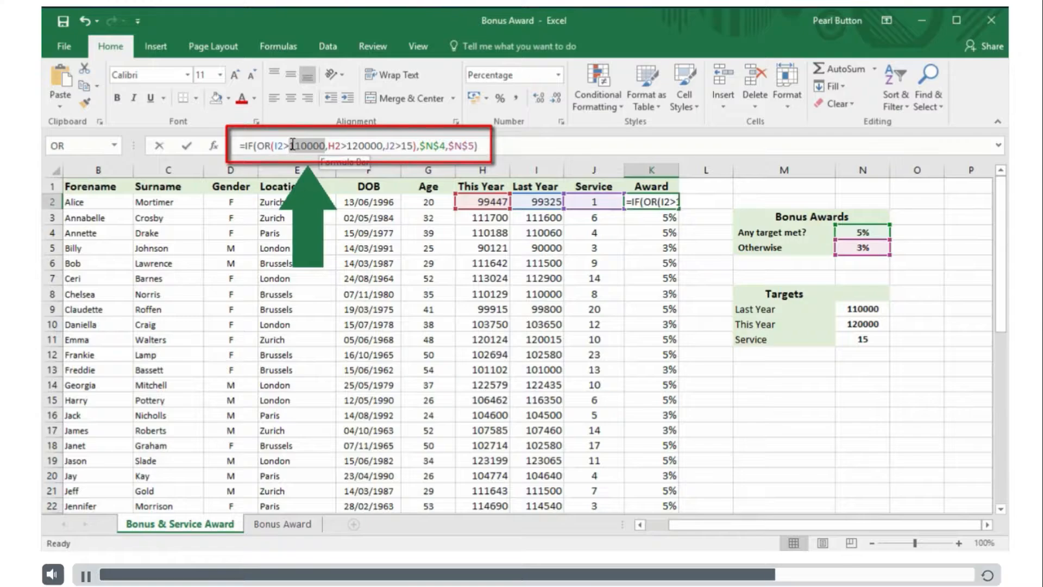
left_click(849, 307)
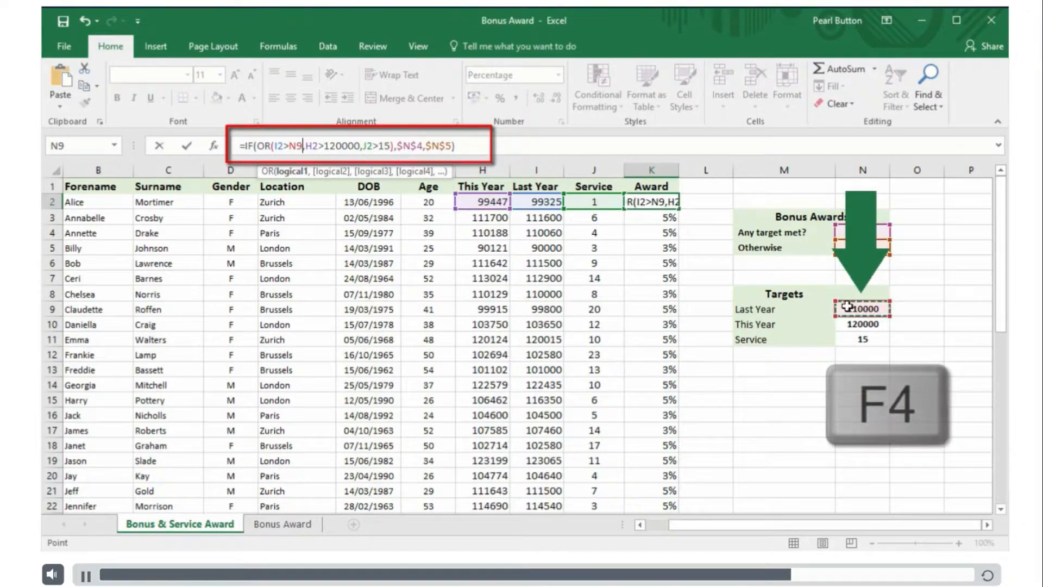
key("F4")
left_click_drag(337, 146, 371, 144)
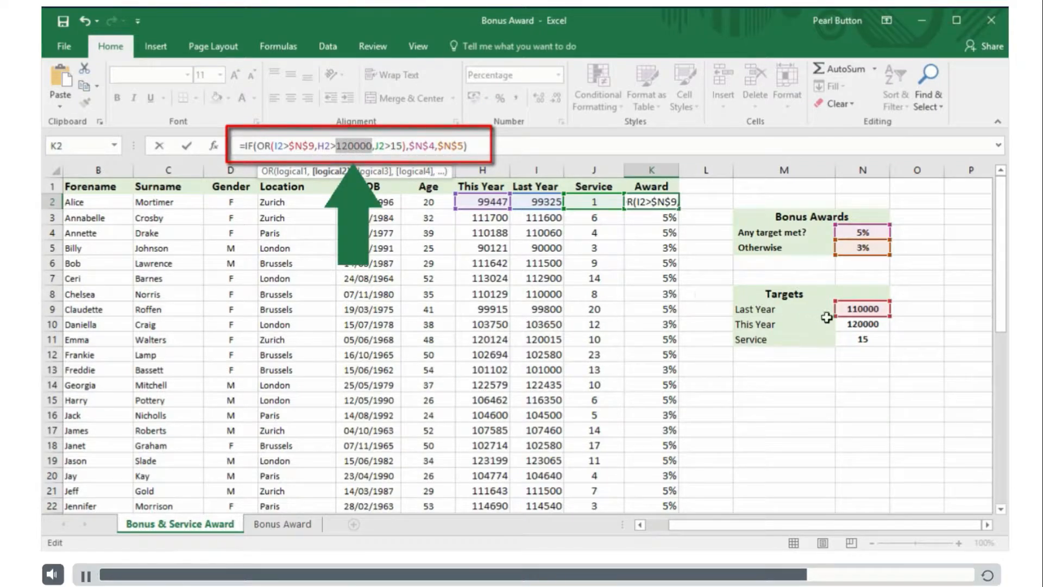
left_click(856, 325)
key("F4")
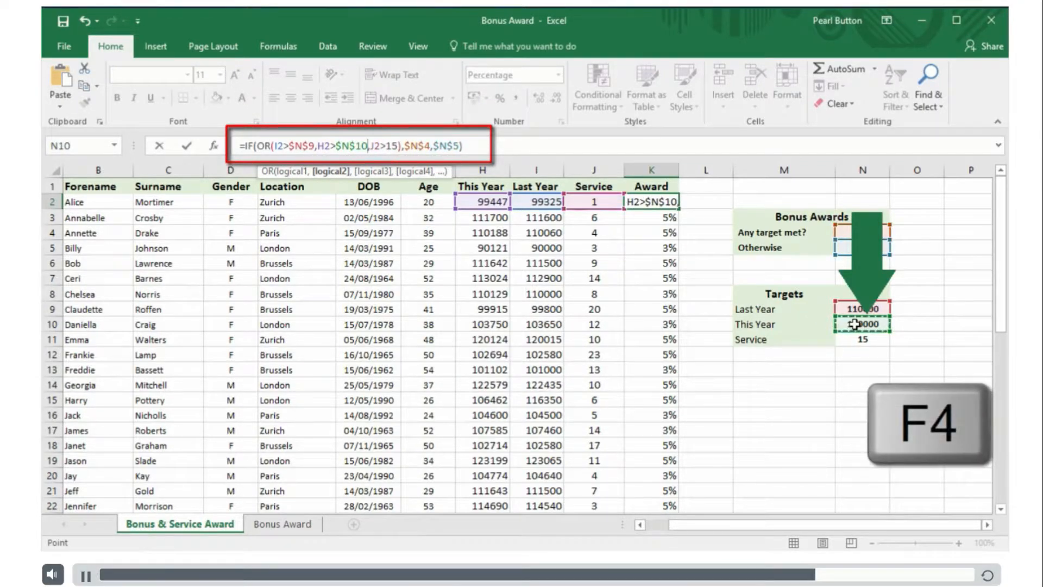
Step: Replace the 15 in the K2 formula with the absolute reference $N$11 and copy the updated formula down the Award column
double_click(391, 145)
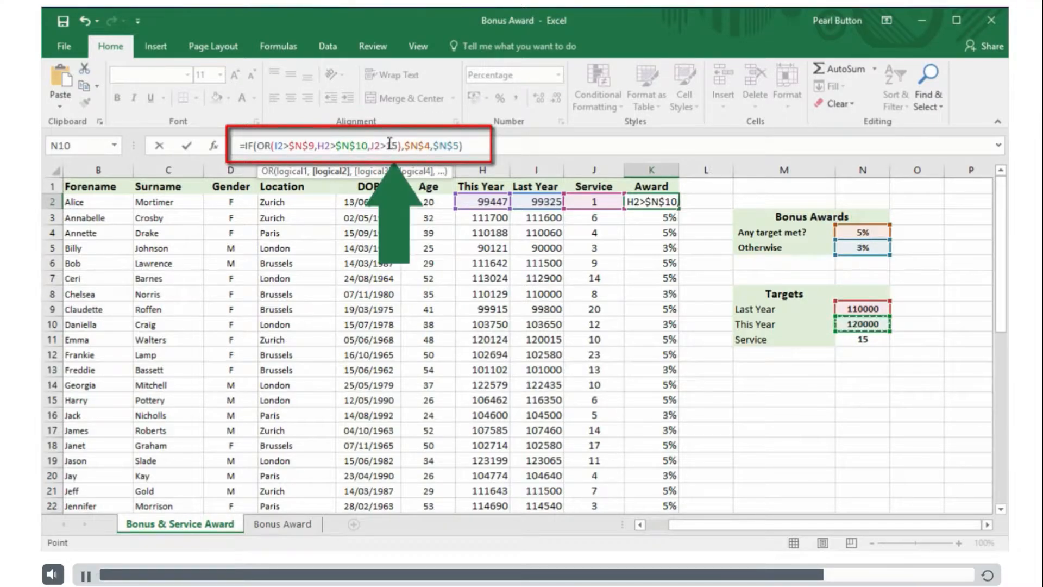
left_click(850, 339)
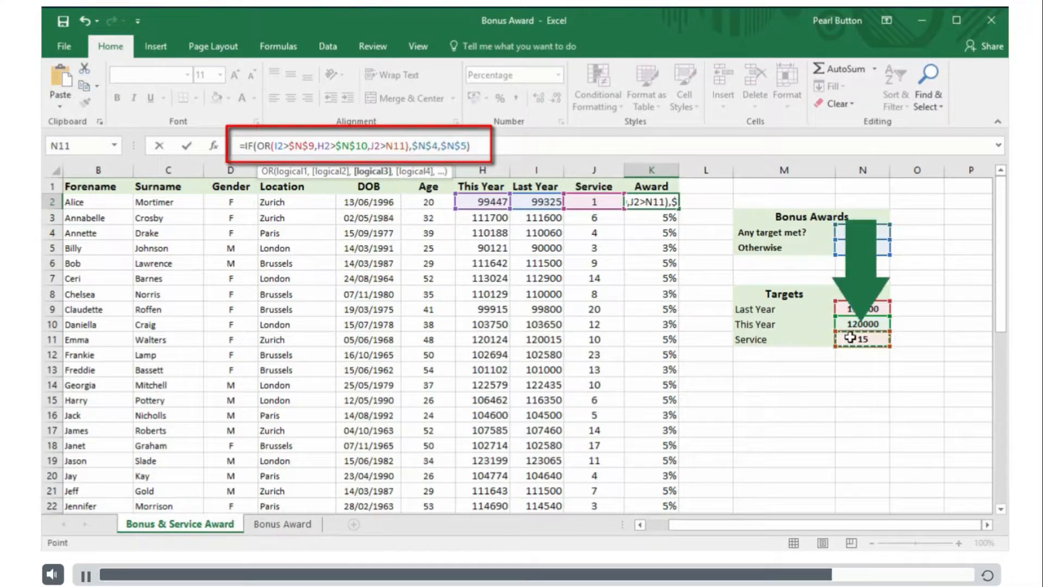
key("F4")
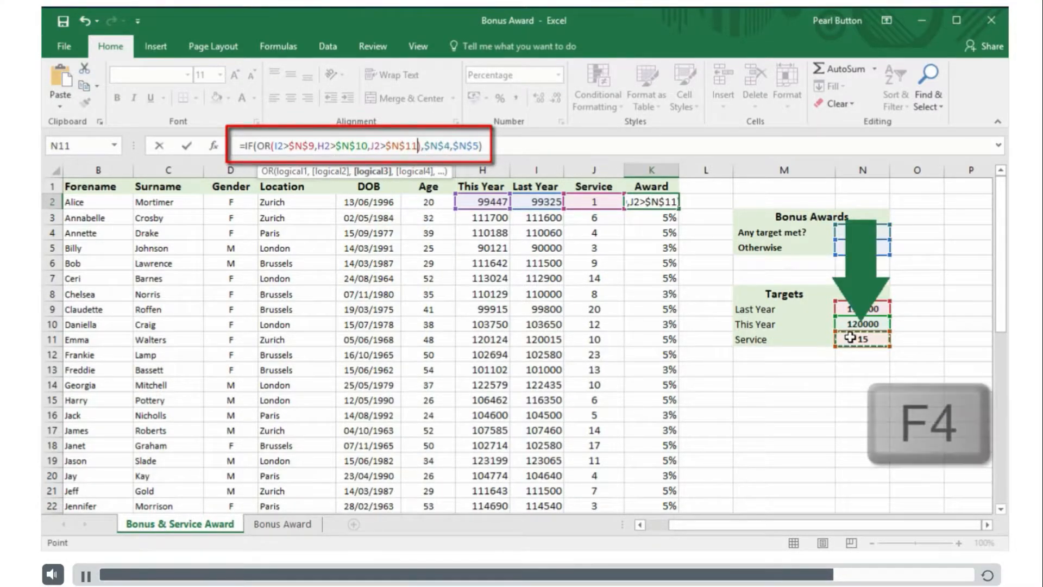
left_click(186, 146)
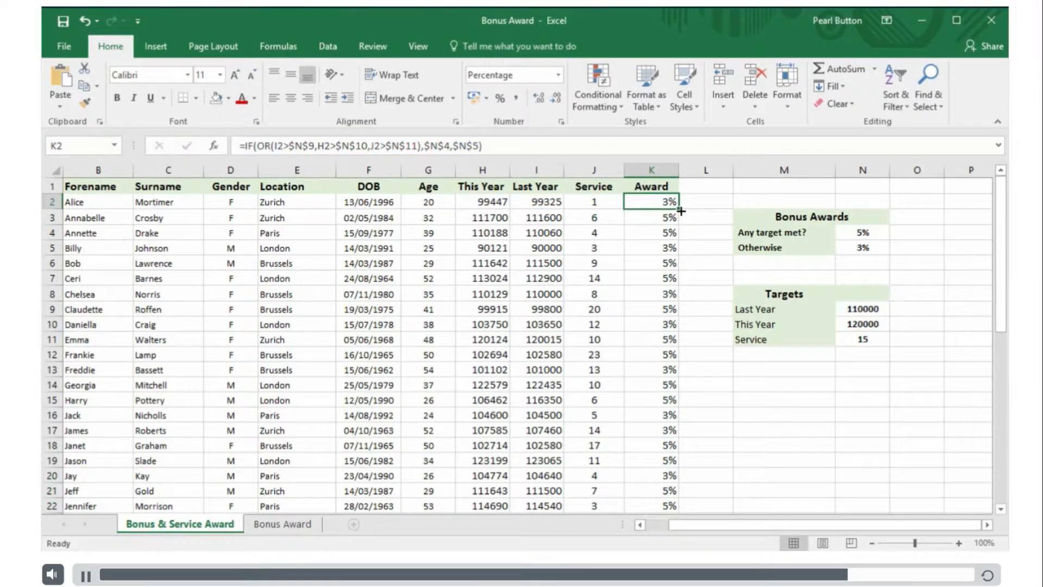
double_click(679, 209)
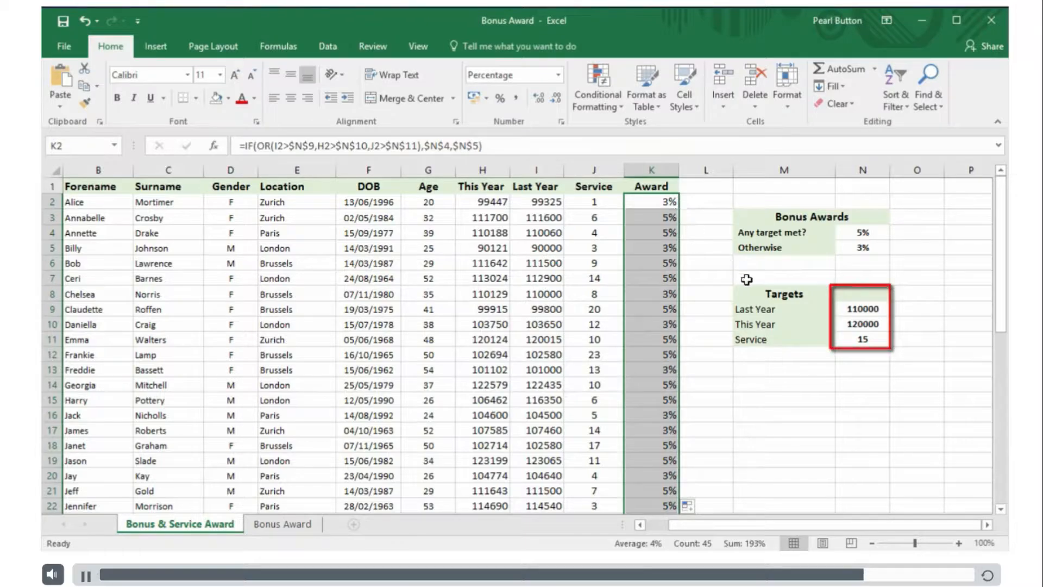
Step: Change the targets to 120000 for Last Year, 120500 for This Year and 5 for Service
left_click(865, 309)
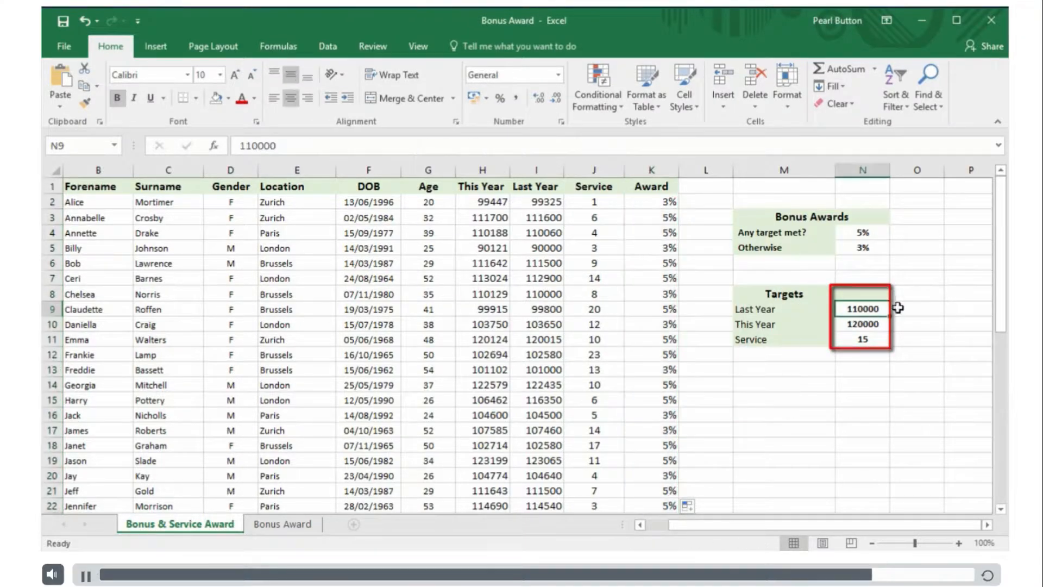
type("120000")
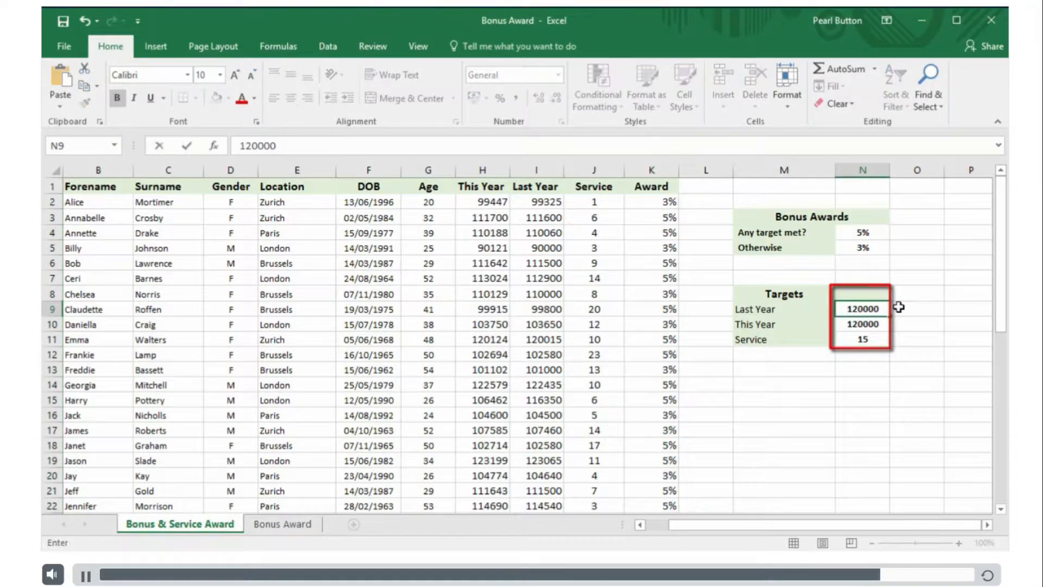
key("Return")
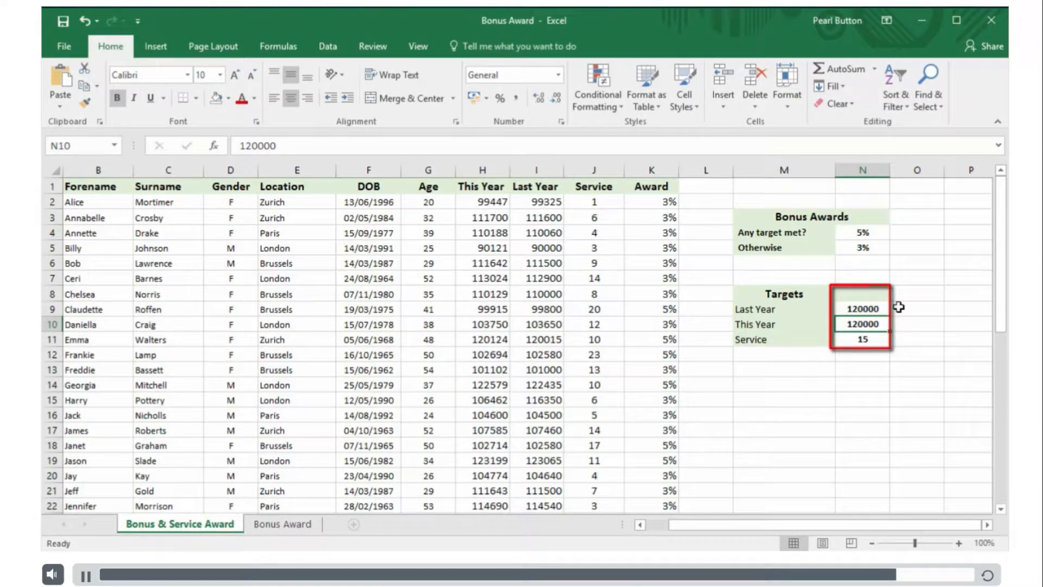
type("120500")
key("Return")
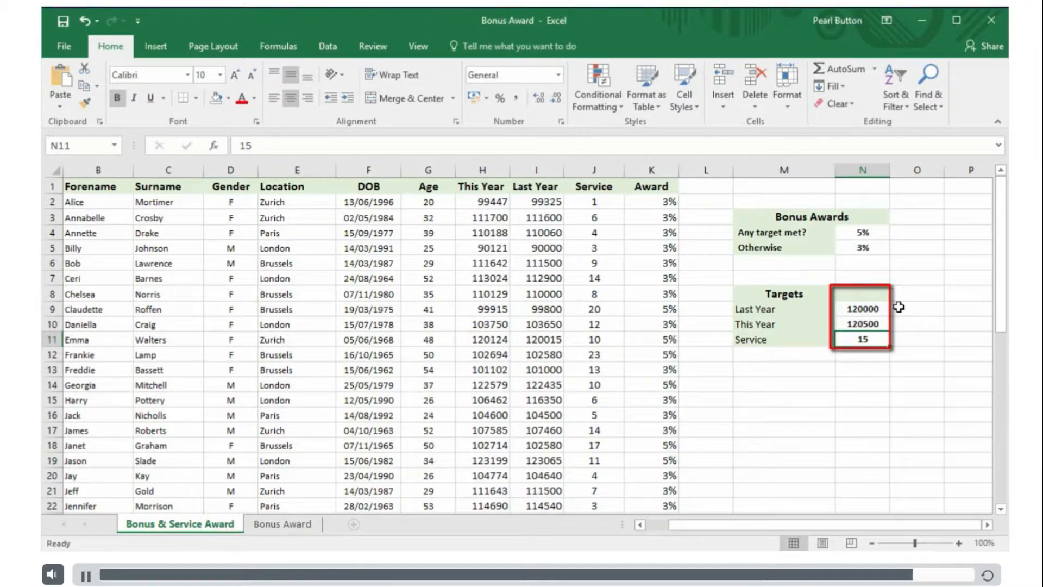
type("5")
key("Return")
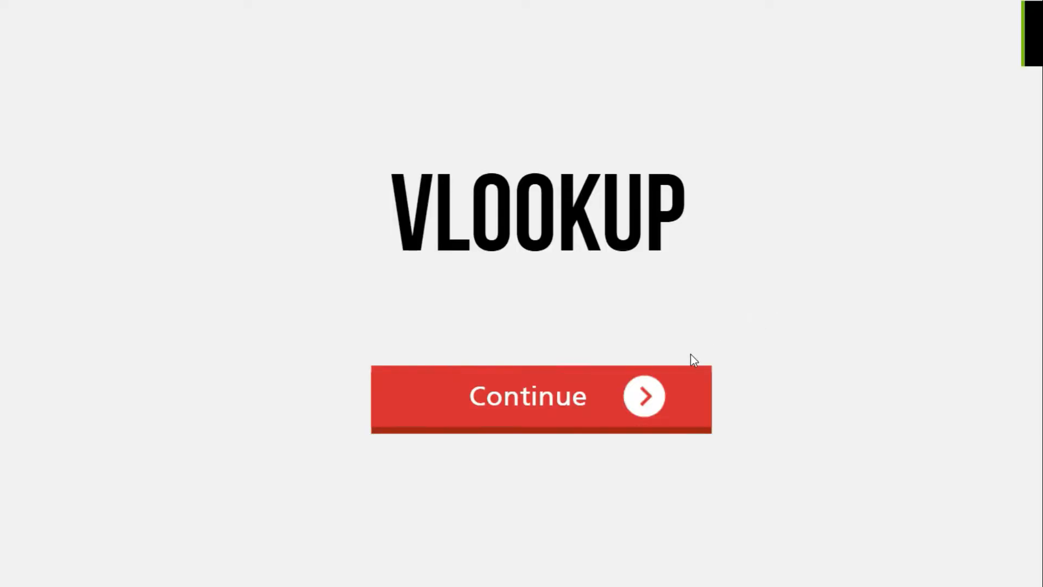
left_click(645, 395)
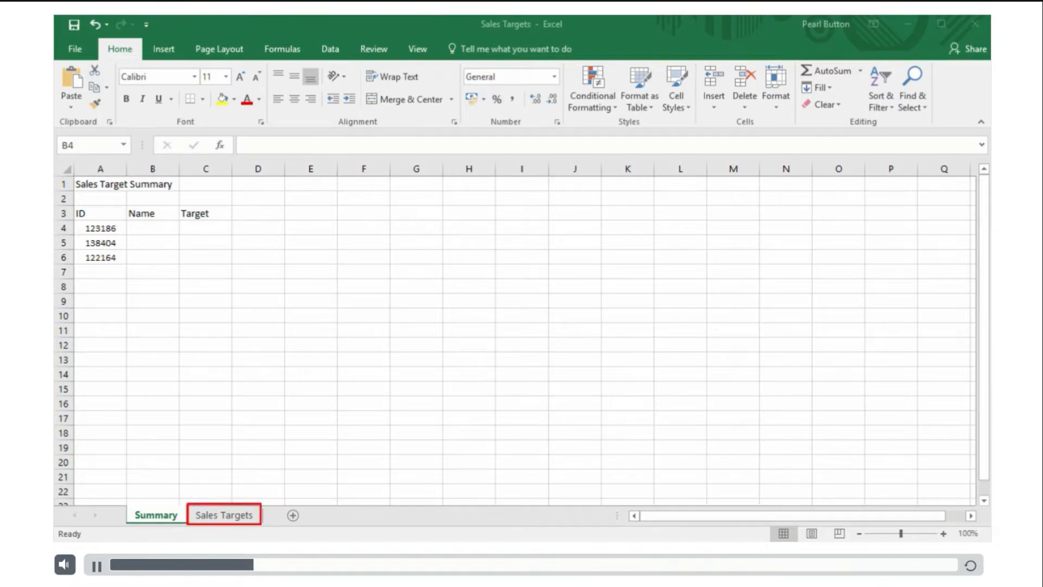
Step: Examine the Forename and Next Year columns on the Sales Targets sheet as sources for the summary
left_click(224, 516)
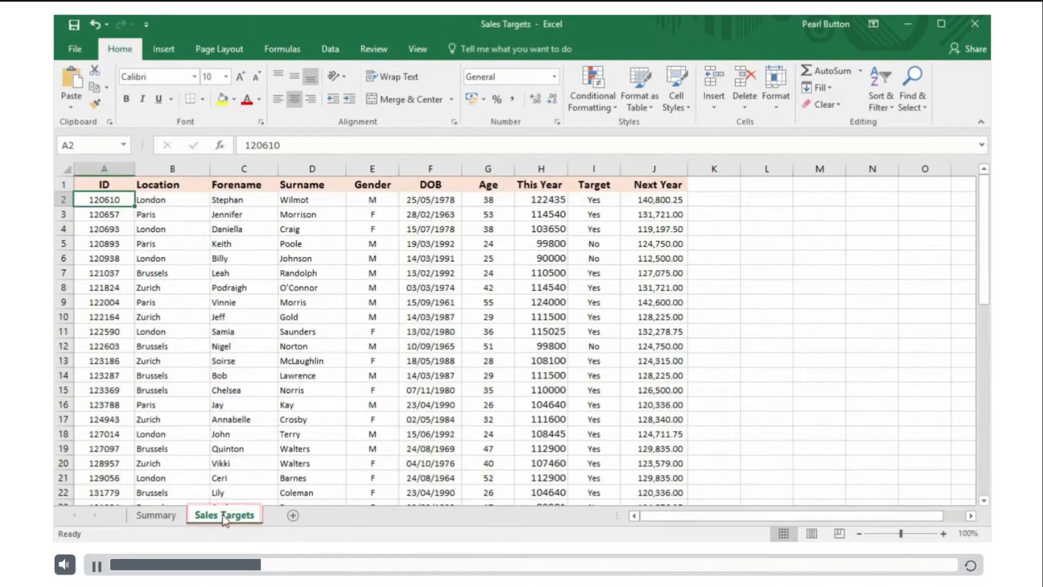
left_click(244, 168)
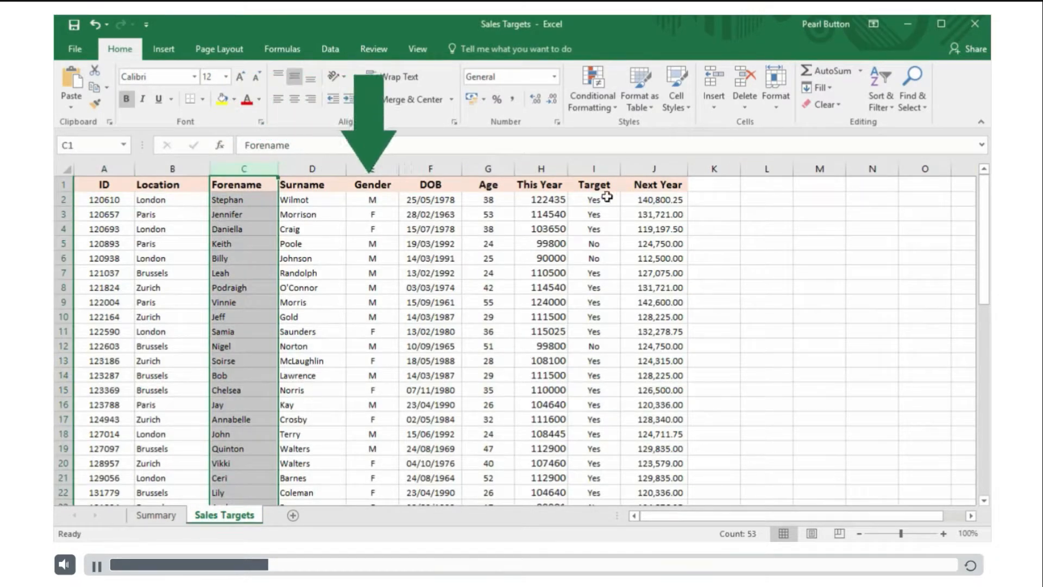
left_click(673, 165)
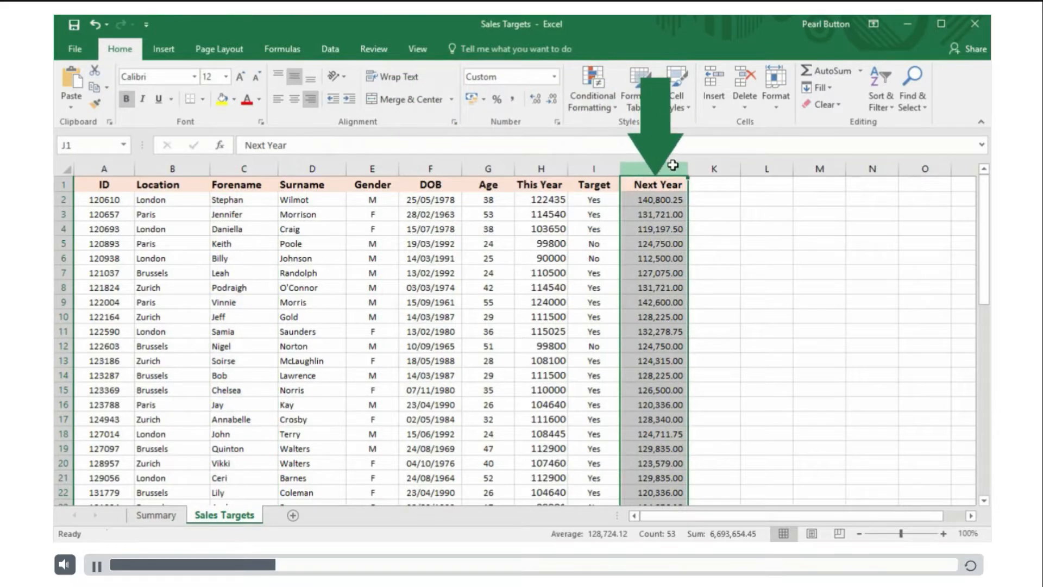
left_click(101, 198)
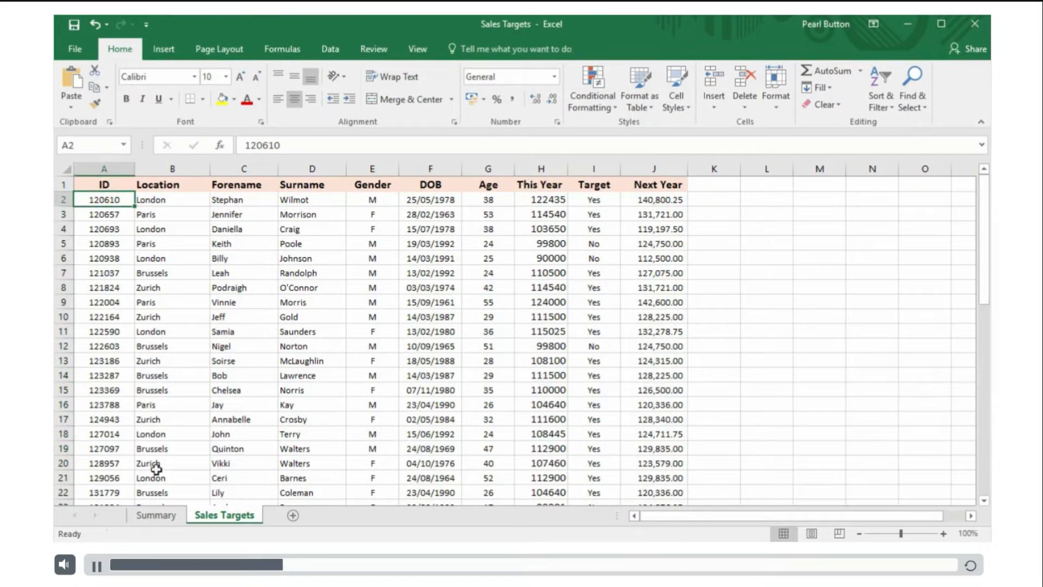
Step: On the Summary sheet, start a VLOOKUP function in cell B4 for the Name column
left_click(175, 516)
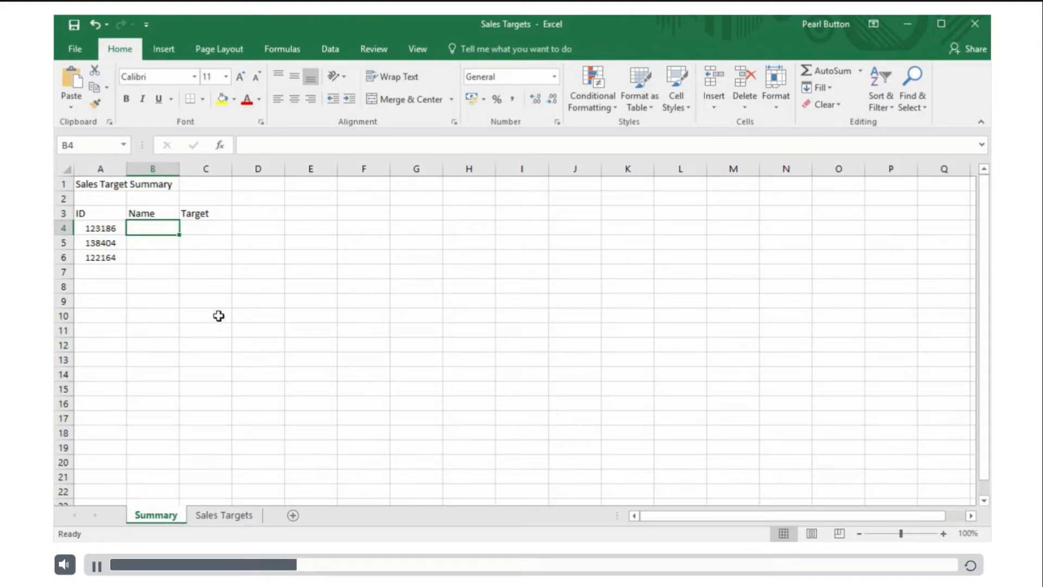
left_click(279, 48)
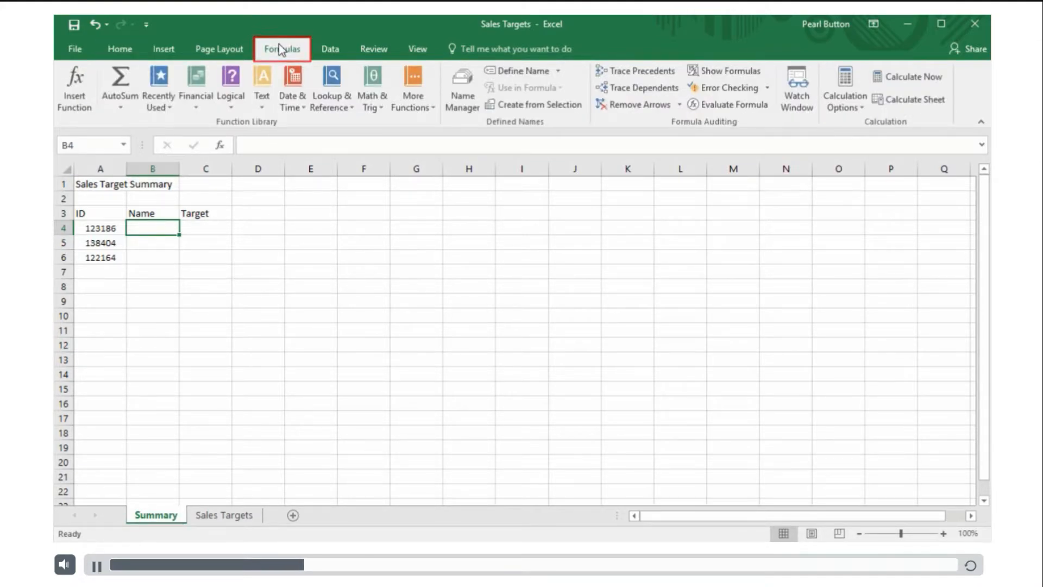
left_click(332, 86)
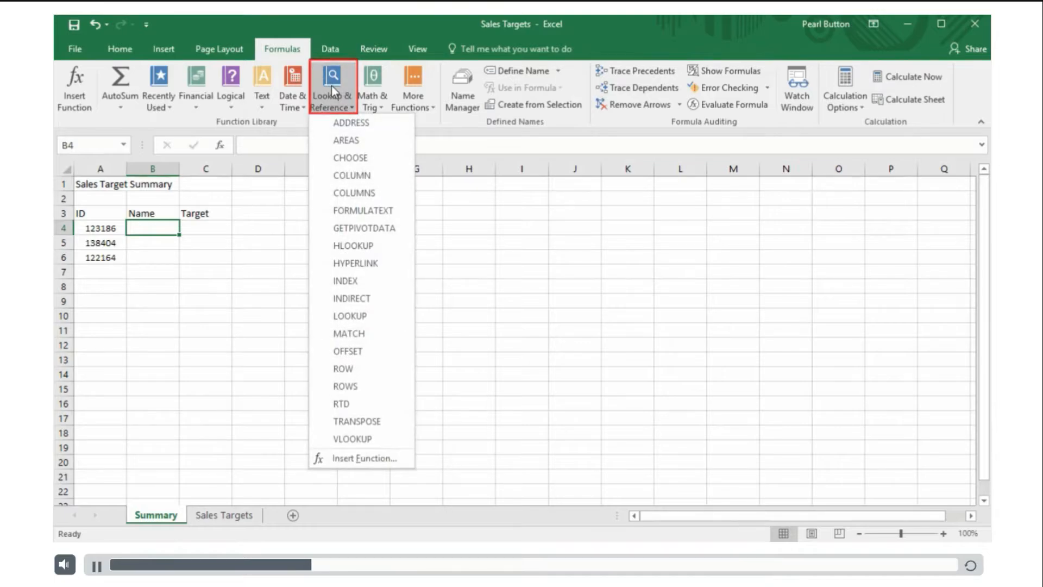
left_click(338, 438)
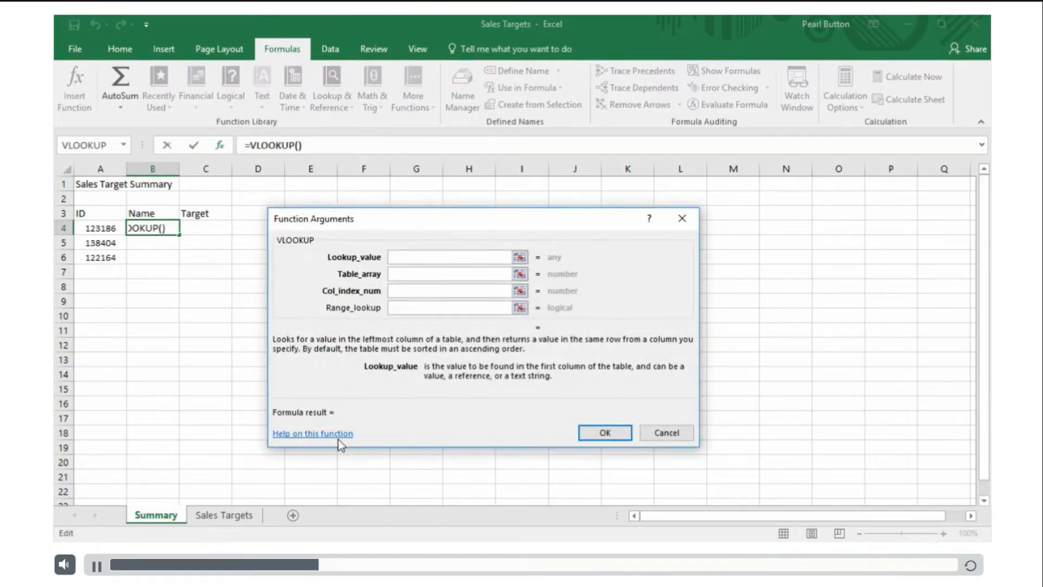
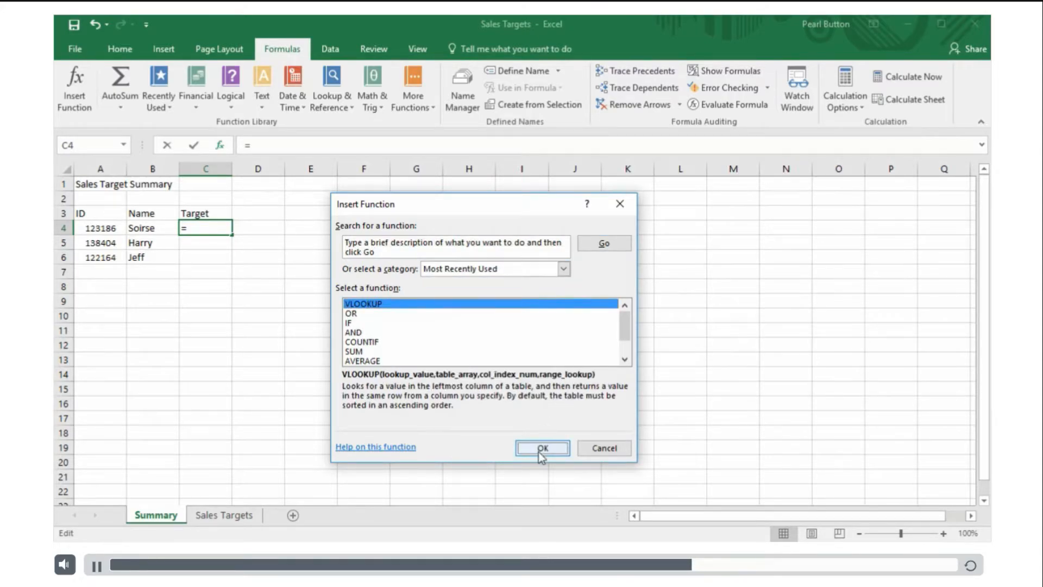
Step: For the VLOOKUP in C4, set the lookup value to A4 and the table array to the absolute range 'Sales Targets'!$A$1:$J$53
left_click(89, 225)
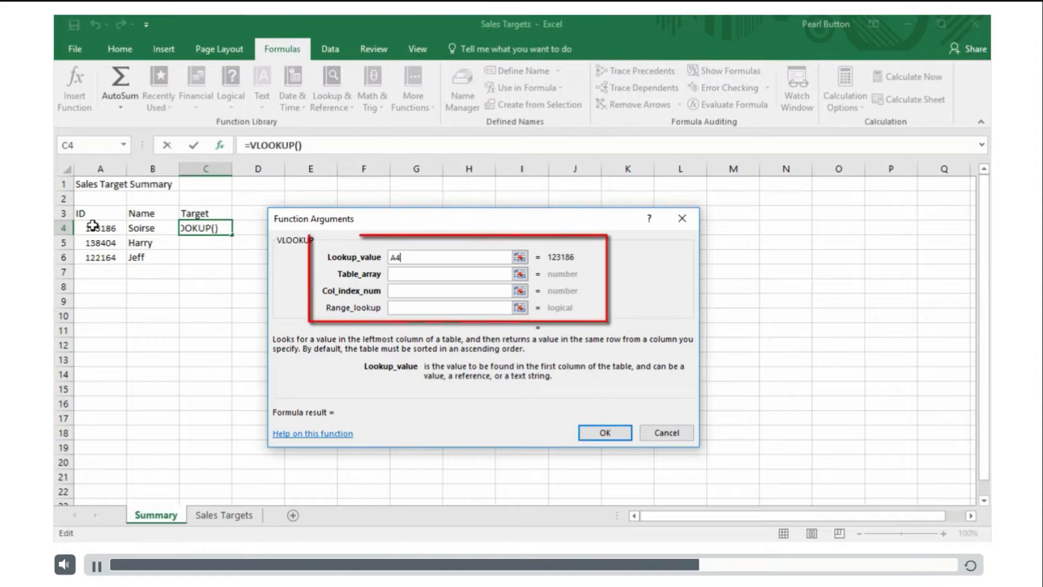
left_click(402, 274)
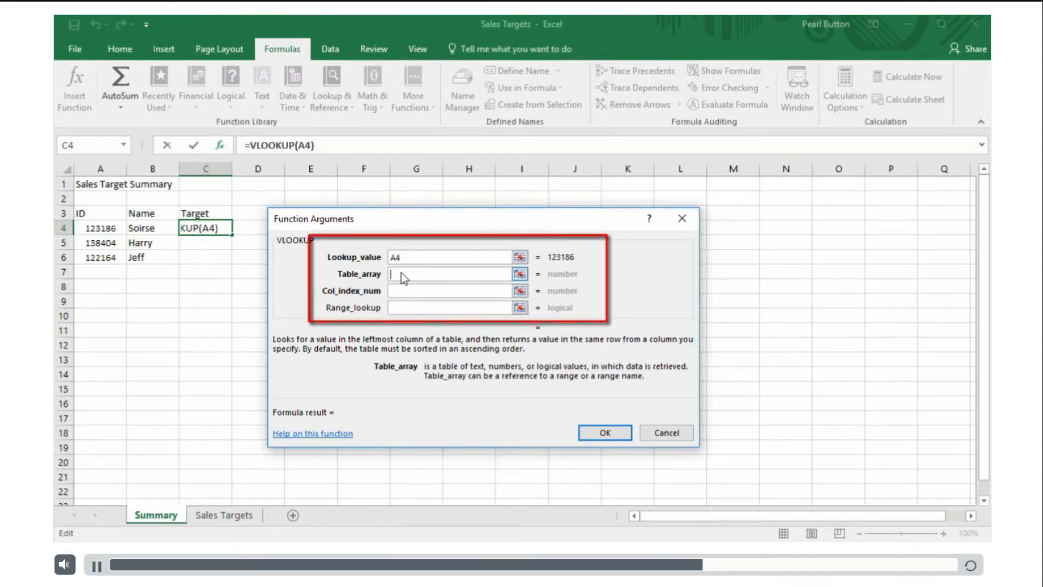
left_click(223, 514)
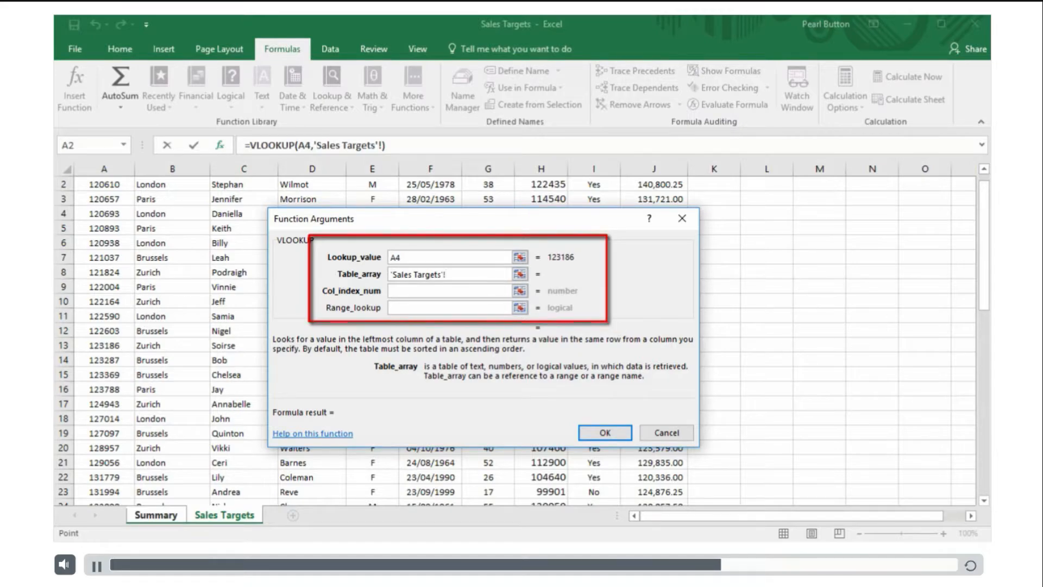
scroll(99, 185, "up", 1)
left_click(99, 185)
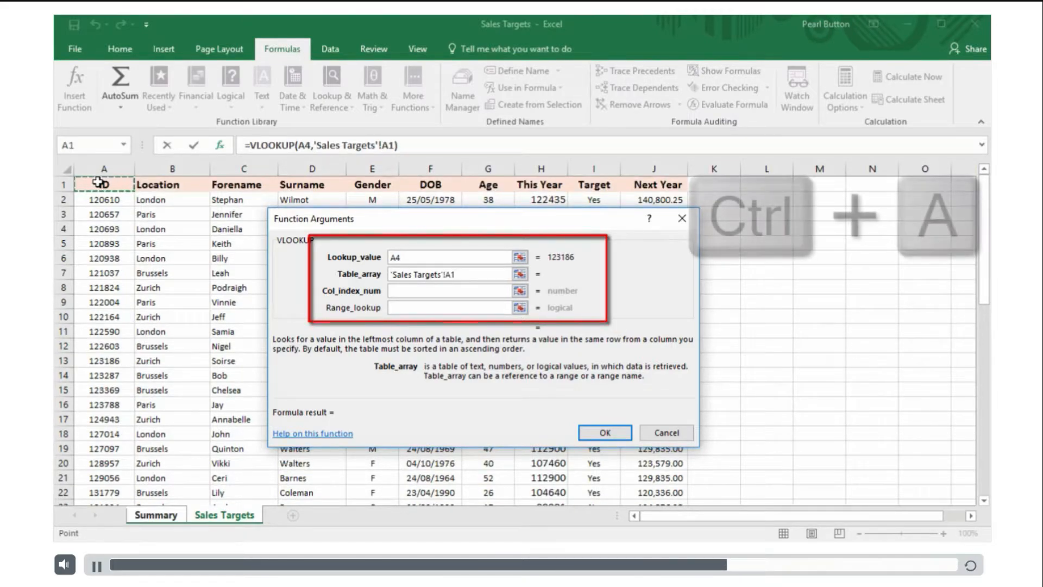
key("ctrl+a")
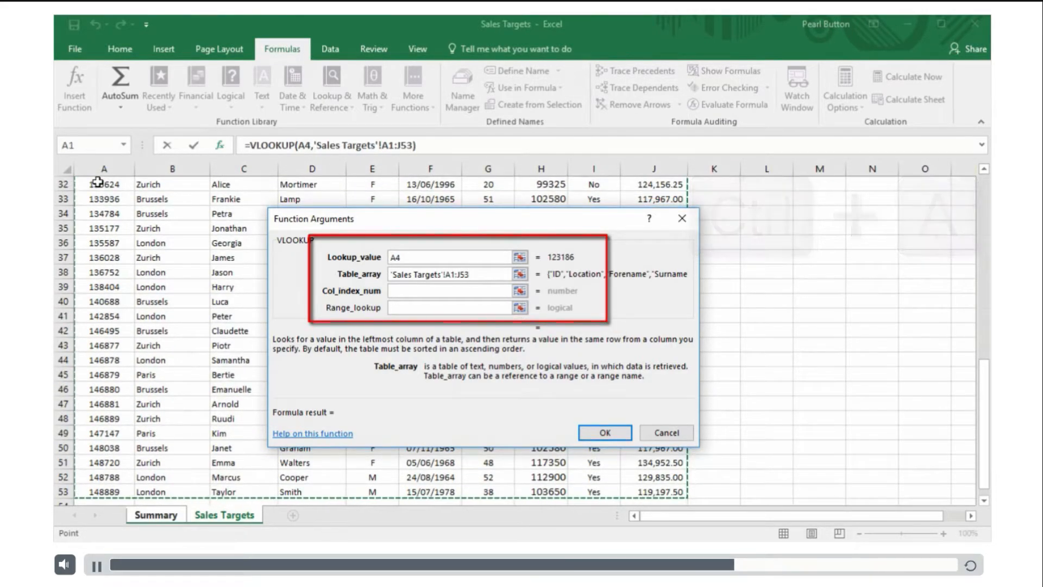
key("F4")
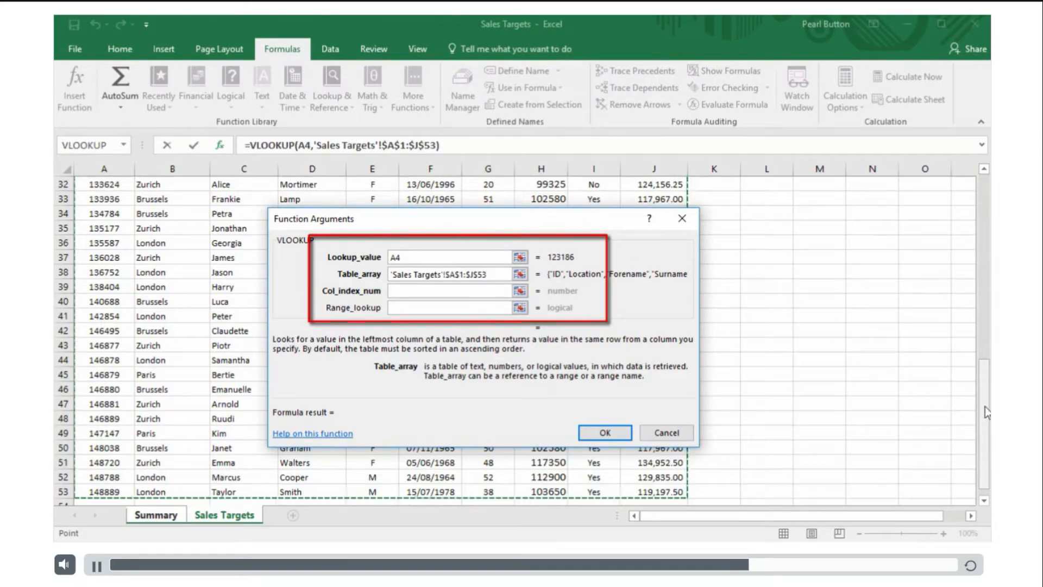
Step: Set the VLOOKUP's column index number to 10 for the Next Year column and its range lookup to 0
mouse_move(983, 413)
left_mouse_down()
mouse_move(972, 295)
mouse_move(951, 240)
mouse_move(943, 170)
left_mouse_up()
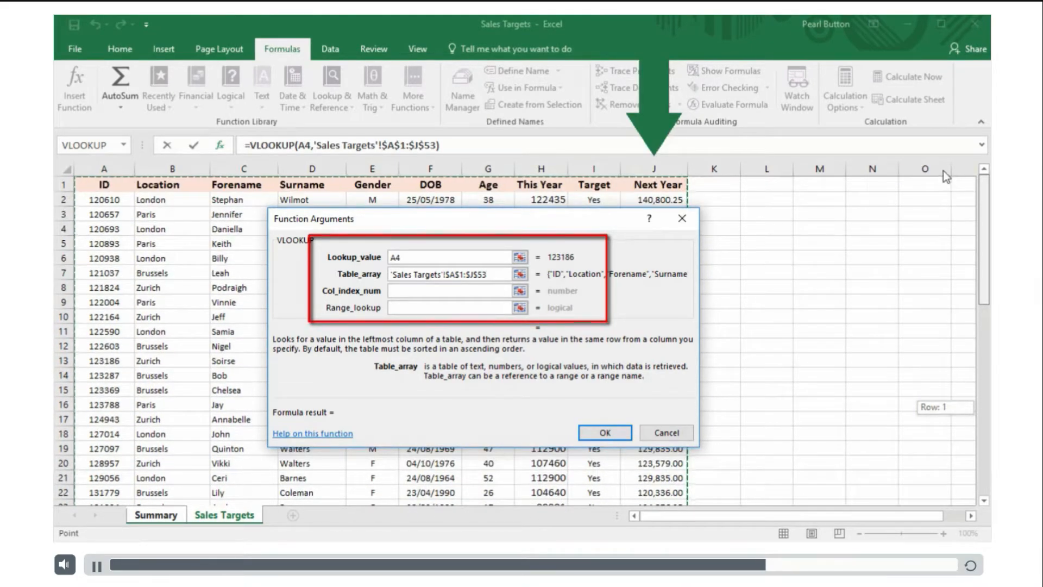
left_click(402, 290)
type("10")
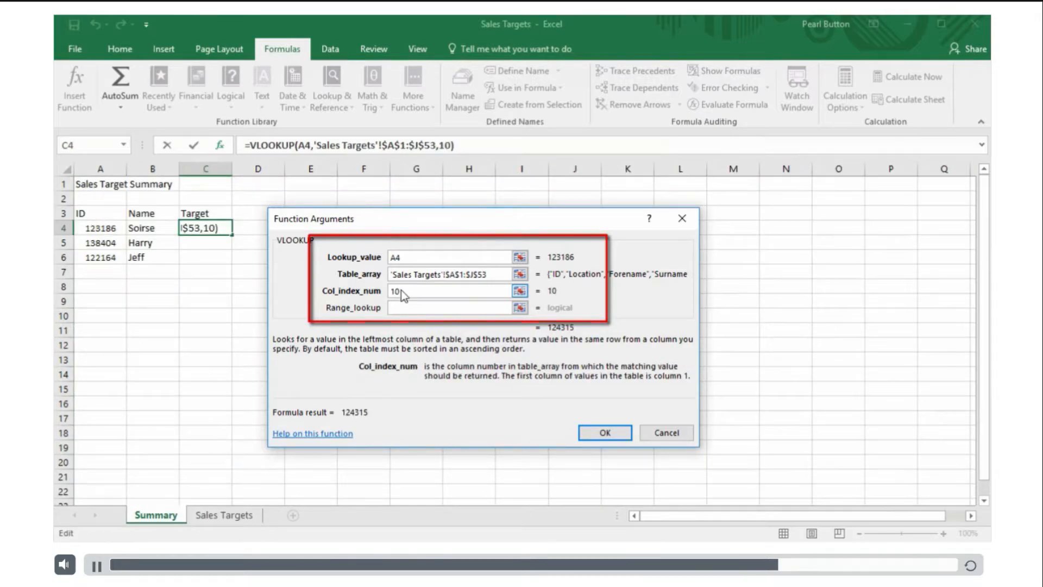
left_click(407, 308)
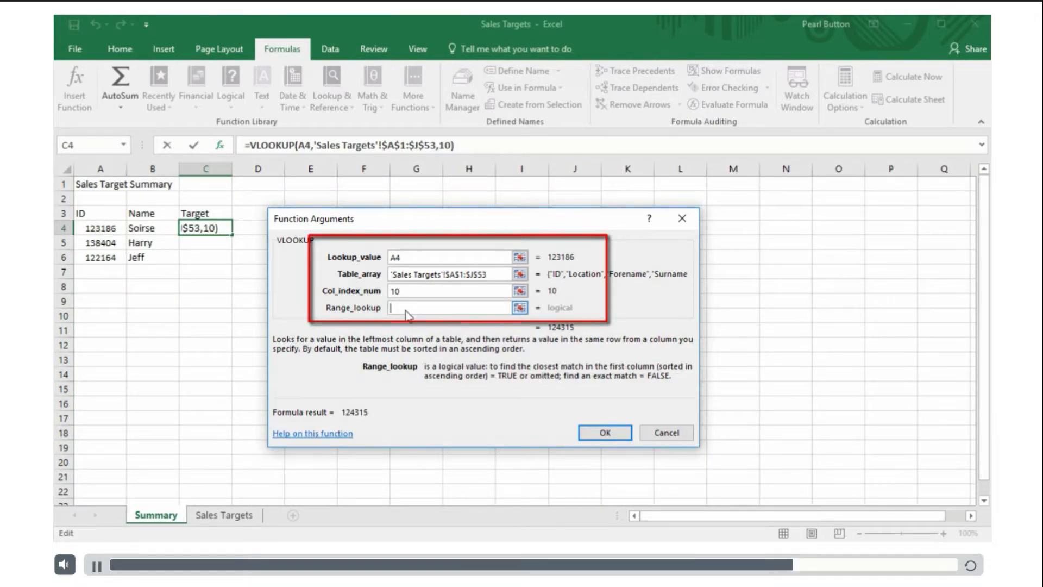
type("0")
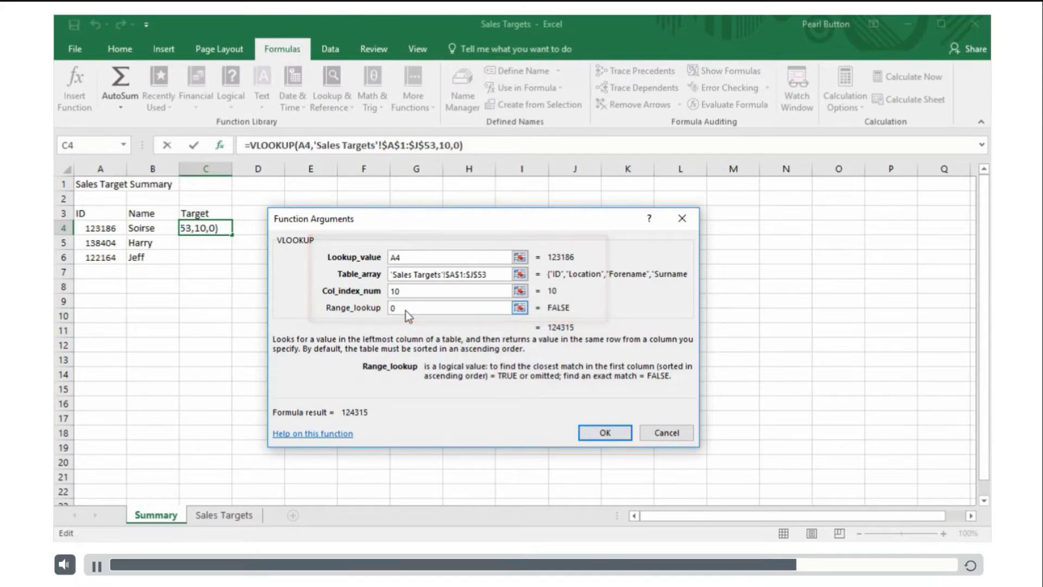
Step: Confirm the VLOOKUP in C4 and copy the formula down through C6 in the Target column
left_click(598, 432)
left_click_drag(232, 236, 232, 265)
left_click(204, 227)
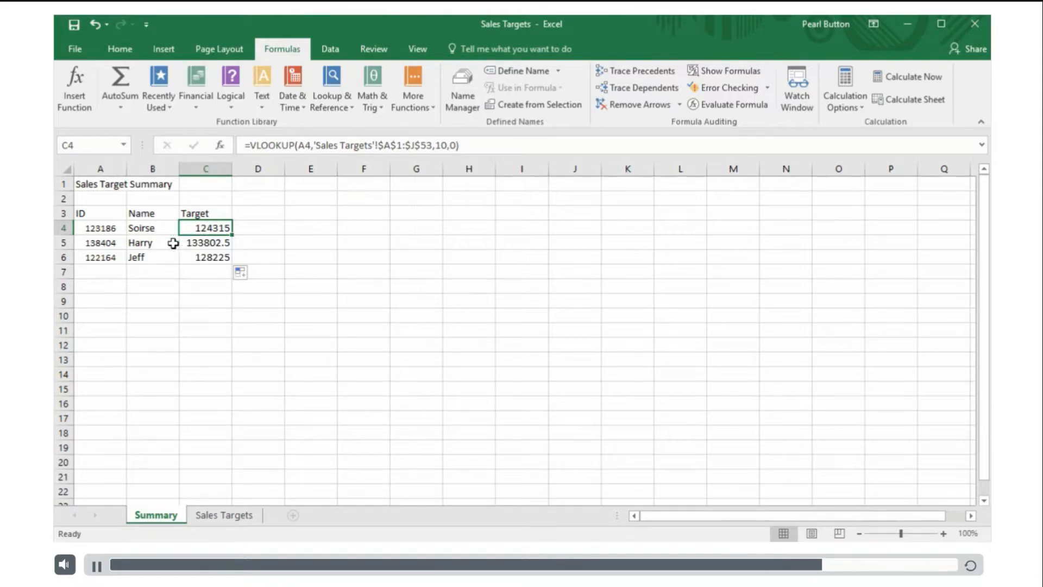
Step: Replace the ID in cell A4 with a seven-digit ID that does not exist in the Sales Targets data
left_click(101, 229)
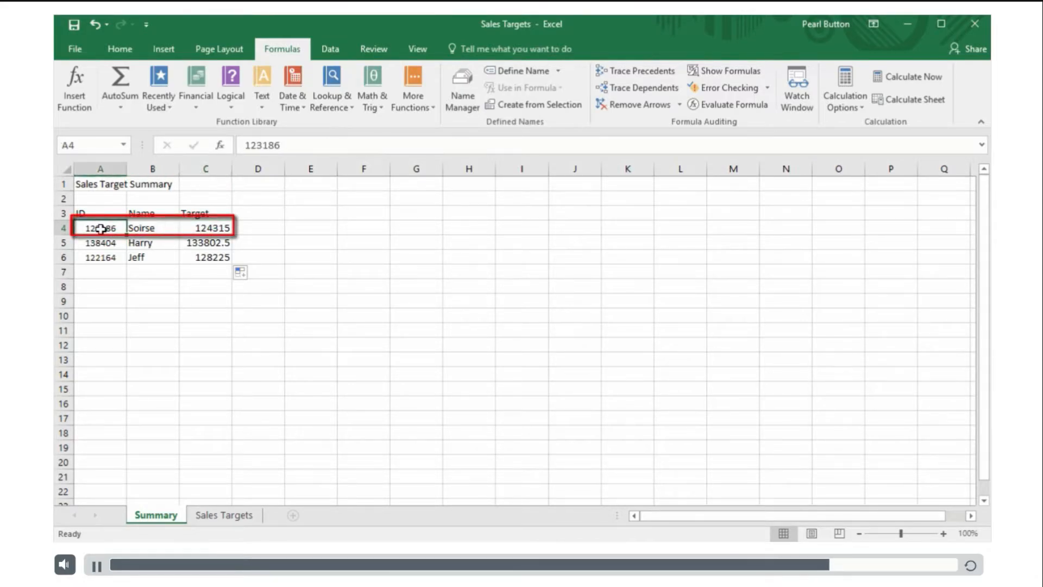
type("1231861")
key("Return")
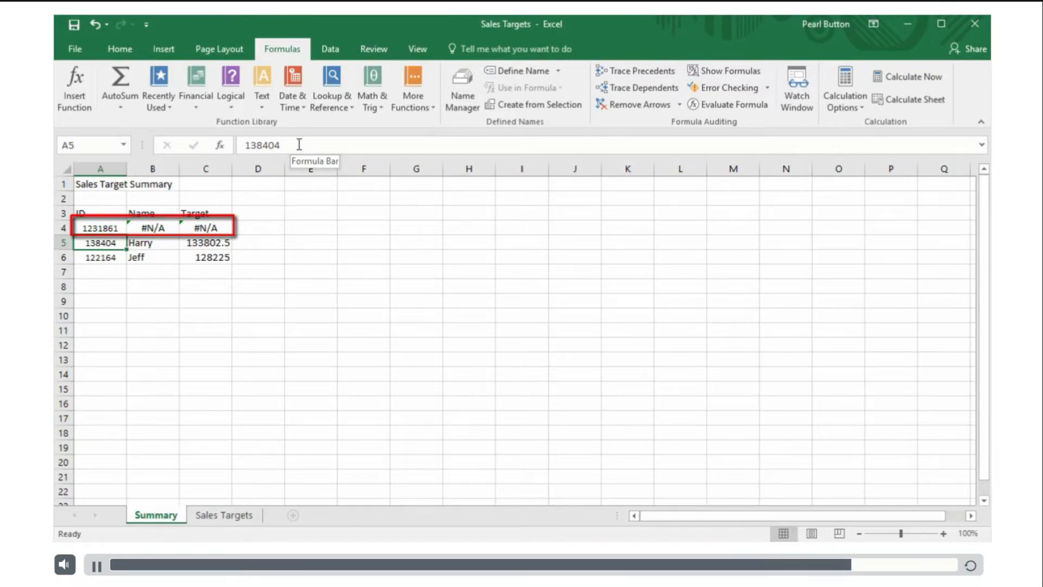
Step: Change the range lookup argument of the VLOOKUP in B4 to 1 for an approximate match
left_click(165, 227)
left_click(448, 145)
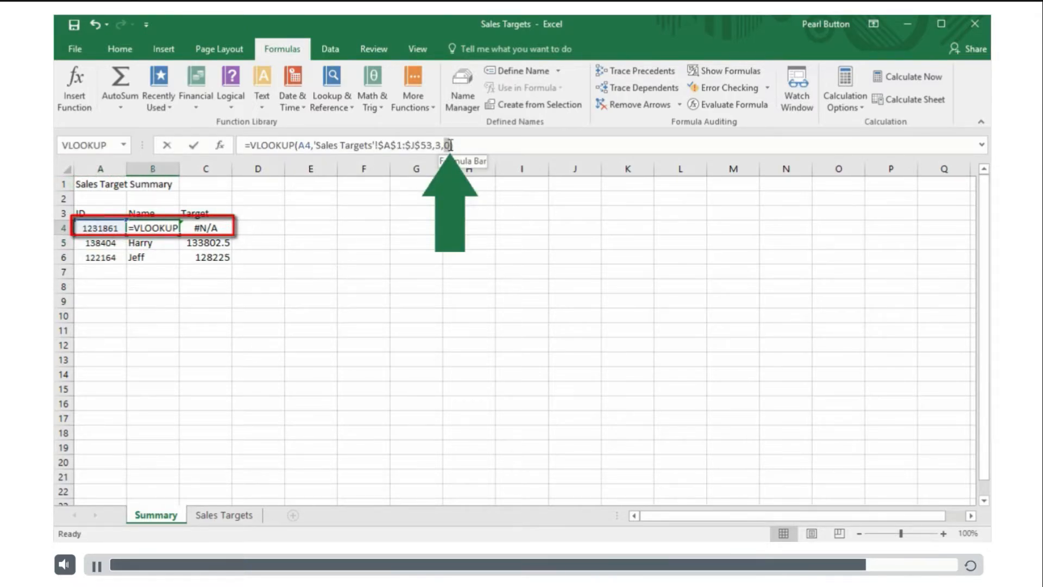
type("1")
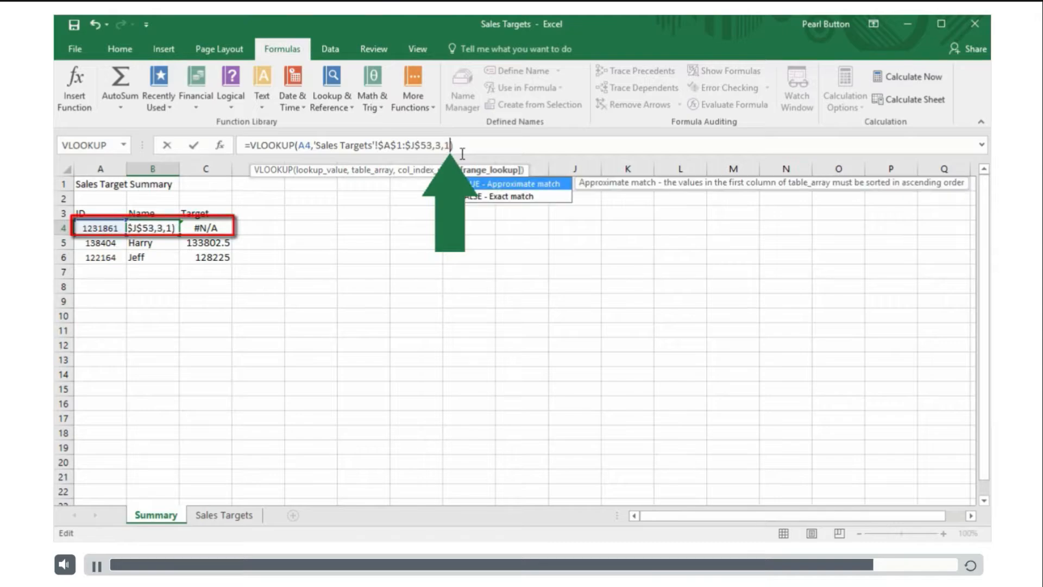
key("Return")
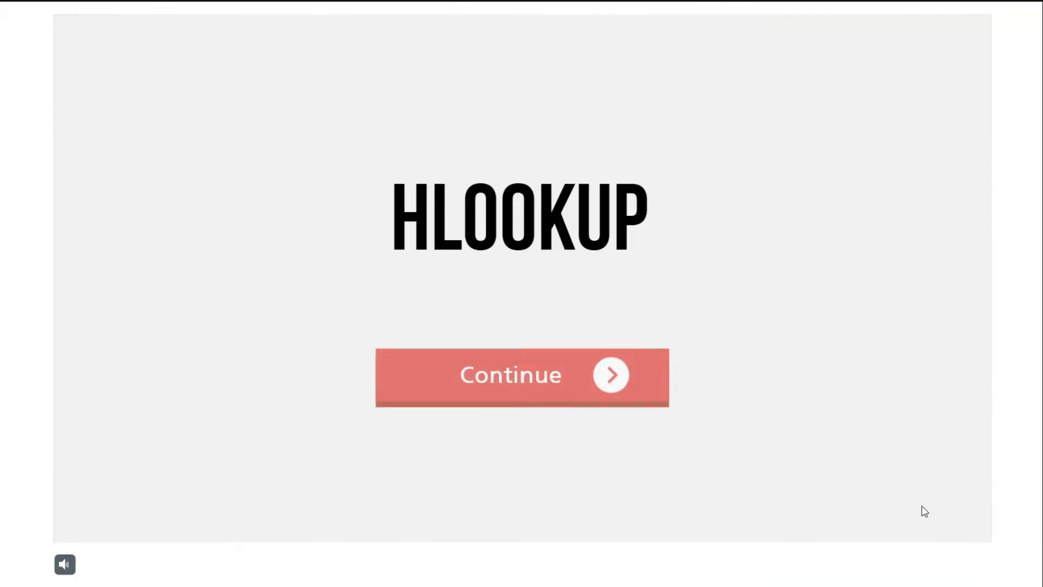
Step: Continue to the HLOOKUP lesson and start an HLOOKUP function in cell F2 of the Service Award column
left_click(625, 380)
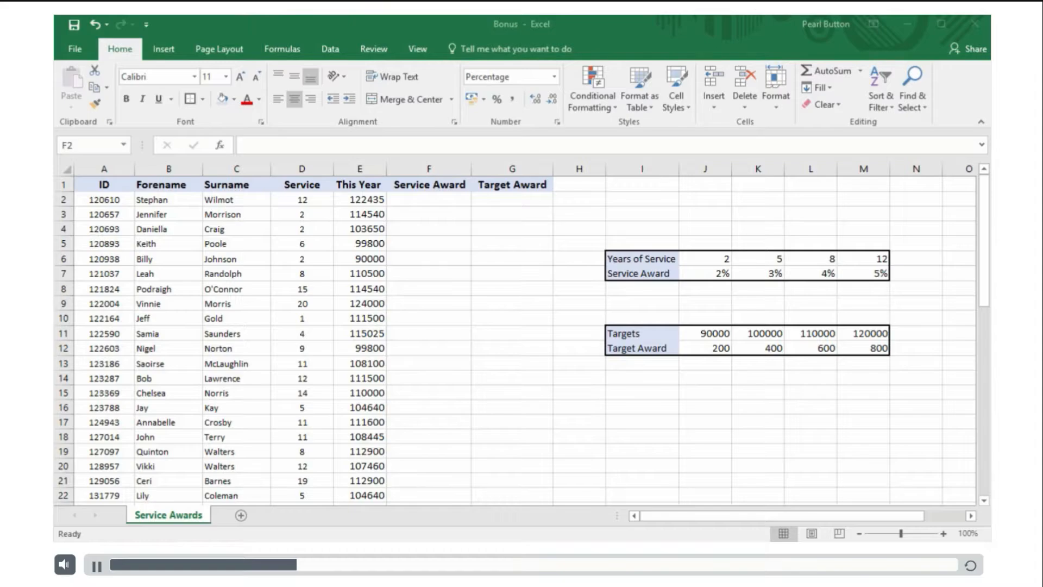
left_click(443, 202)
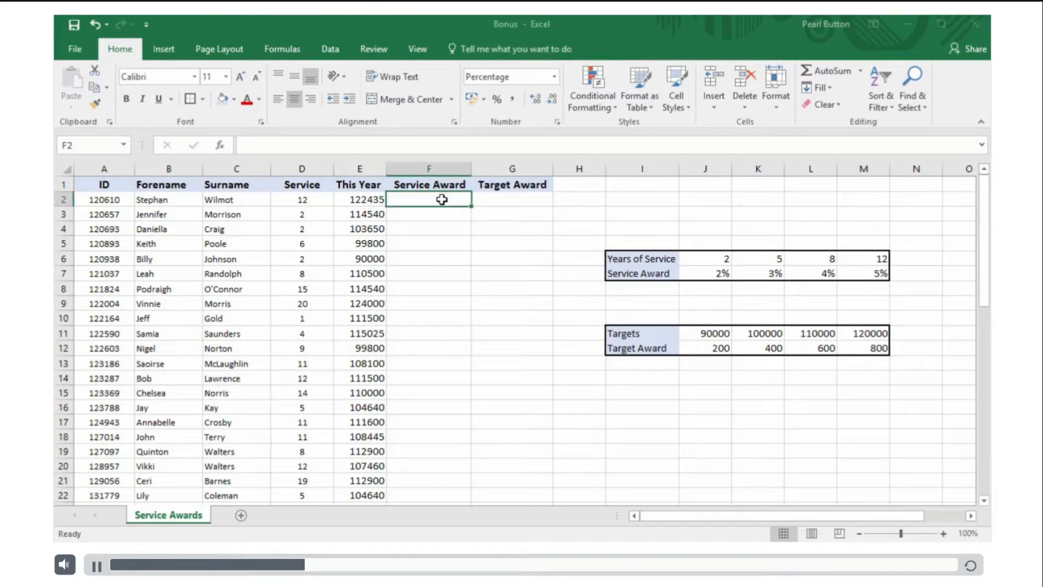
left_click(282, 51)
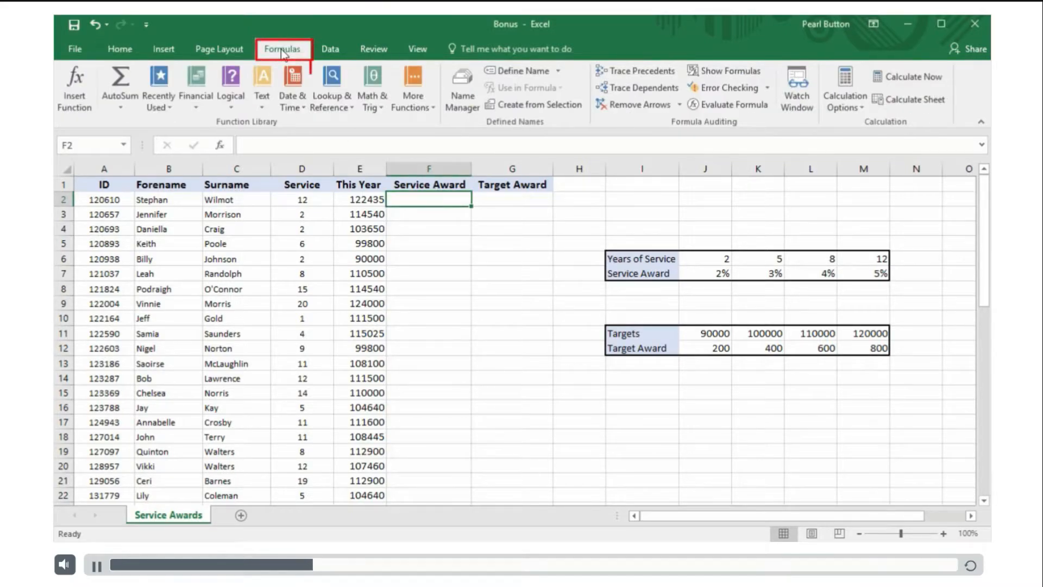
left_click(344, 105)
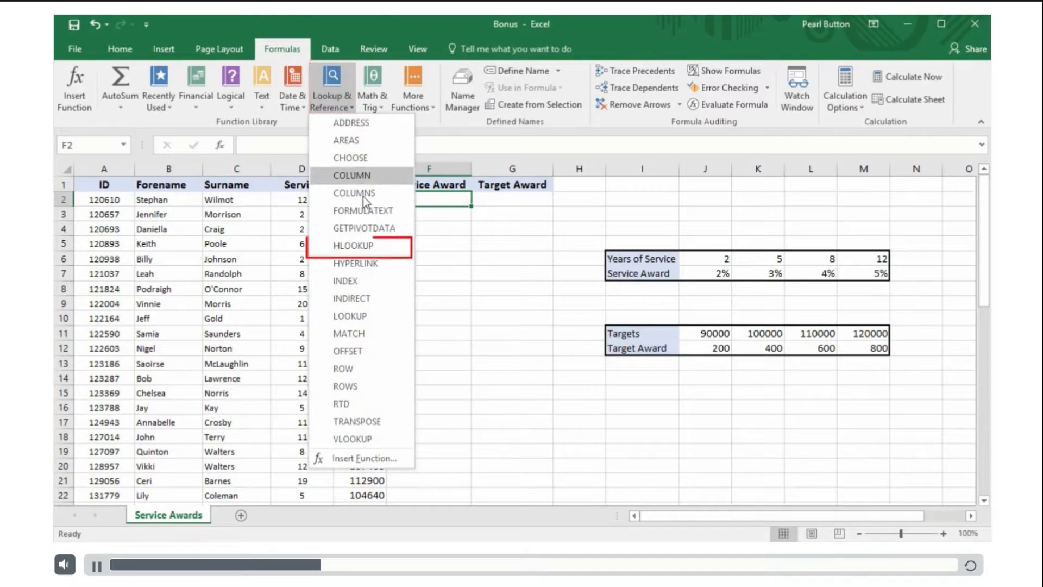
left_click(370, 246)
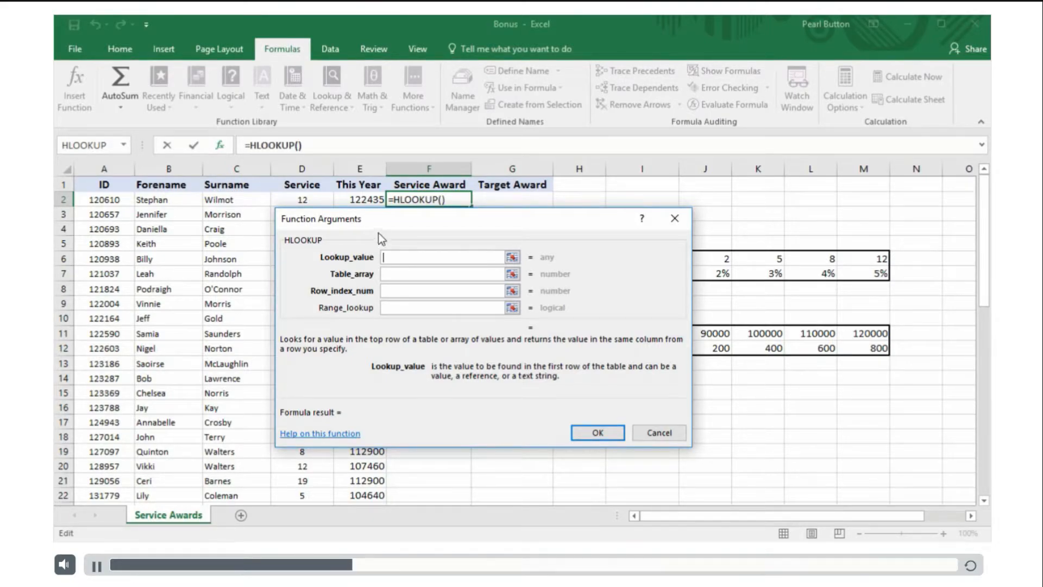
Step: For the HLOOKUP in F2, set the lookup value to D2 and the table array to the absolute range $I$6:$M$7
left_click_drag(386, 219, 276, 259)
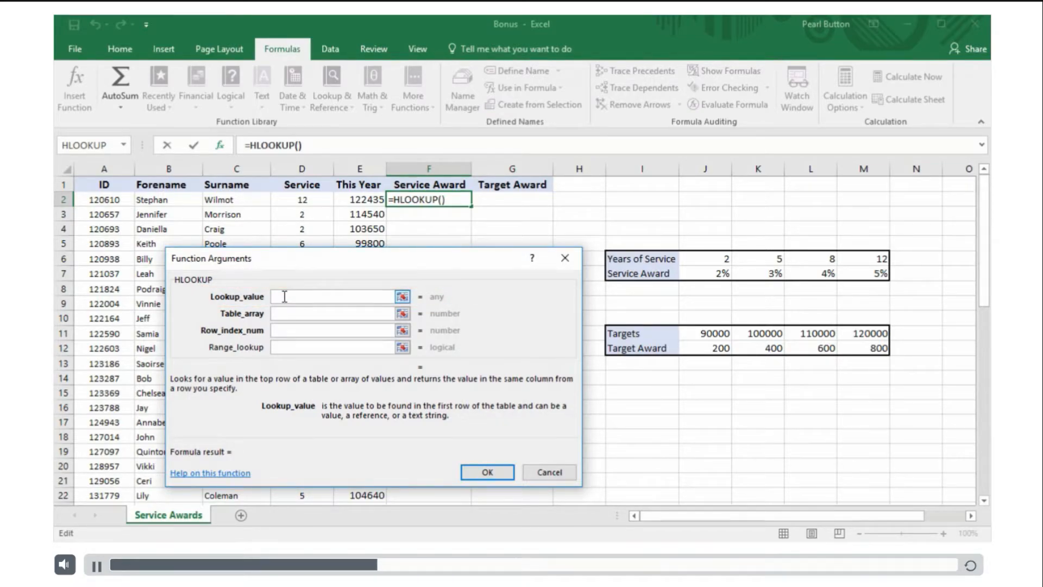
left_click(299, 199)
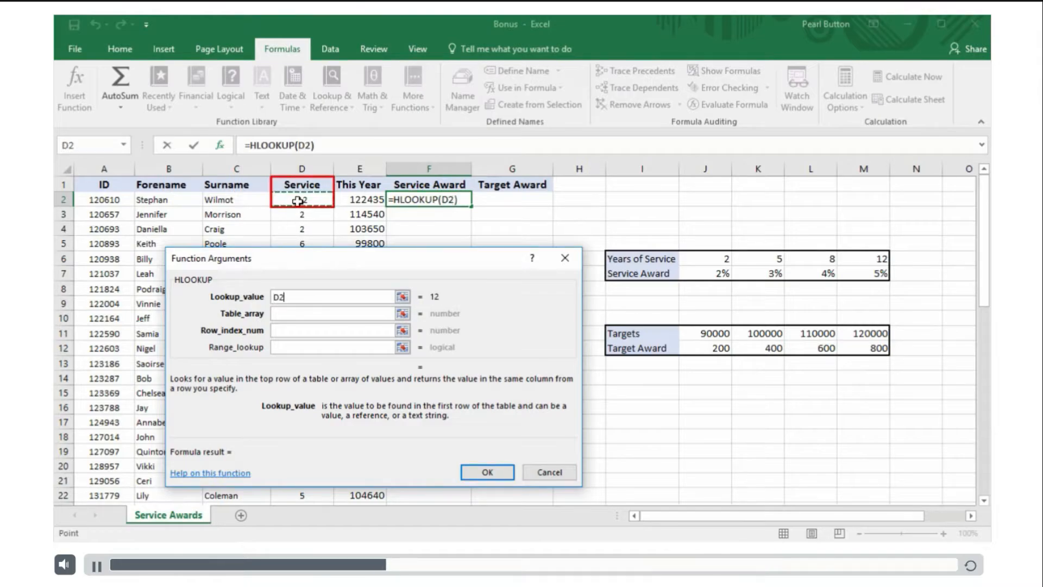
left_click(292, 314)
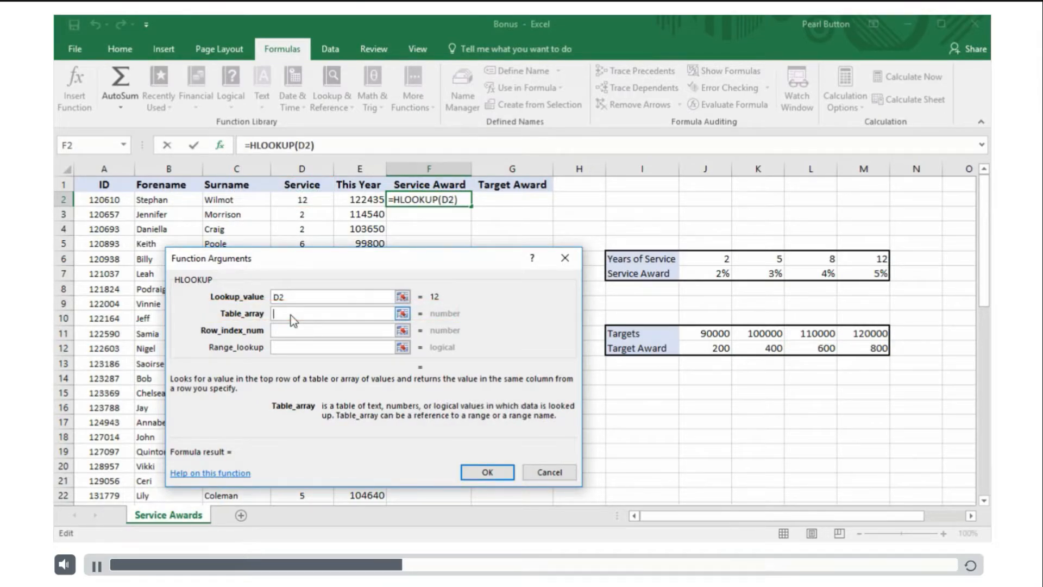
left_click_drag(668, 261, 856, 275)
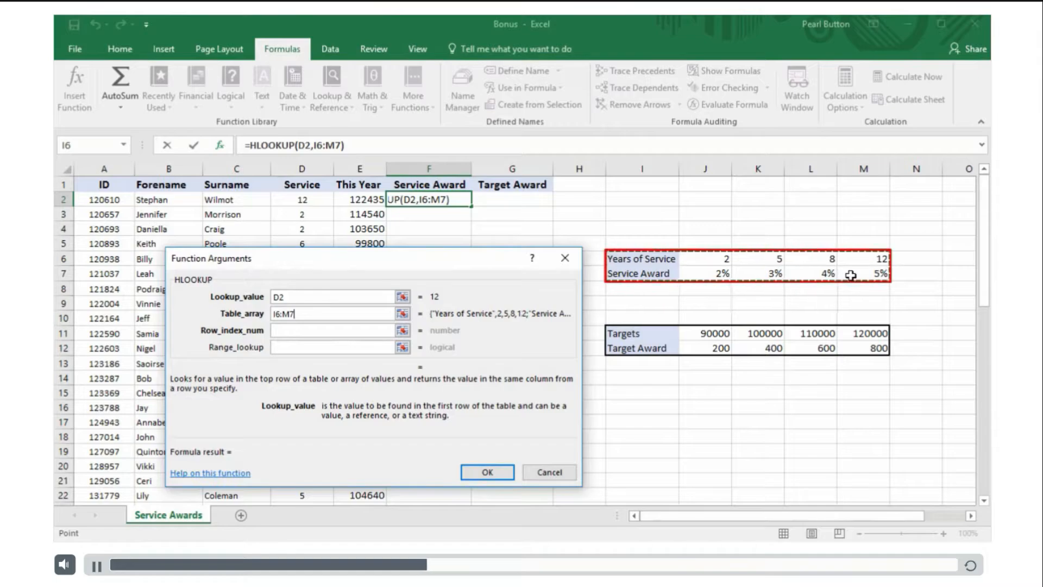
key("F4")
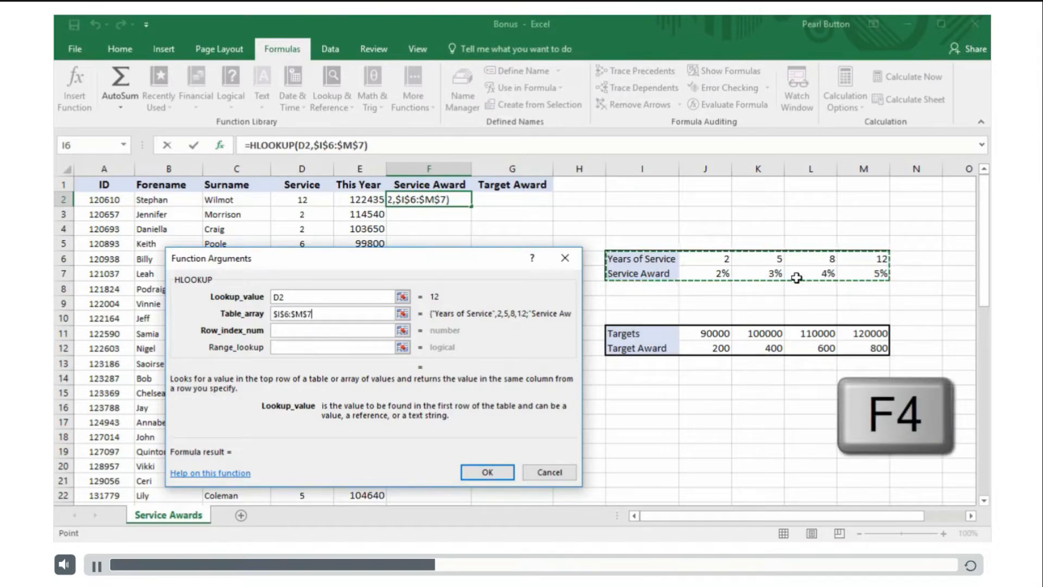
Step: Set the HLOOKUP's row index number to 2 and its range lookup to false, and confirm the function
left_click(297, 329)
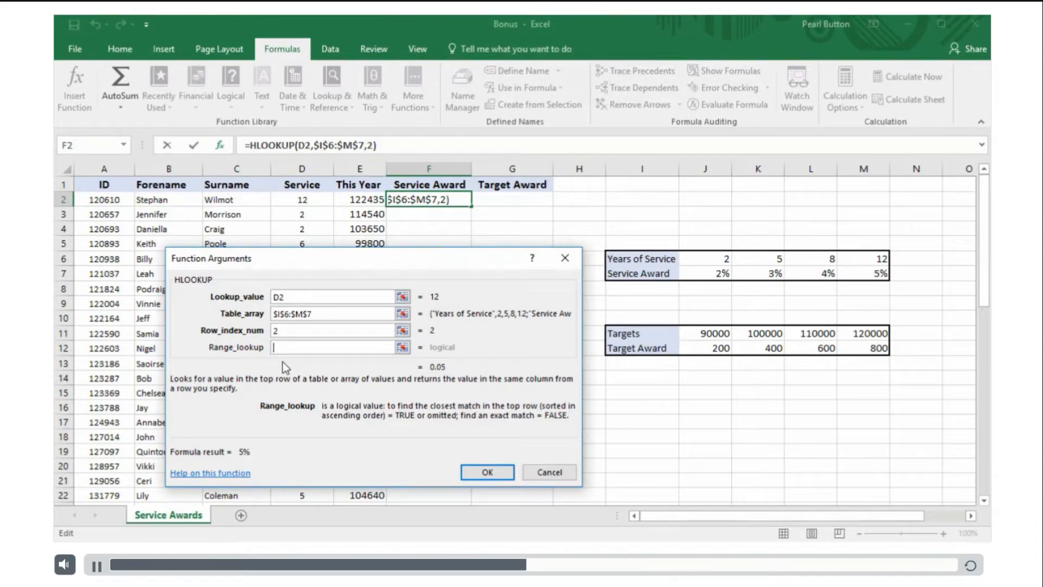
type("false")
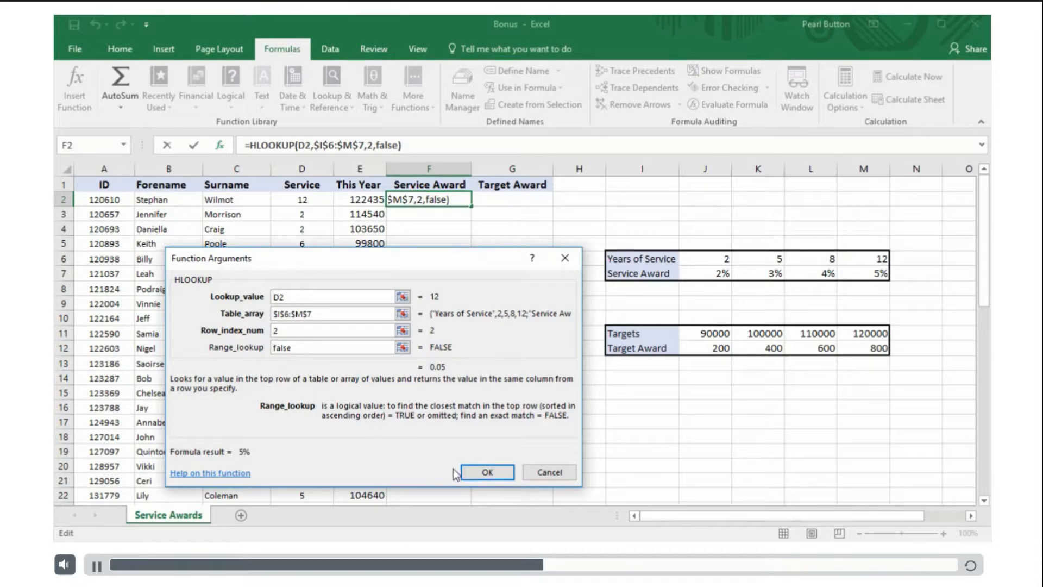
left_click(482, 475)
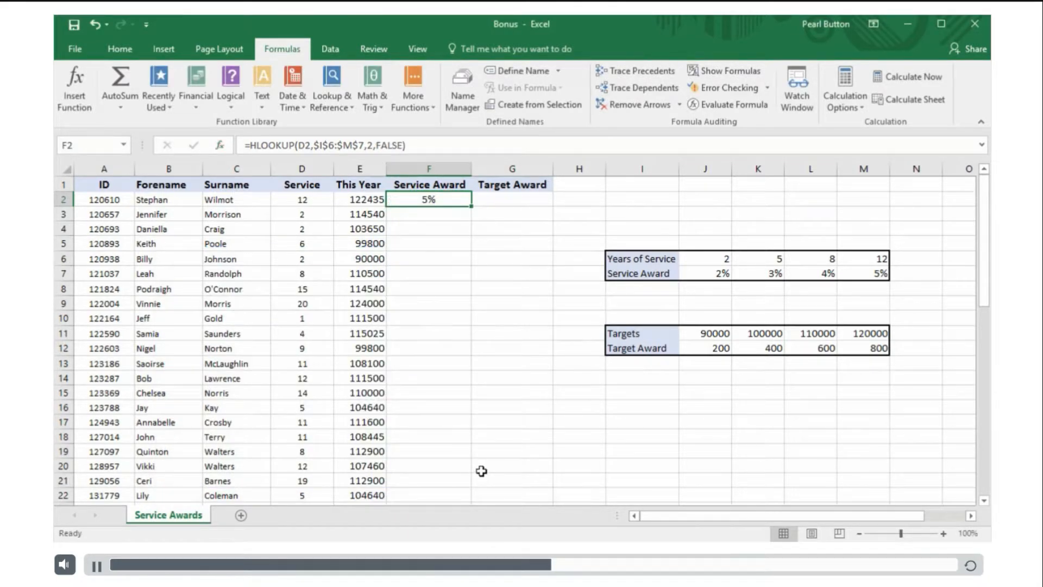
Step: Fill the exact-match HLOOKUP formula in F2 down the Service Award column
double_click(471, 209)
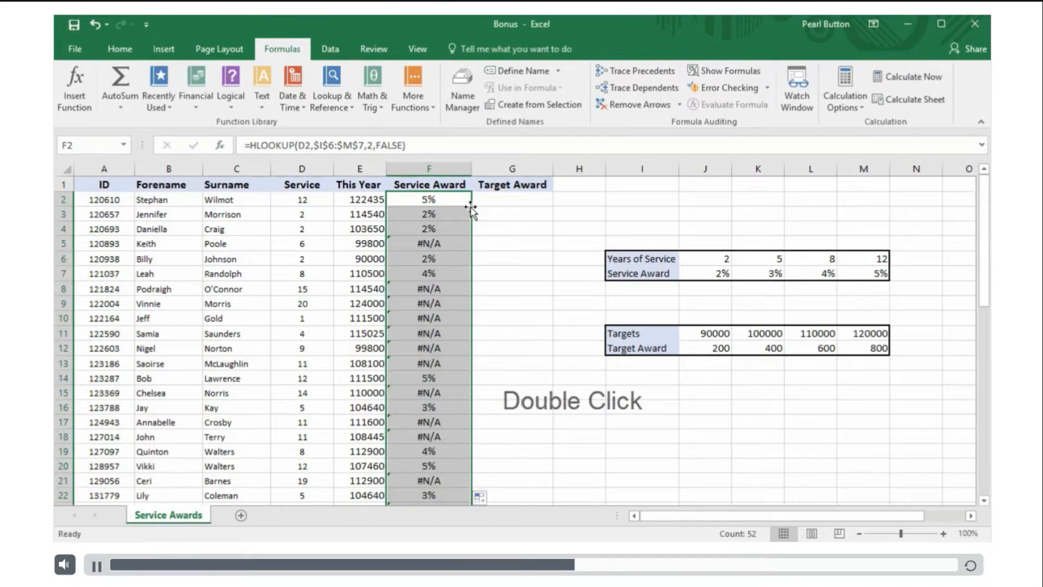
left_click(449, 244)
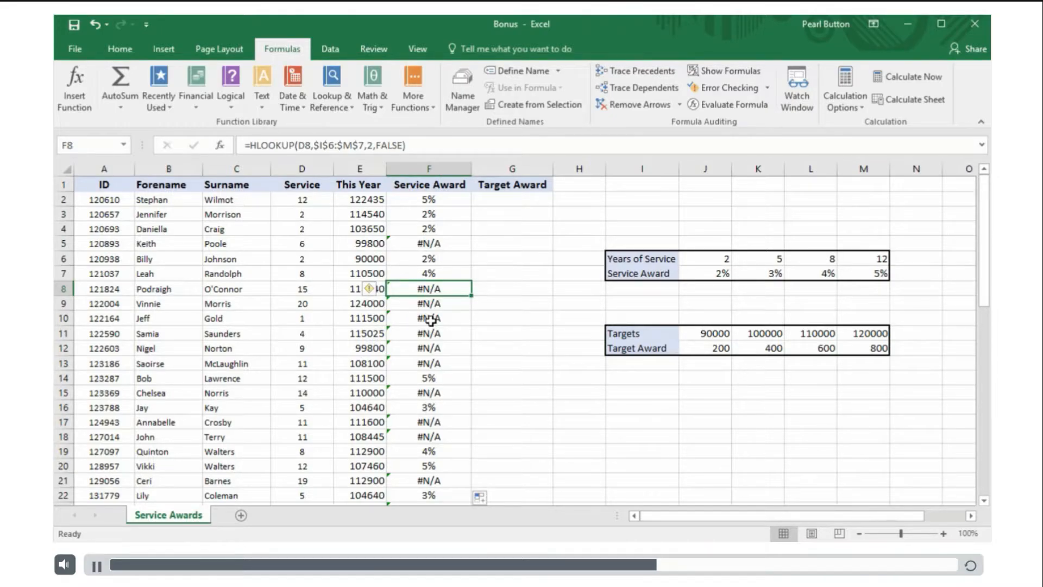
Step: Change the range_lookup argument of the HLOOKUP formula in F2 to TRUE and fill it down the Service Award column
left_click(407, 200)
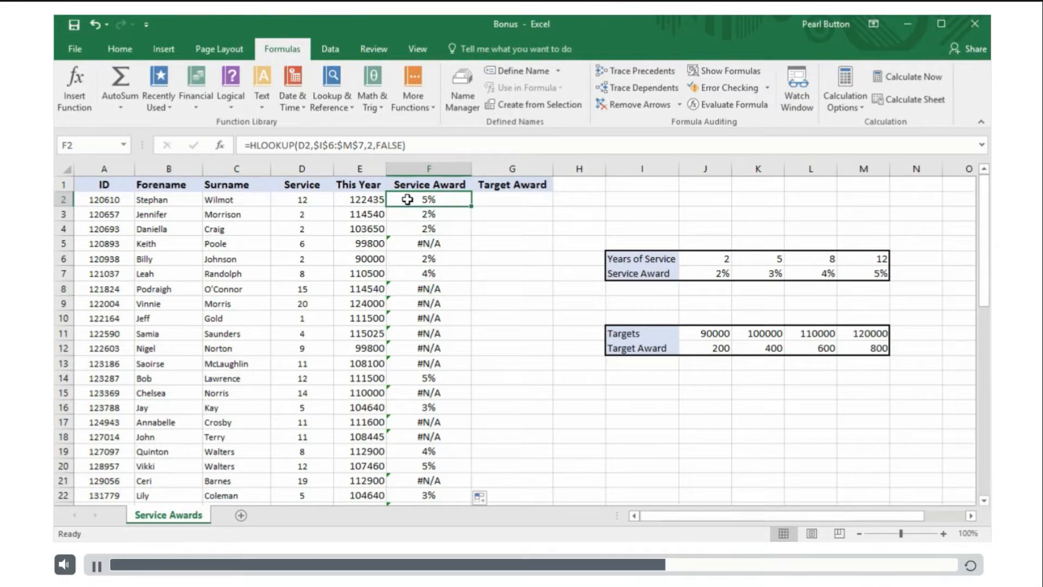
left_click(383, 144)
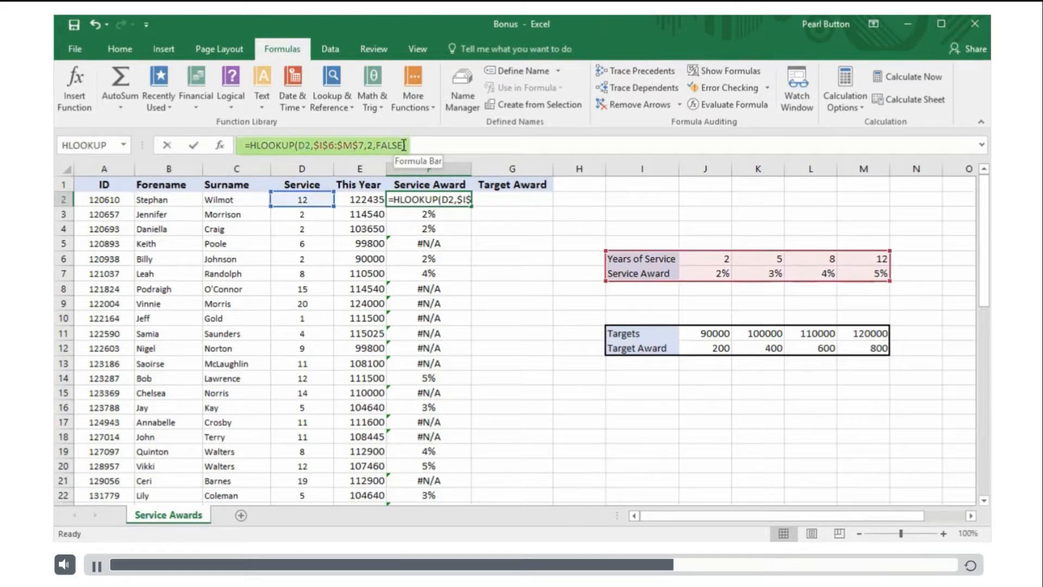
double_click(380, 144)
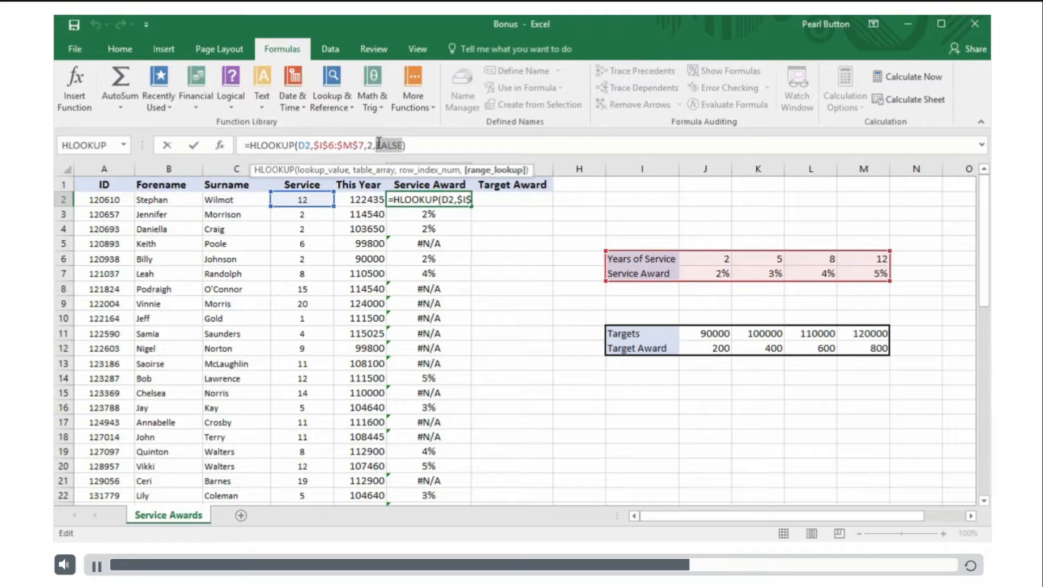
type("true")
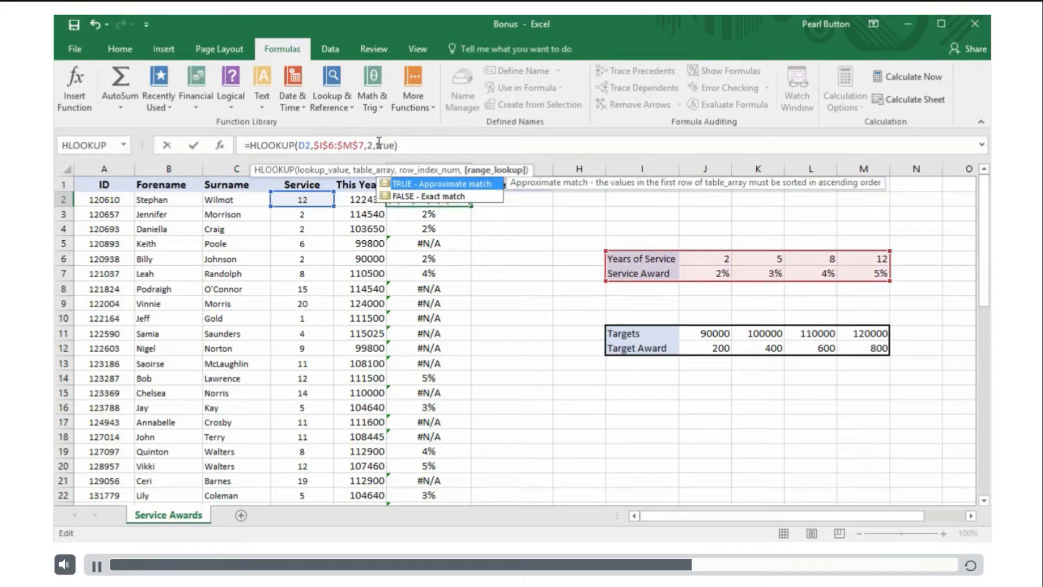
left_click(194, 145)
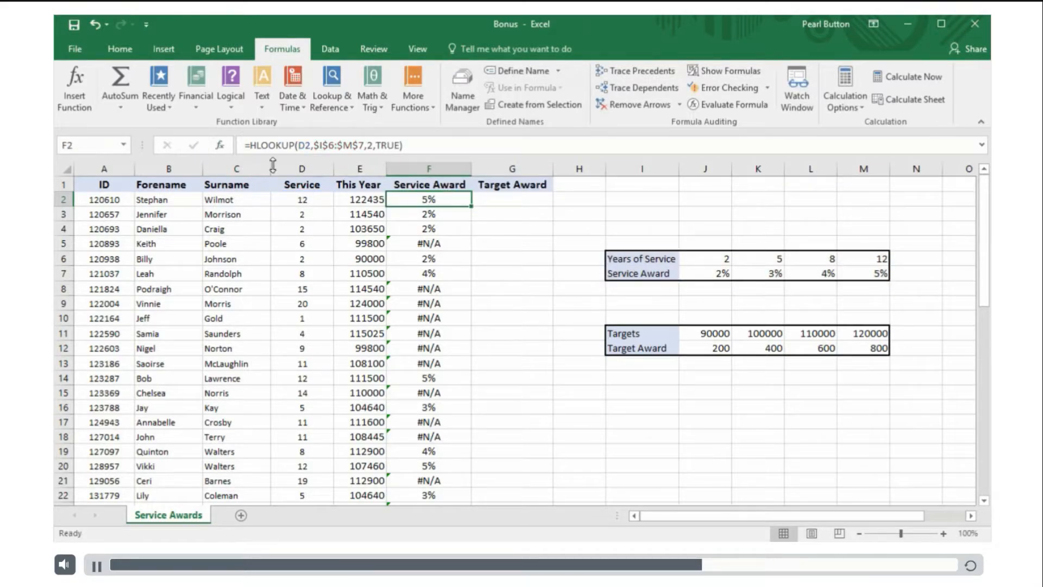
double_click(473, 207)
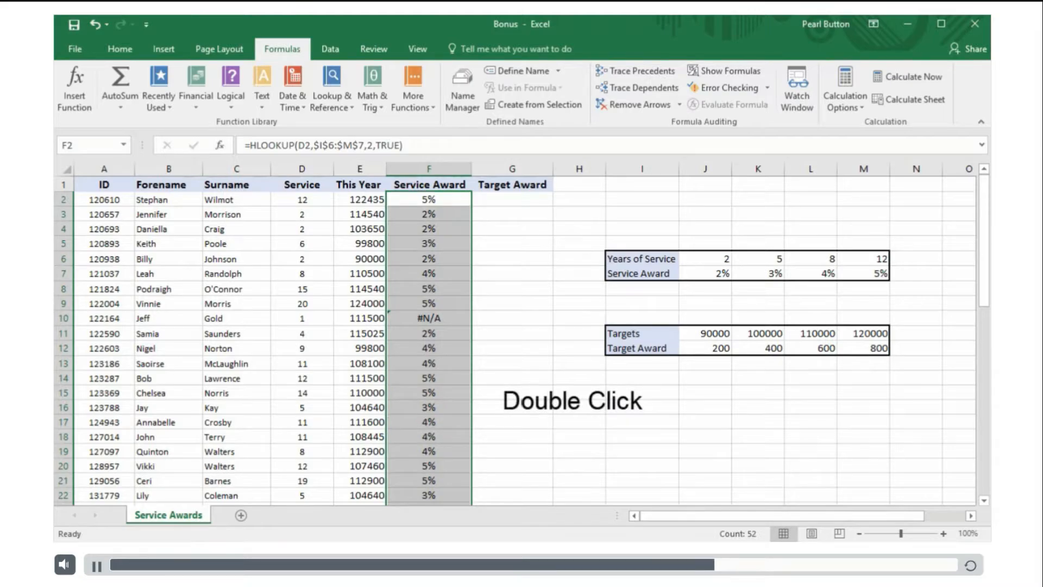
scroll(554, 445, "down", 8)
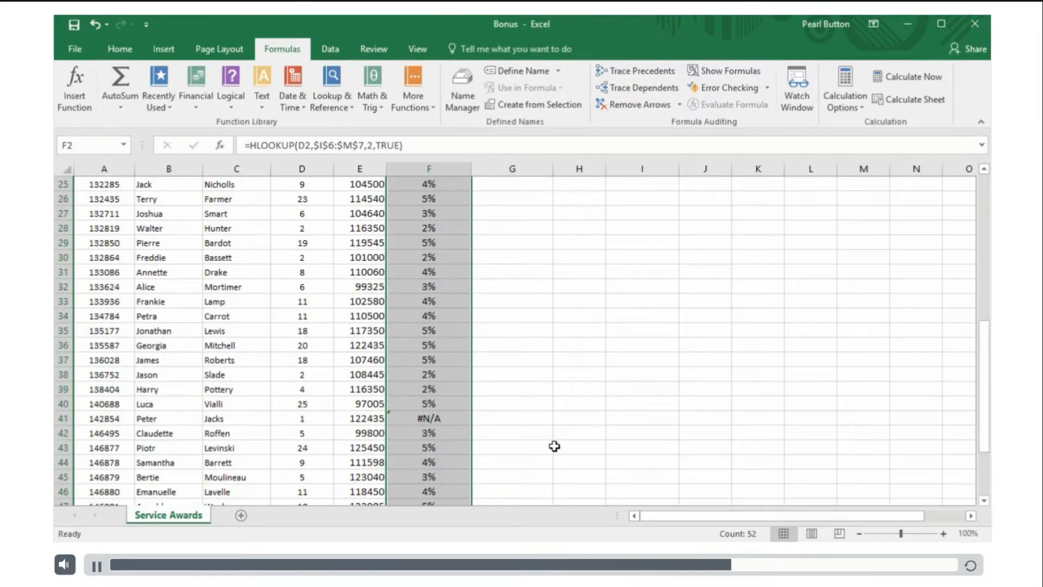
scroll(554, 446, "up", 8)
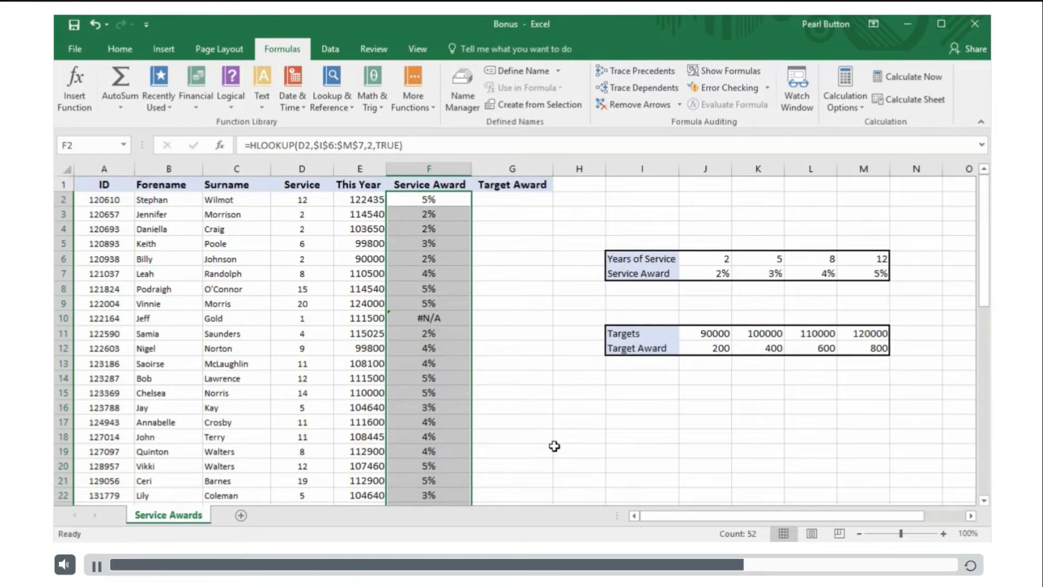
Step: Insert the HLOOKUP function into cell G2 under Target Award, choosing it from the Most Recently Used category
left_click(498, 202)
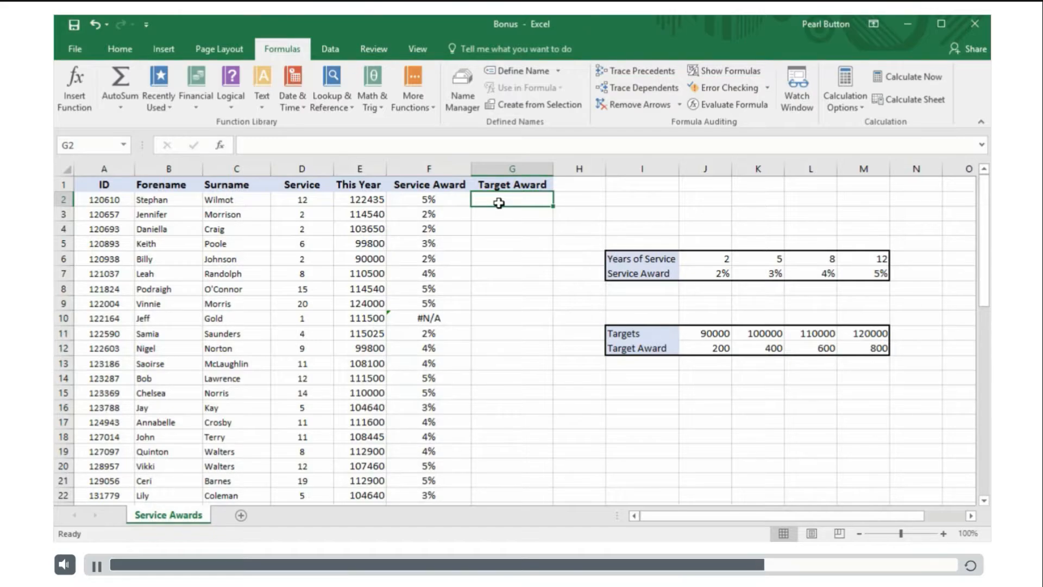
left_click(219, 148)
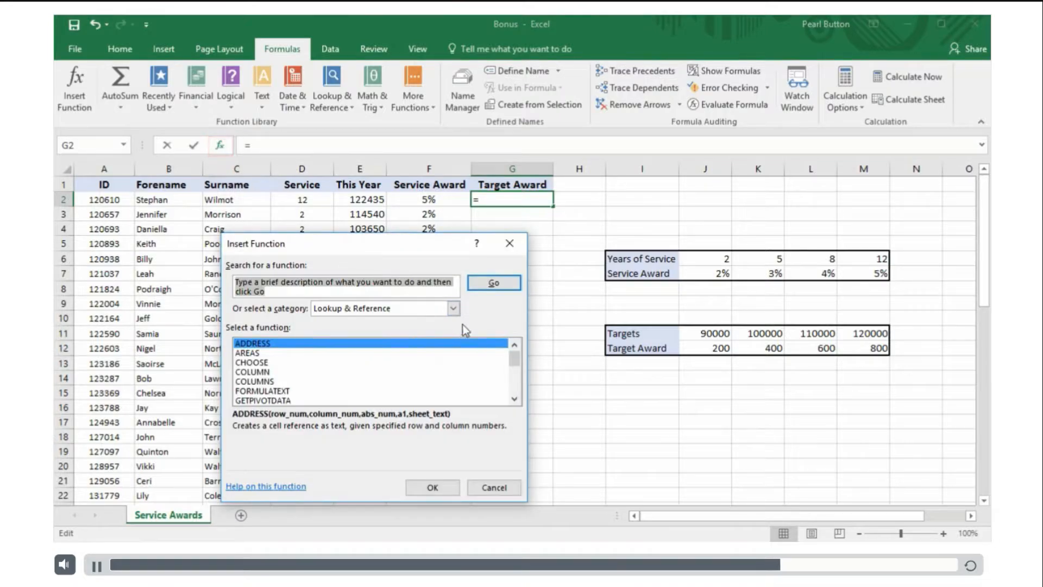
left_click(455, 307)
left_click(417, 321)
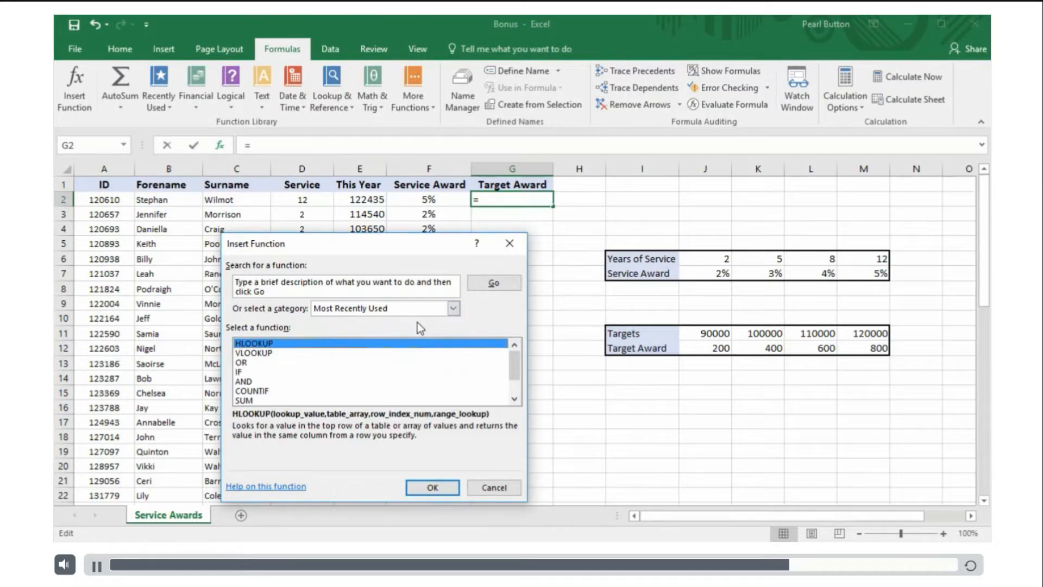
left_click(432, 487)
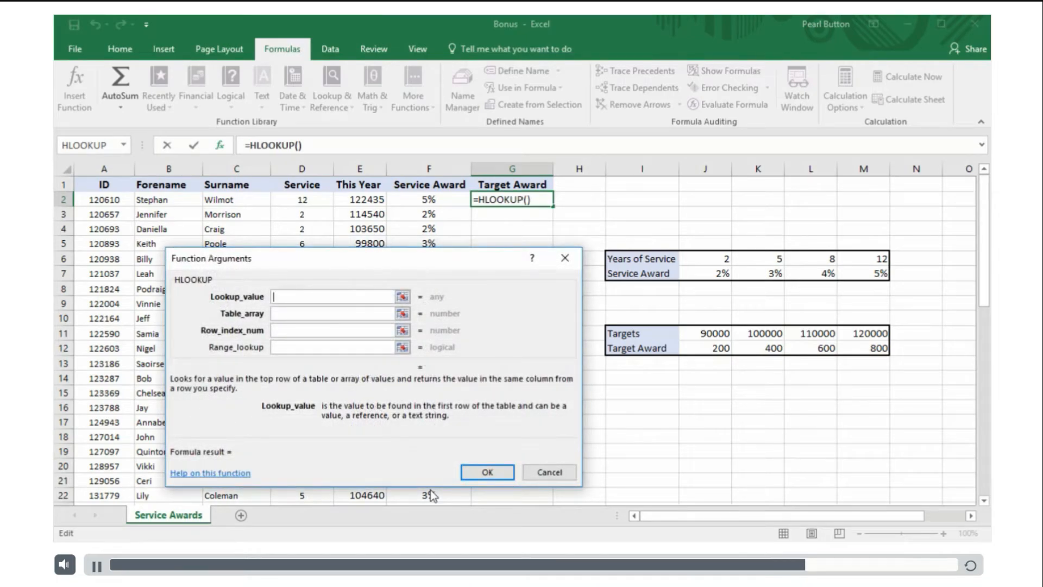
Step: Set the HLOOKUP lookup value to E2 and the table array to the absolute range $I$11:$M$12
left_click(385, 205)
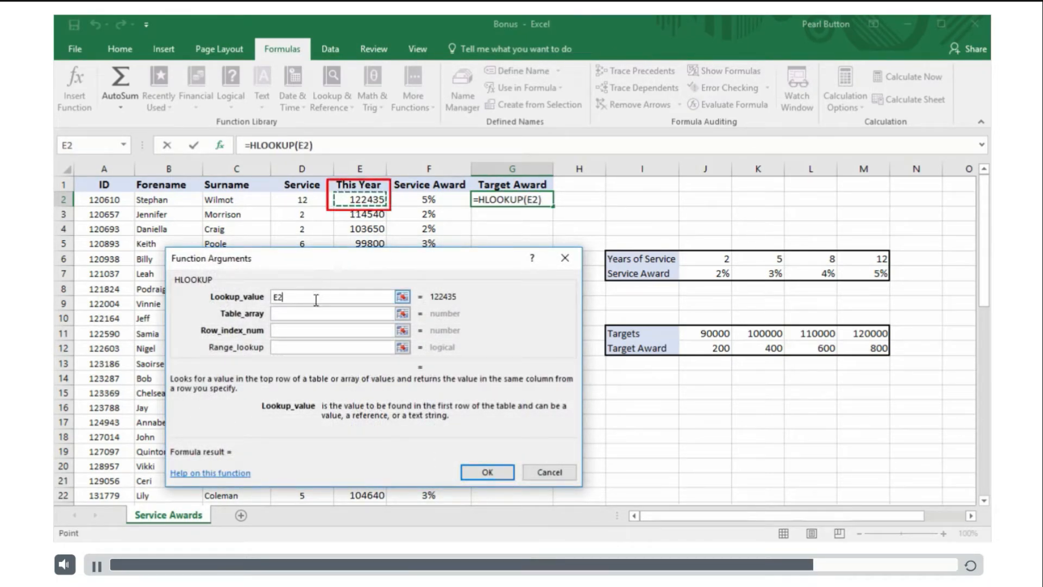
left_click(304, 313)
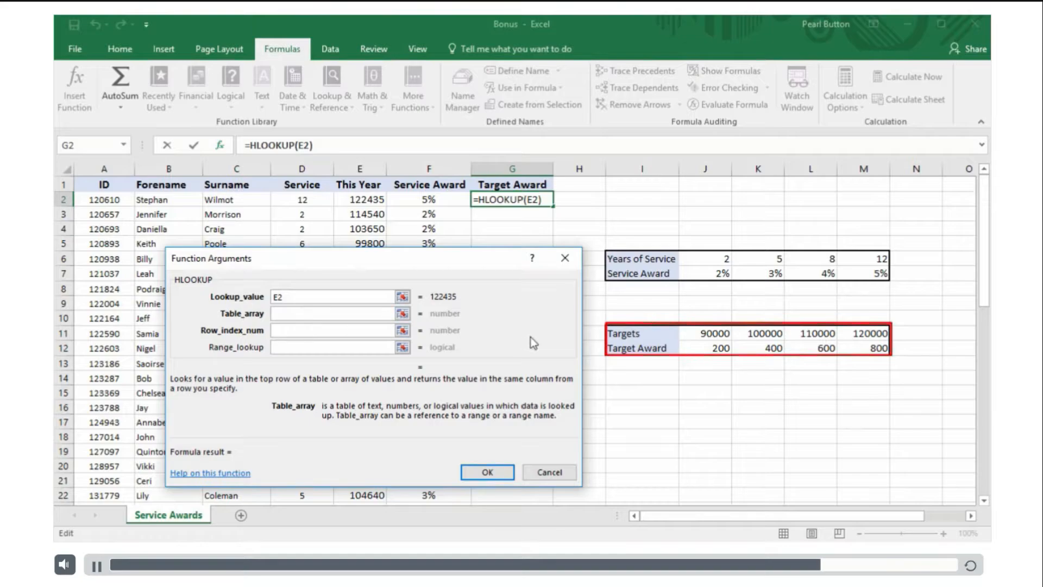
left_click_drag(622, 333, 843, 347)
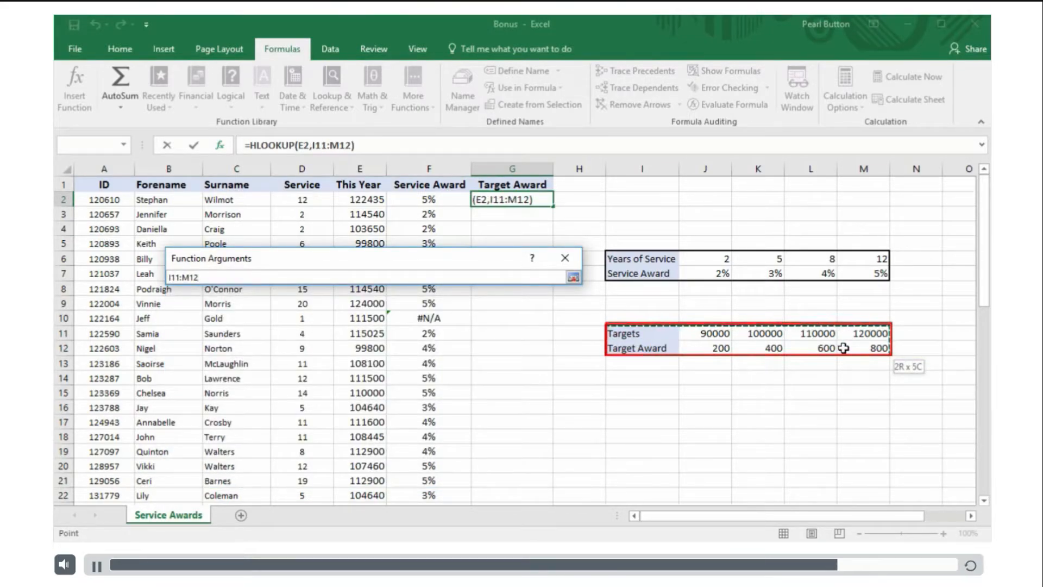
key("F4")
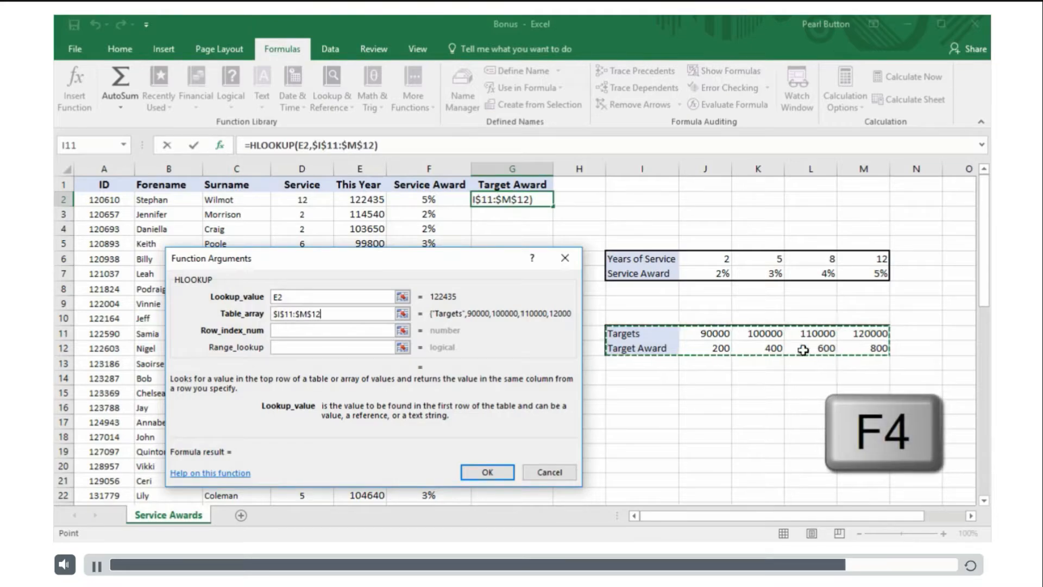
Step: Complete the HLOOKUP with row index 2 and range lookup 1, and fill it down the Target Award column
left_click(331, 329)
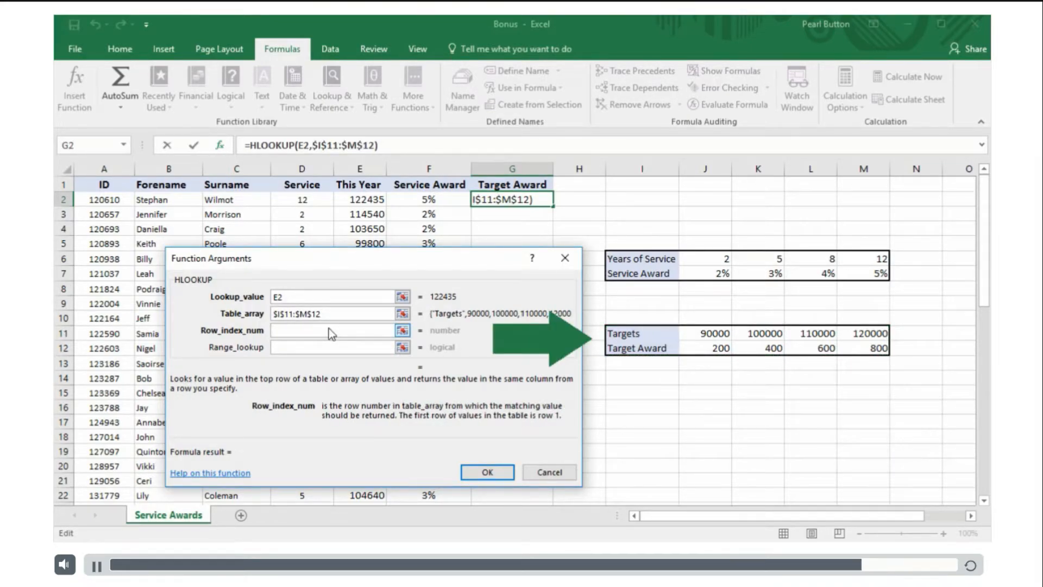
type("2")
left_click(320, 343)
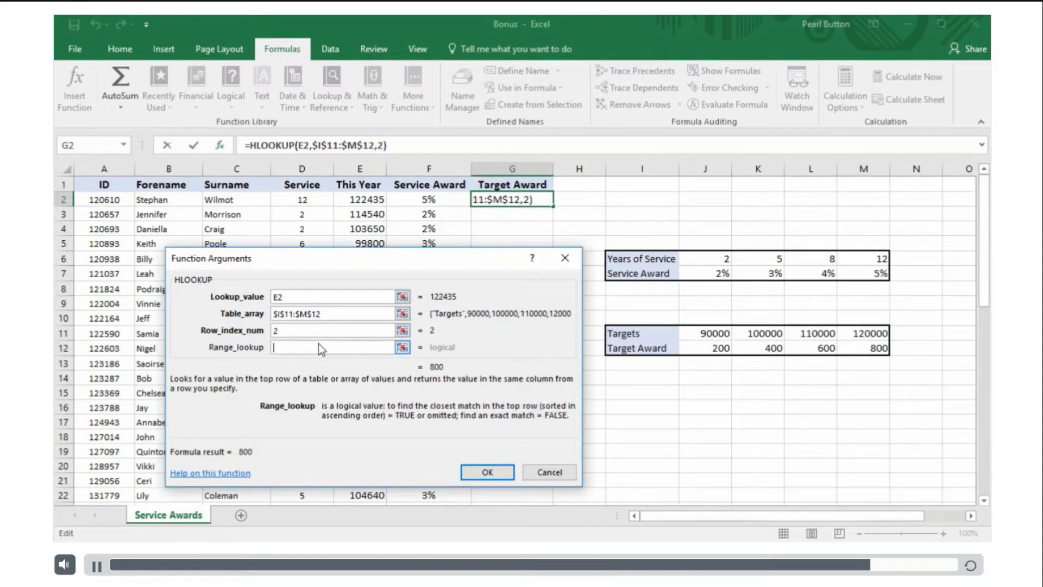
type("1")
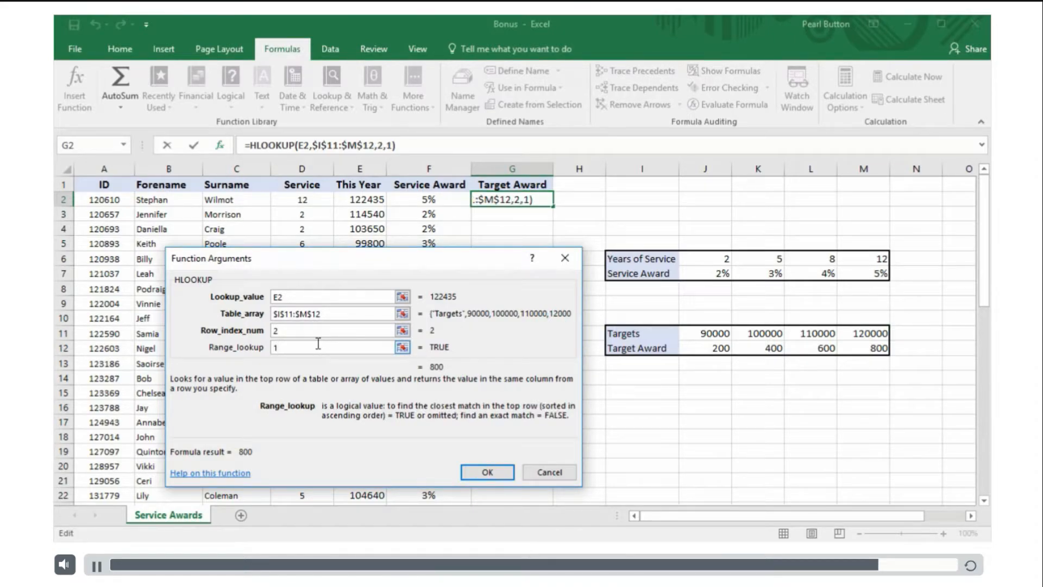
left_click(488, 471)
double_click(553, 206)
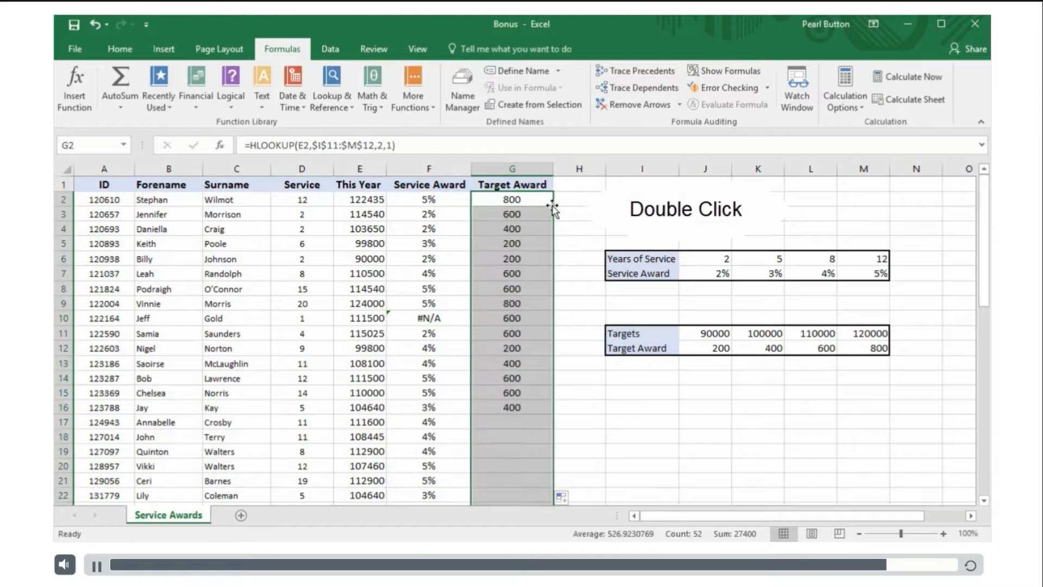
left_click(530, 253)
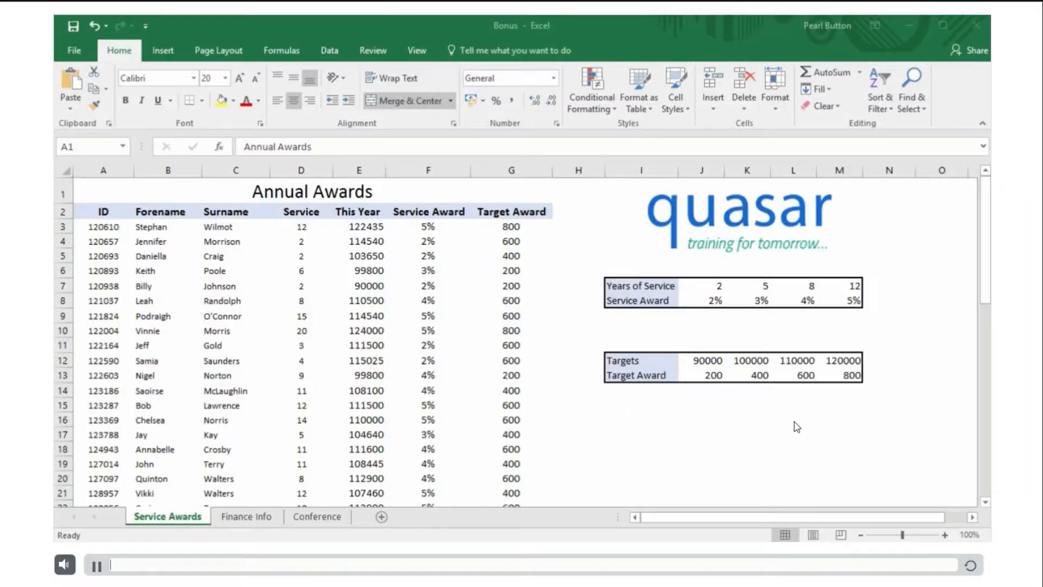
Step: Add a hyperlink from the Annual Awards title in A1 to cell A1 of the Conference sheet in the Bonus workbook
left_click(504, 376)
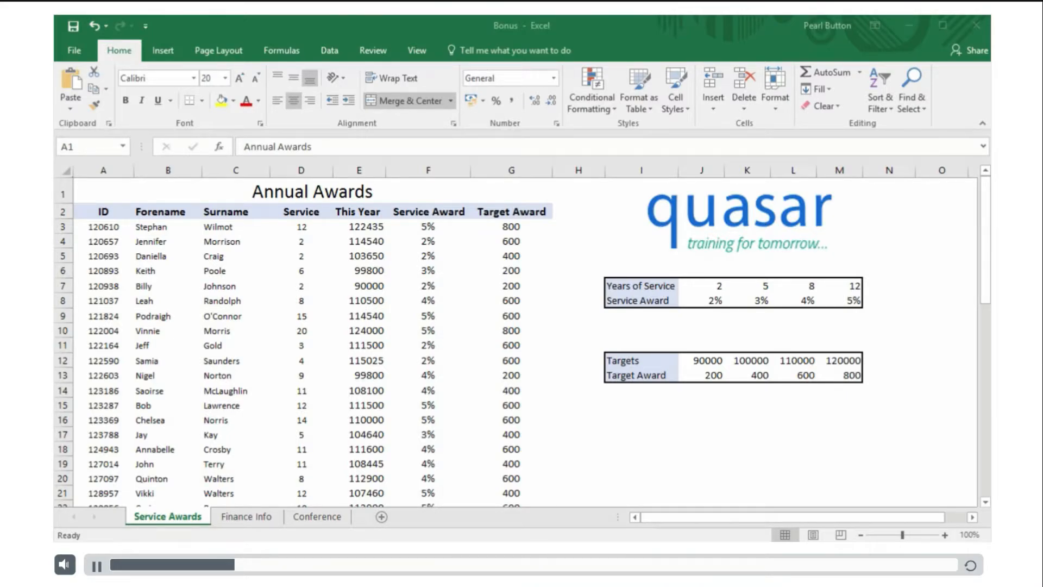
left_click(311, 193)
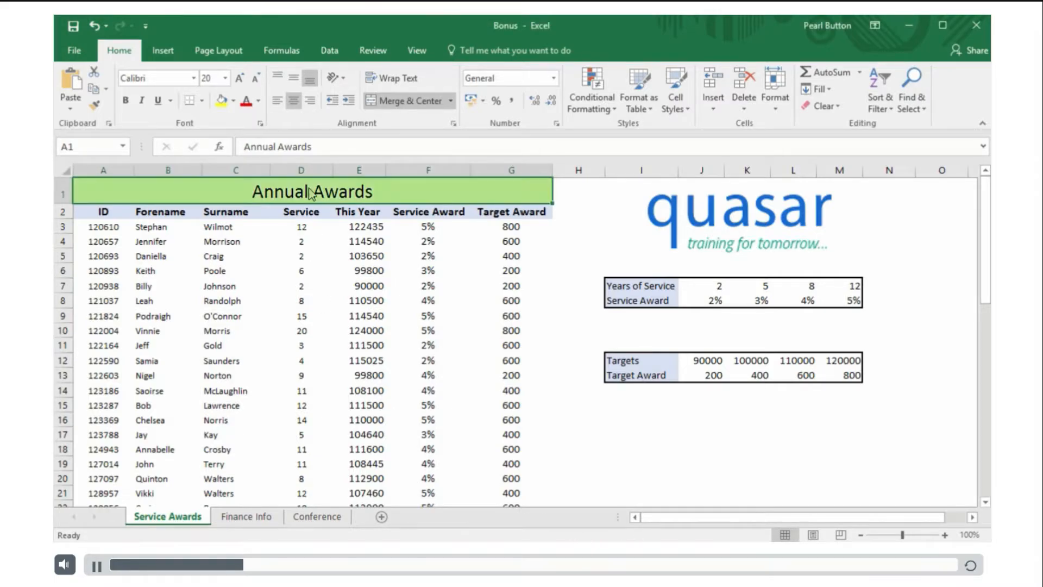
left_click(162, 50)
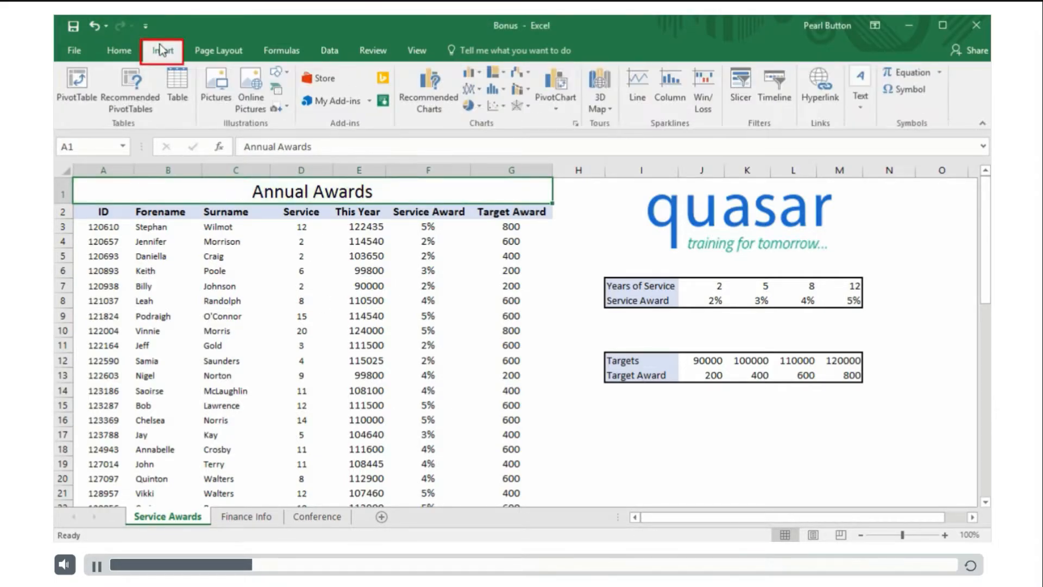
left_click(820, 87)
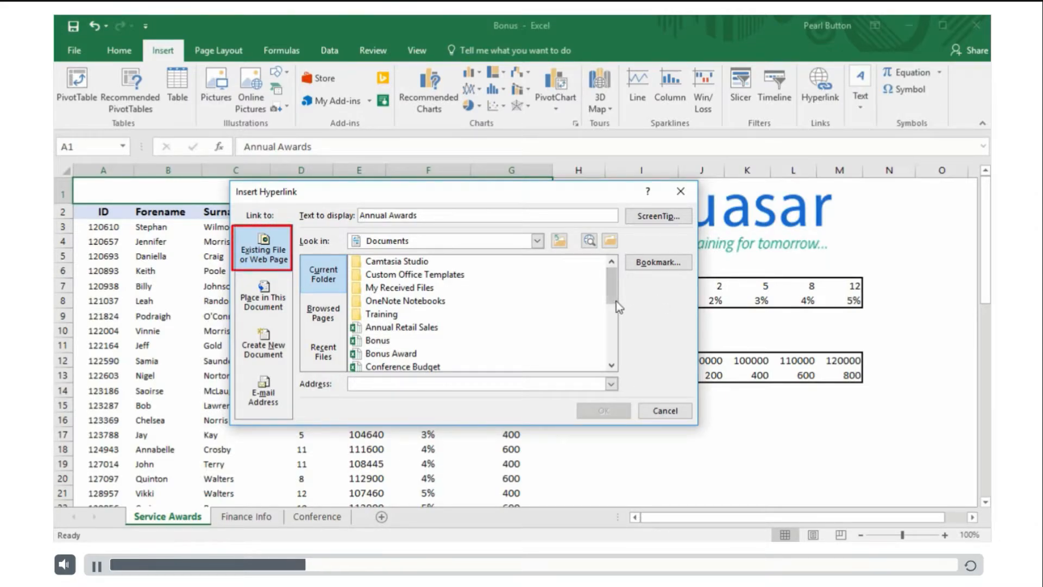
left_click_drag(614, 298, 612, 324)
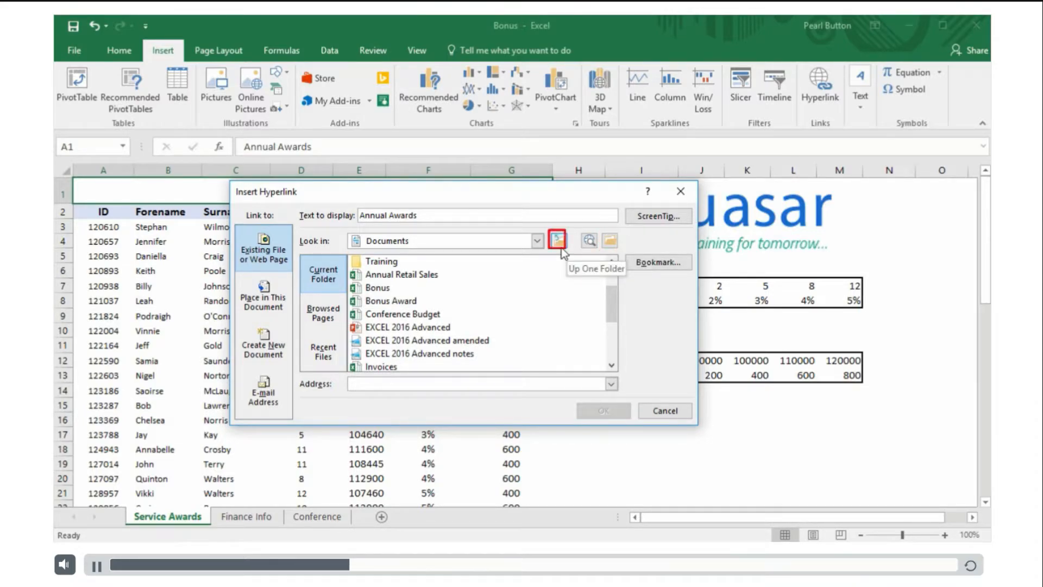
left_click(390, 369)
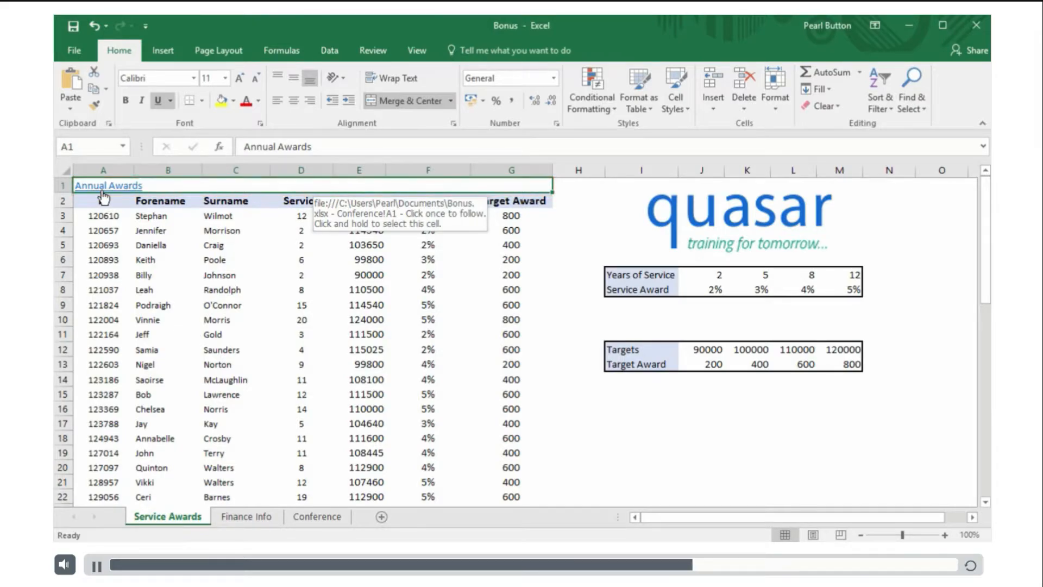
Step: Test the Annual Awards hyperlink by following it to the Conference sheet, and return to the Service Awards sheet
left_click(103, 190)
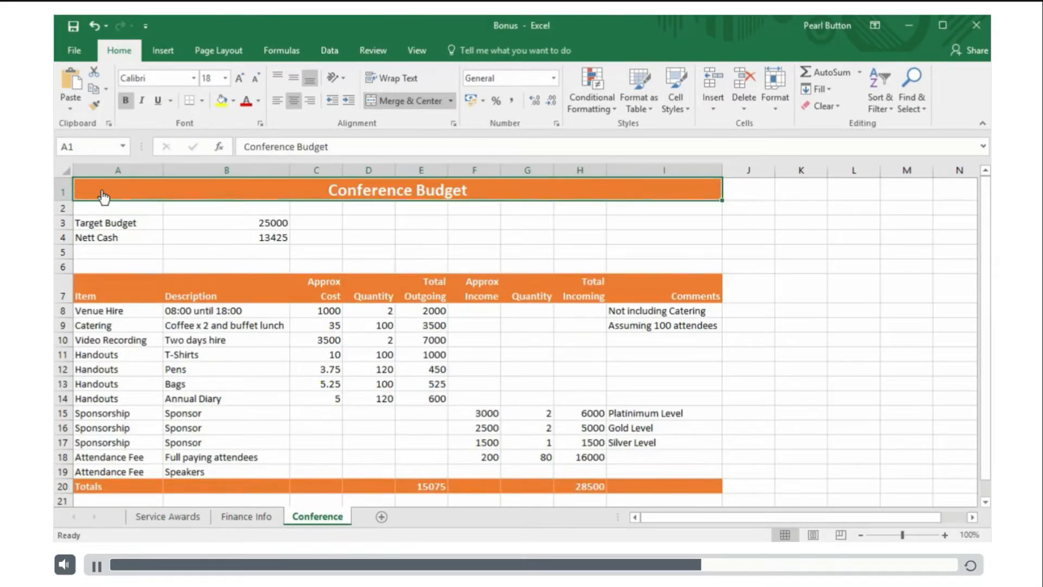
left_click(160, 518)
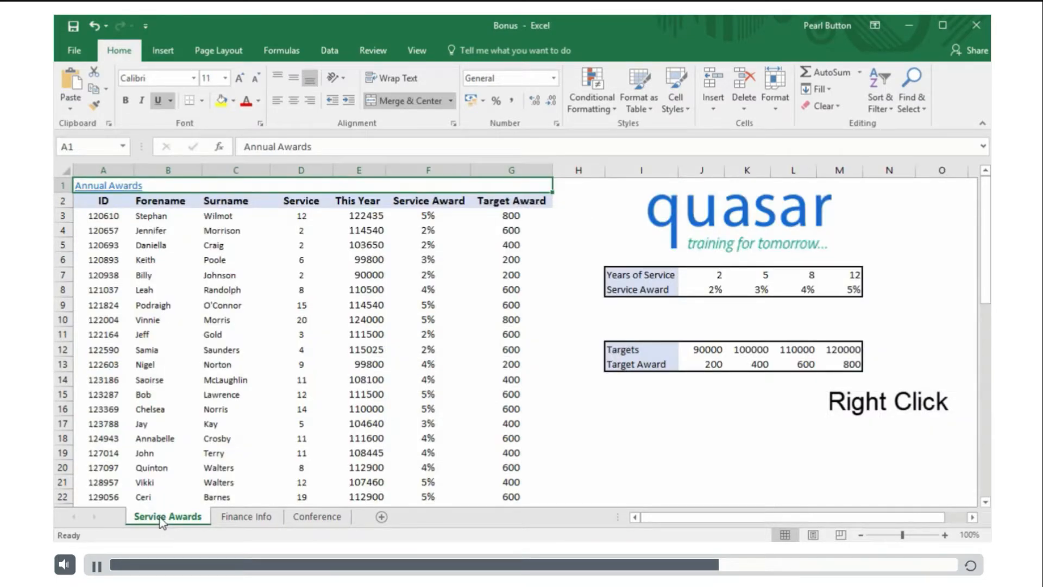
right_click(670, 219)
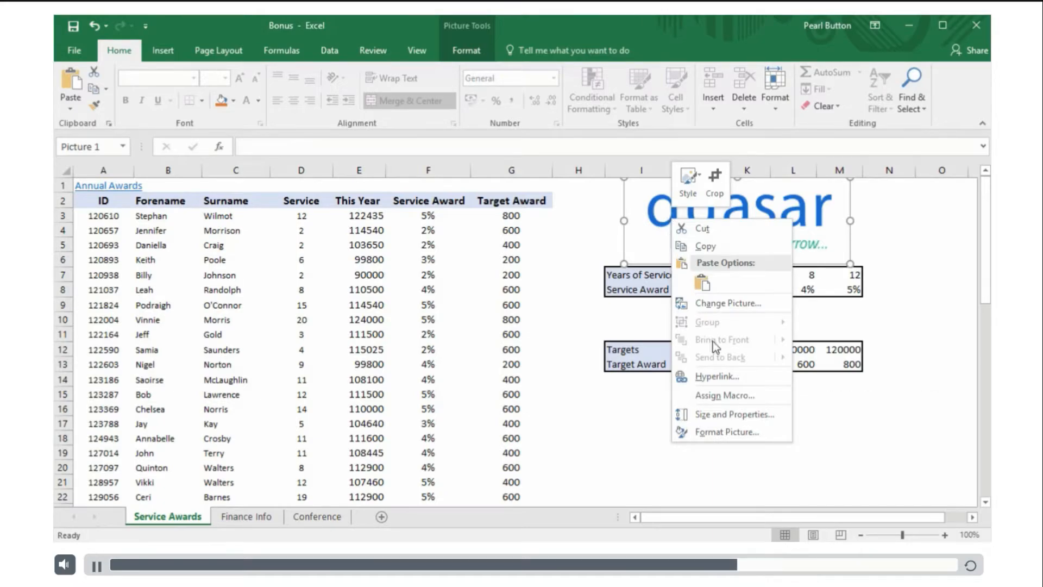
left_click(715, 376)
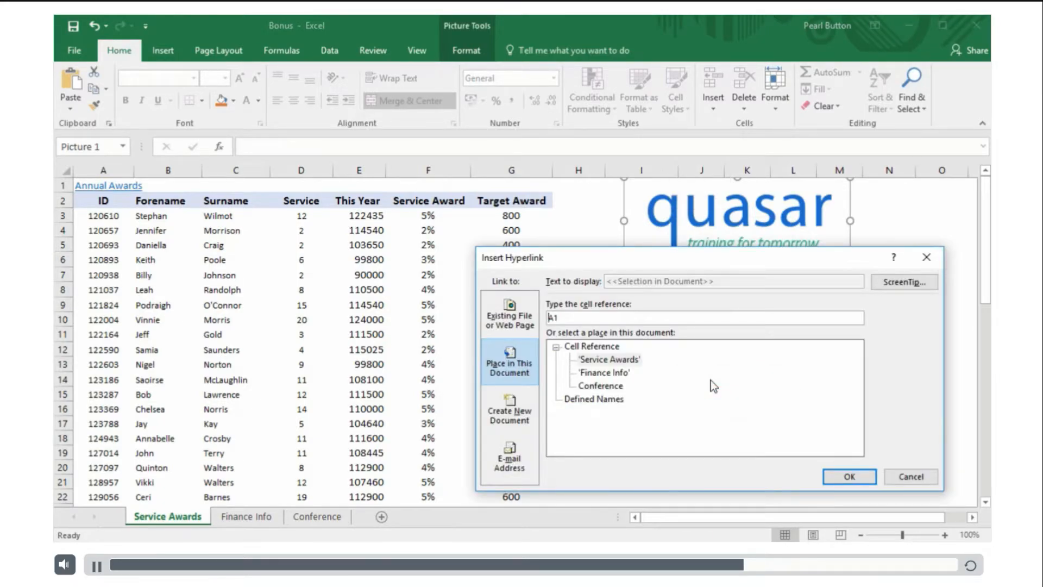
left_click(511, 316)
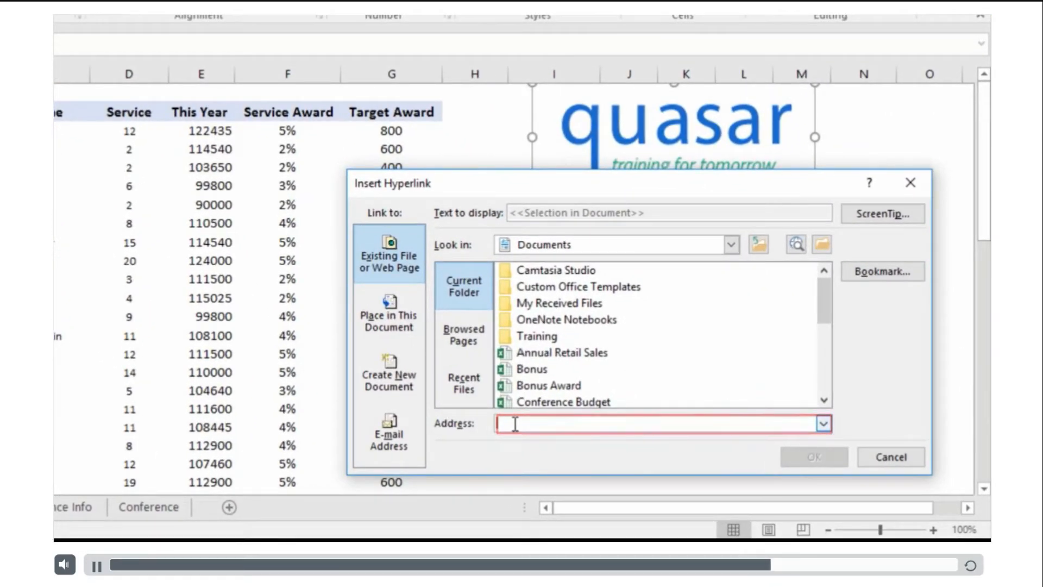
left_click(514, 423)
type("http://www.quasar.co.uk")
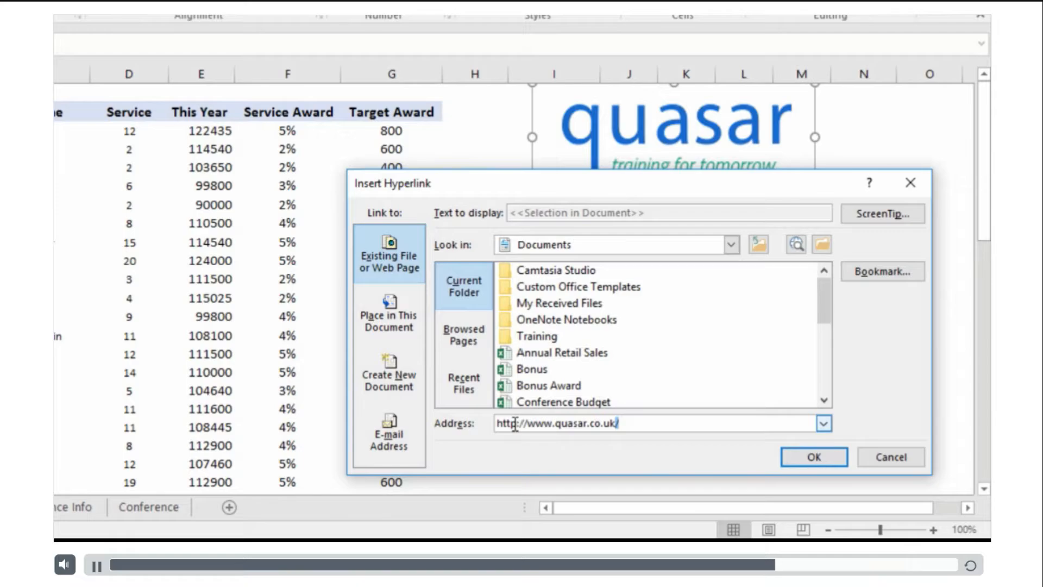
Step: Give the logo hyperlink the ScreenTip "Click here to open our home page" and apply the link
left_click(866, 214)
type("Click here to open our home page")
left_click(661, 358)
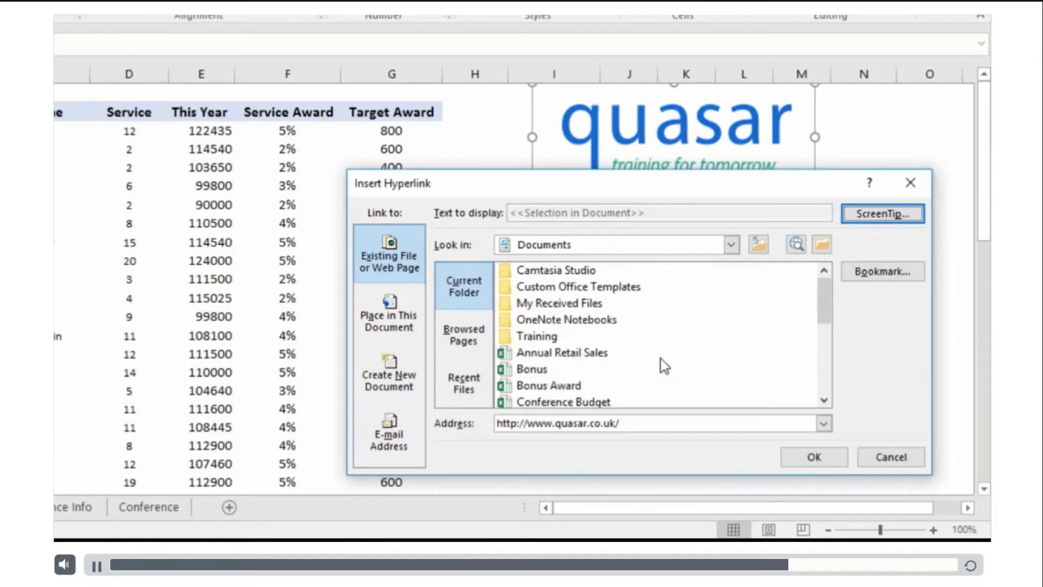
left_click(819, 465)
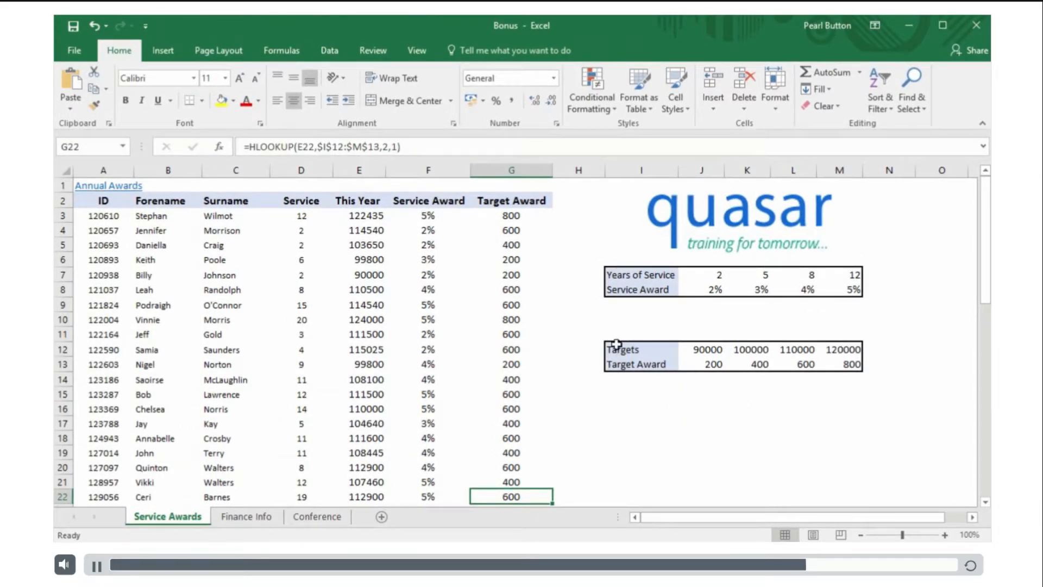
Step: Test the logo's ScreenTip and hyperlink by opening the quasar home page, and close the browser to return to the workbook
mouse_move(660, 241)
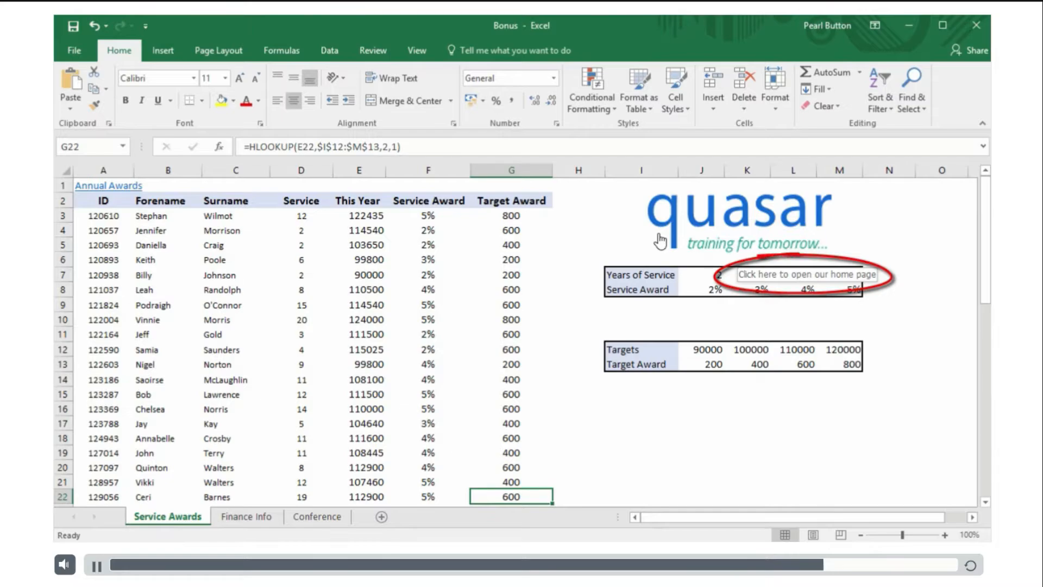
left_click(658, 235)
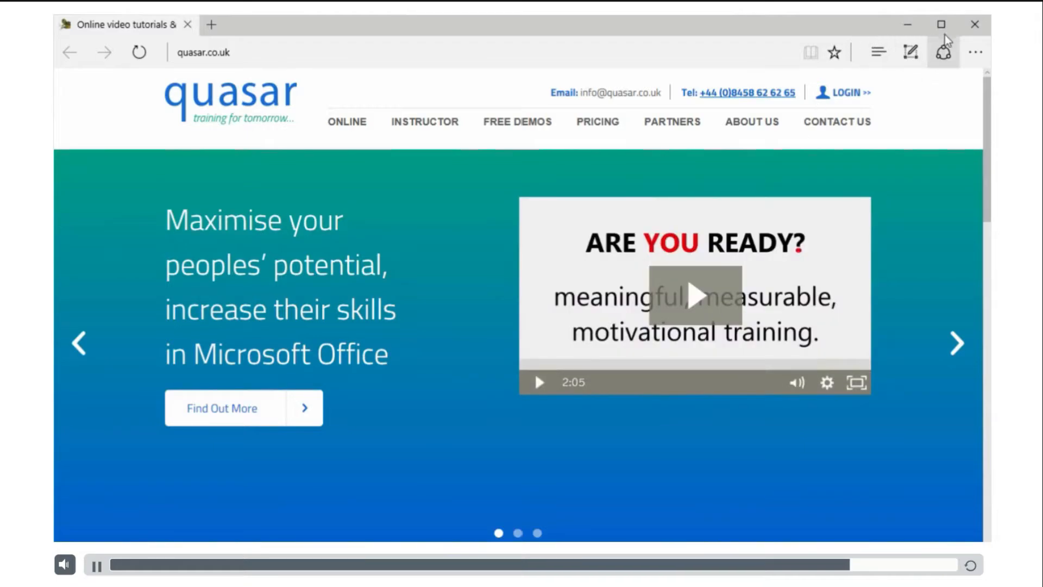
left_click(974, 24)
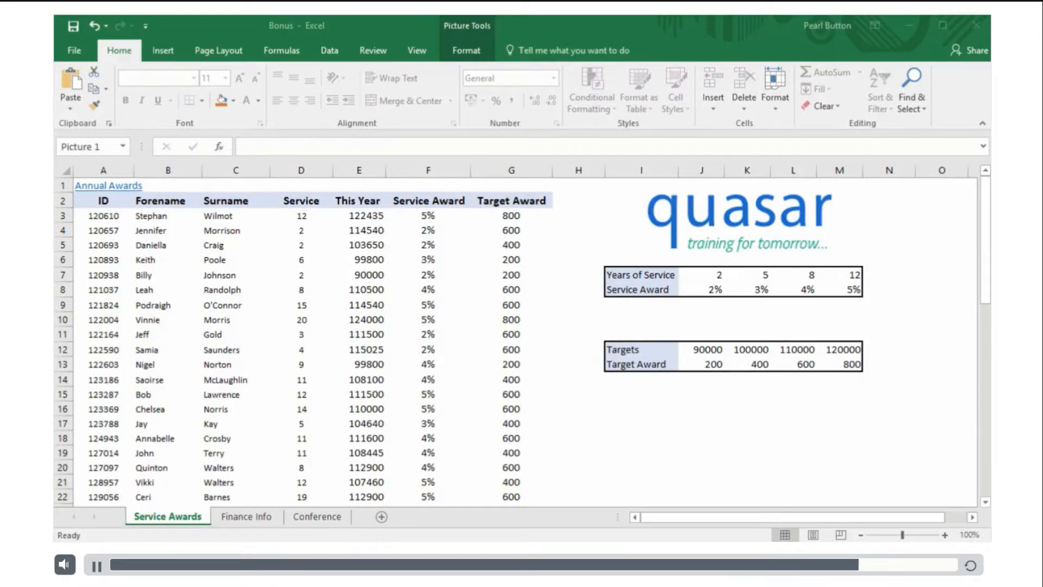
Step: Edit the Annual Awards hyperlink in A1 to show the ScreenTip "Conference information", and check the tip on the cell
right_click(106, 188)
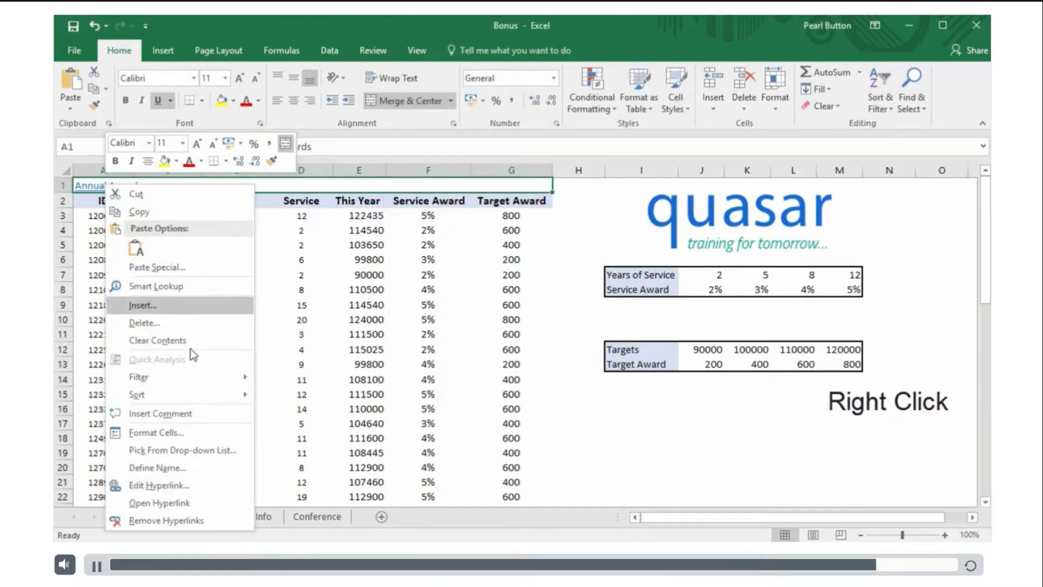
left_click(197, 487)
left_click(553, 255)
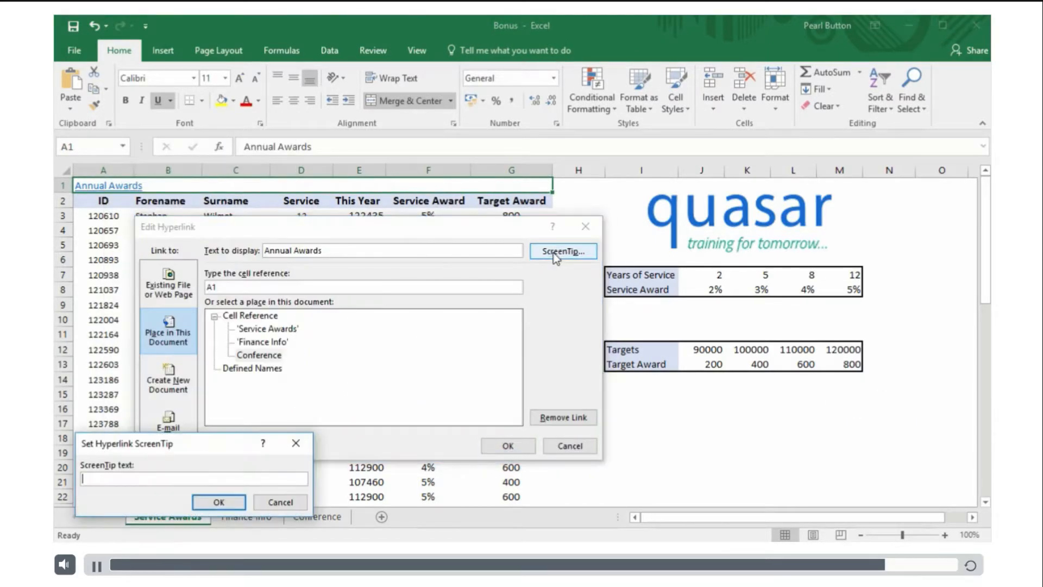
type("Conference information")
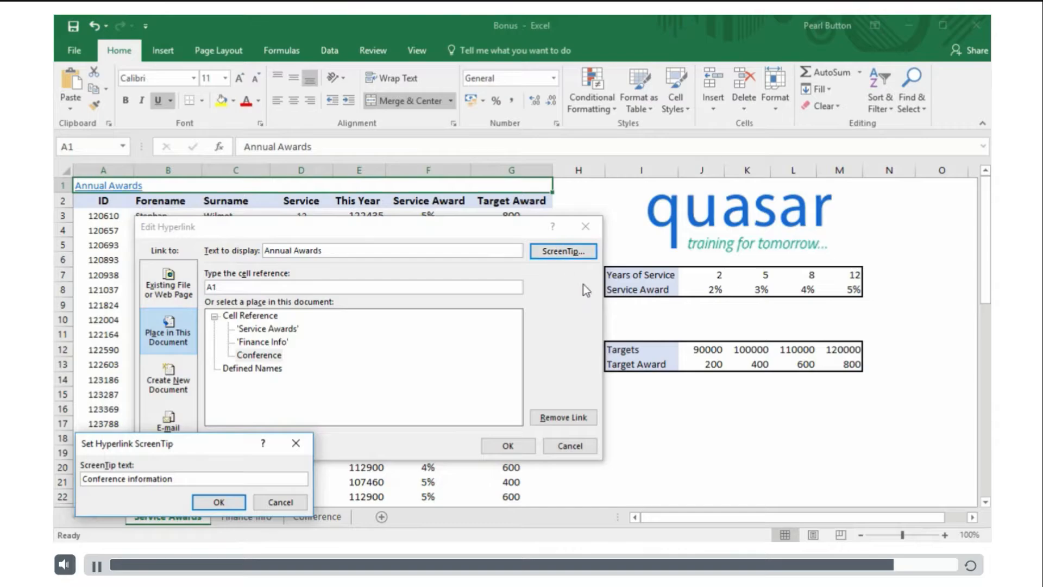
left_click(218, 501)
left_click(500, 449)
mouse_move(129, 191)
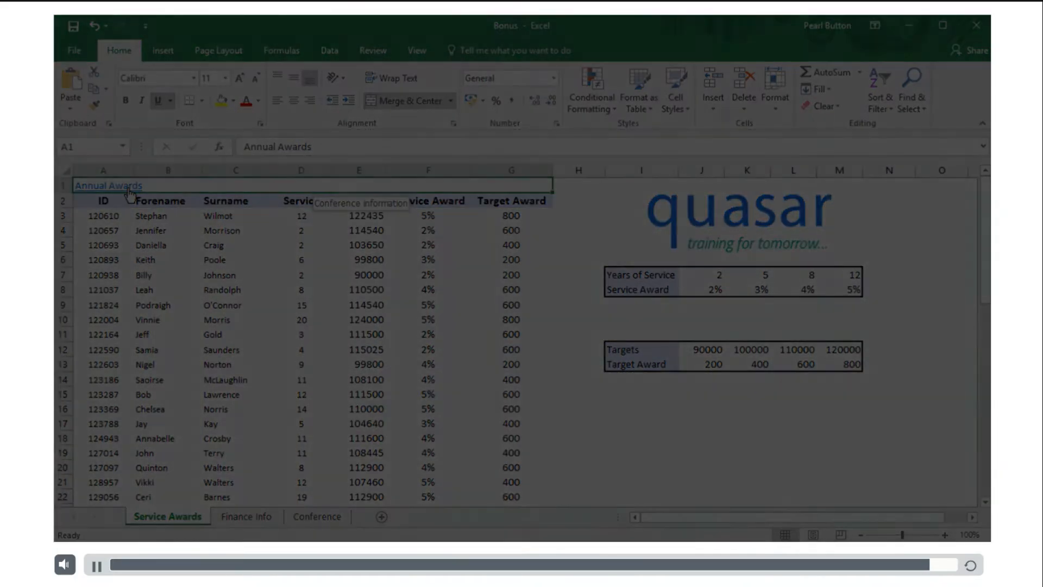
left_click(528, 380)
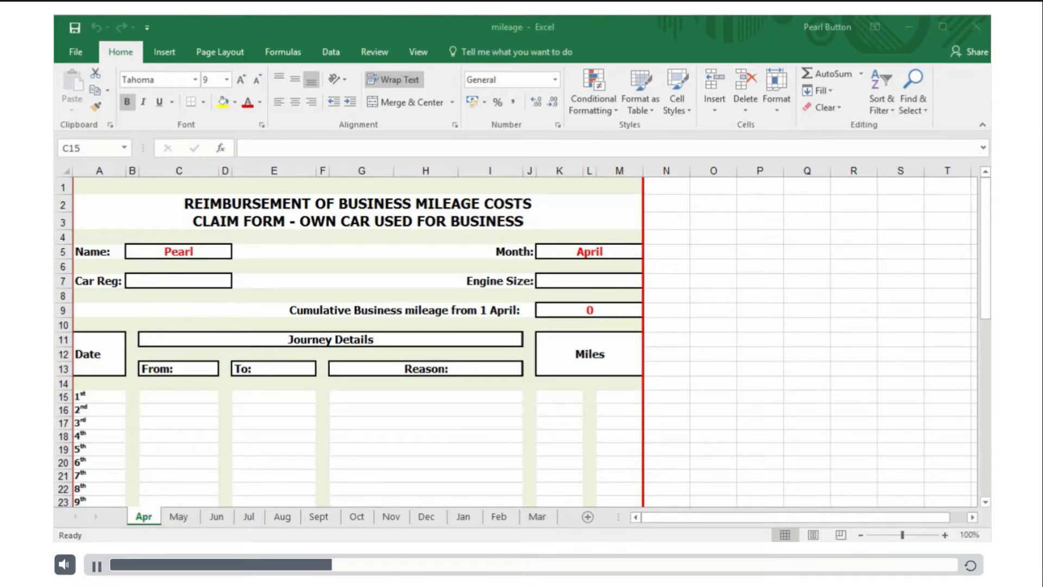
Step: Save the mileage workbook as an Excel Template (*.xltx) named mileage in the Custom Office Templates folder, and close it
left_click(81, 53)
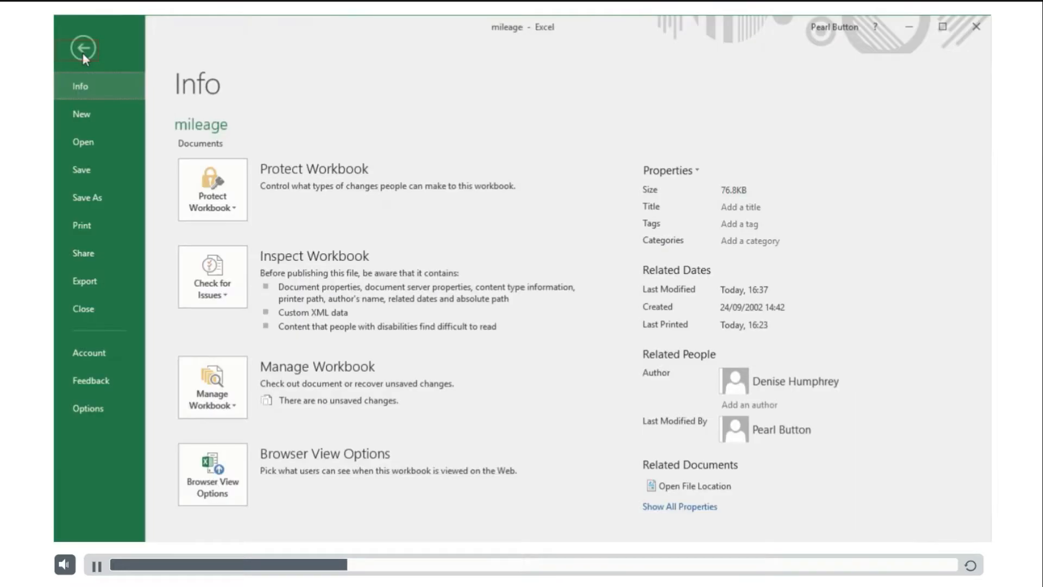
left_click(93, 195)
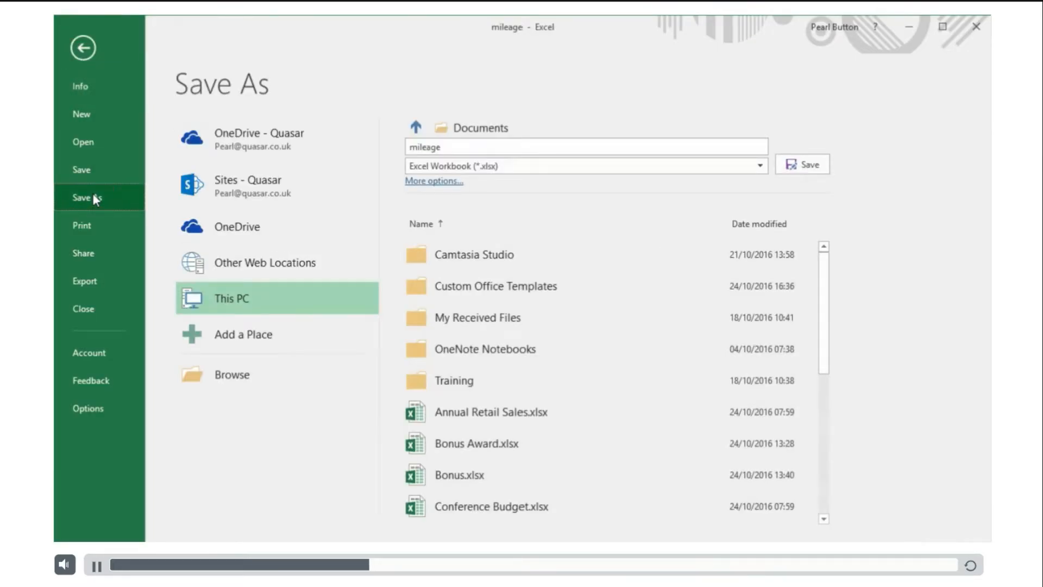
key("F12")
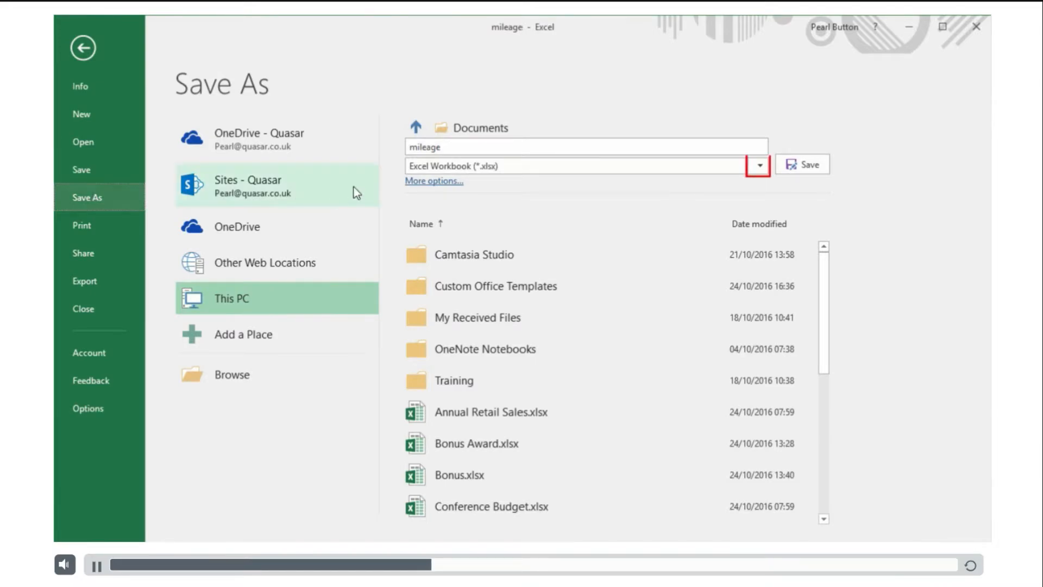
left_click(760, 166)
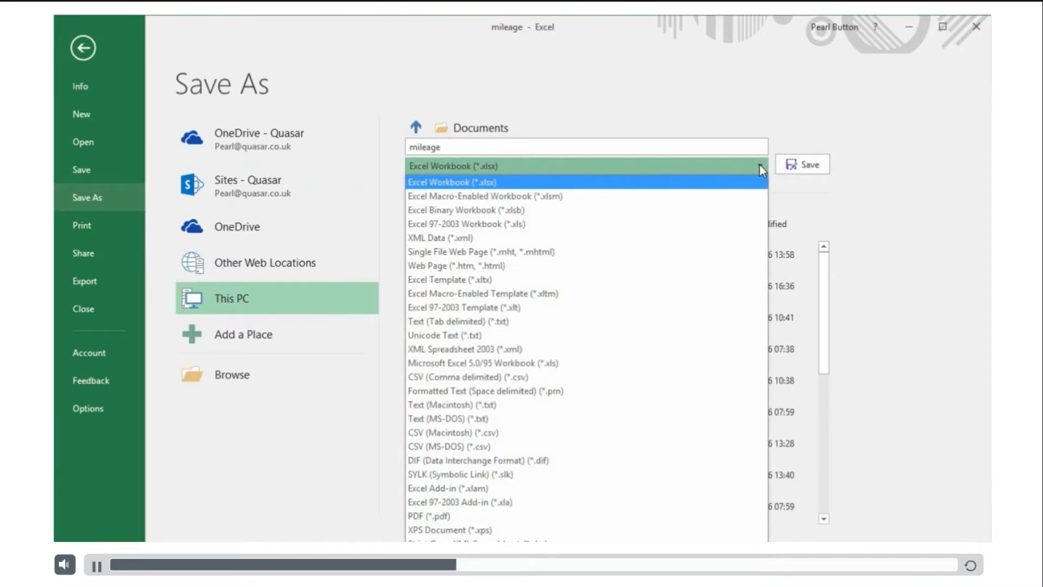
left_click(722, 282)
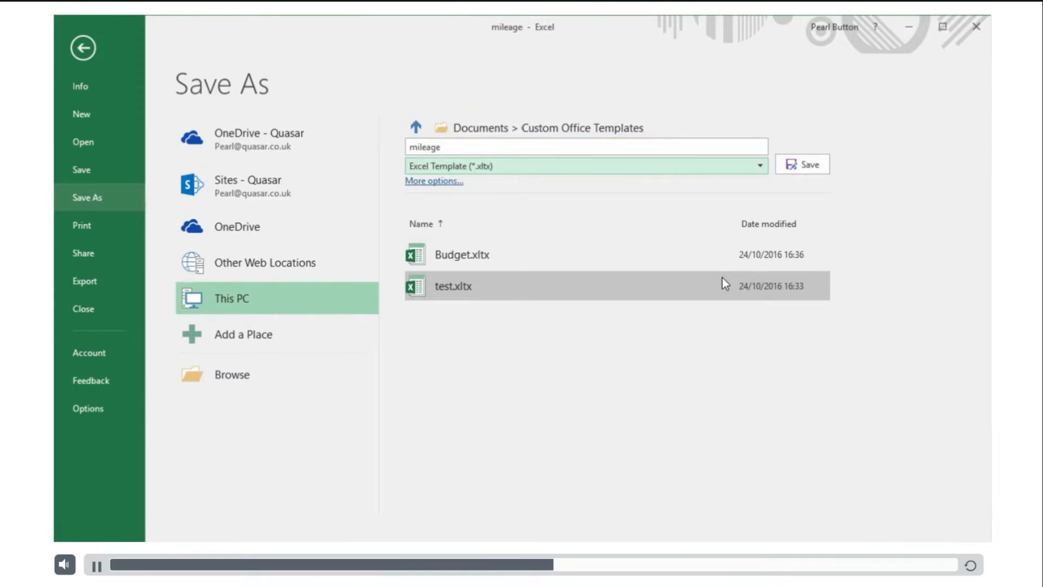
left_click(472, 147)
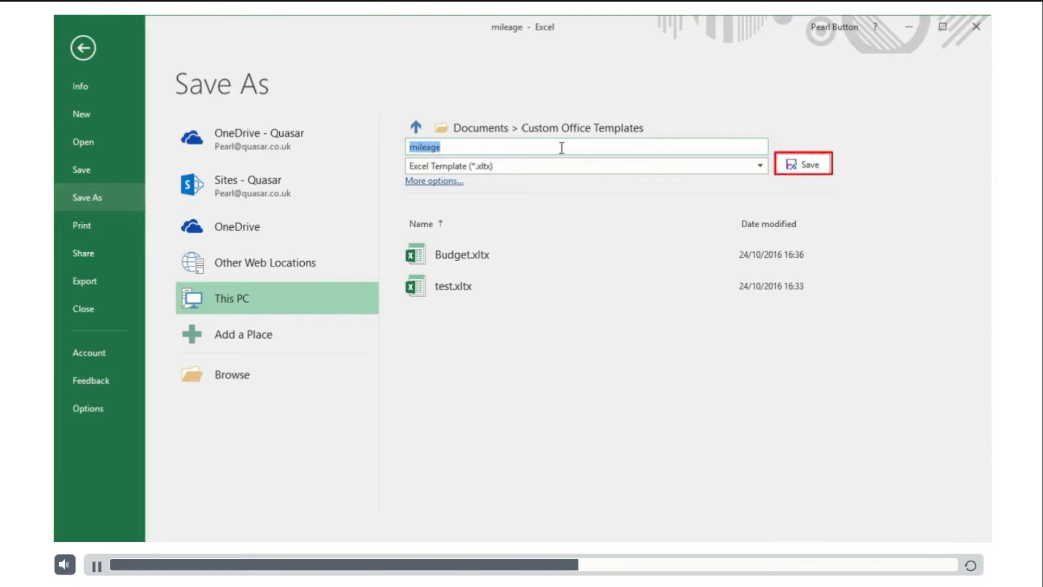
left_click(783, 165)
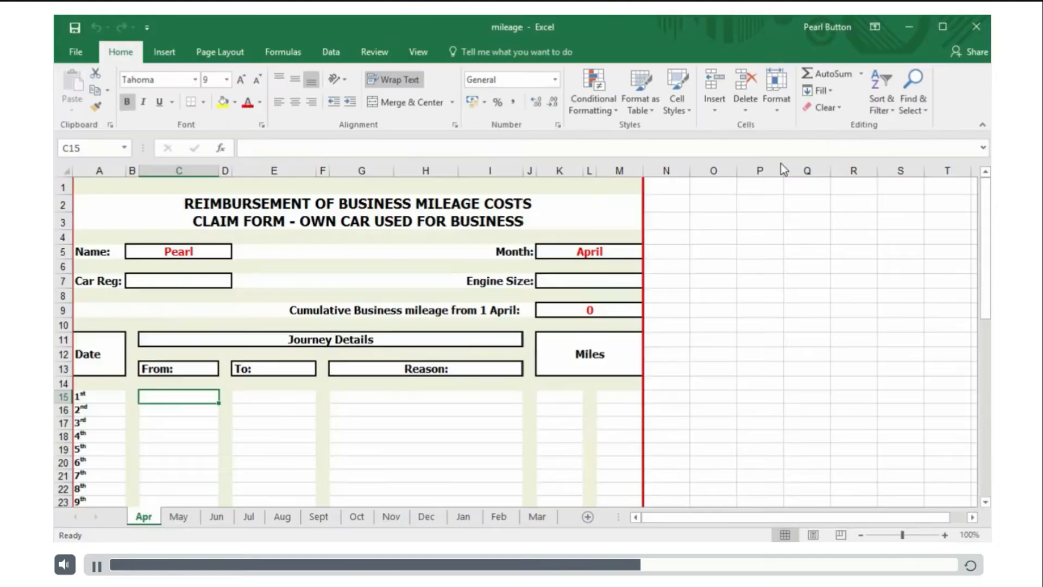
left_click(971, 31)
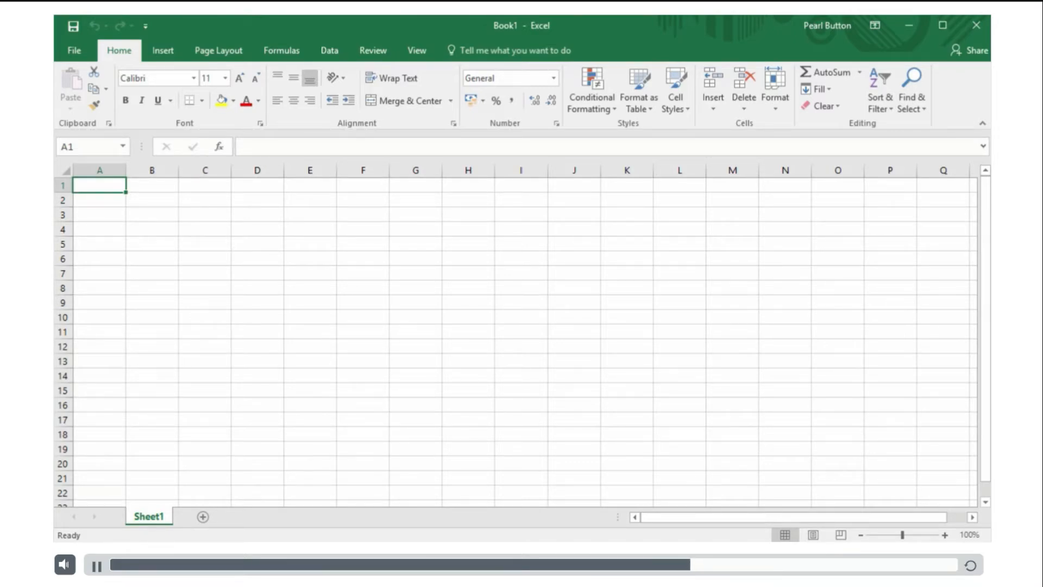
Step: Create a new workbook from the personal mileage template
left_click(70, 49)
left_click(82, 113)
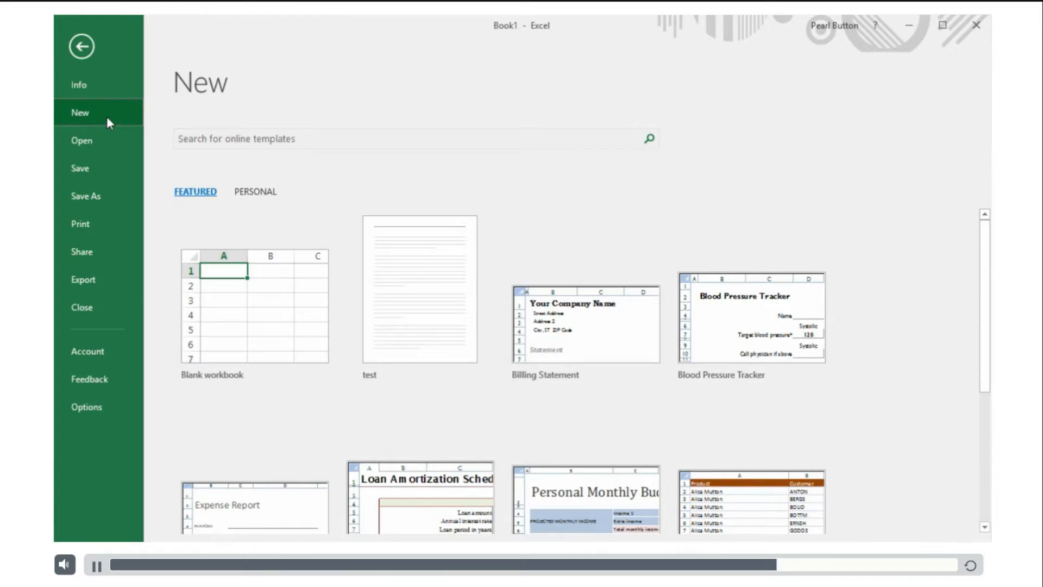
left_click(251, 193)
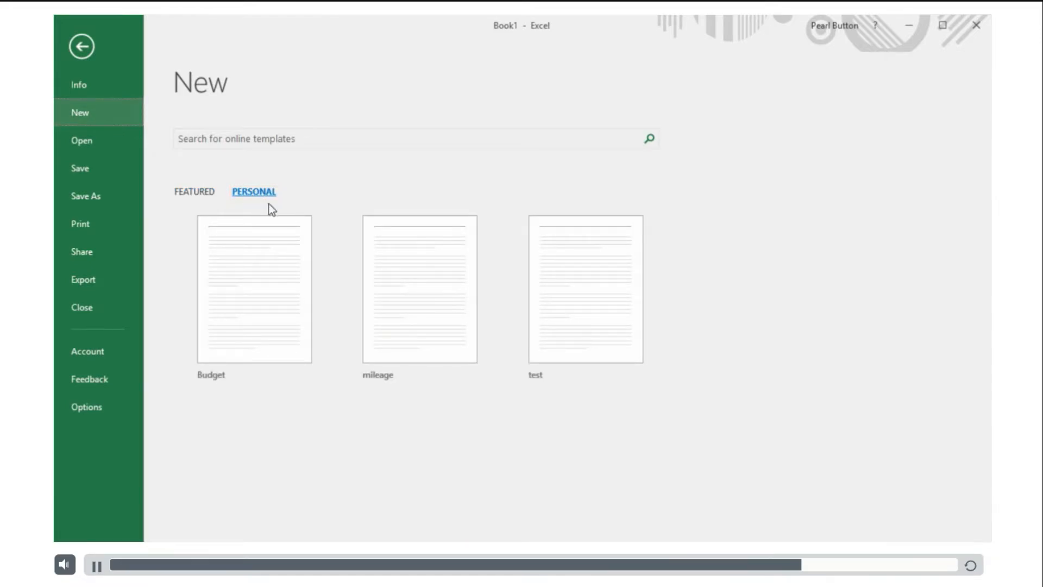
left_click(406, 283)
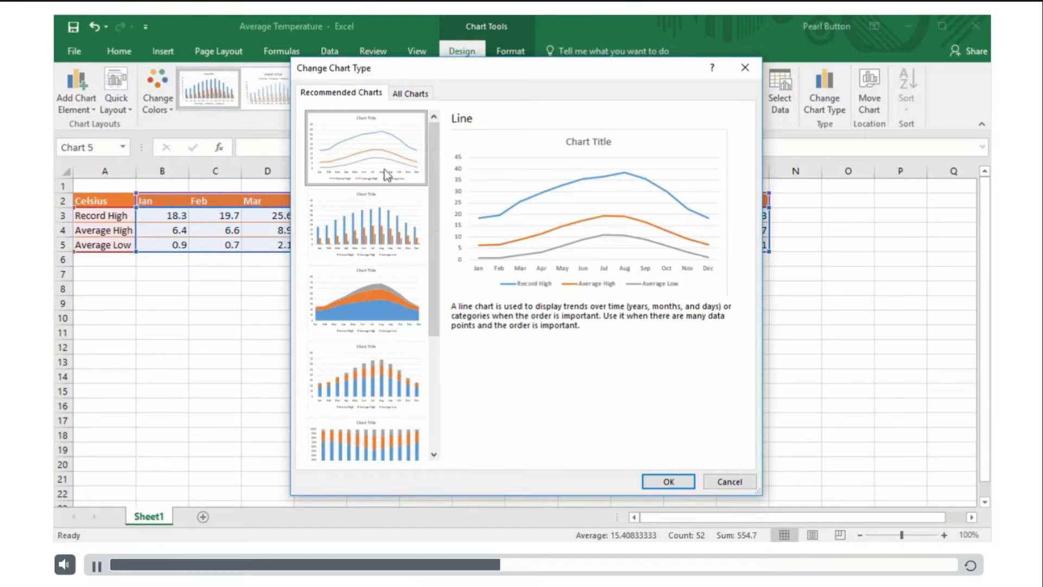
Step: Preview the recommended charts and the full range of chart categories, from Line, Pie and Bar through Sunburst and Combo, for the temperature data
left_click(376, 234)
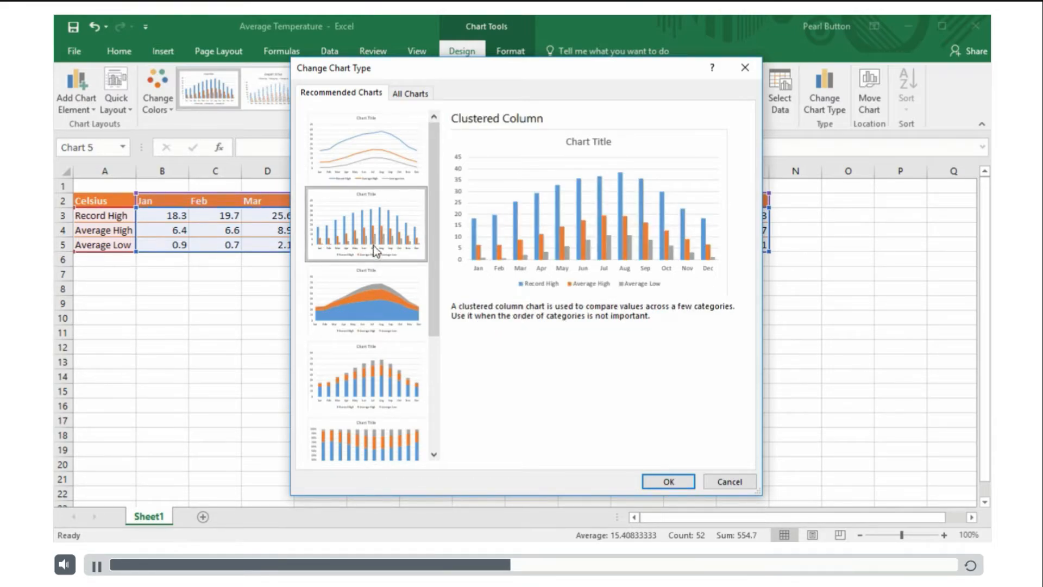
left_click(377, 305)
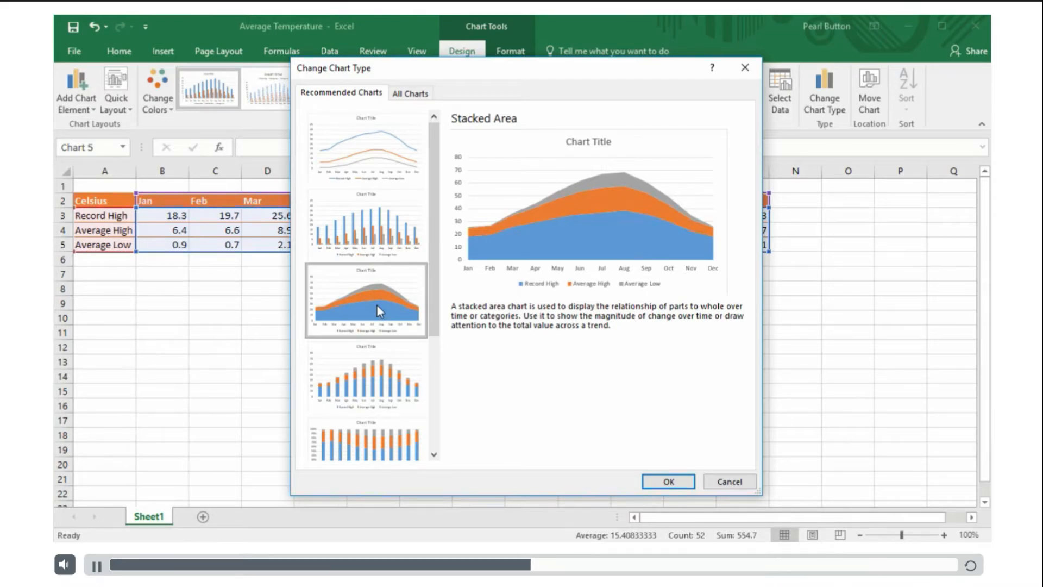
left_click(410, 93)
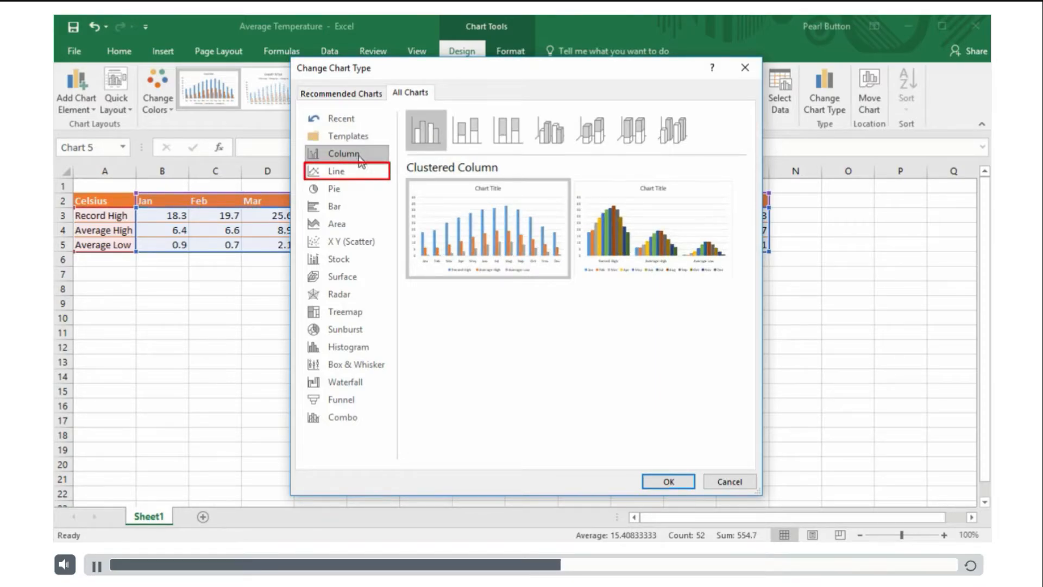
left_click(352, 172)
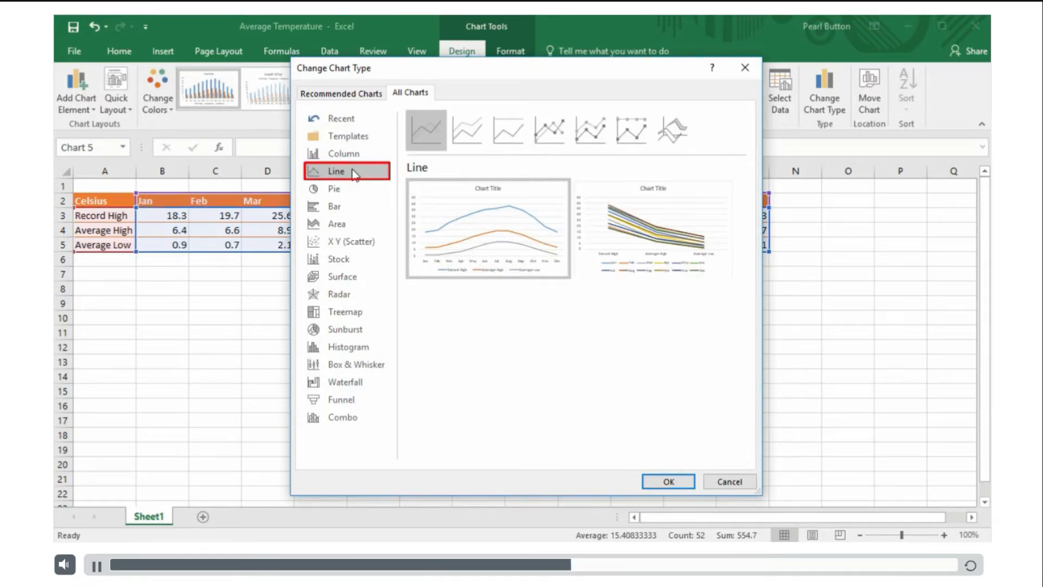
left_click(371, 190)
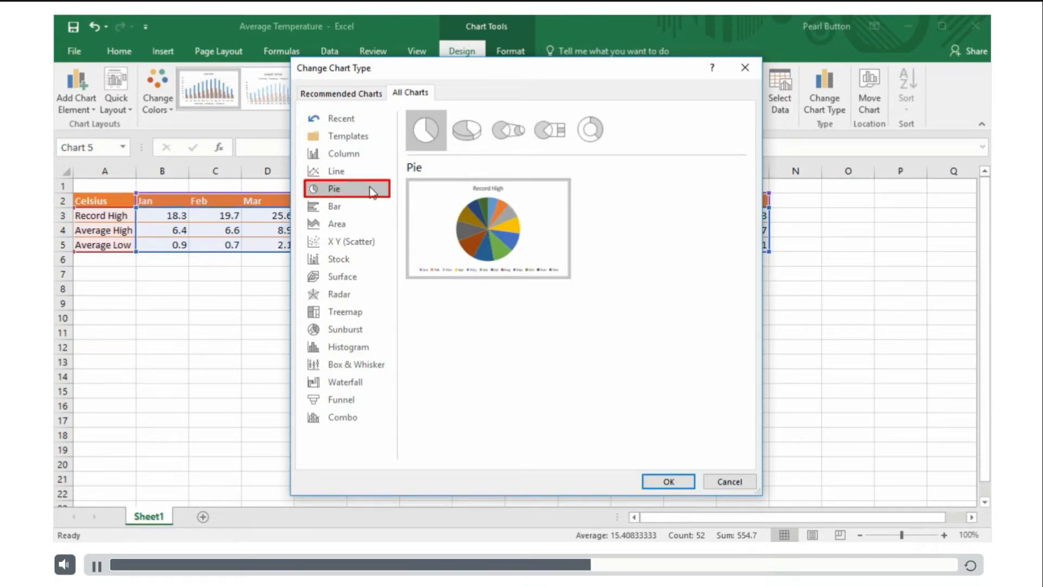
left_click(365, 206)
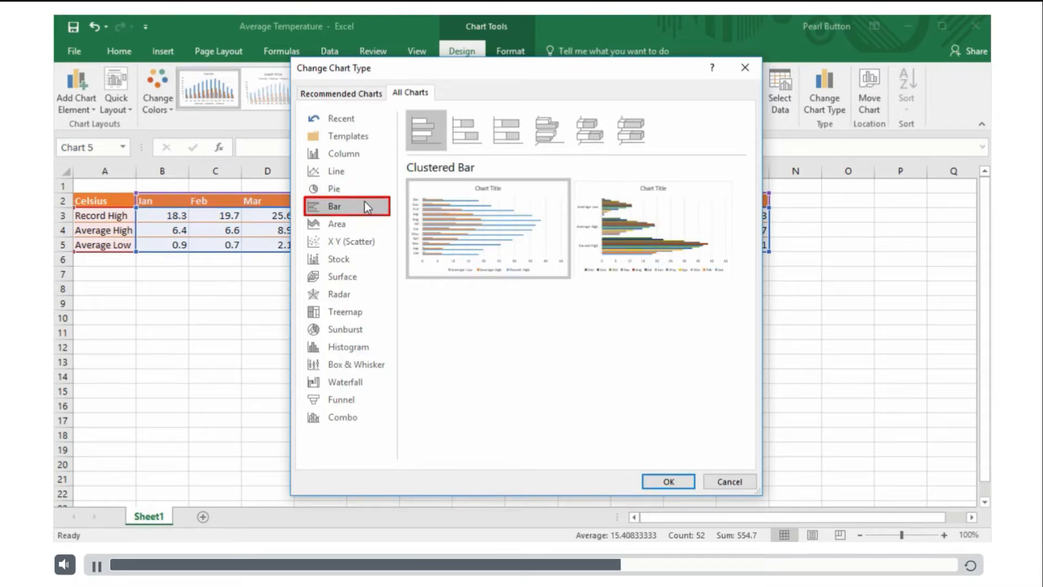
left_click(357, 223)
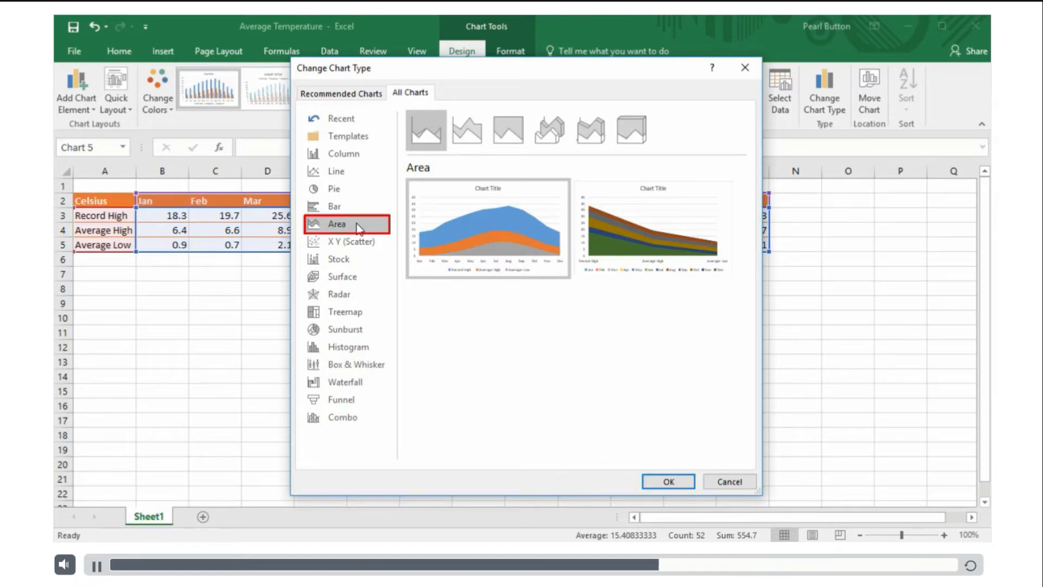
left_click(344, 243)
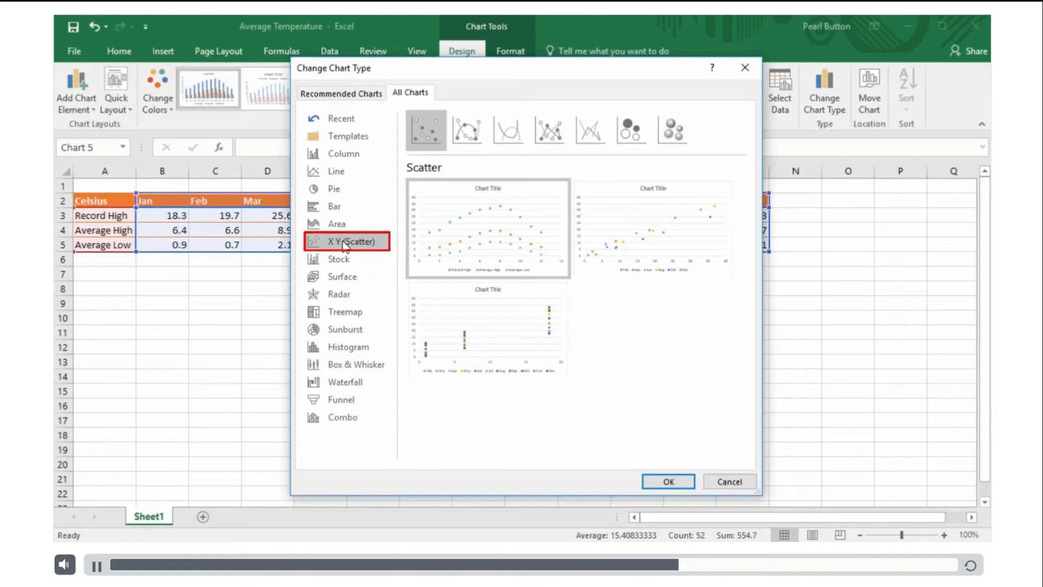
left_click(345, 259)
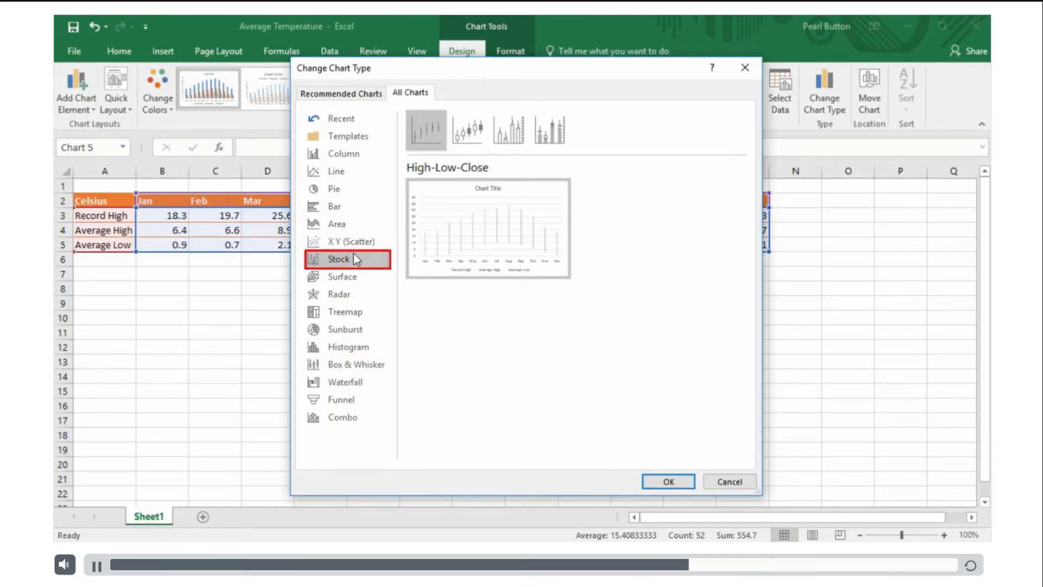
left_click(373, 277)
left_click(373, 294)
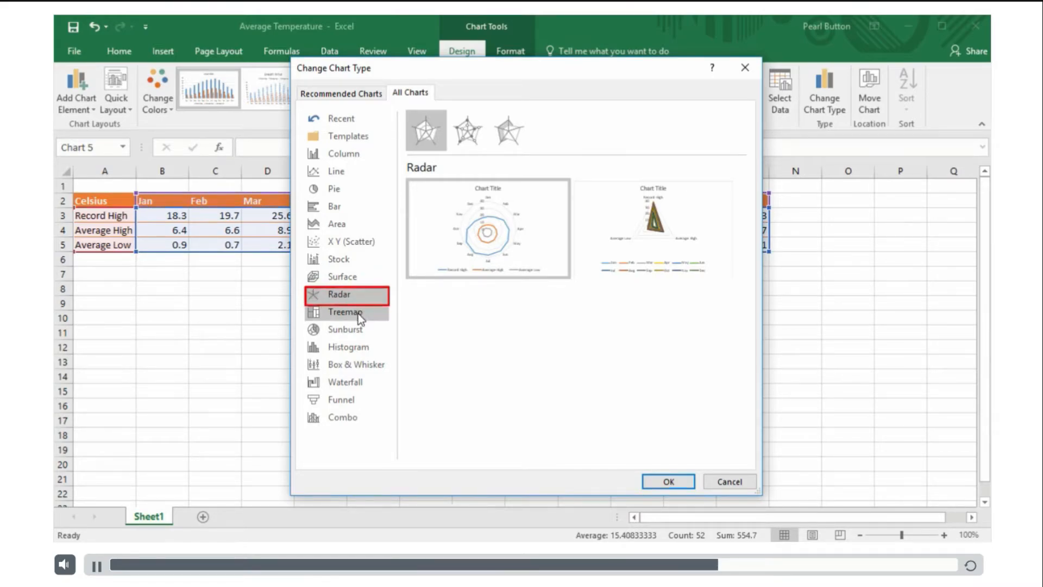
left_click(358, 313)
left_click(357, 328)
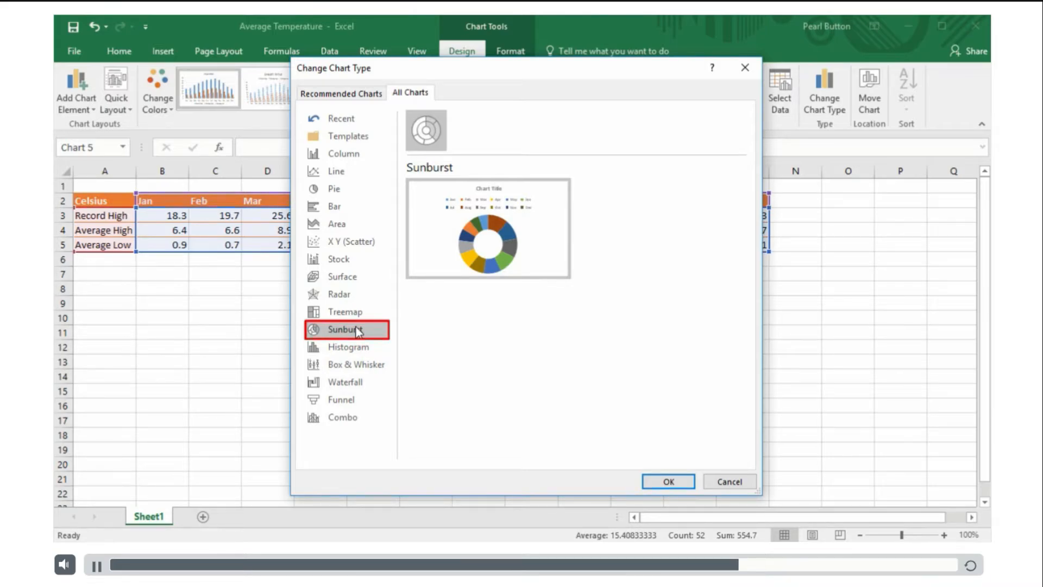
left_click(354, 416)
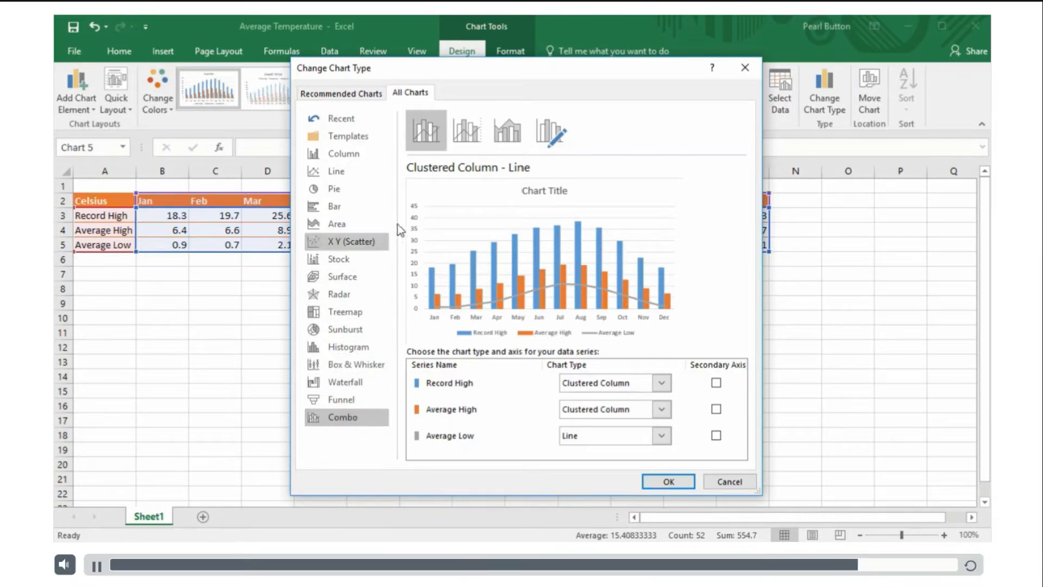
Step: Change the temperature chart's type to Line with Markers
left_click(371, 175)
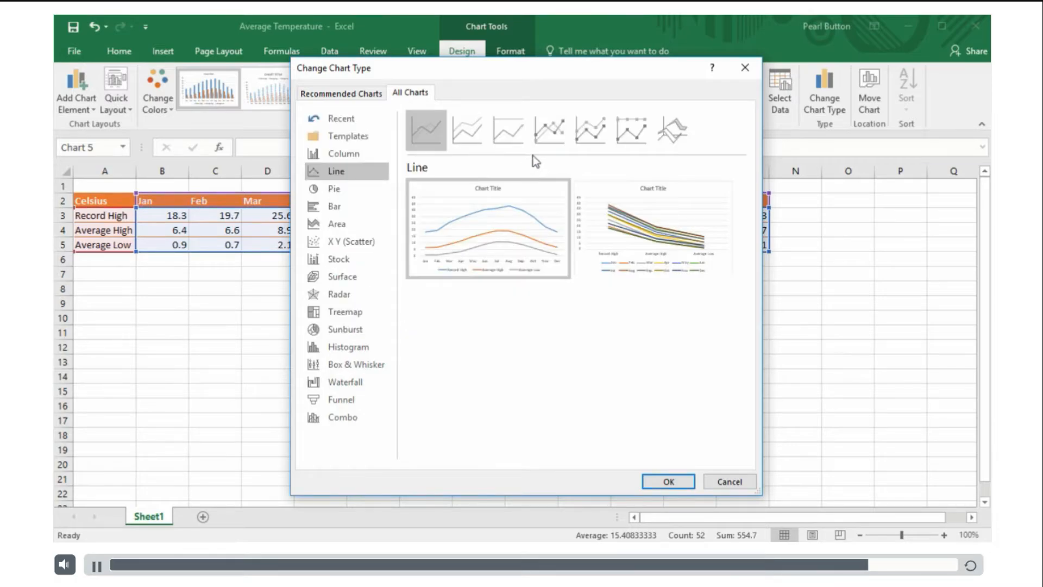
left_click(543, 142)
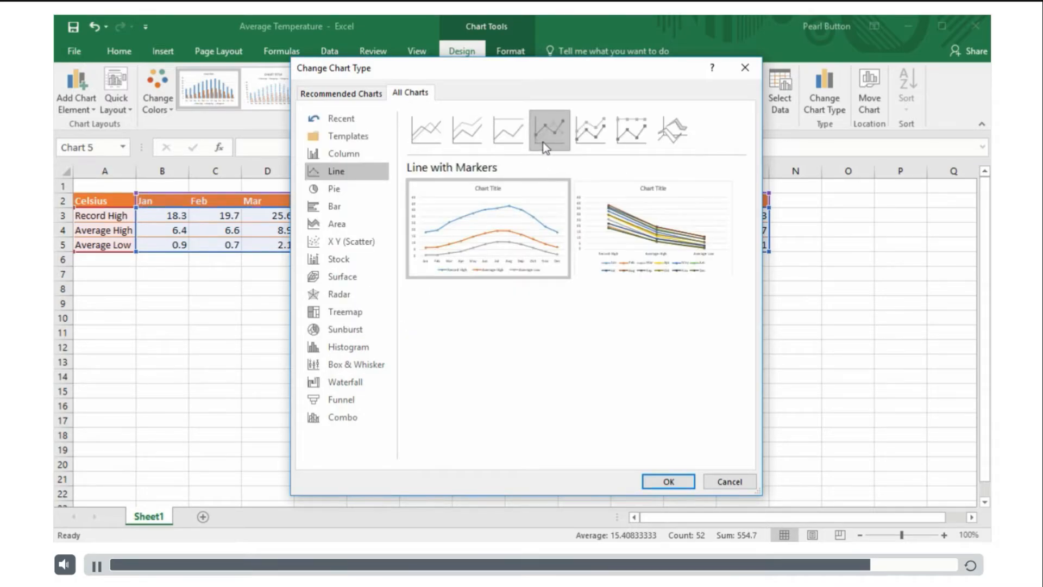
left_click(660, 480)
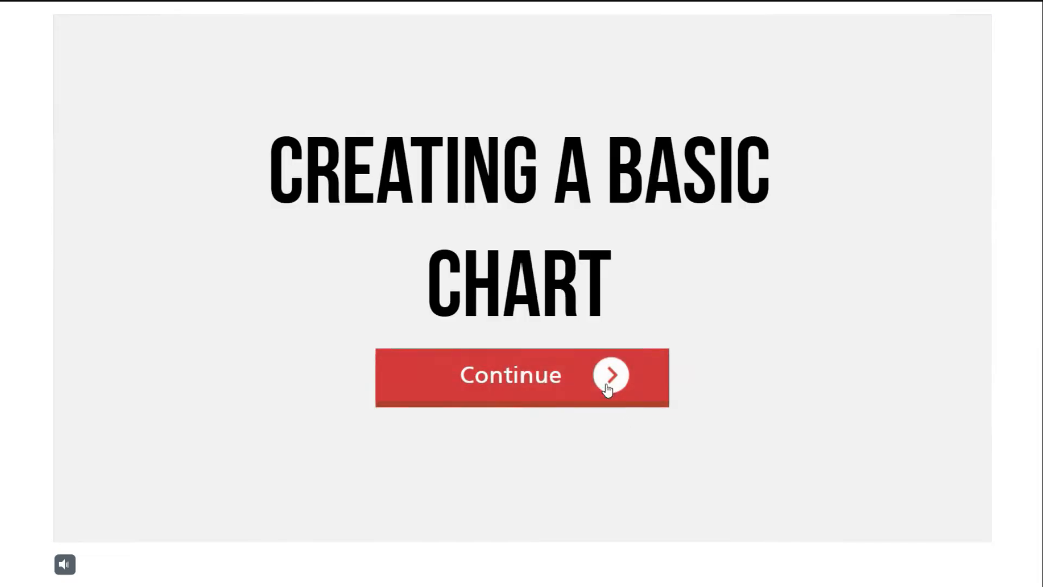
left_click(608, 384)
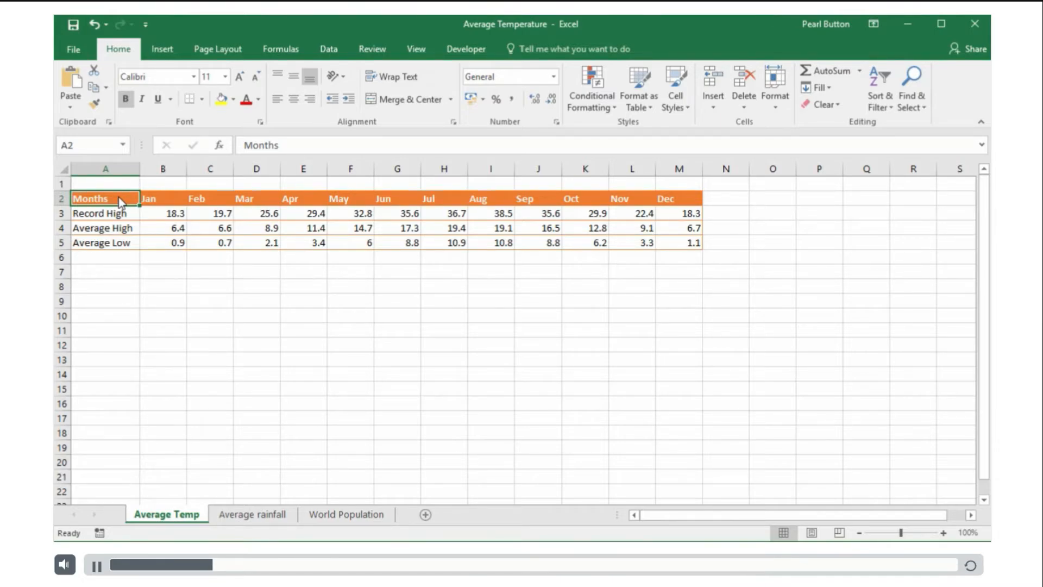
Step: Insert a stacked area chart from the monthly temperature table on the Average Temp sheet and apply the dark grey gradient chart style
left_click(152, 49)
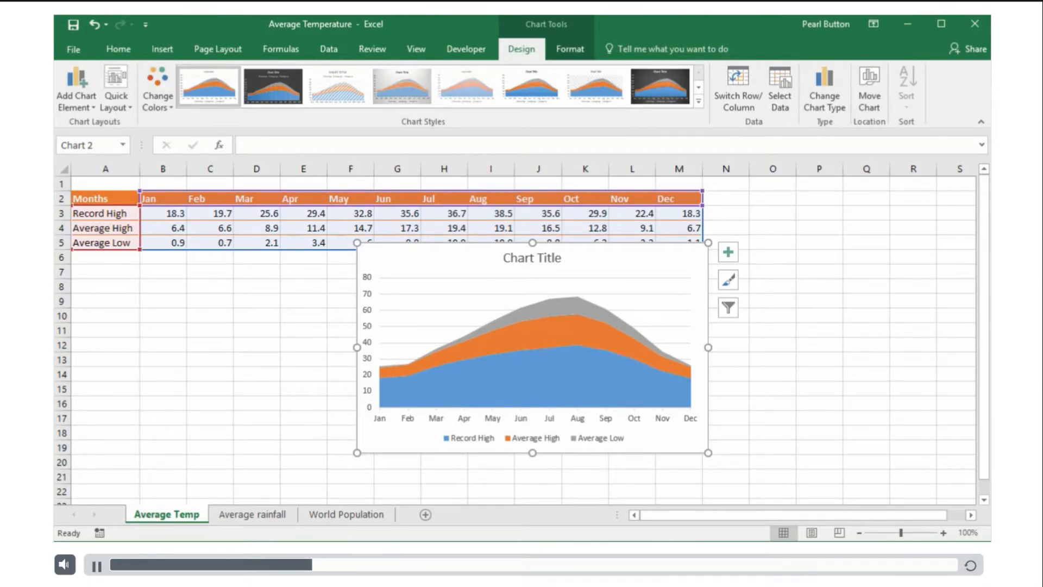
left_click(559, 49)
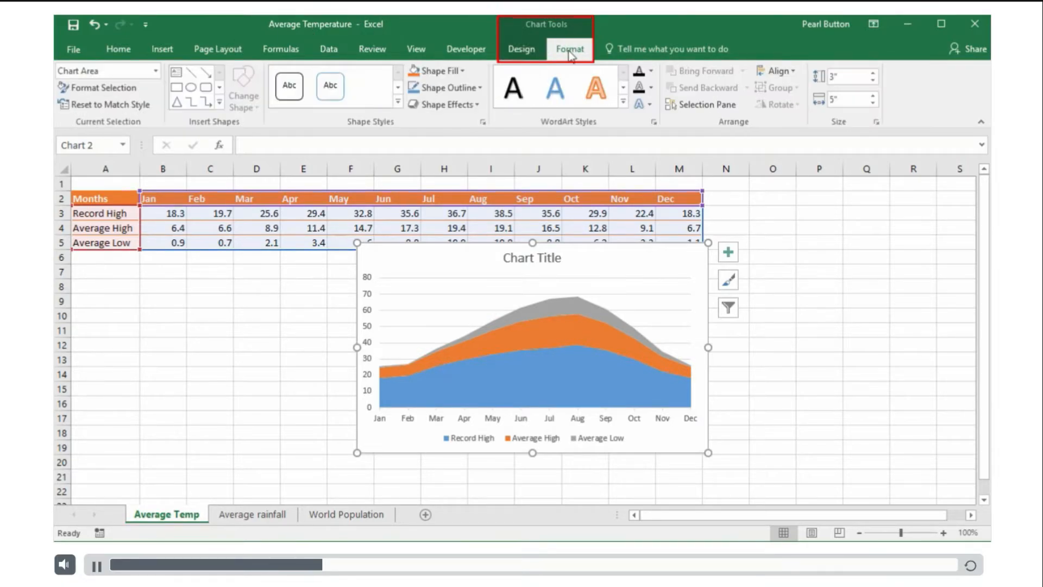
left_click(526, 50)
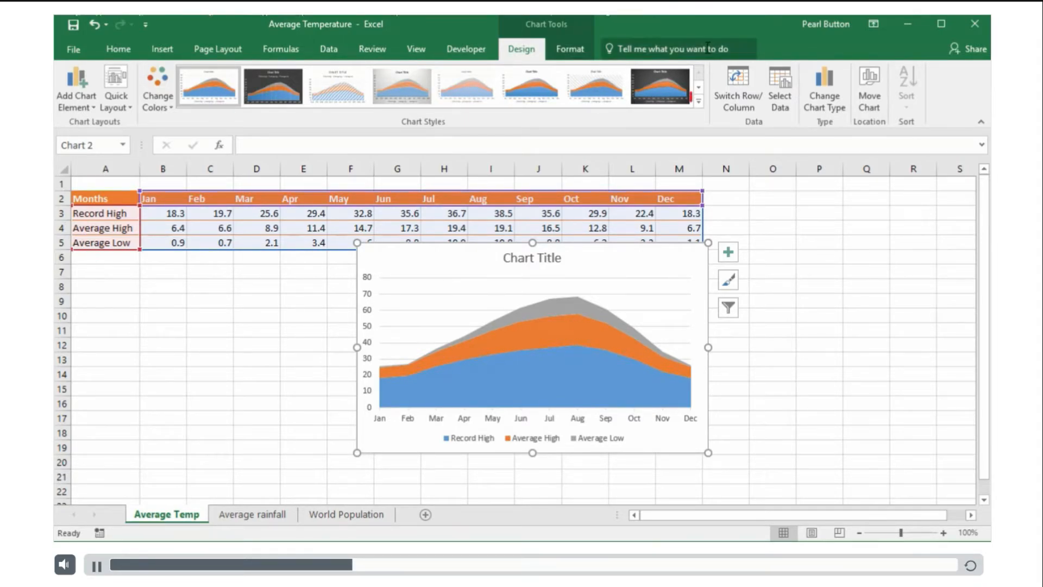
left_click(700, 102)
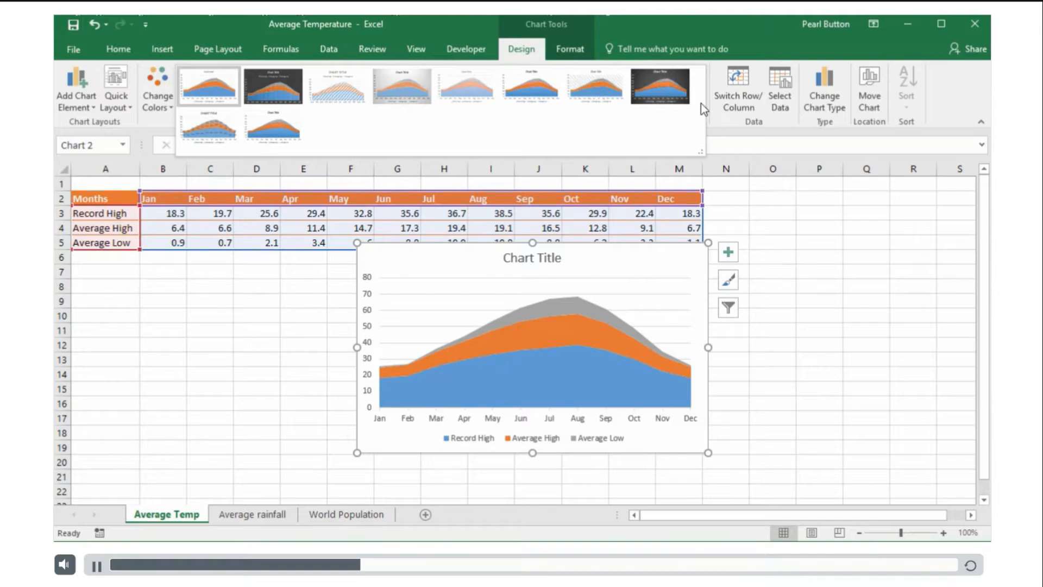
left_click(673, 97)
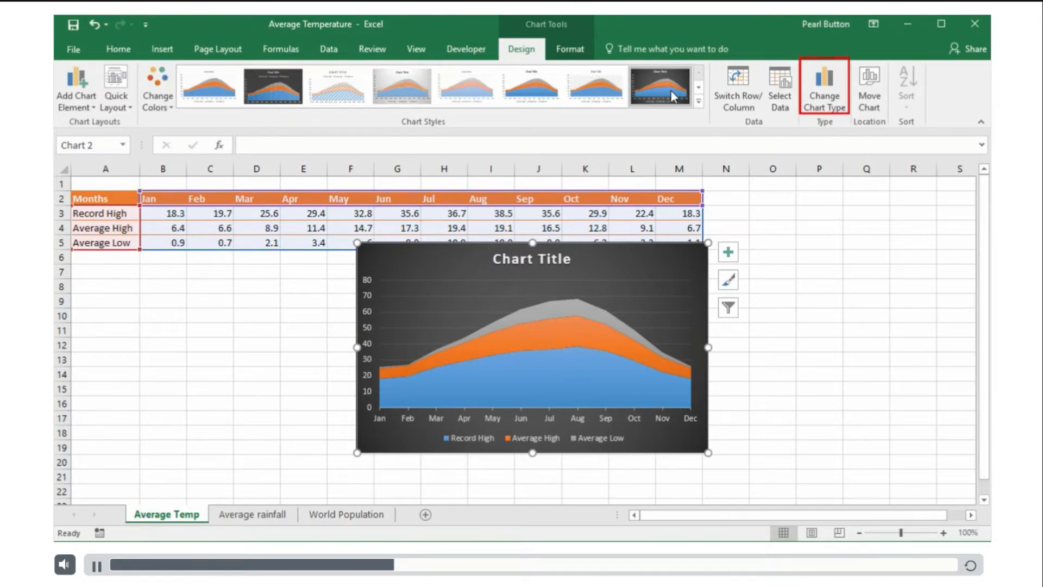
Step: Change the stacked area chart to the basic Area type and move the chart to the empty cells below the temperature table
left_click(824, 87)
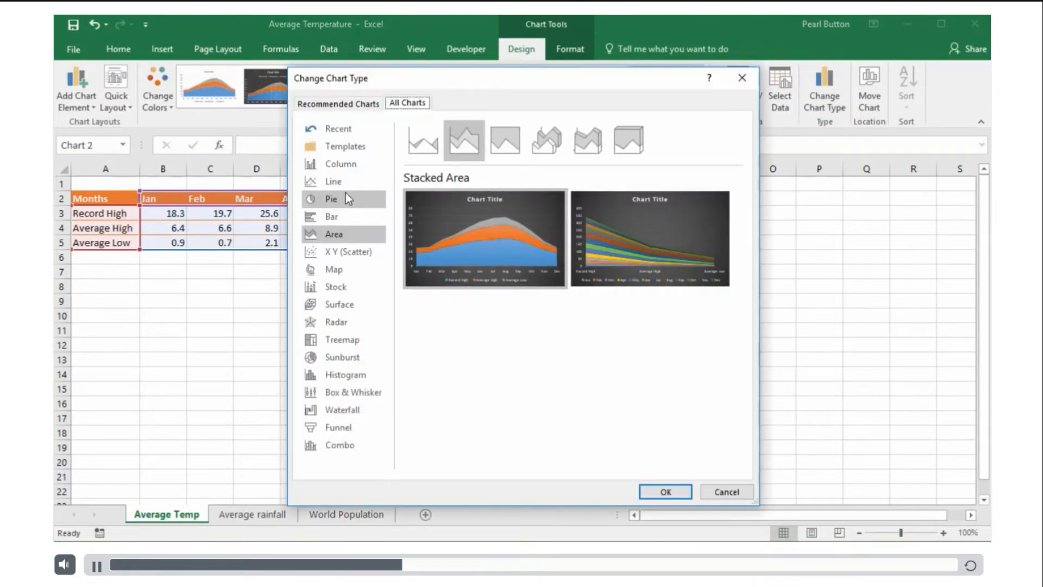
left_click(341, 185)
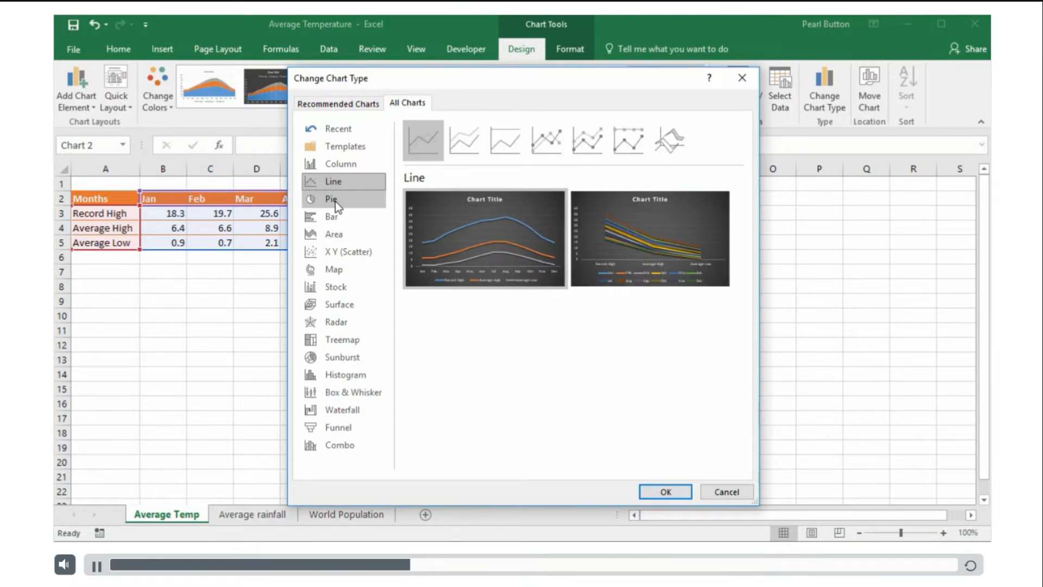
left_click(335, 201)
left_click(337, 215)
left_click(344, 235)
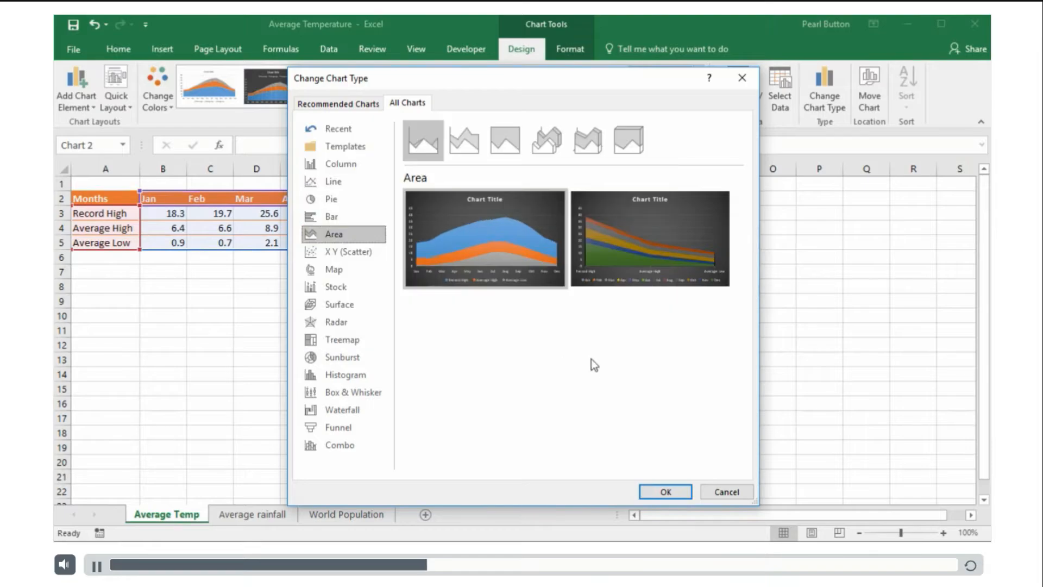
left_click(666, 491)
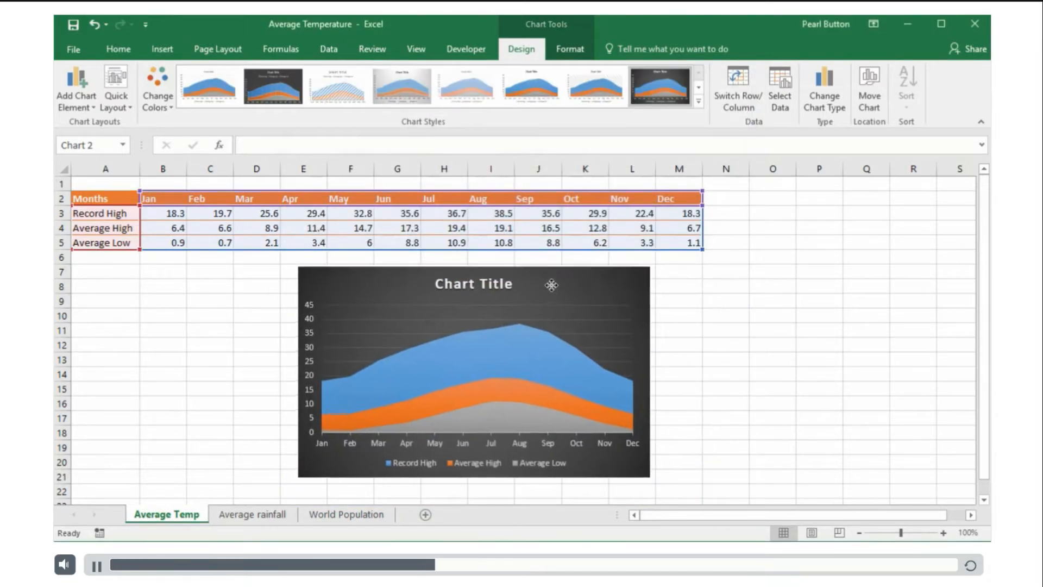
left_click_drag(551, 285, 515, 287)
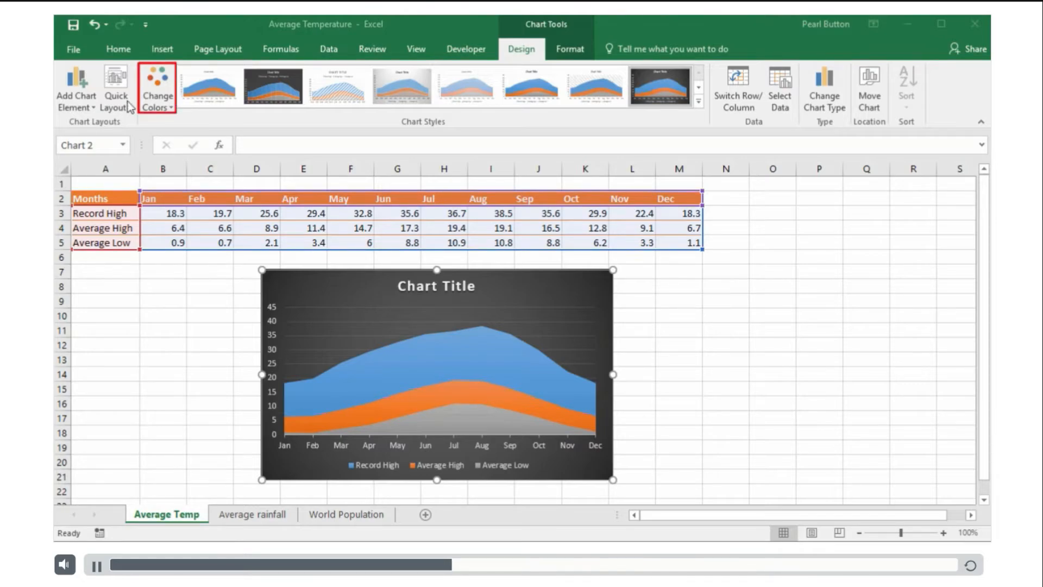
Step: Apply the orange, yellow and green Colorful palette and the quick layout with a right-hand legend and a vertical axis title to the chart
left_click(152, 87)
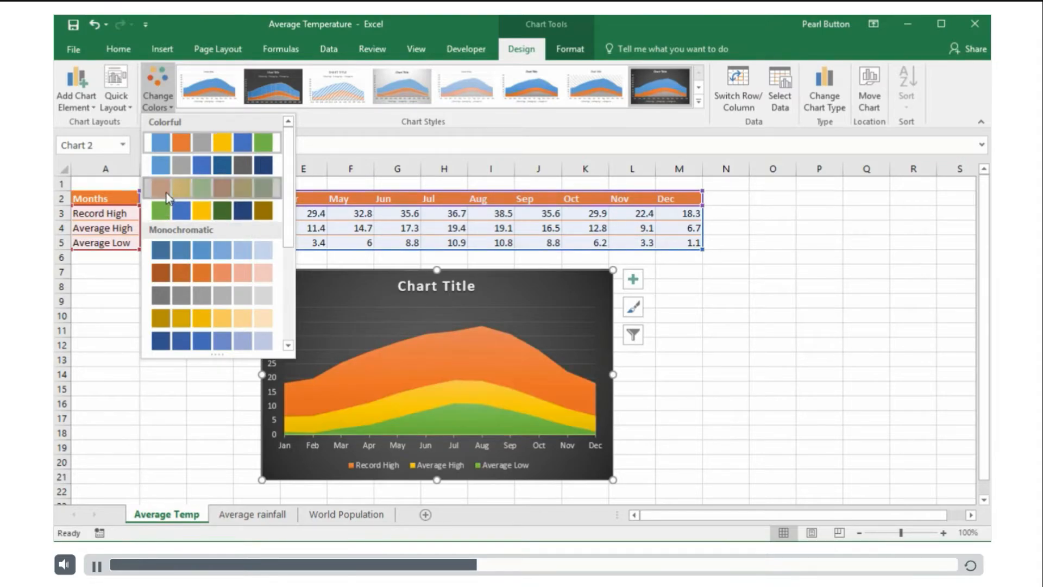
left_click(162, 188)
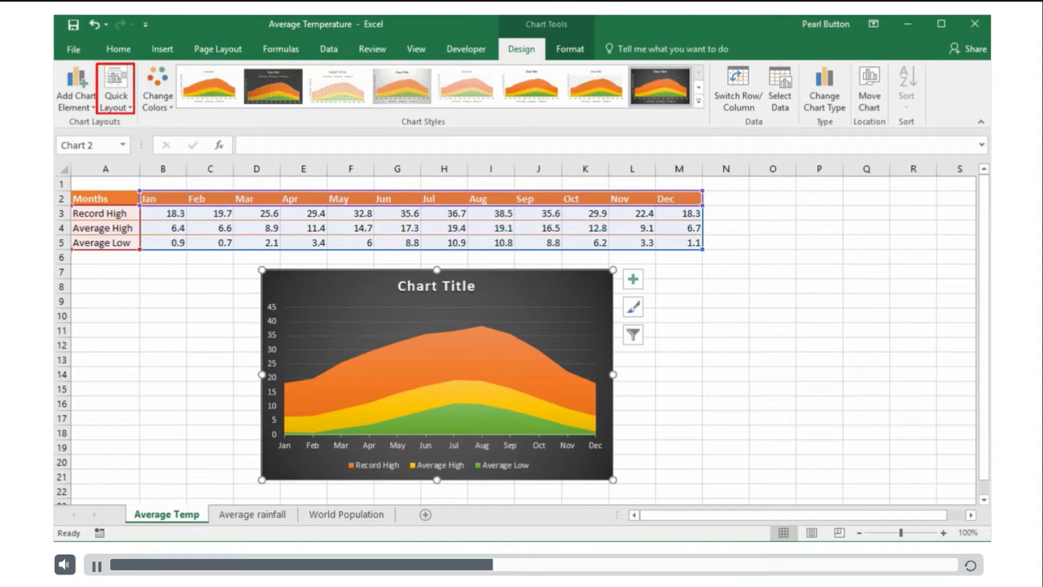
left_click(116, 83)
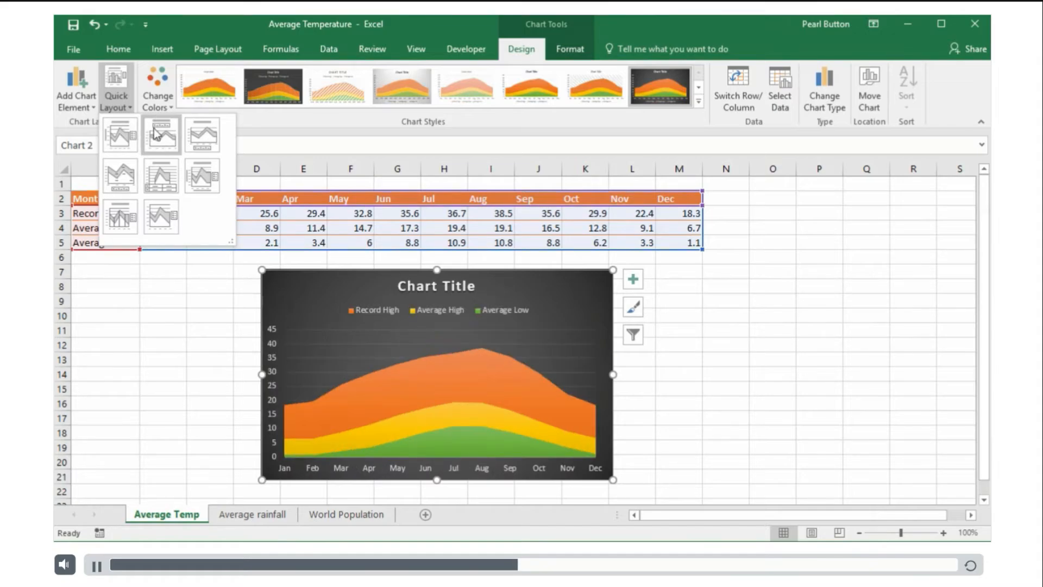
left_click(120, 136)
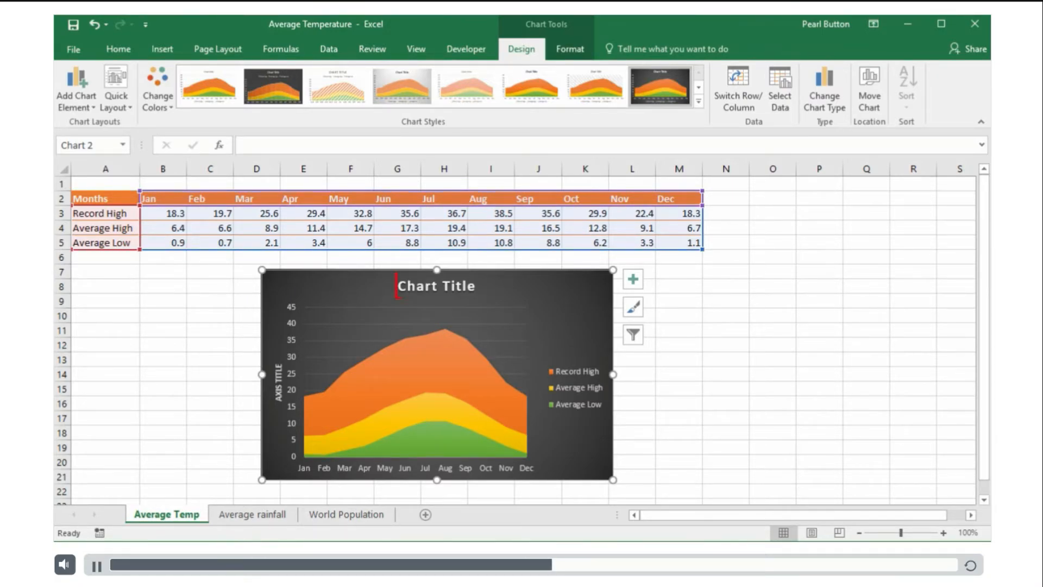
Step: Replace the chart title with "Average temperature UK"
left_click(419, 288)
left_click_drag(398, 288, 473, 289)
type("Average temperature UK")
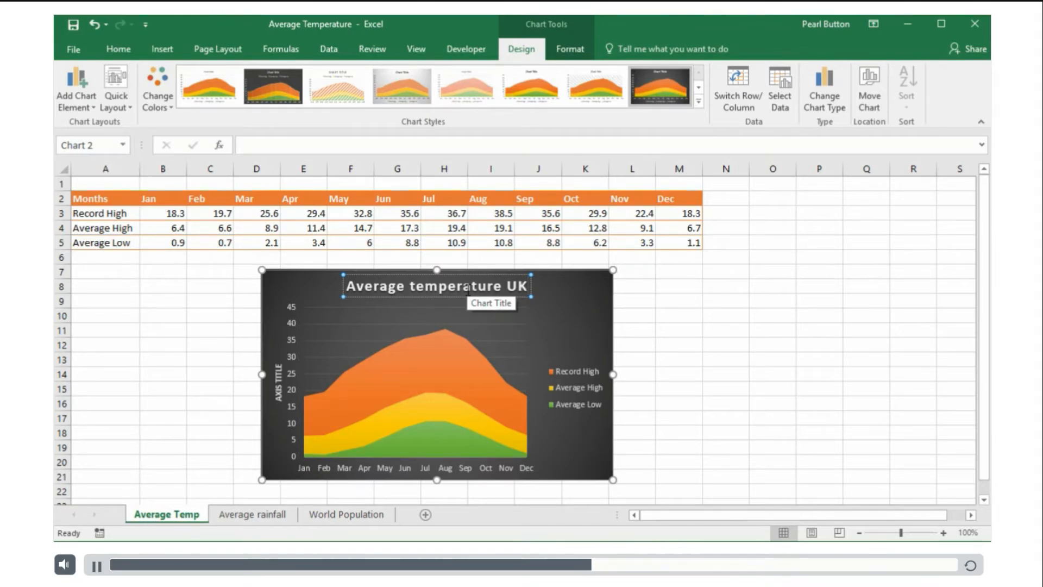
Step: Move the average temperature chart to a new sheet named "Average Temp Chart"
left_click(884, 101)
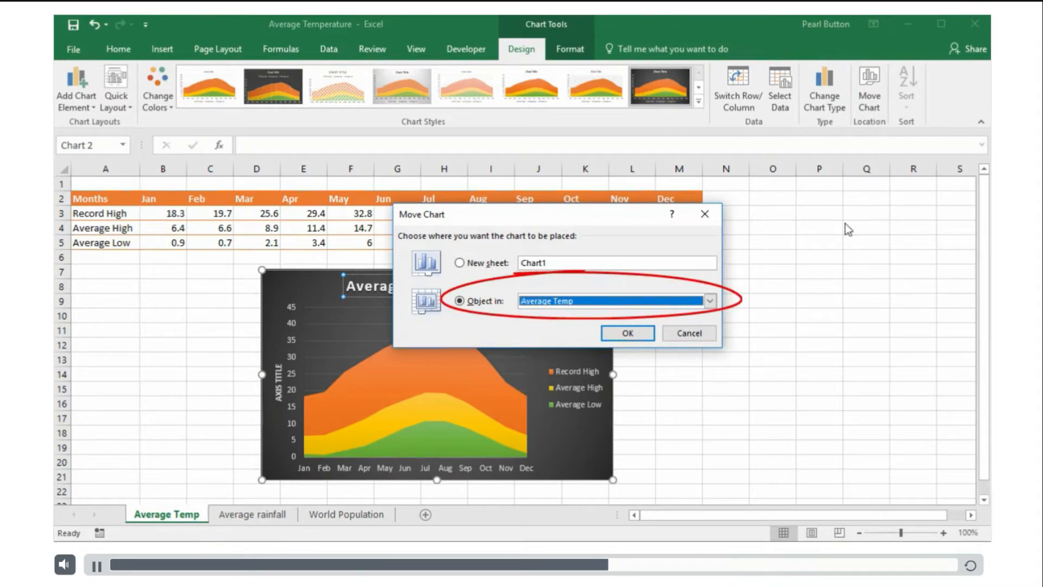
left_click(710, 301)
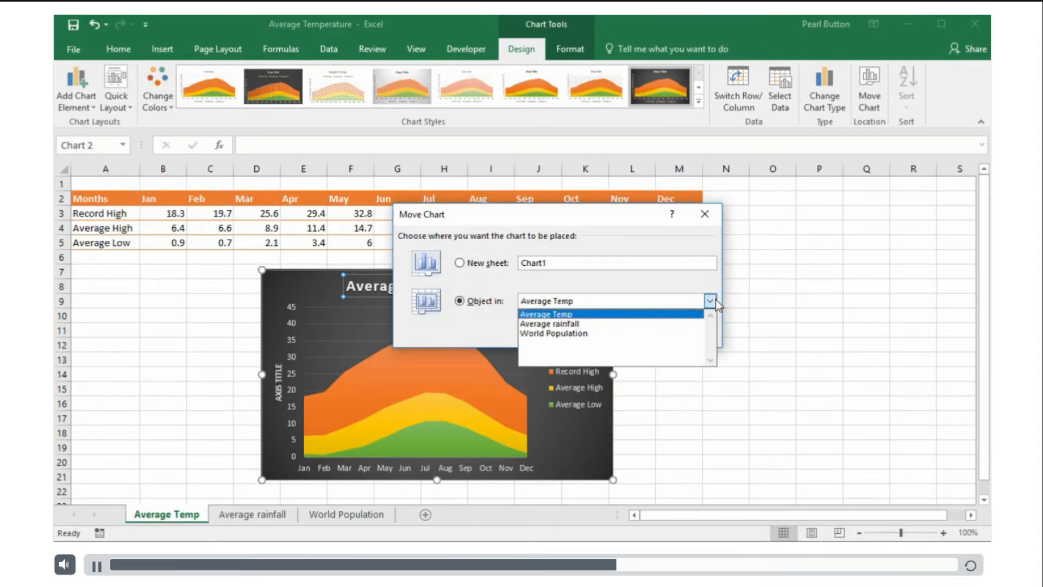
left_click(646, 324)
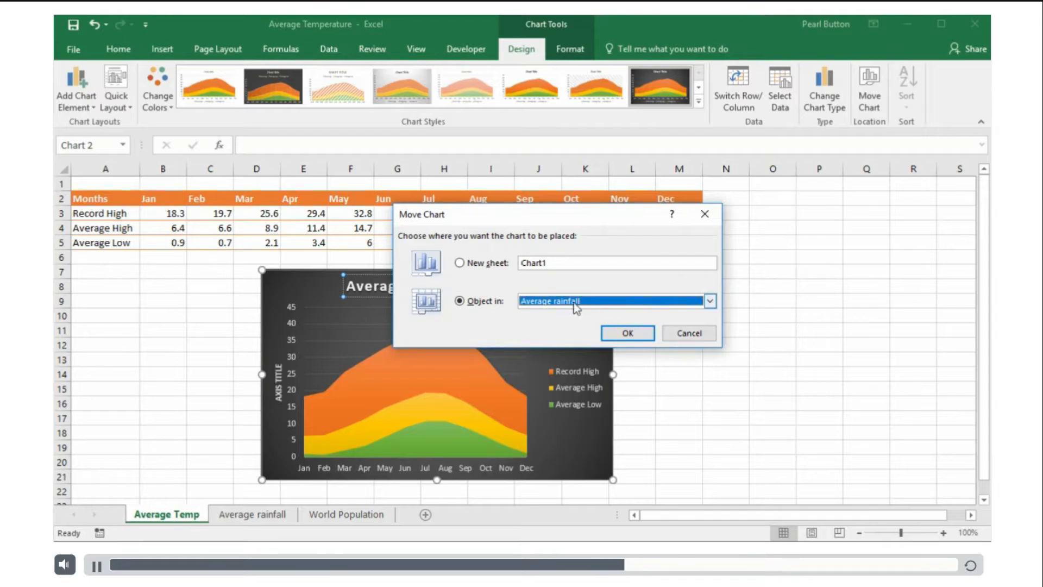
left_click(478, 264)
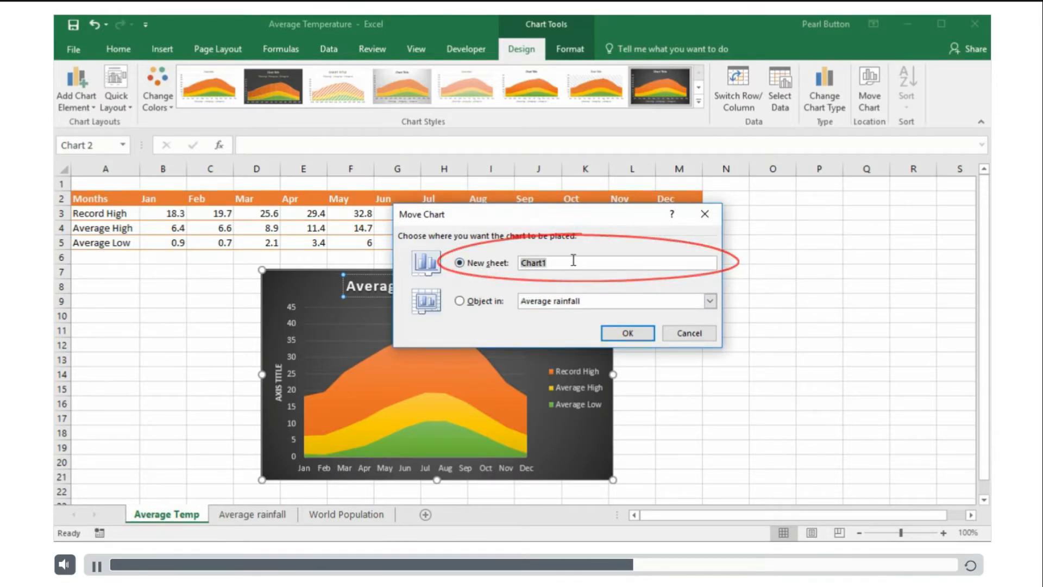
type("Average Temp Chart")
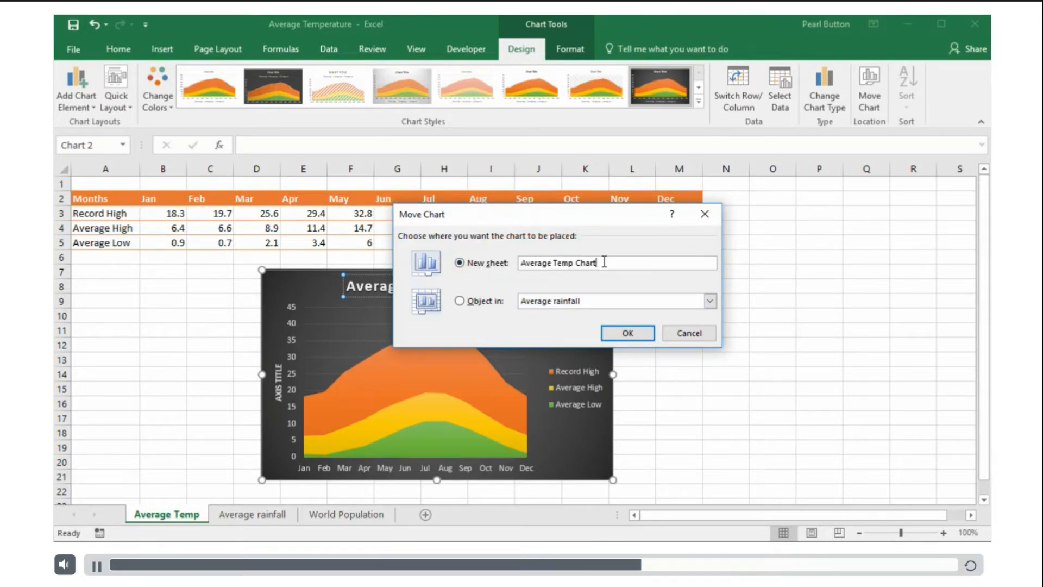
left_click(626, 332)
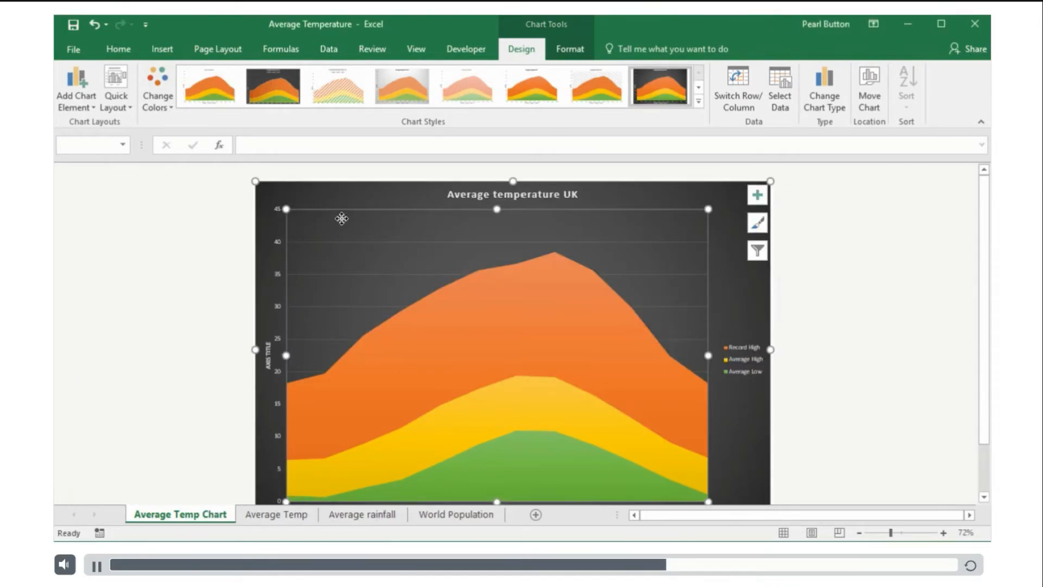
Step: Look through the moved chart's element, style and filter options without applying any change
left_click(758, 199)
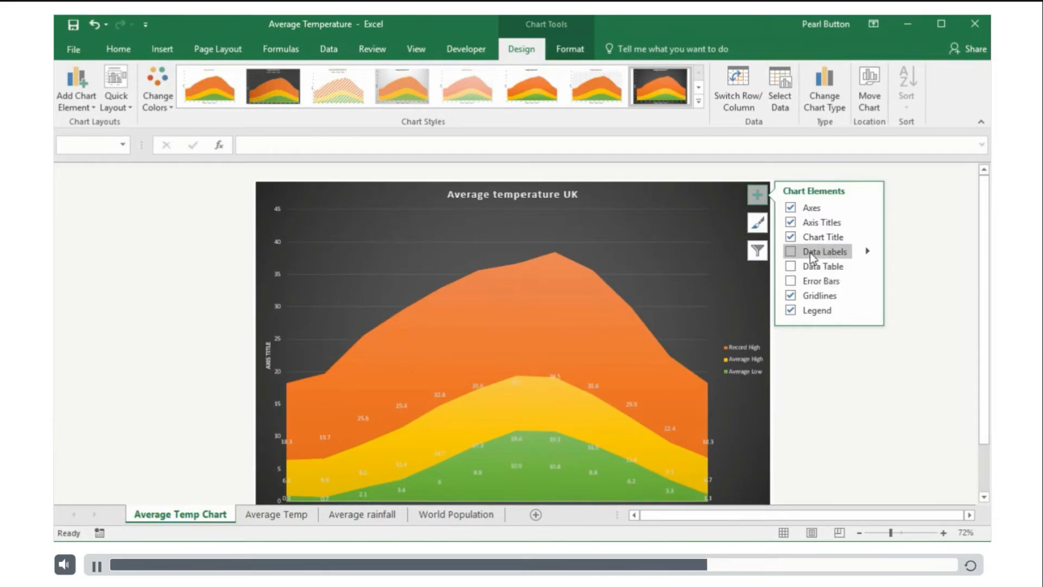
left_click(758, 224)
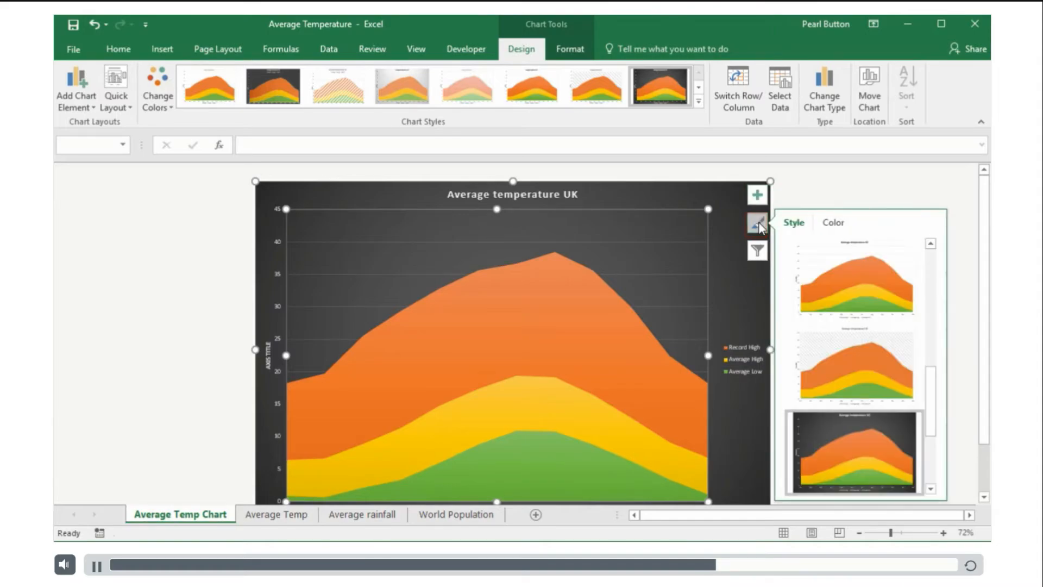
left_click(758, 251)
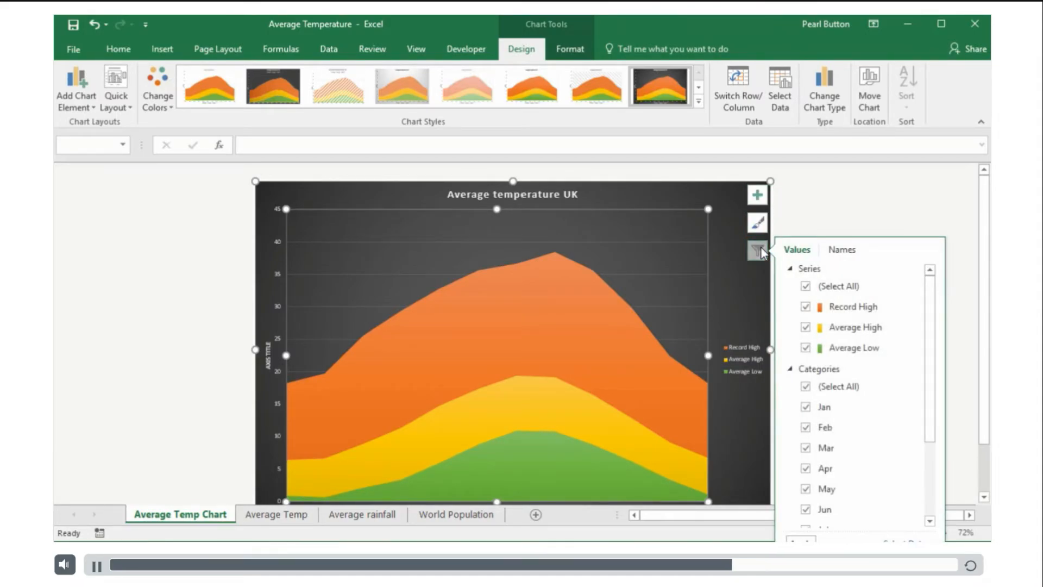
left_click(758, 251)
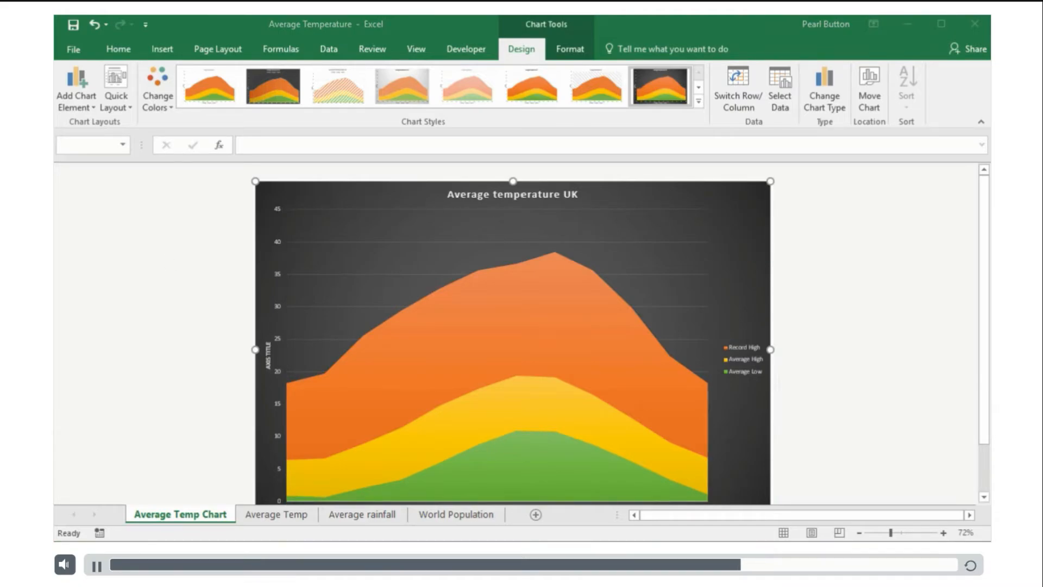
Step: Create a default column chart on its own sheet from the Months and Average Low rows of the Average Temp sheet
left_click(263, 516)
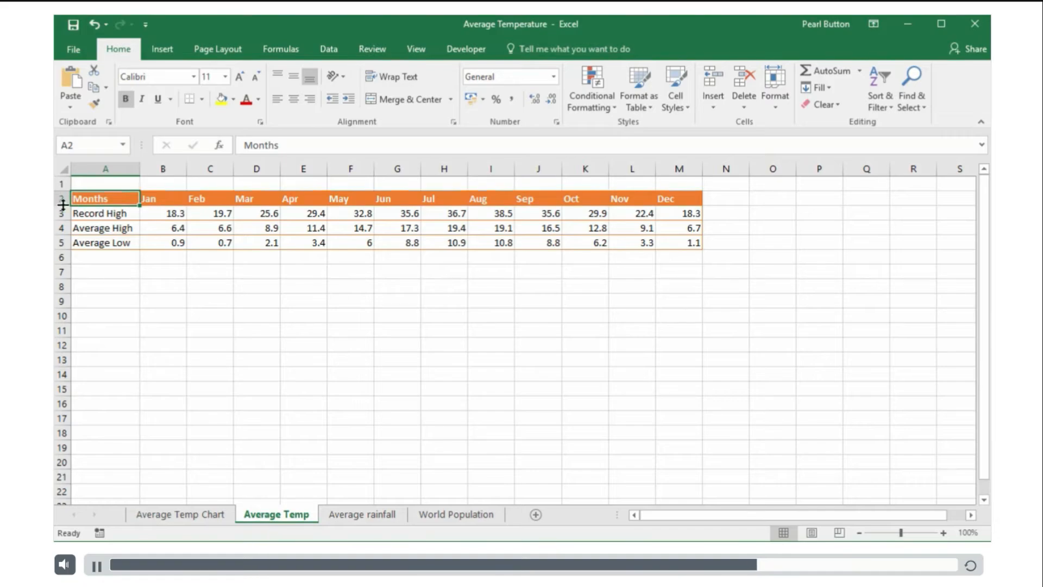
left_click_drag(79, 196, 674, 193)
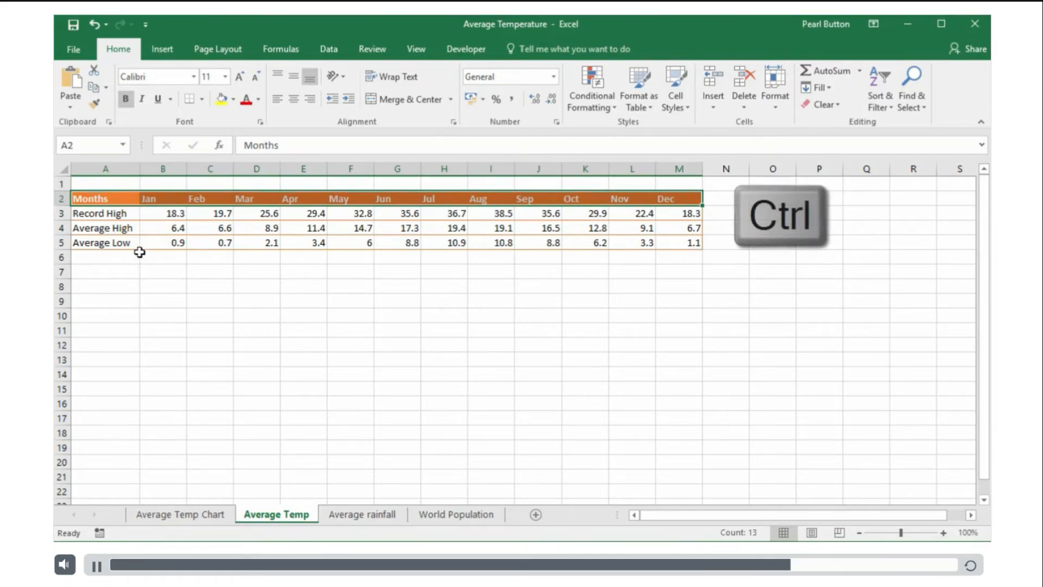
left_click_drag(97, 244, 668, 247)
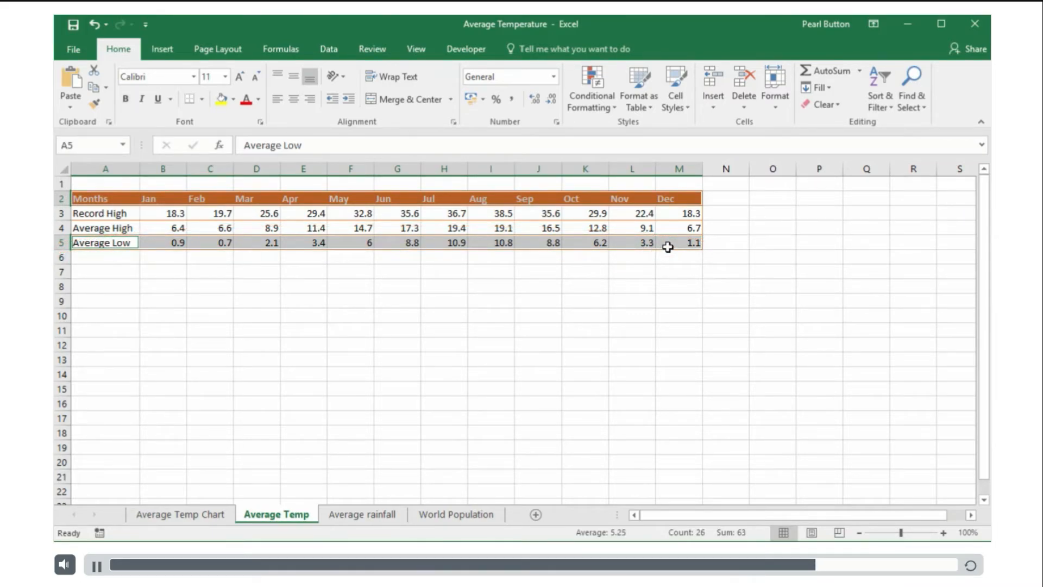
key("F11")
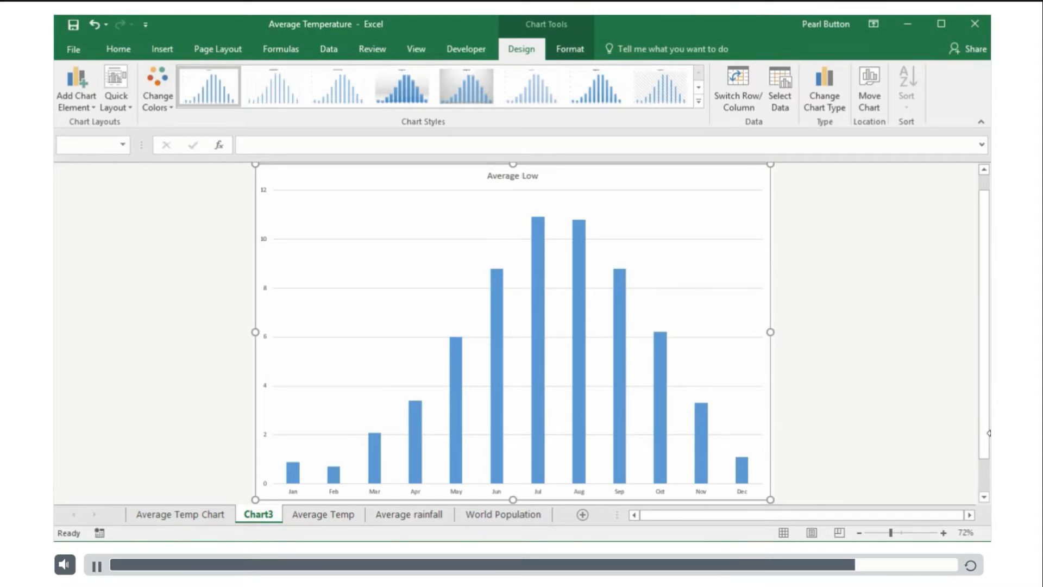
Step: Change the Average Low column chart to a 3-D pie chart
left_click(827, 103)
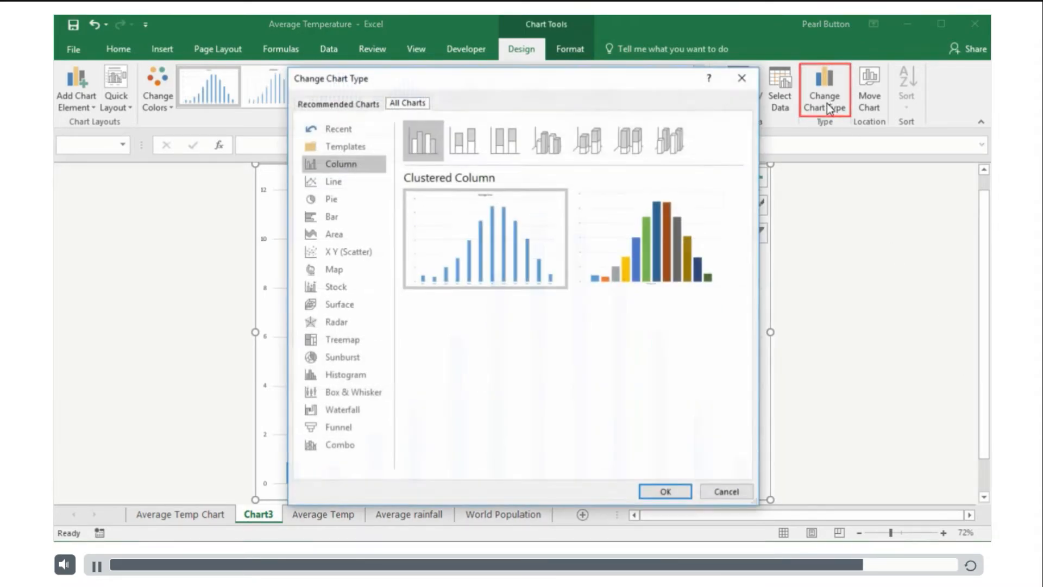
left_click(330, 199)
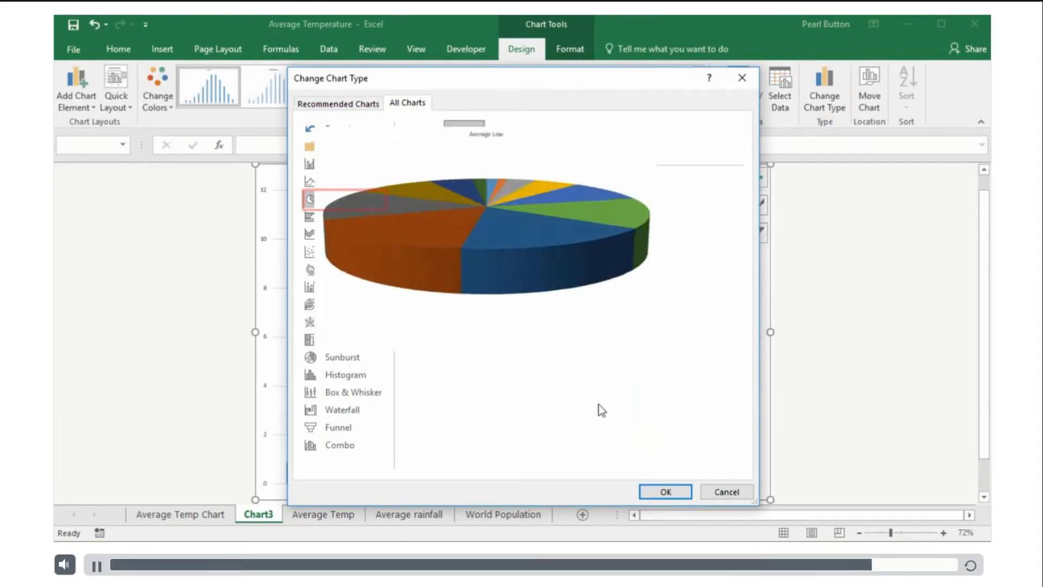
left_click(668, 490)
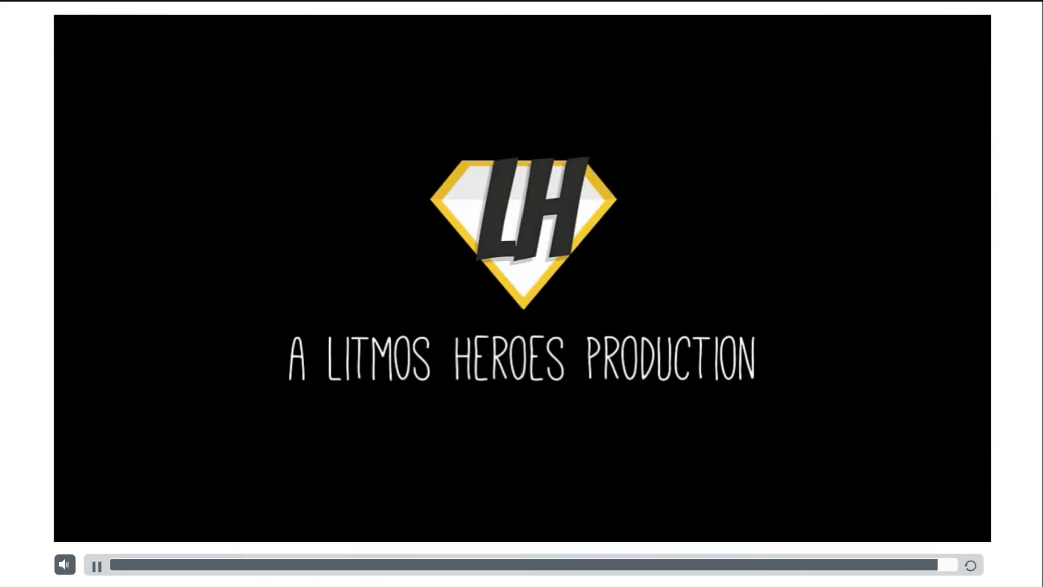
key("alt+z")
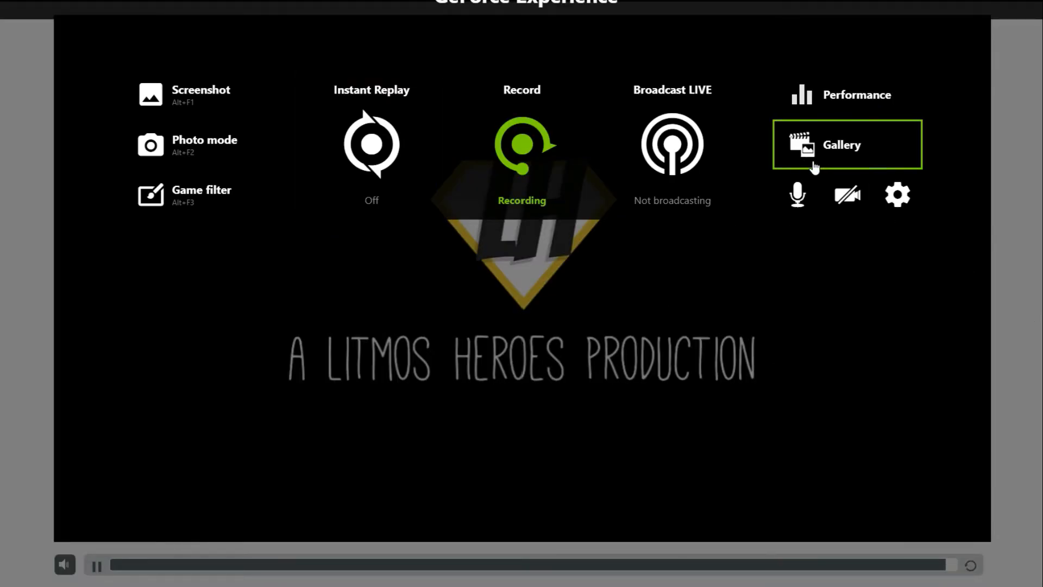
left_click(558, 188)
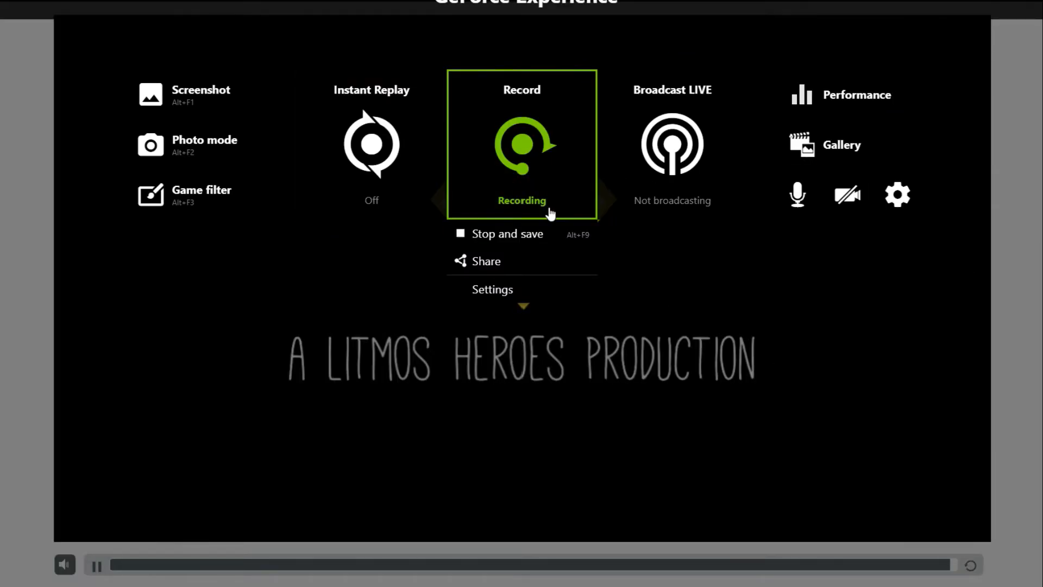
left_click(492, 241)
left_click(469, 398)
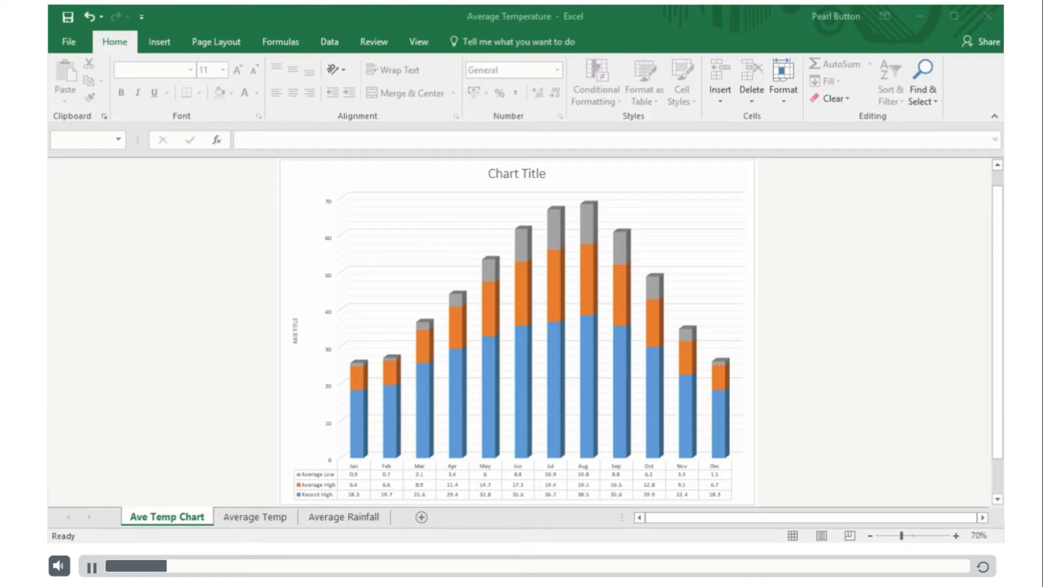
Step: Select the stacked column chart on the Ave Temp Chart sheet, hide its data table and show it again
left_click(726, 292)
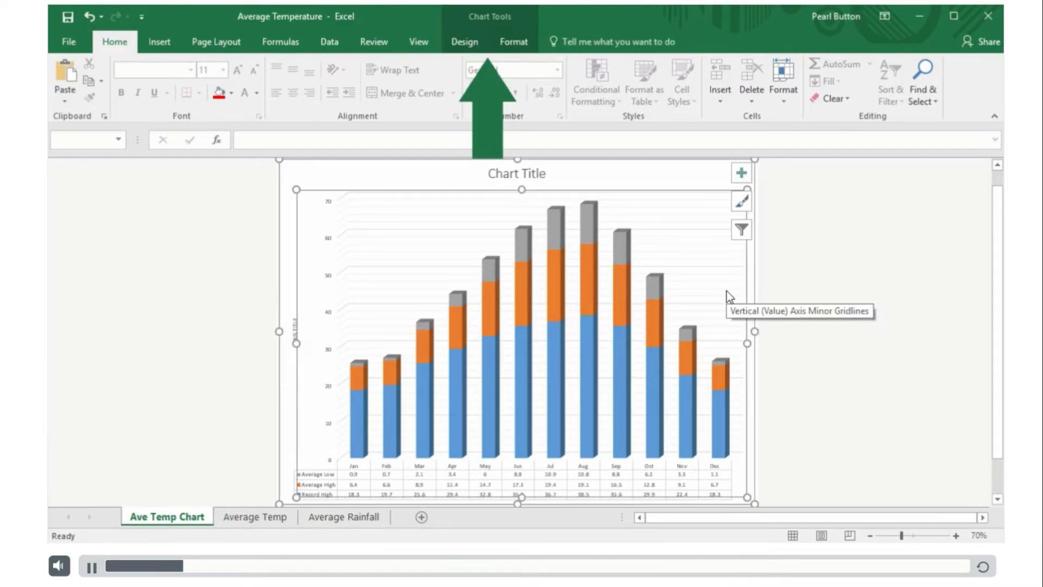
left_click(462, 44)
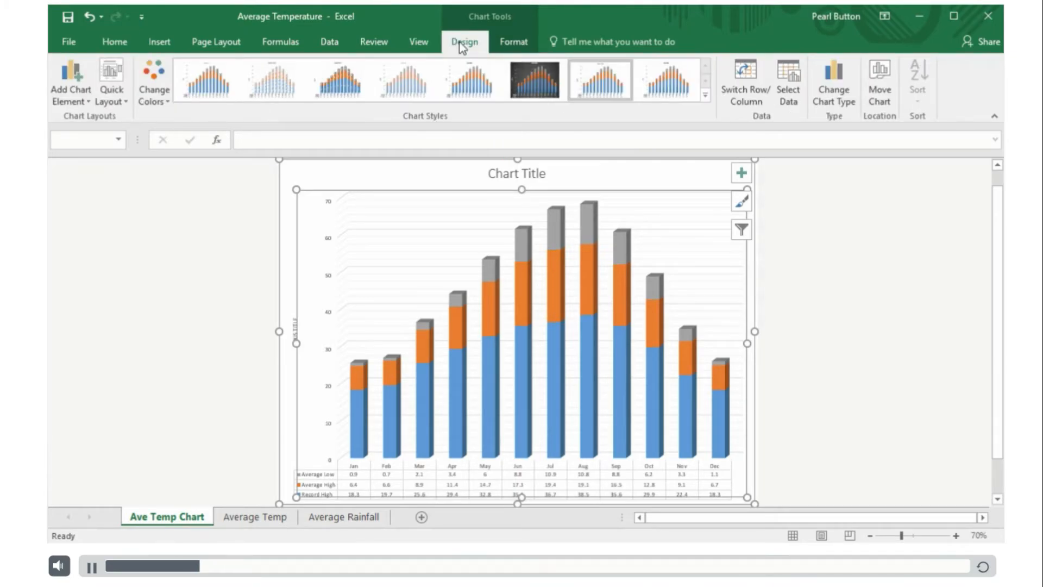
left_click(740, 175)
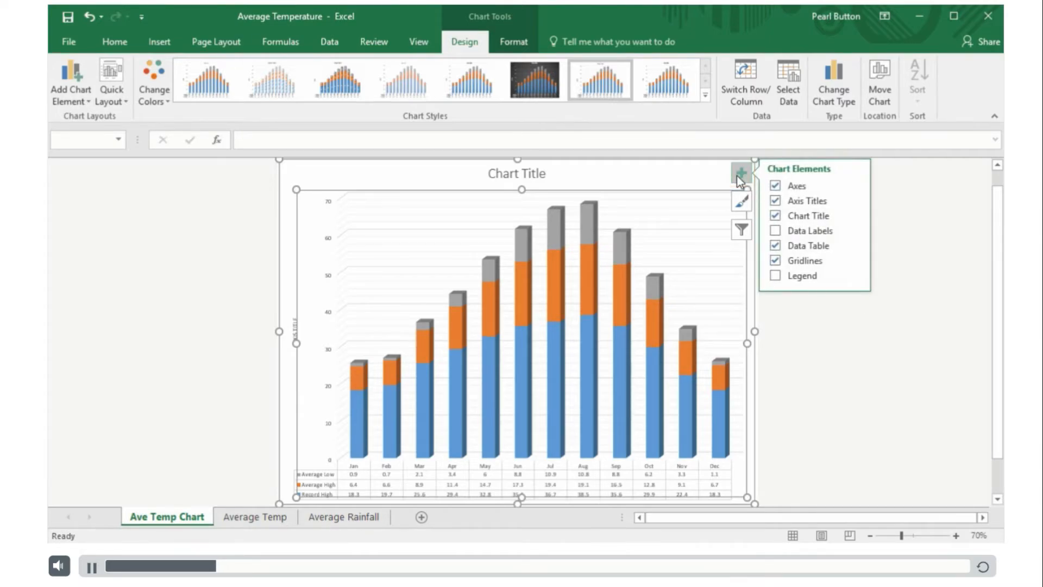
left_click(824, 247)
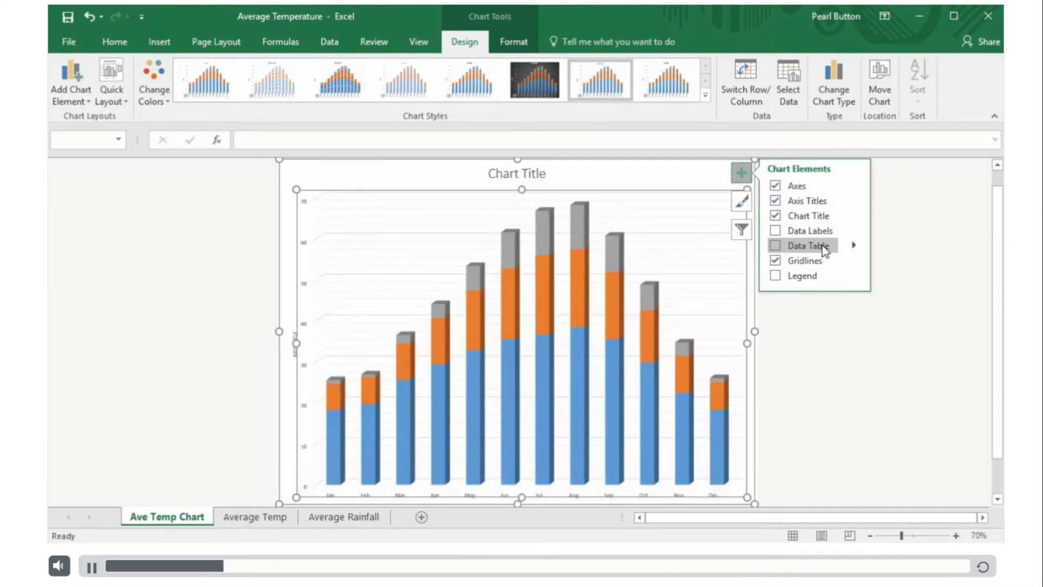
left_click(824, 247)
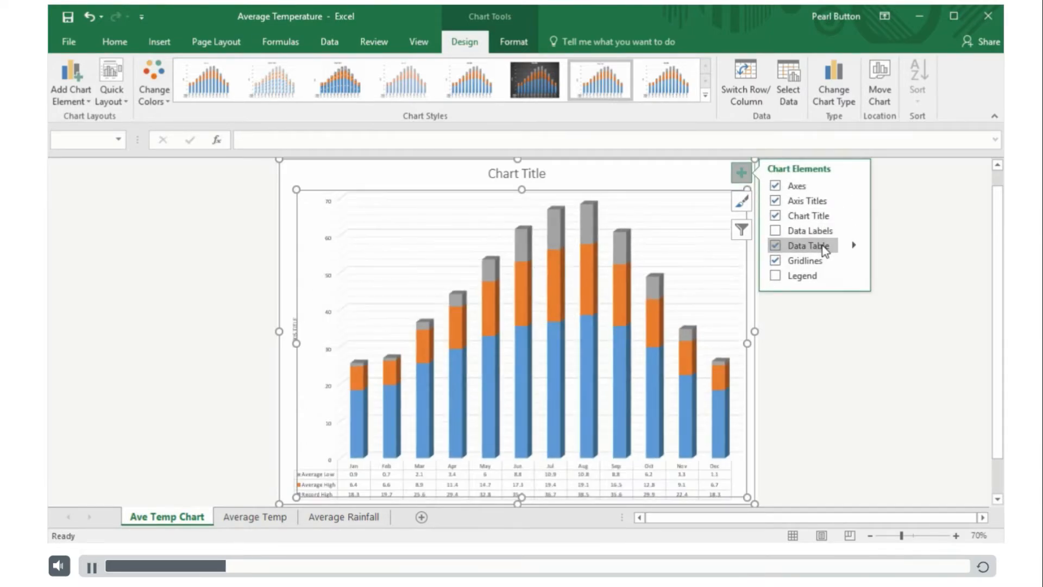
Step: Apply the dark grey gradient chart style to the stacked column chart and open its series and category filters
left_click(740, 206)
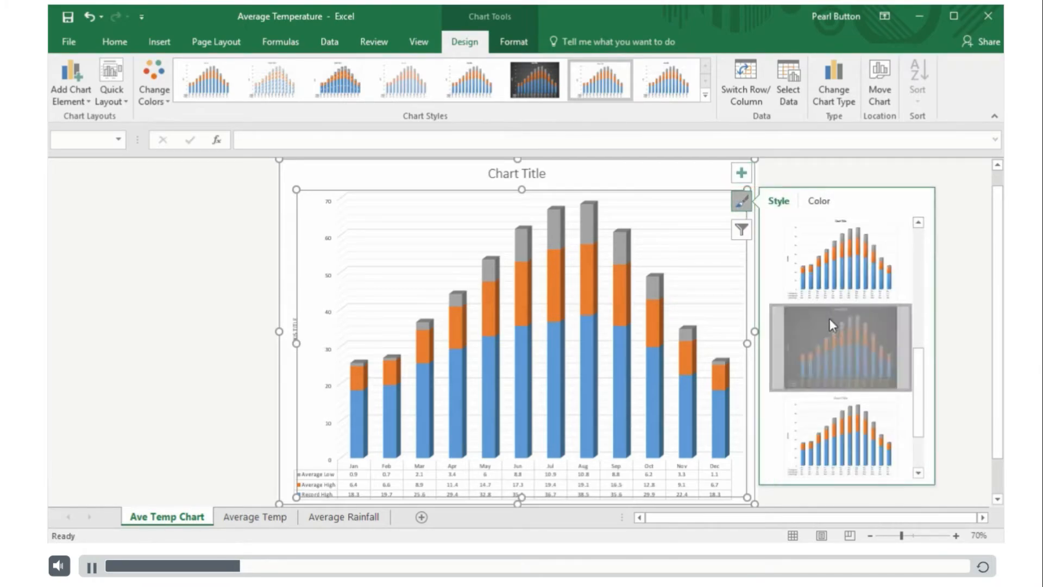
left_click(829, 319)
left_click(743, 230)
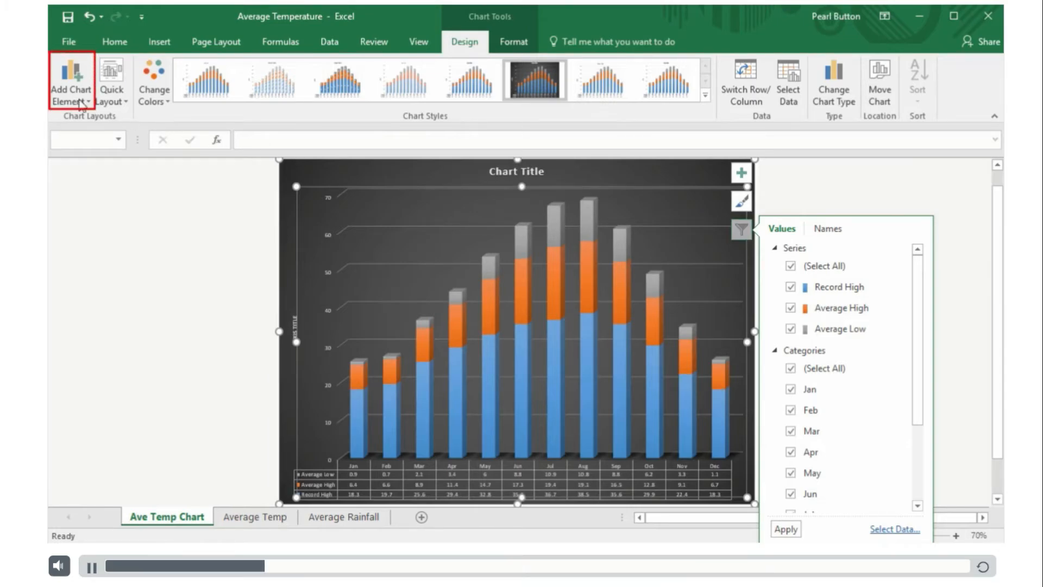
Step: Apply the quick layout with a right-hand legend and the green, blue and yellow Colorful palette to the chart
left_click(75, 97)
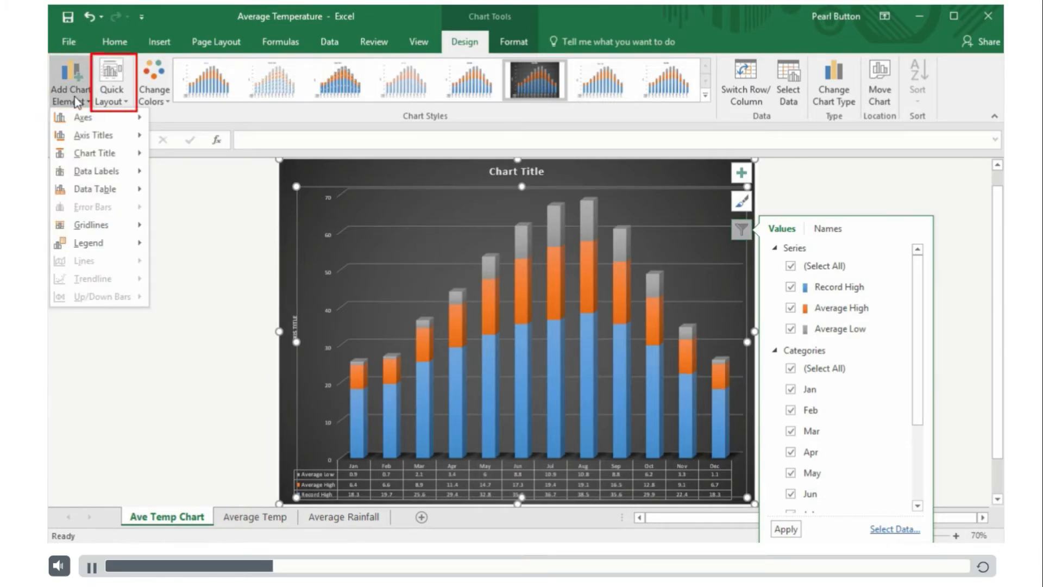
left_click(112, 81)
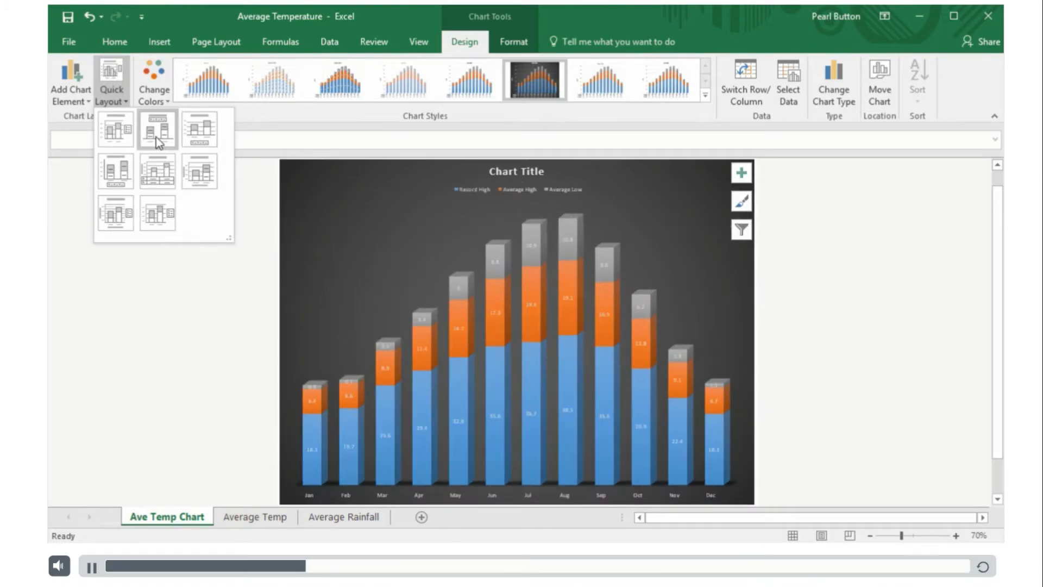
left_click(119, 138)
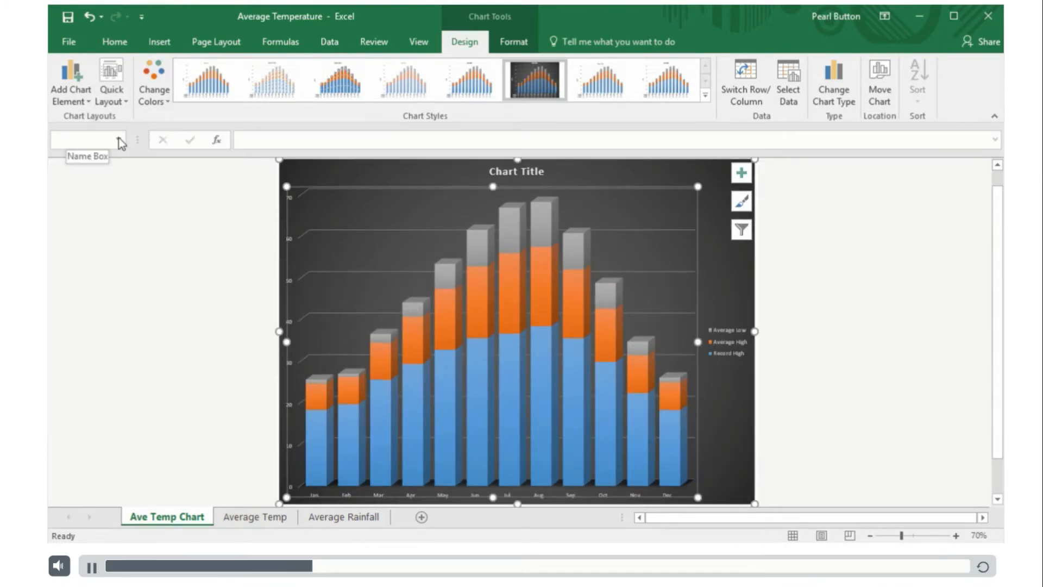
left_click(152, 104)
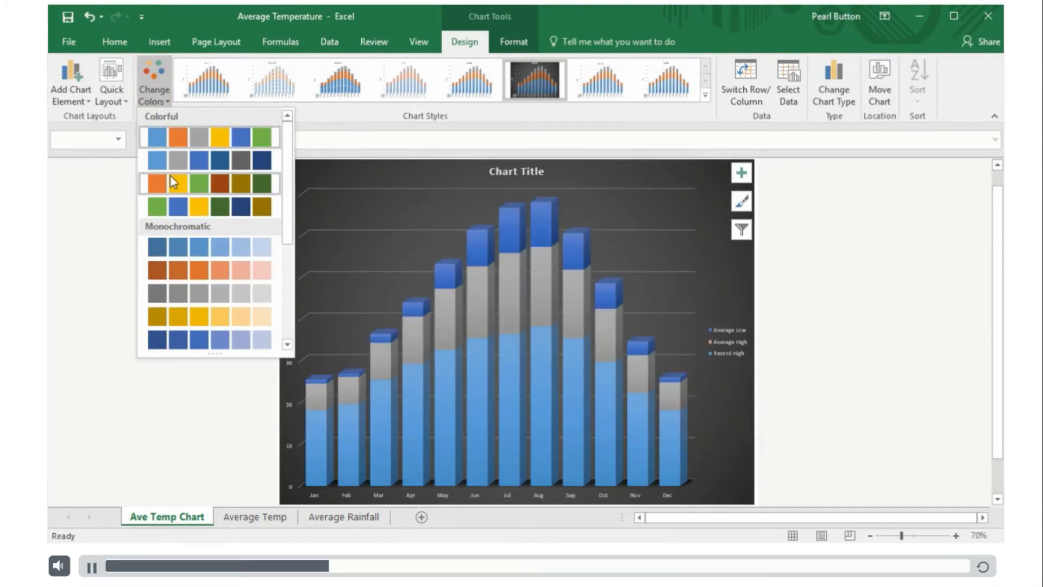
left_click(175, 207)
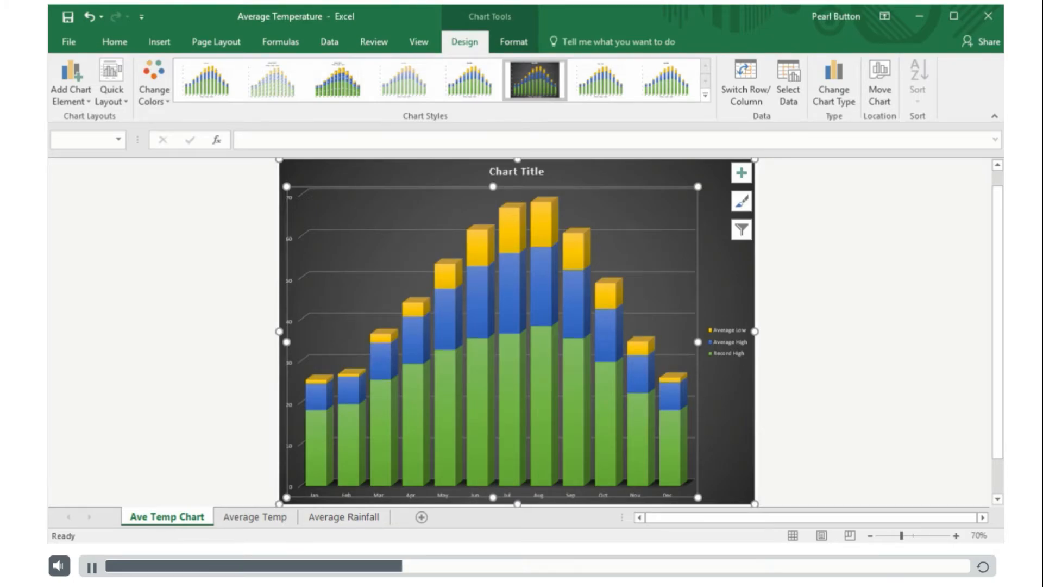
Step: Fill the stacked chart's Average High series with standard red, and replace that with the light blue theme shape style
left_click(505, 44)
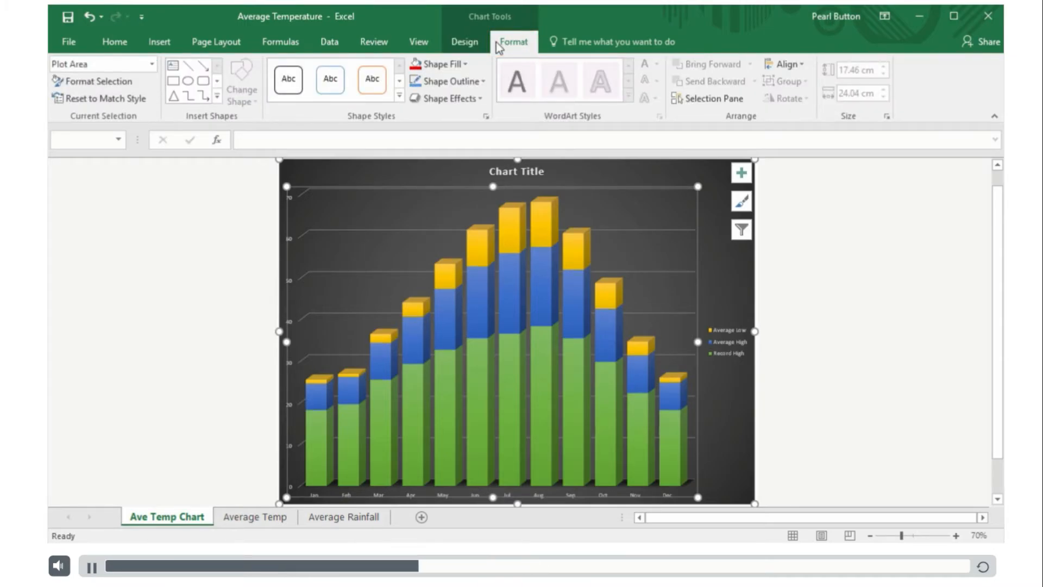
left_click(511, 287)
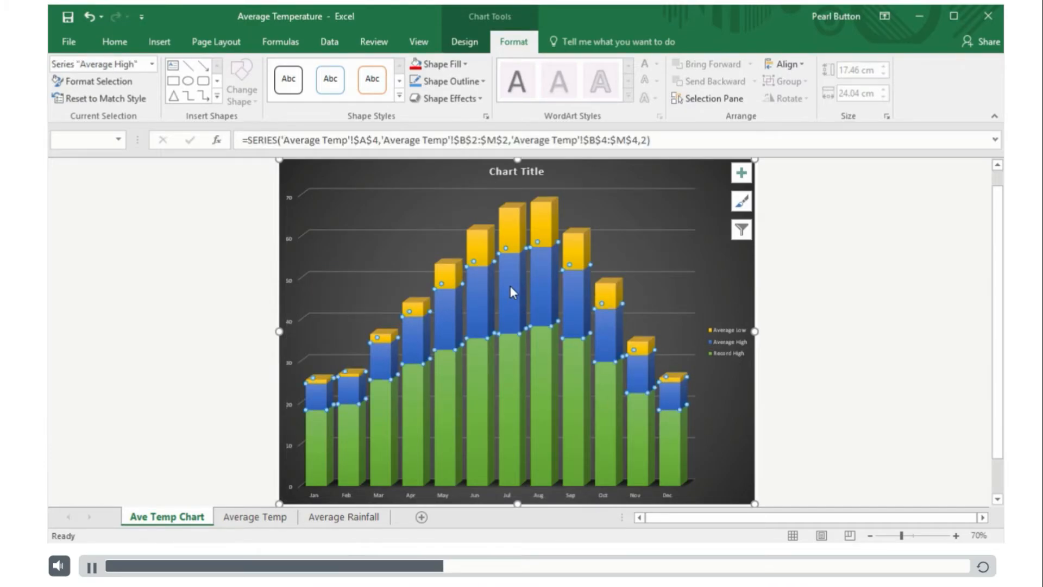
left_click(467, 67)
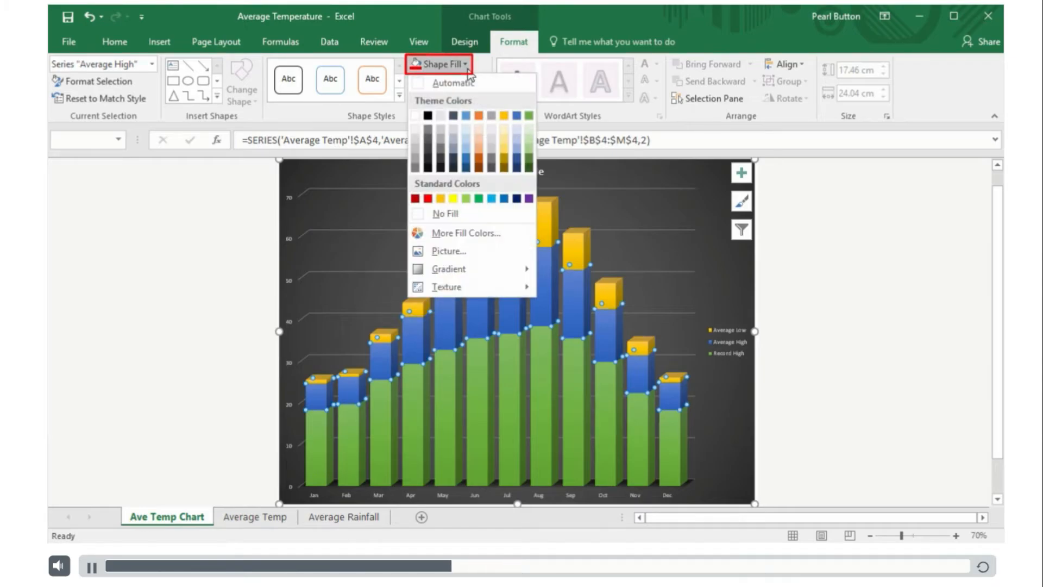
left_click(428, 199)
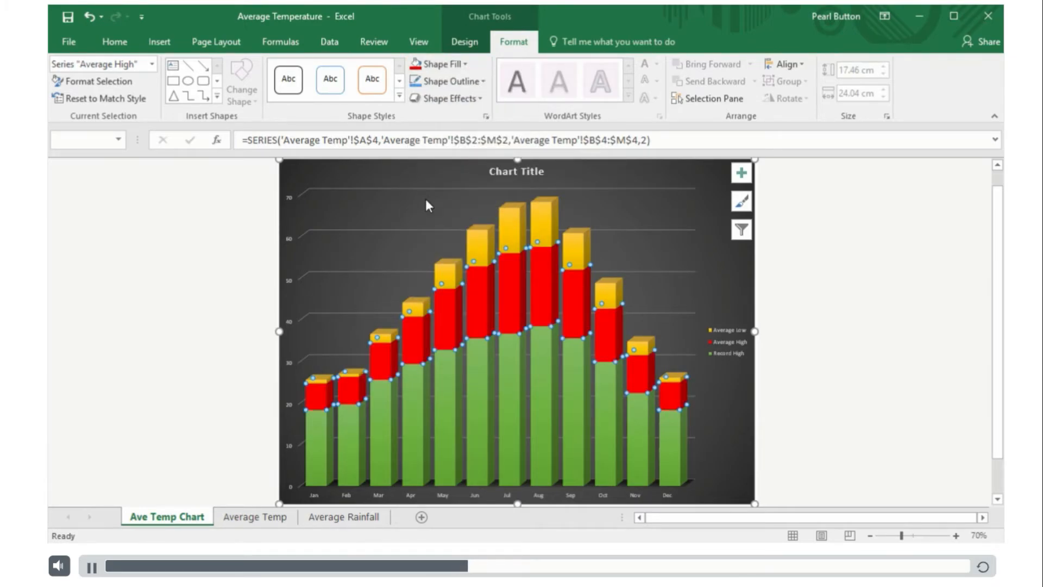
left_click(399, 97)
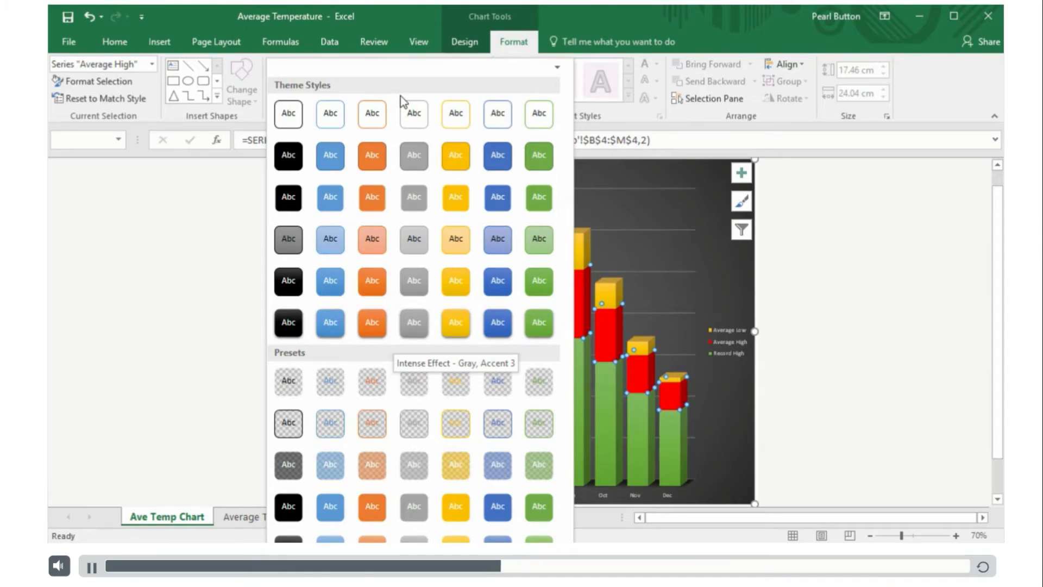
left_click(487, 242)
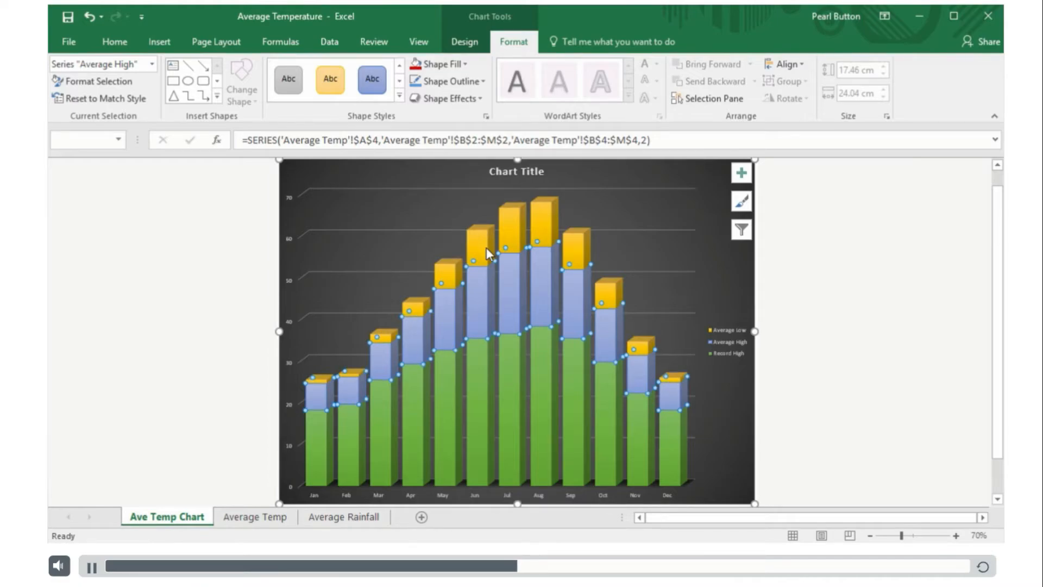
double_click(483, 373)
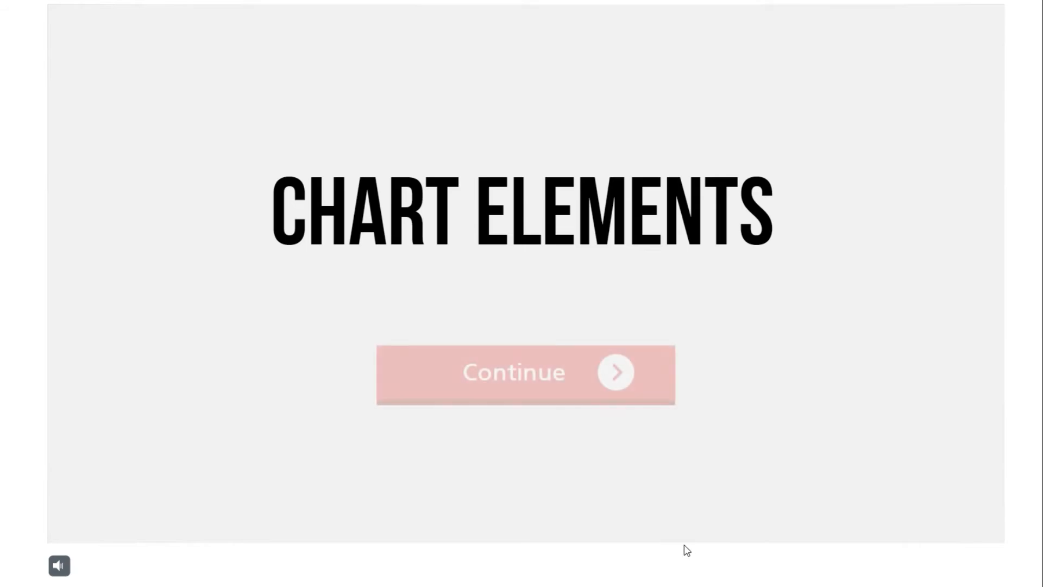
left_click(535, 382)
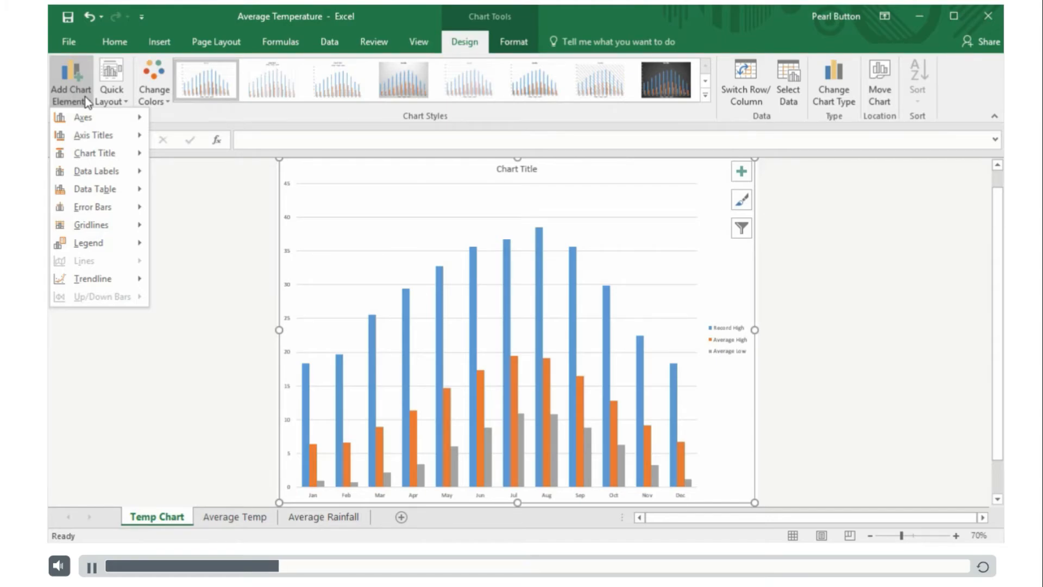
Step: Add primary horizontal and primary vertical axis titles to the column chart on the Temp Chart sheet
mouse_move(86, 122)
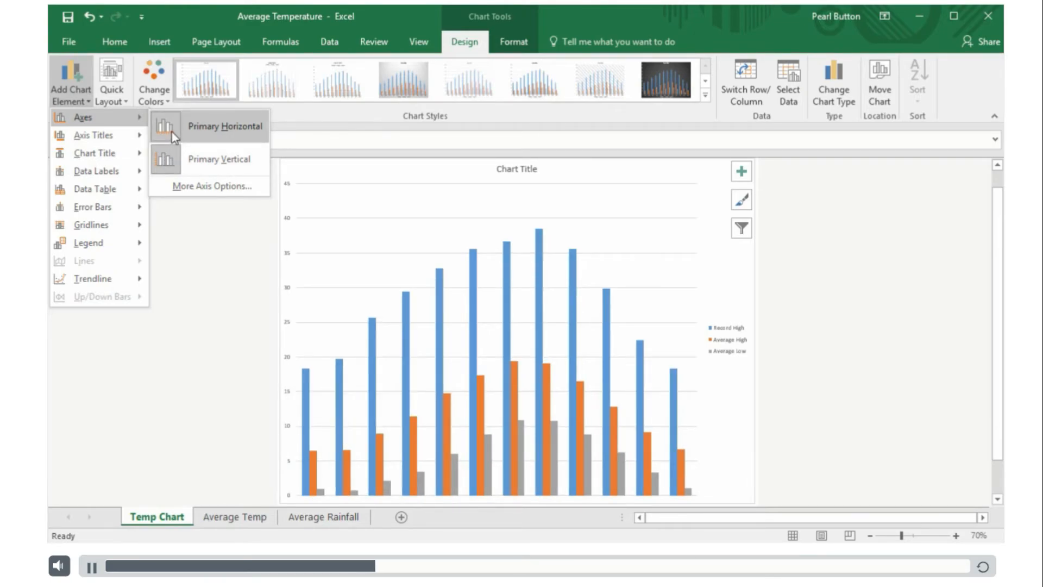
mouse_move(126, 141)
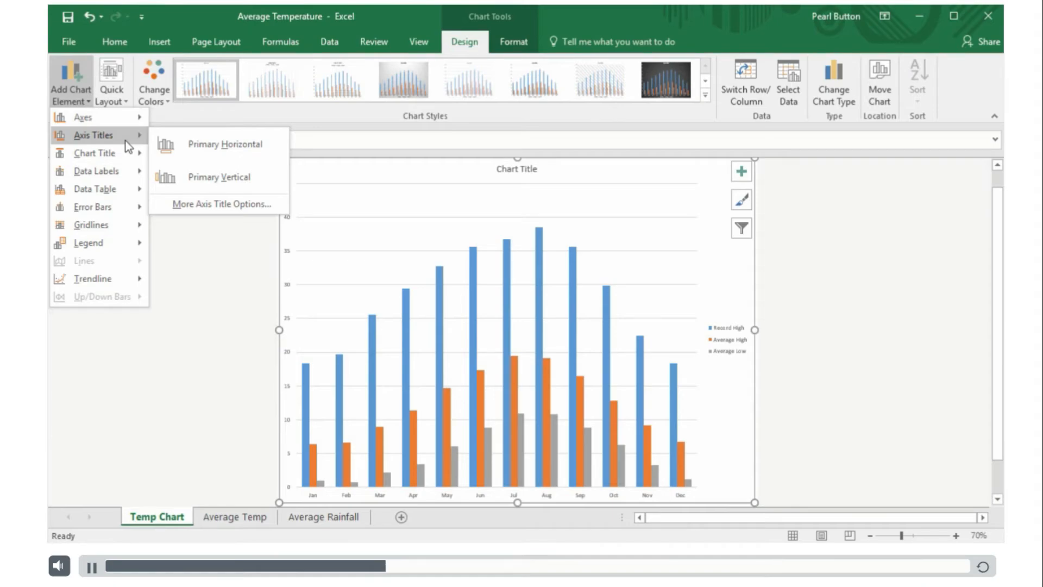
left_click(176, 140)
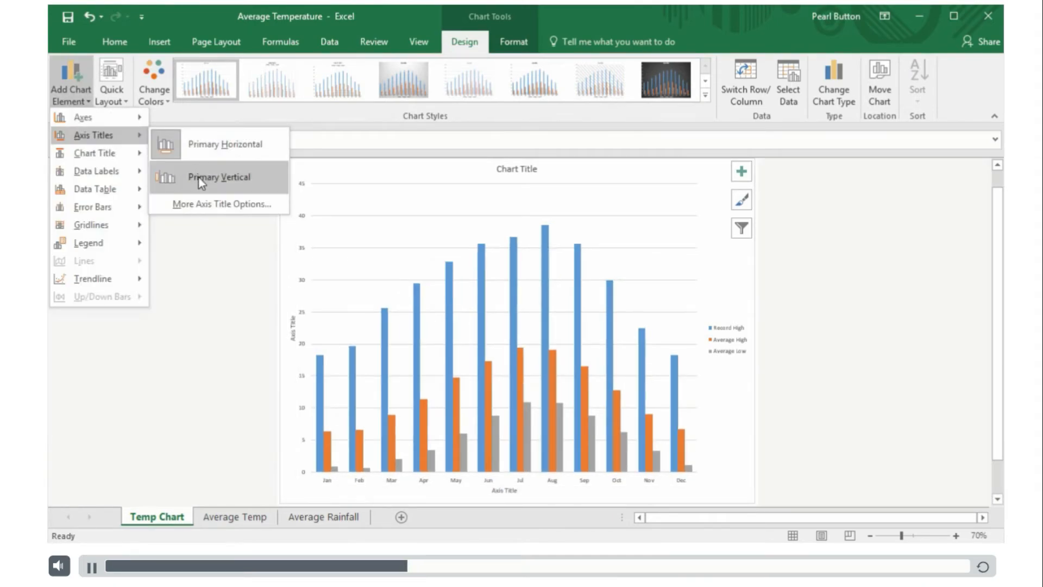
left_click(200, 180)
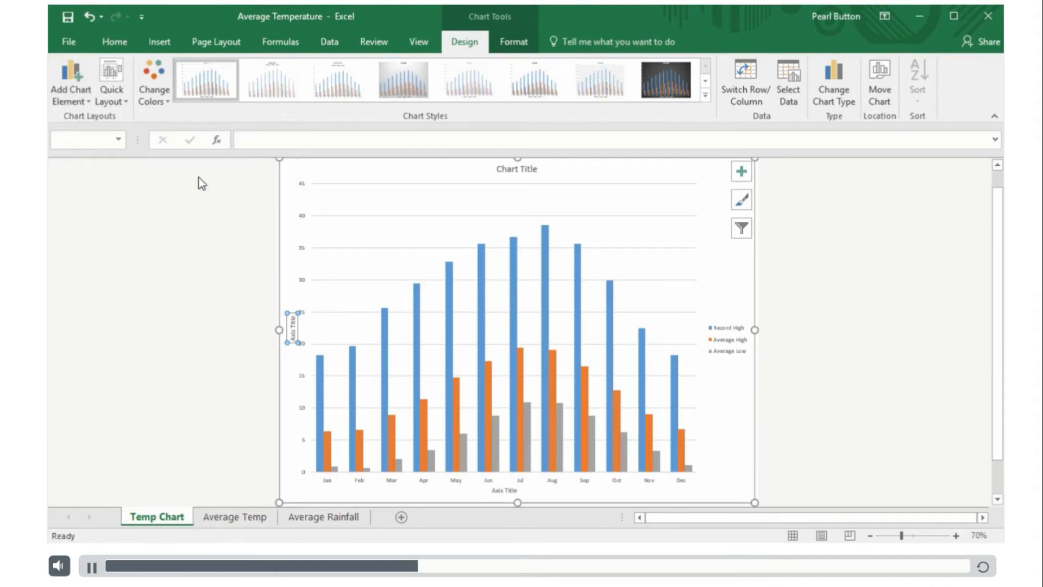
Step: Add a data table with legend keys below the Temp Chart column chart
left_click(64, 89)
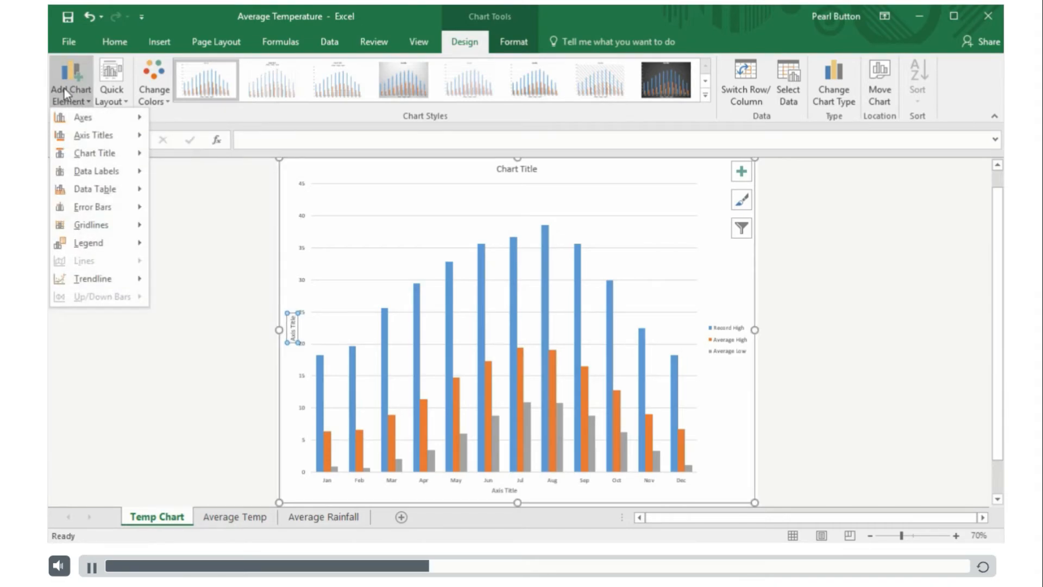
mouse_move(82, 152)
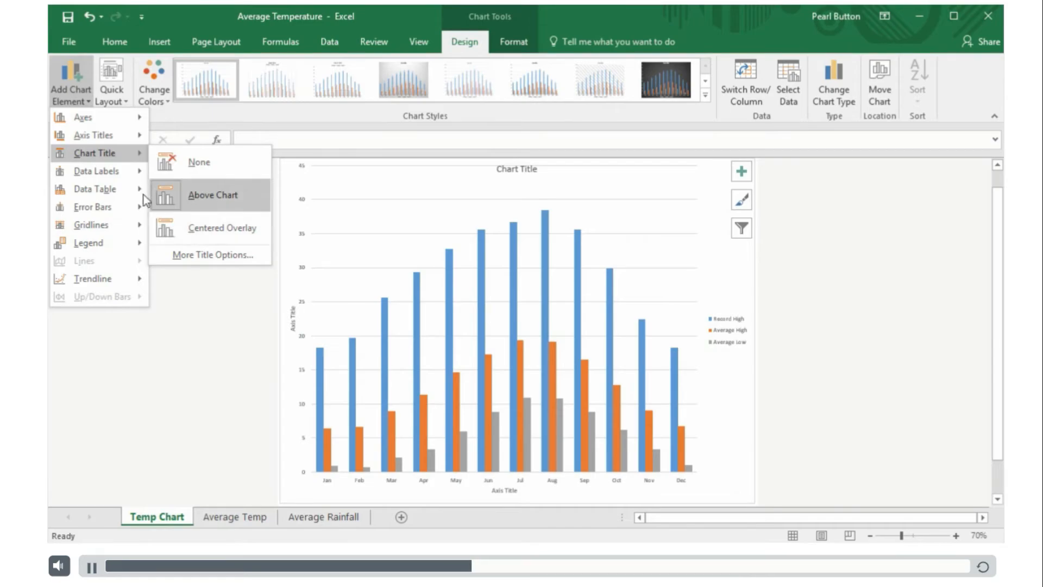
mouse_move(115, 175)
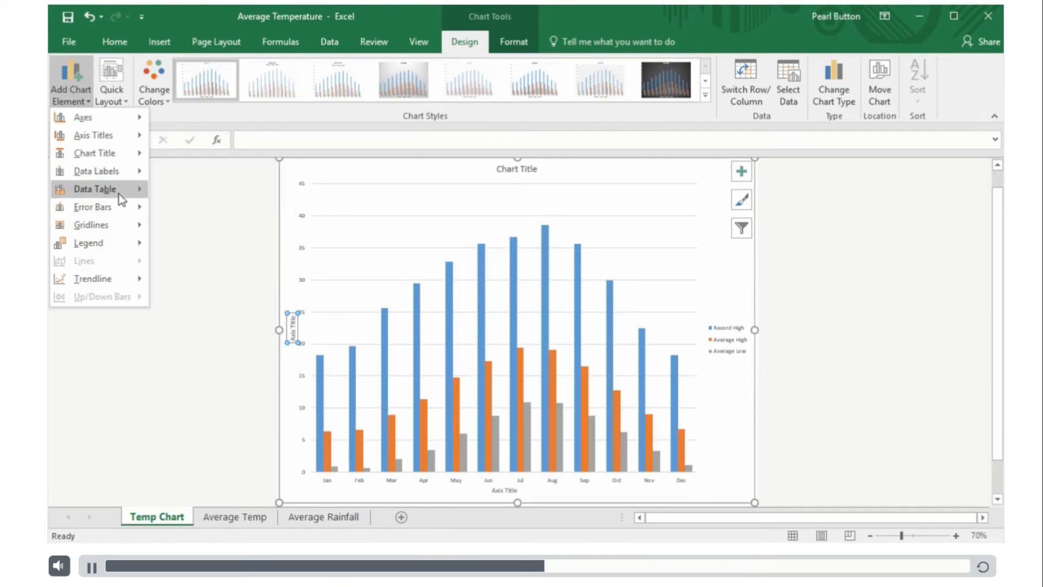
mouse_move(120, 200)
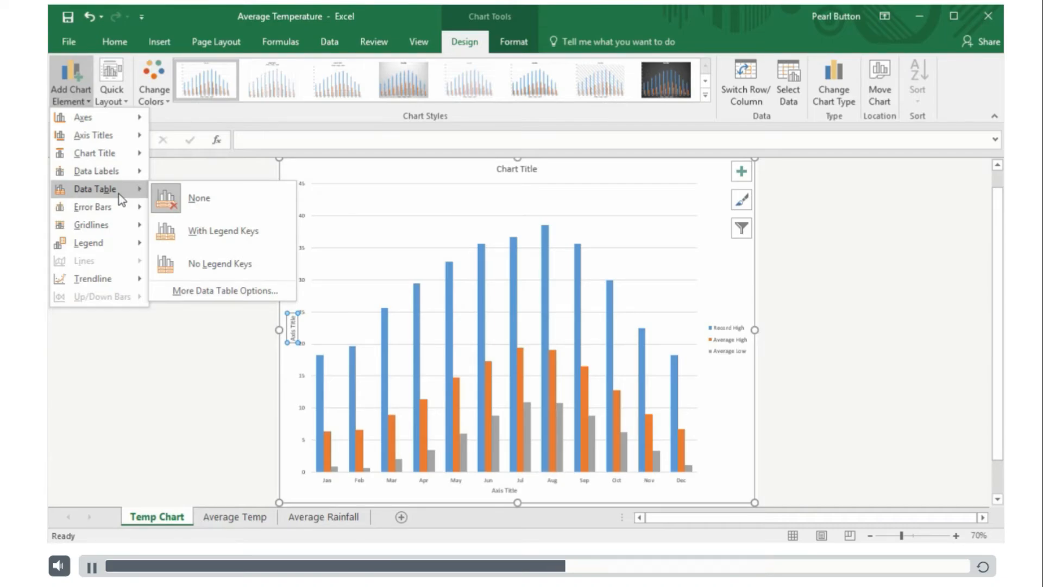
left_click(163, 235)
Step: Remove the legend from the Temp Chart column chart
left_click(73, 84)
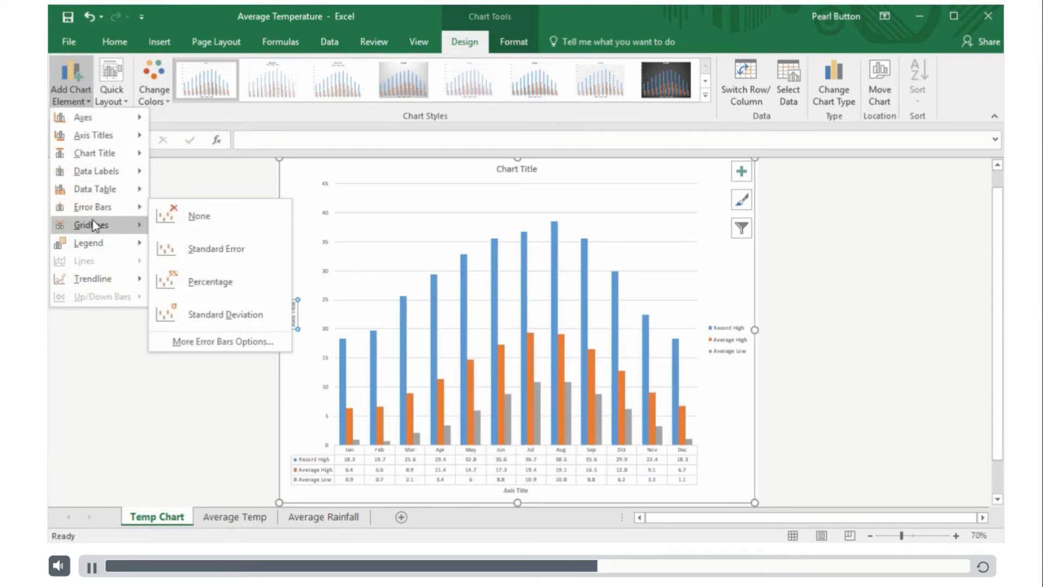
mouse_move(94, 223)
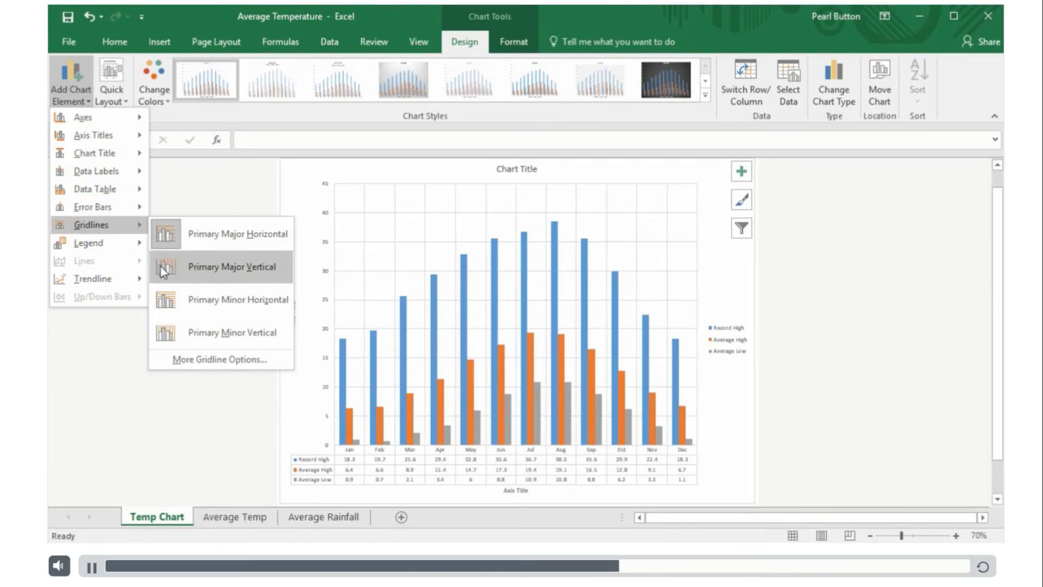
mouse_move(133, 249)
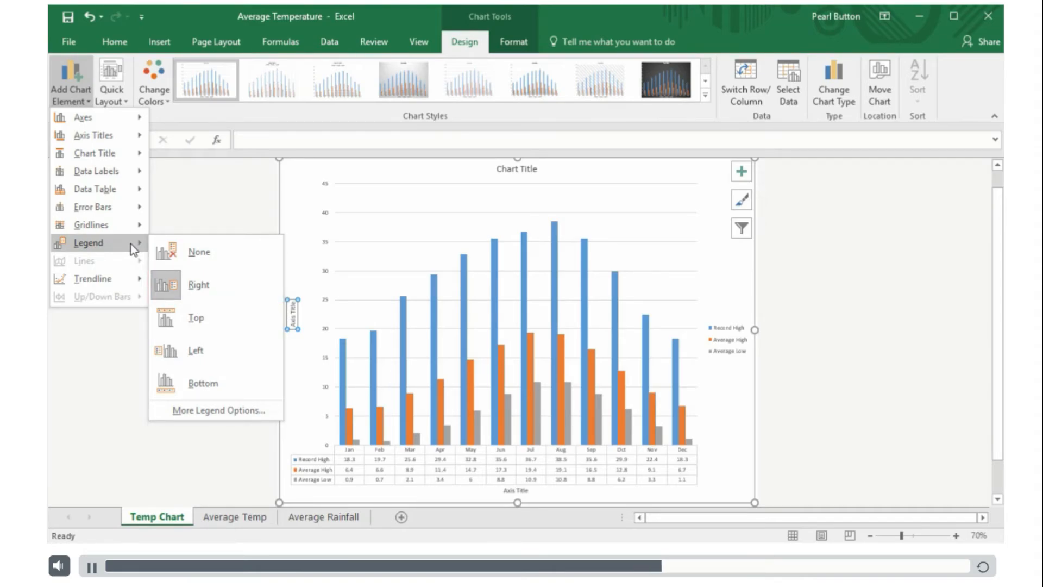
left_click(158, 247)
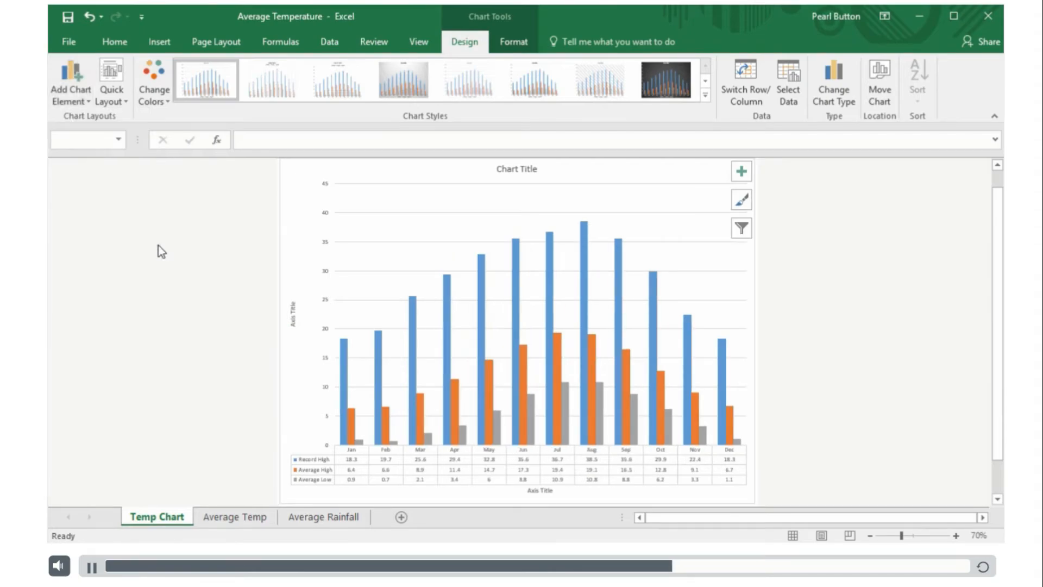
left_click(79, 84)
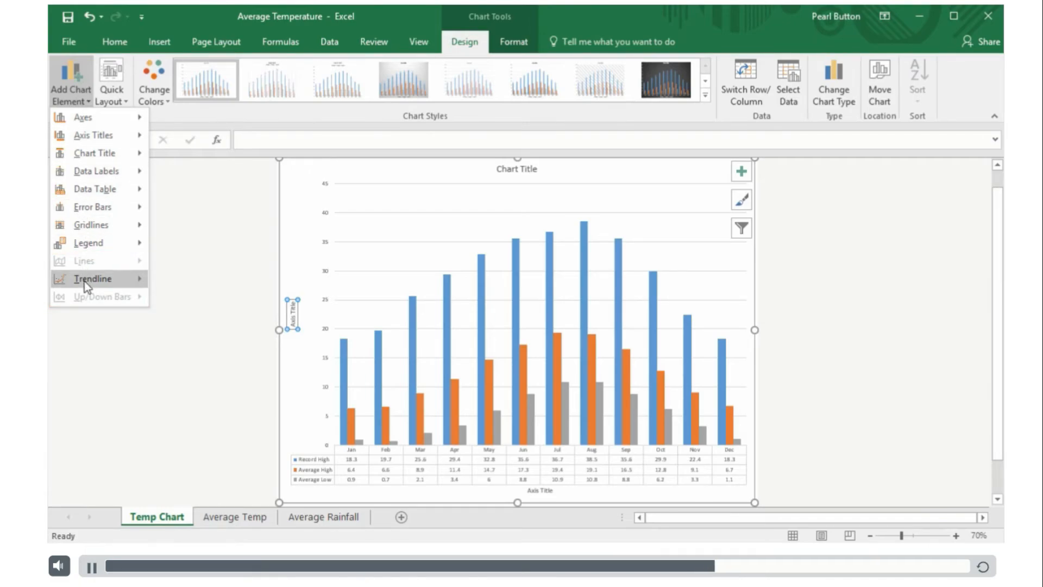
mouse_move(84, 283)
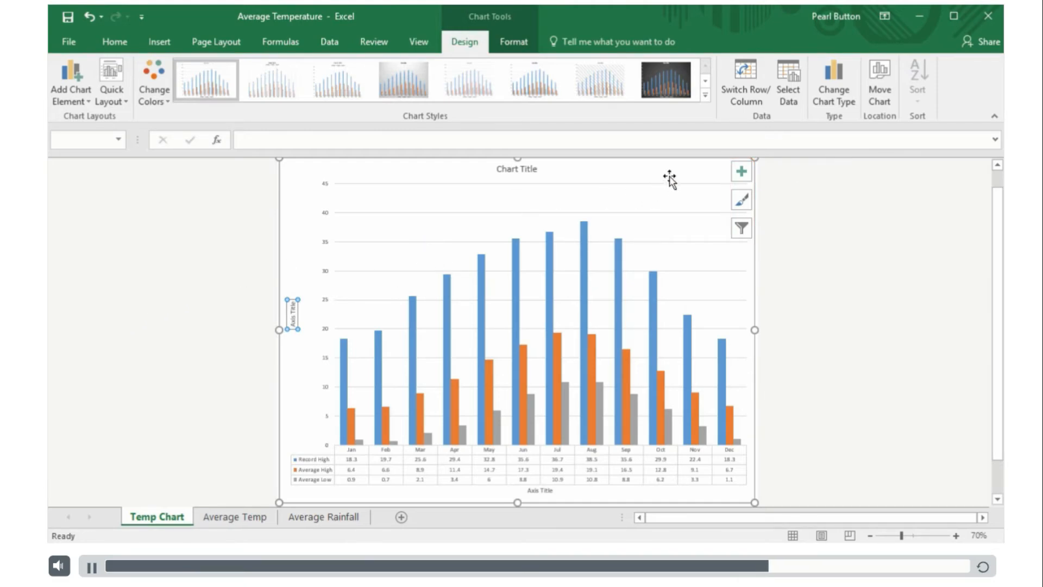
Step: Hide the column chart's data table and place its legend at the bottom of the chart
left_click(740, 177)
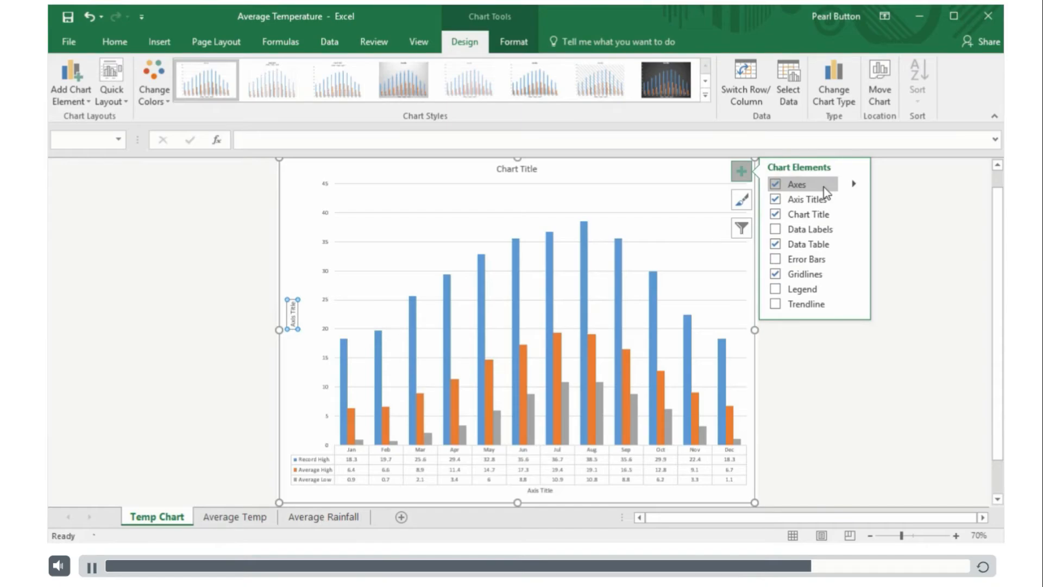
left_click(854, 184)
left_click(854, 229)
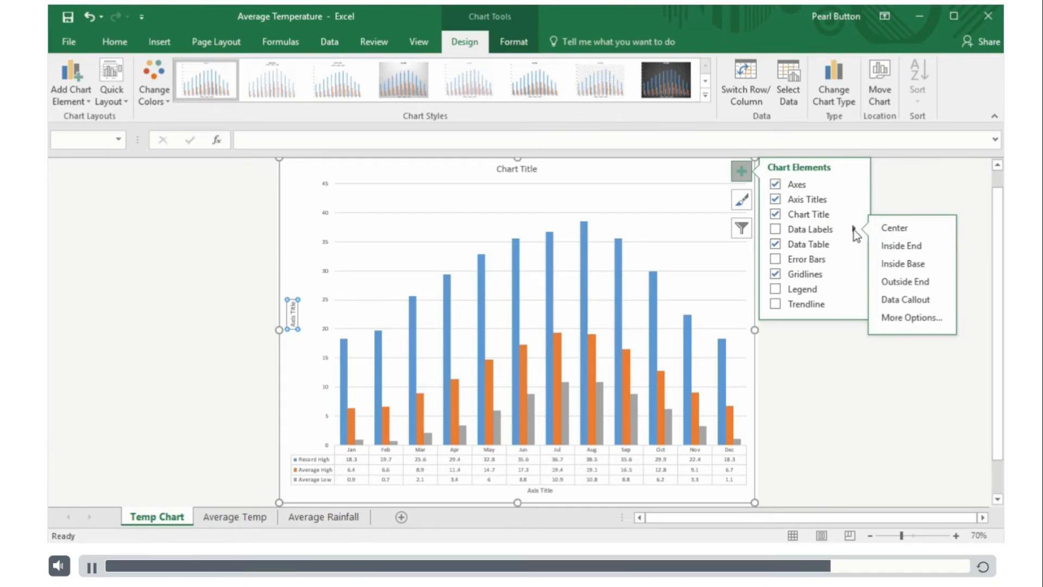
left_click(776, 244)
left_click(777, 290)
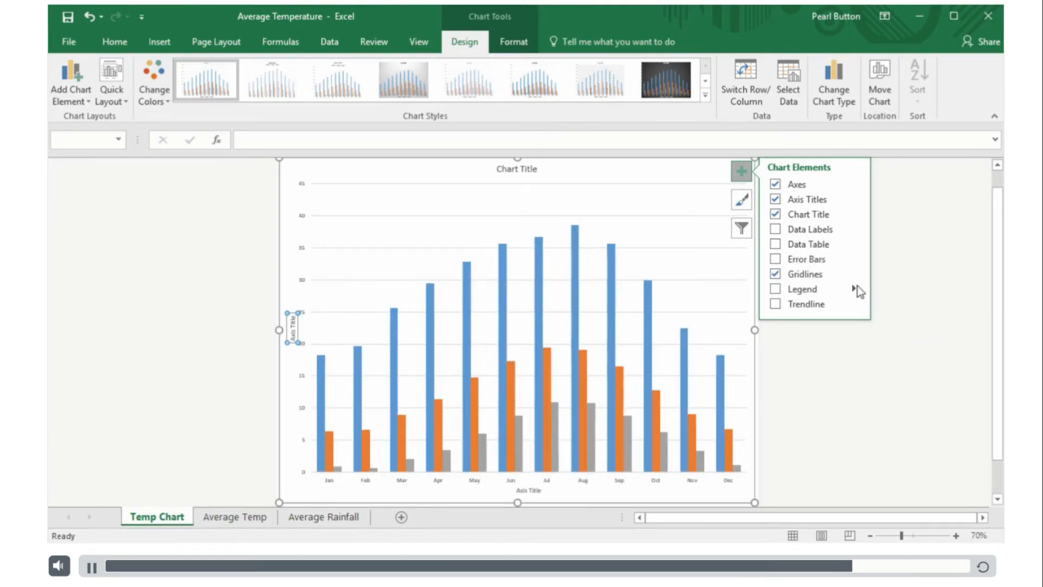
mouse_move(855, 289)
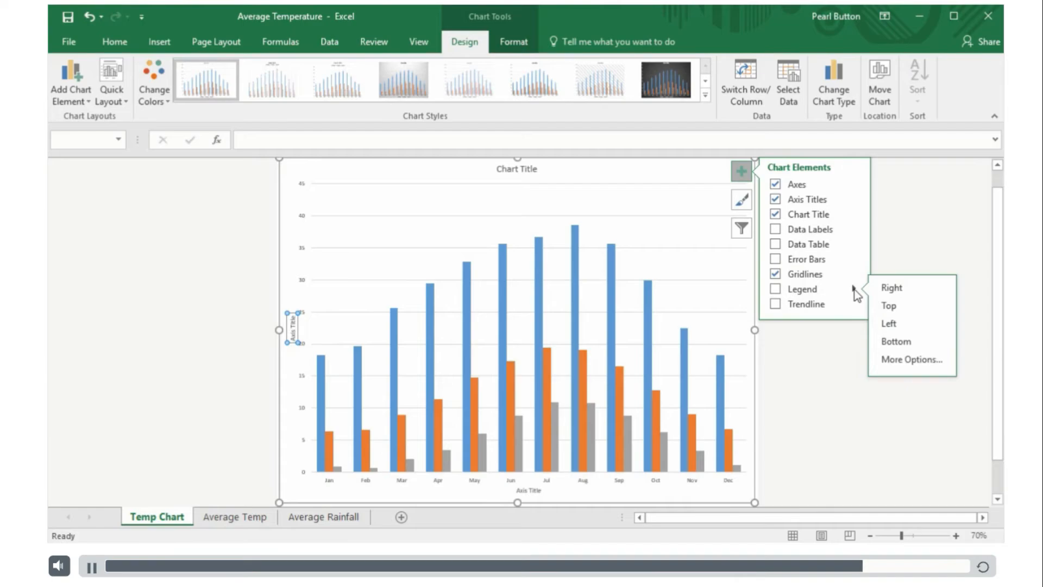
left_click(897, 342)
left_click(701, 245)
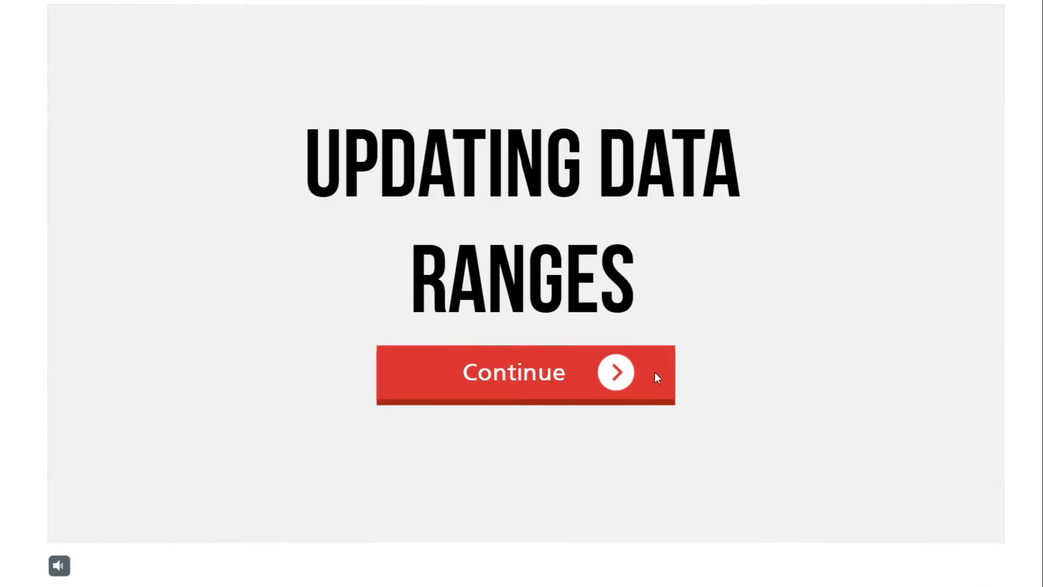
left_click(654, 373)
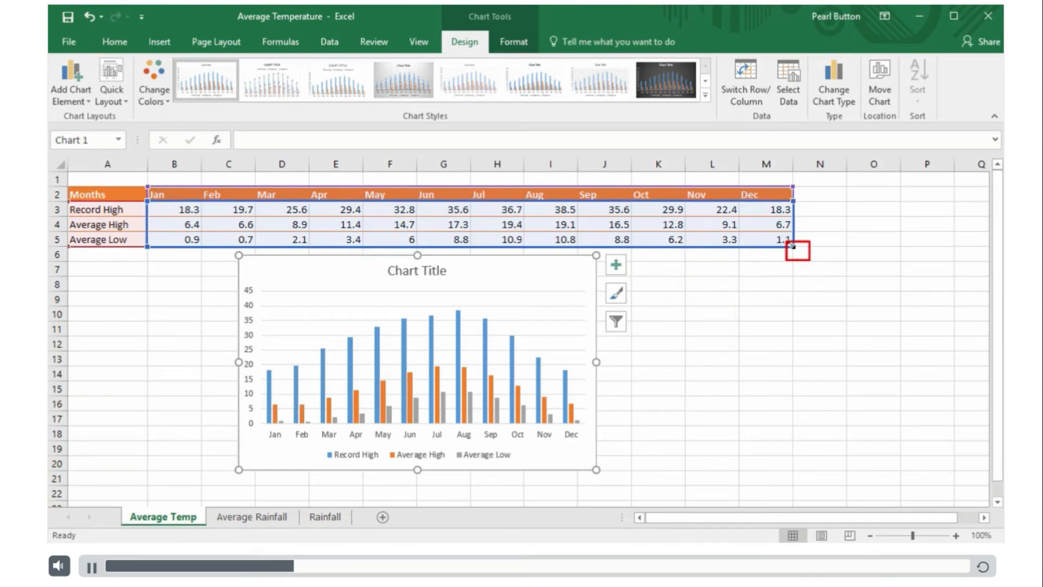
Step: Shrink the Average Temp chart's data range to Jan through Sep and extend it back to Dec
left_click_drag(792, 245, 644, 245)
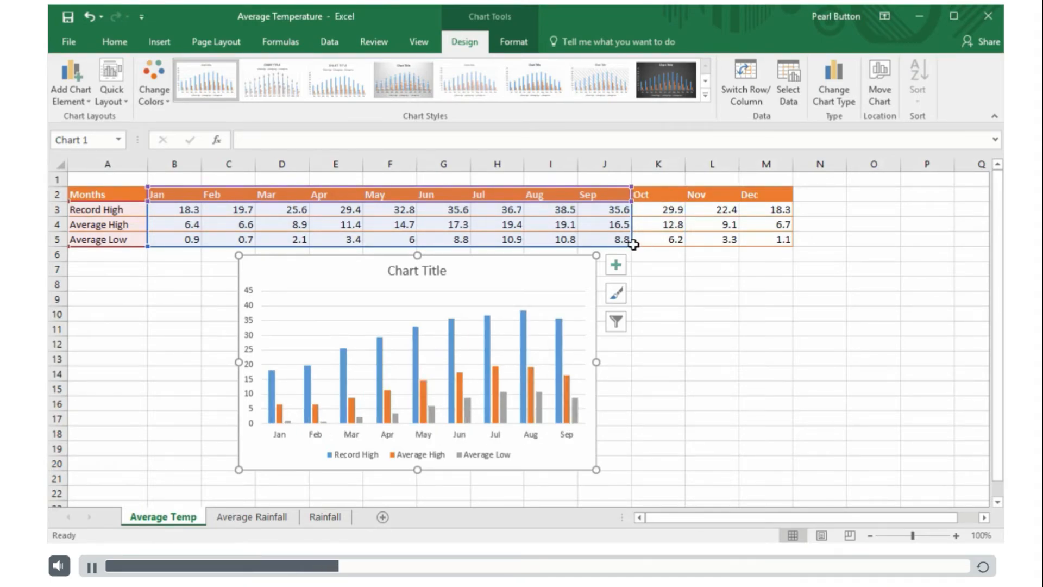
left_click_drag(631, 246, 785, 246)
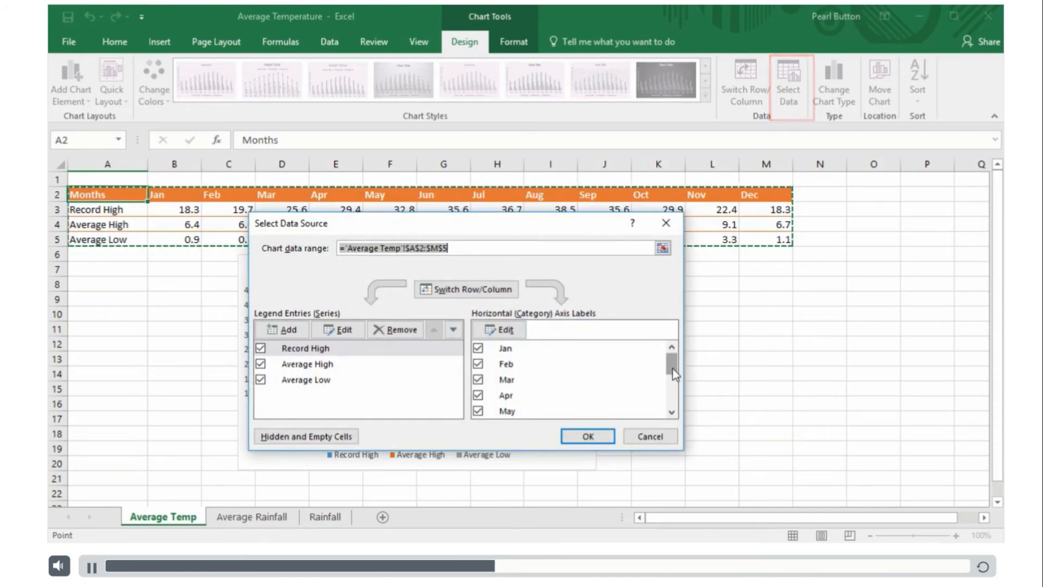
Step: Include the Oct, Nov and Dec categories in the chart's data source and exclude the Record High series
left_click(478, 380)
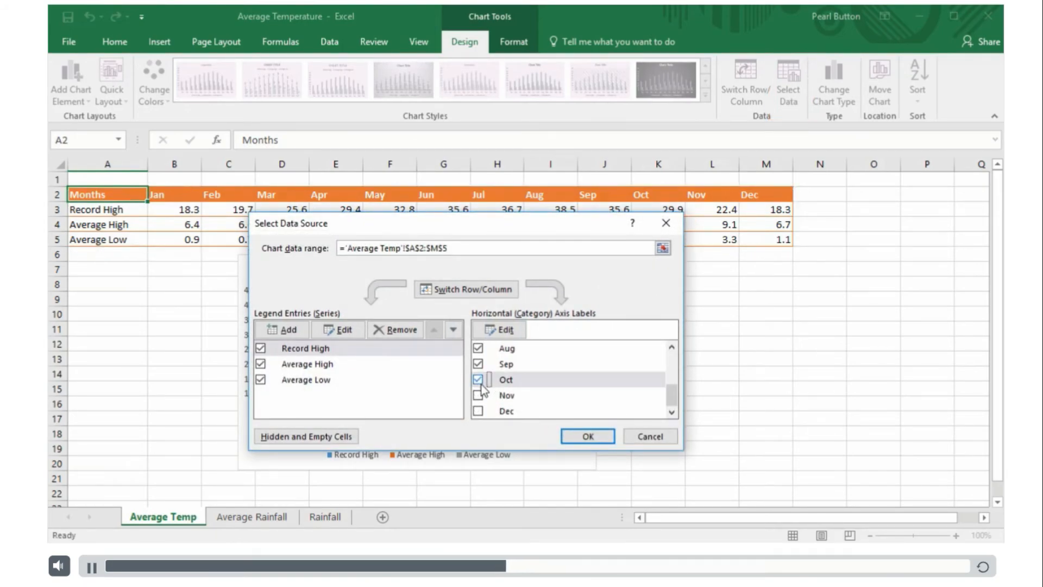
left_click(478, 395)
left_click(478, 411)
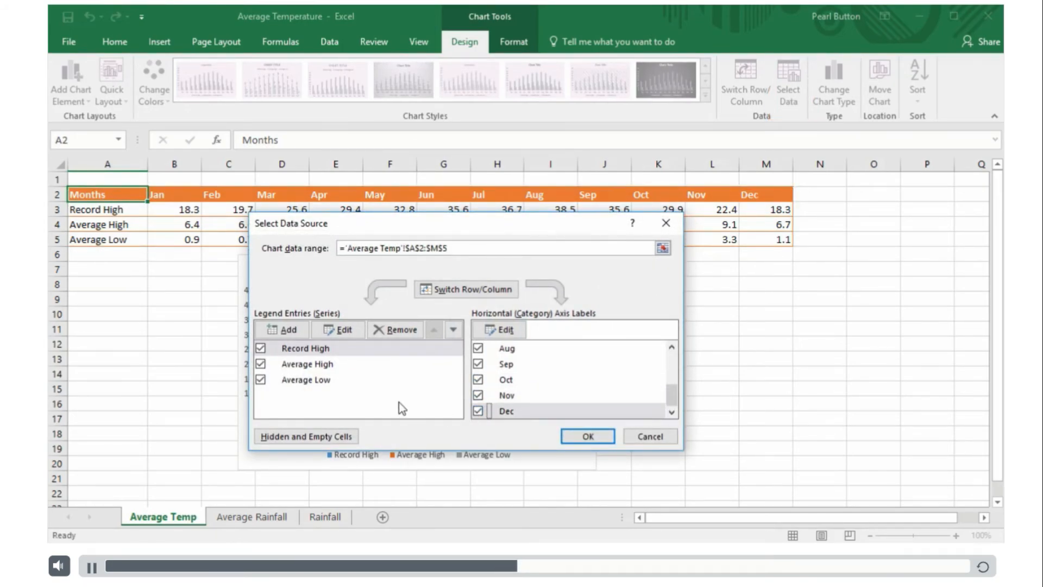
left_click(260, 348)
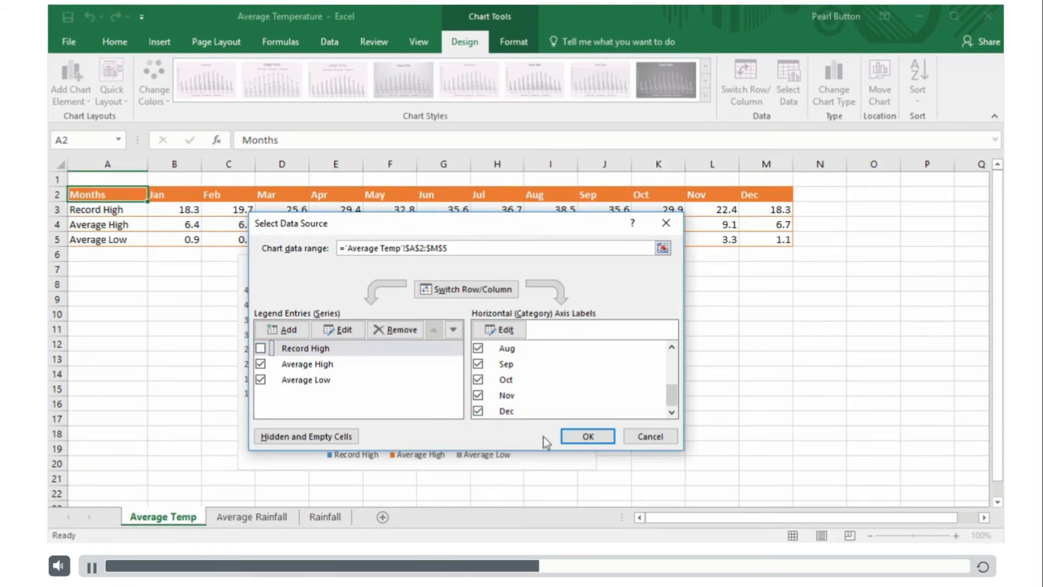
left_click(585, 441)
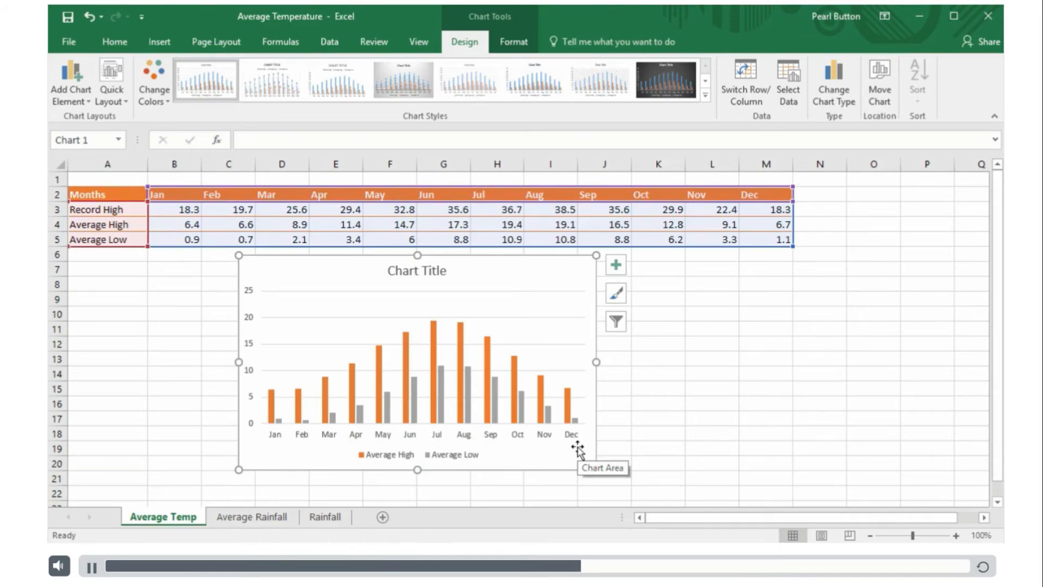
Step: Add an England series to the Average Temp chart, using Rainfall sheet cell A4 as its name and B4:M4 as its values
left_click(788, 95)
left_click(298, 329)
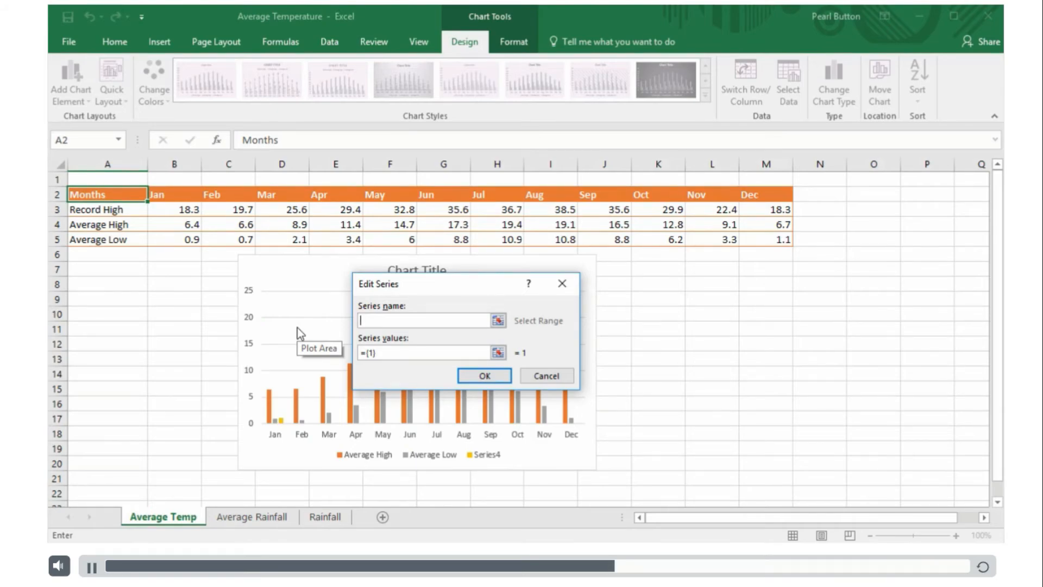
left_click(320, 519)
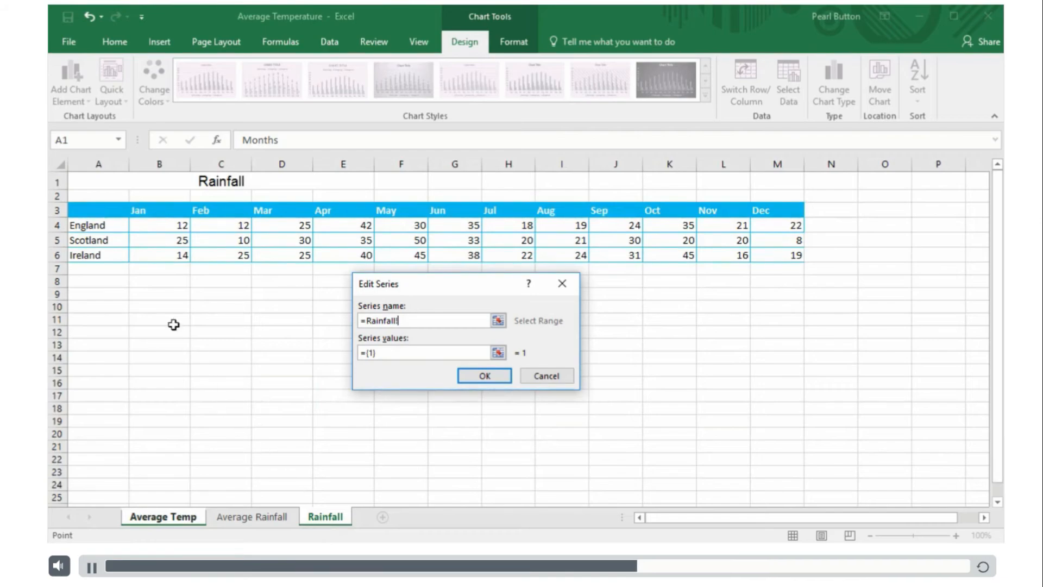
left_click(122, 229)
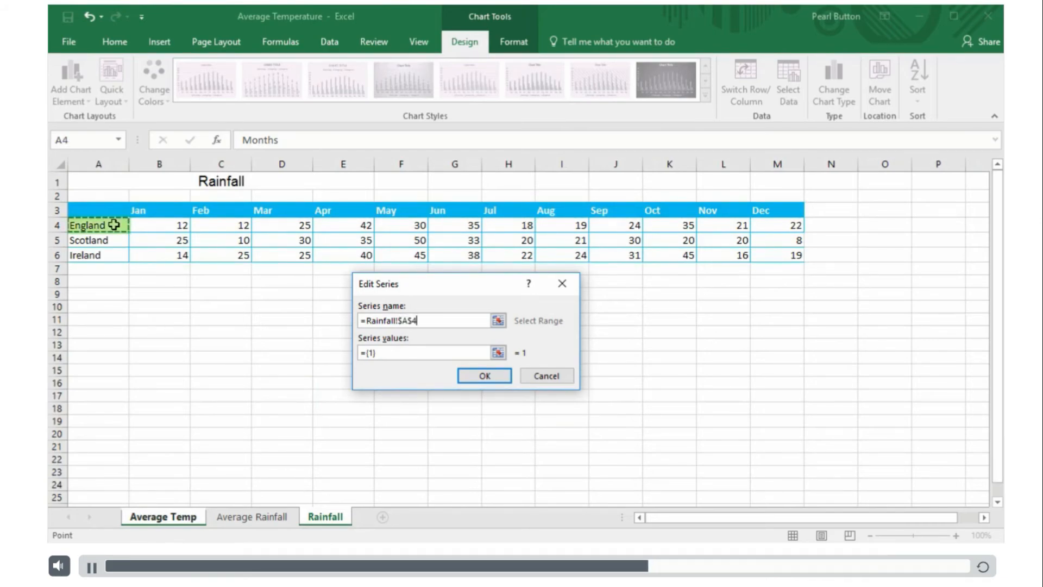
left_click(389, 354)
left_click_drag(389, 353, 350, 348)
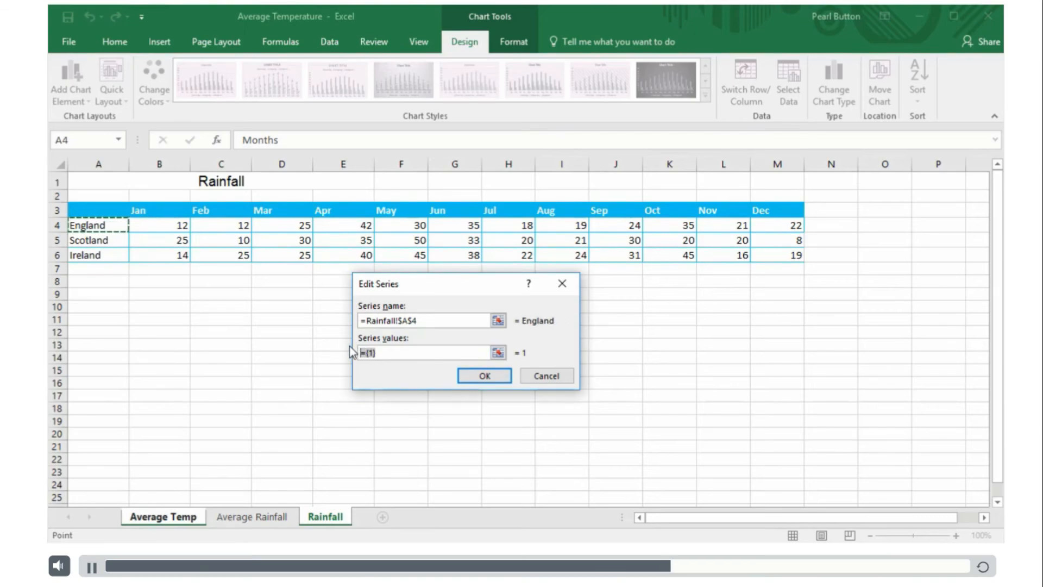
key("Delete")
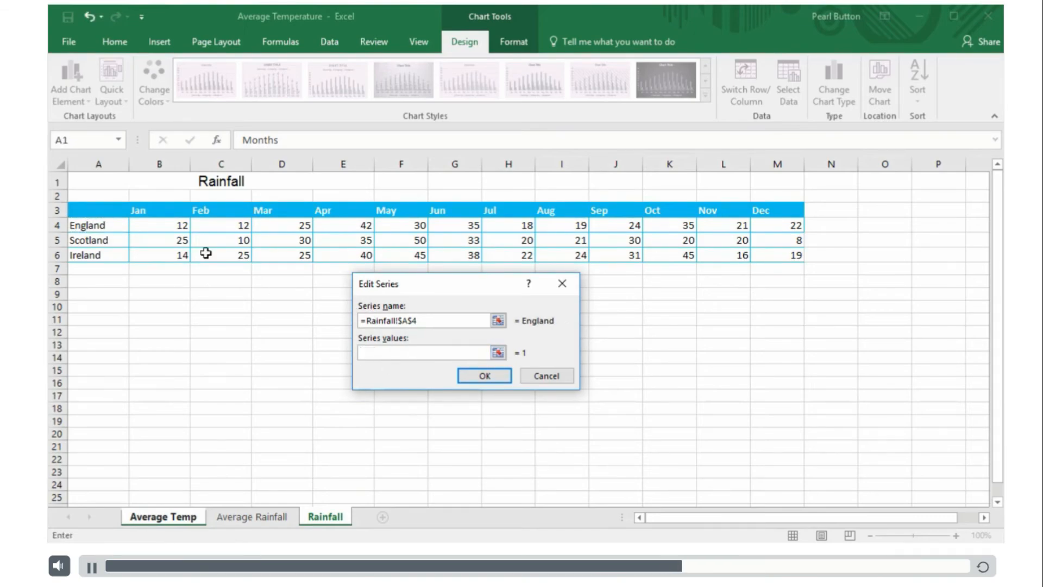
left_click_drag(175, 222, 765, 227)
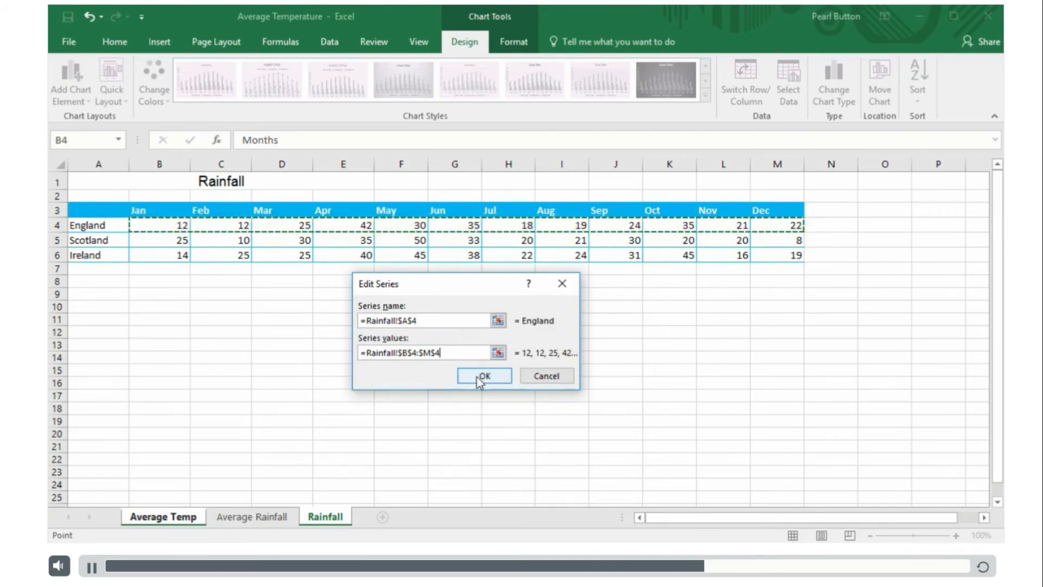
left_click(480, 380)
left_click(588, 436)
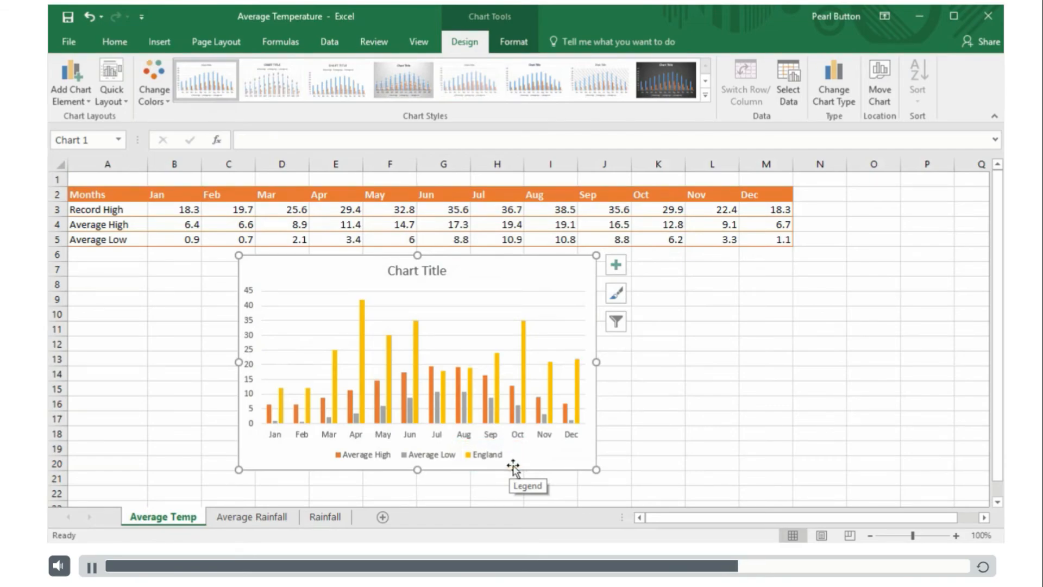
Step: Add a Scotland series to the Average Temp chart, using Rainfall sheet cell A5 as its name and B5:M5 as its values
left_click(788, 79)
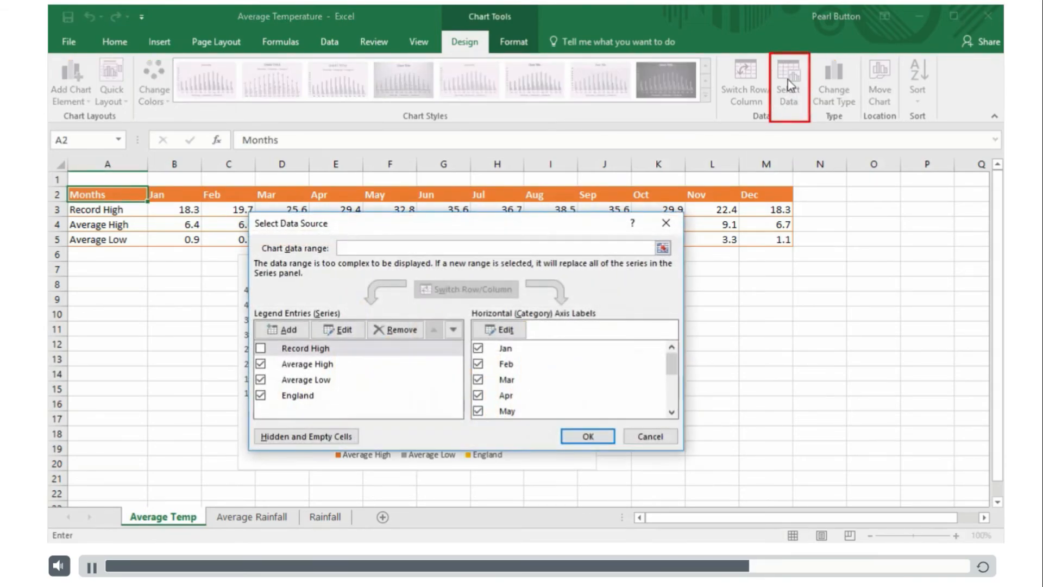
left_click(283, 330)
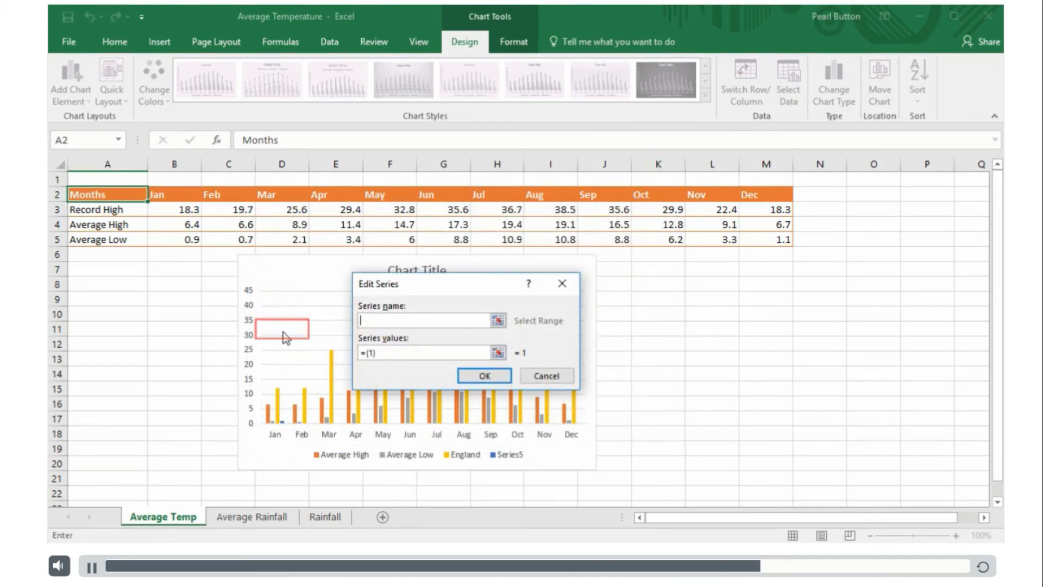
left_click(325, 516)
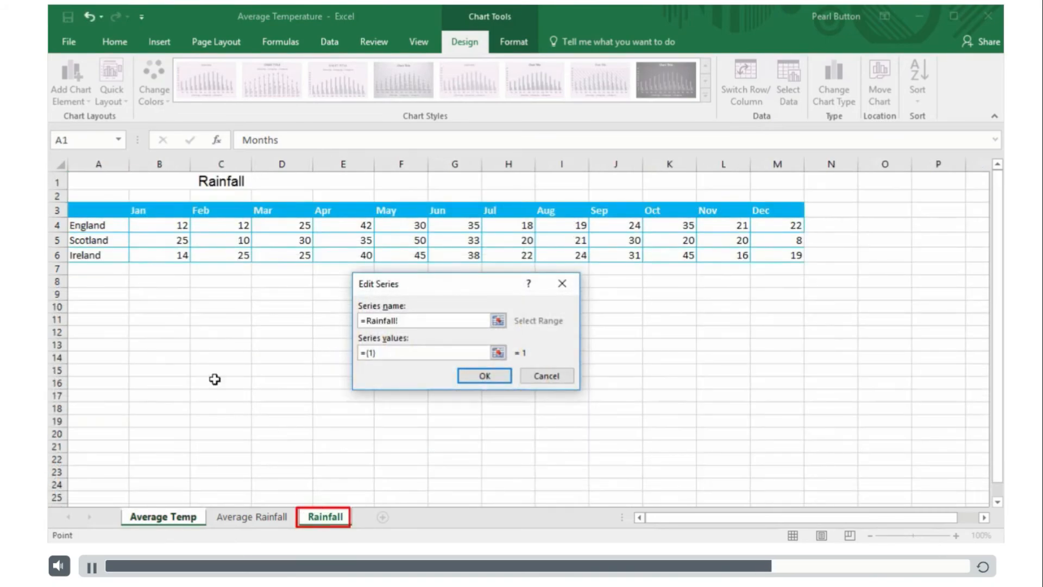
left_click(89, 239)
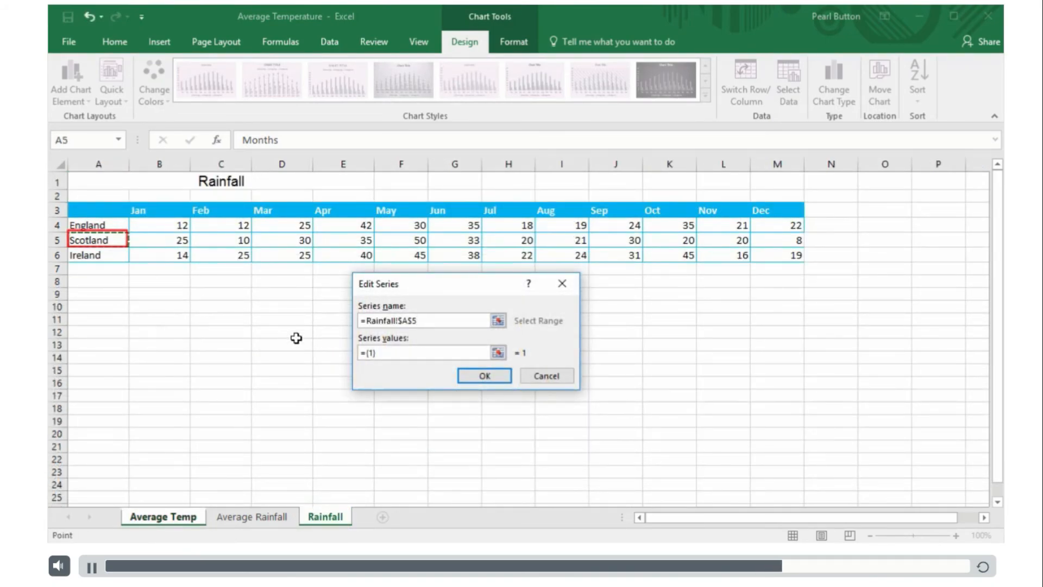
left_click_drag(390, 352, 343, 353)
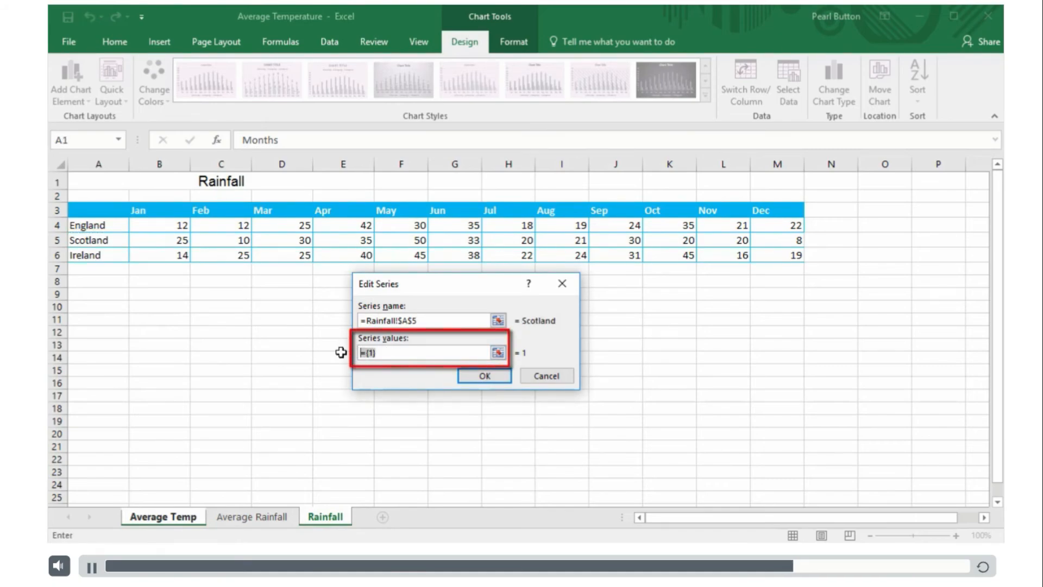
key("Delete")
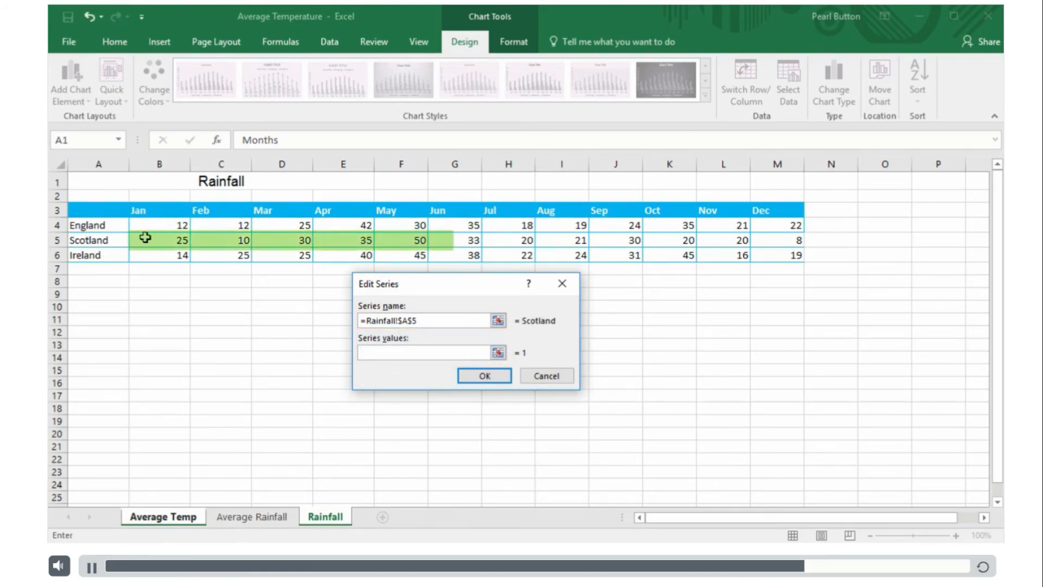
left_click_drag(145, 238, 761, 237)
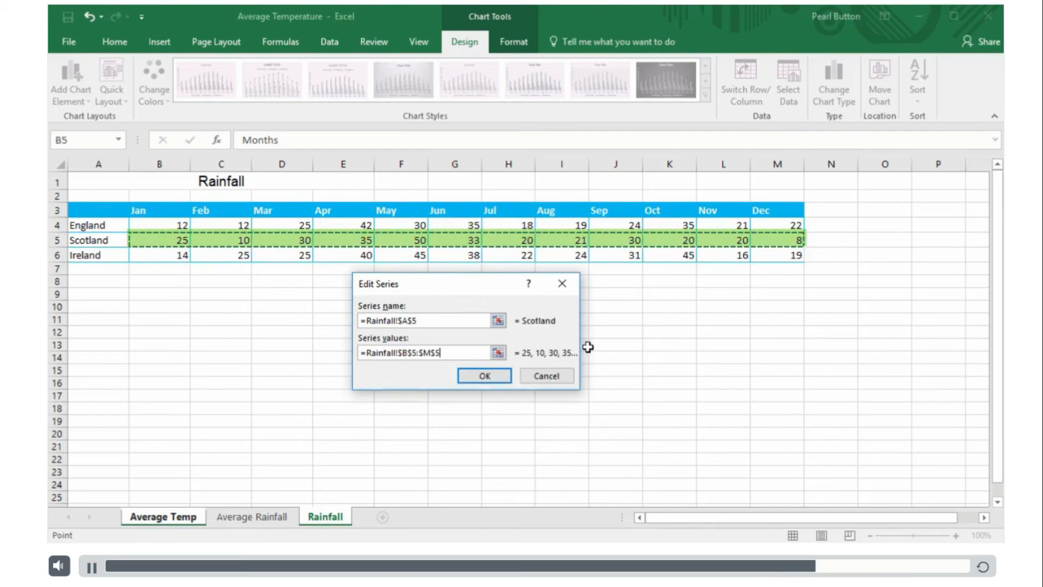
left_click(497, 377)
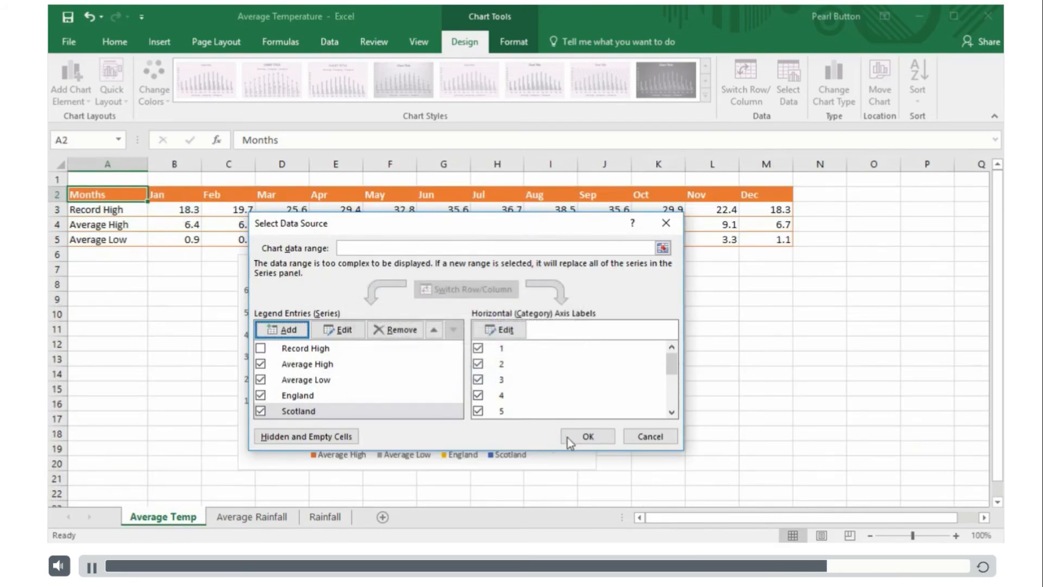
left_click(588, 436)
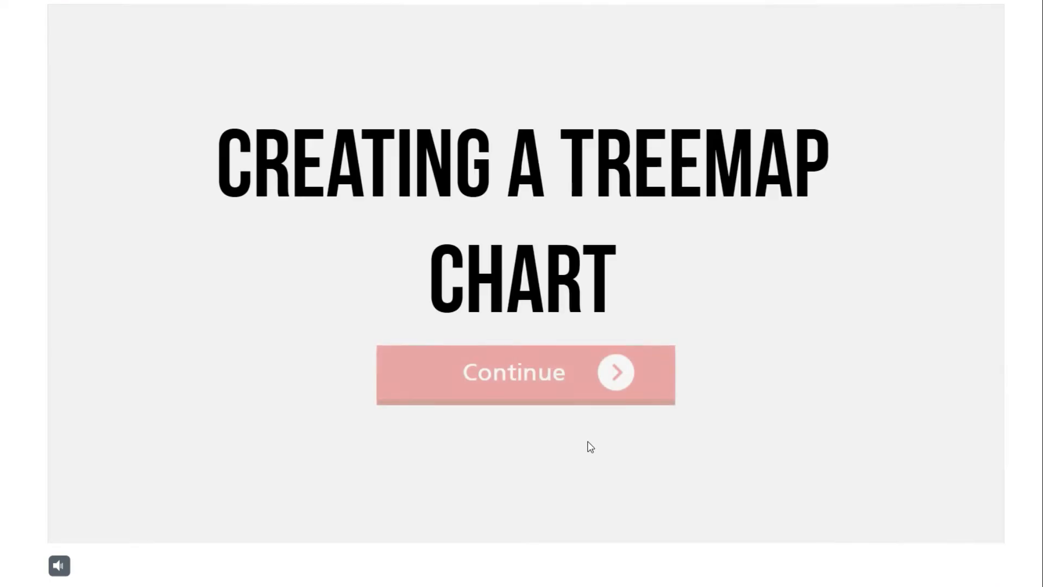
left_click(539, 402)
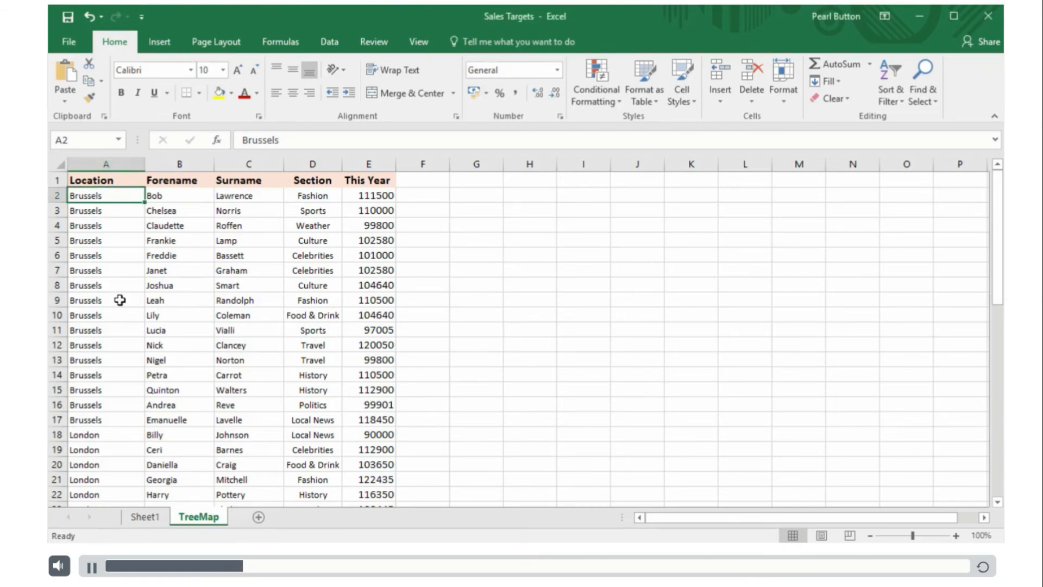
Step: Insert a Treemap chart from the Sales Targets data on the TreeMap sheet
left_click(157, 43)
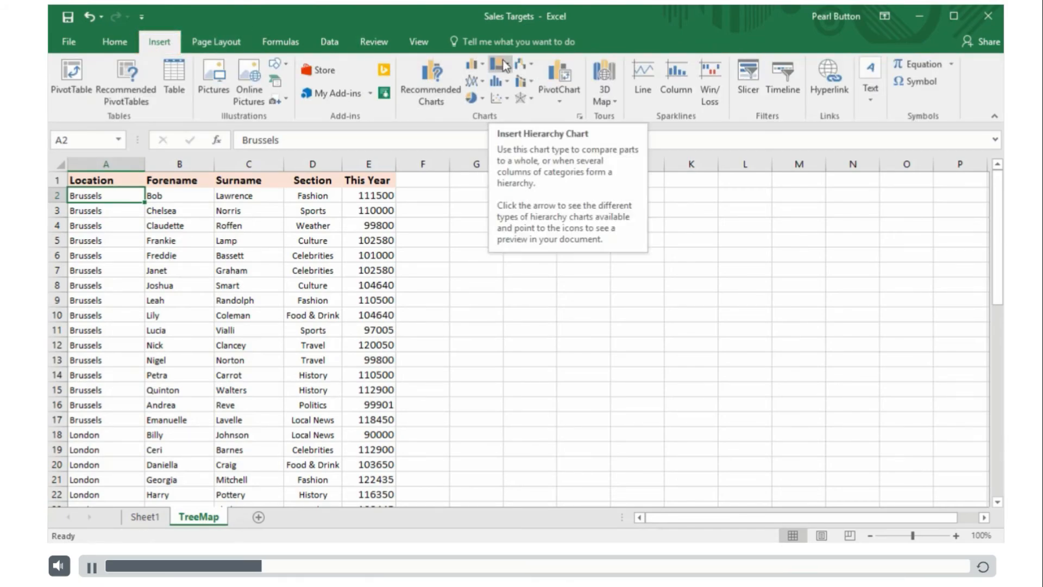
left_click(503, 64)
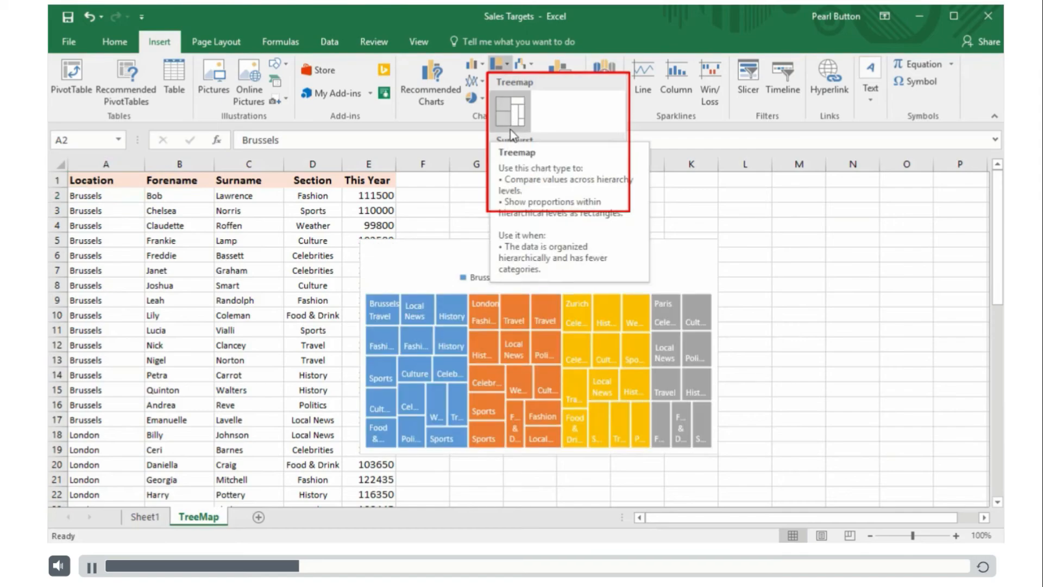
left_click(510, 129)
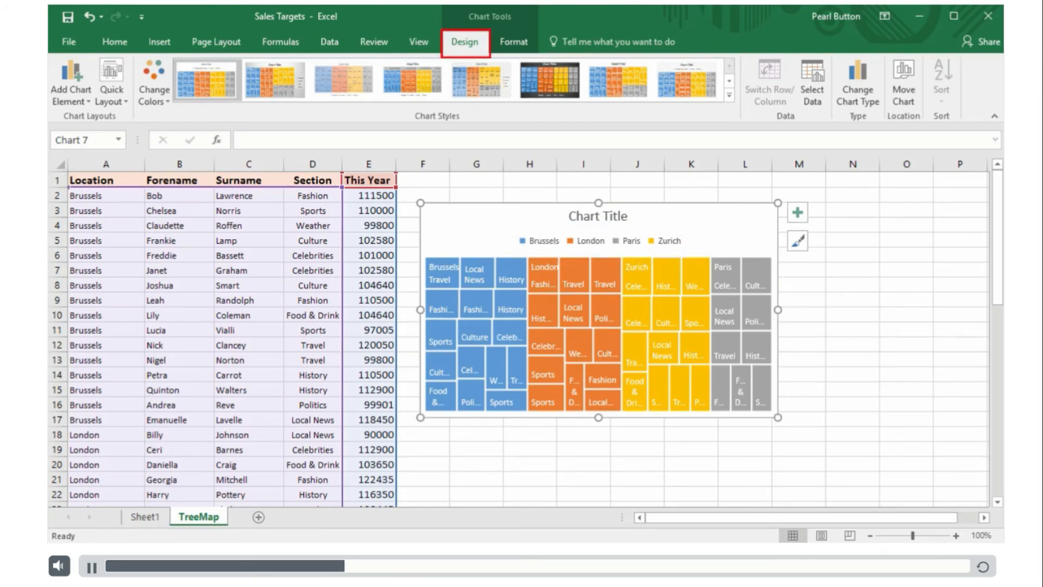
Step: Examine the treemap's chart title, data label and legend options, along with its quick layouts and color palettes
left_click(71, 90)
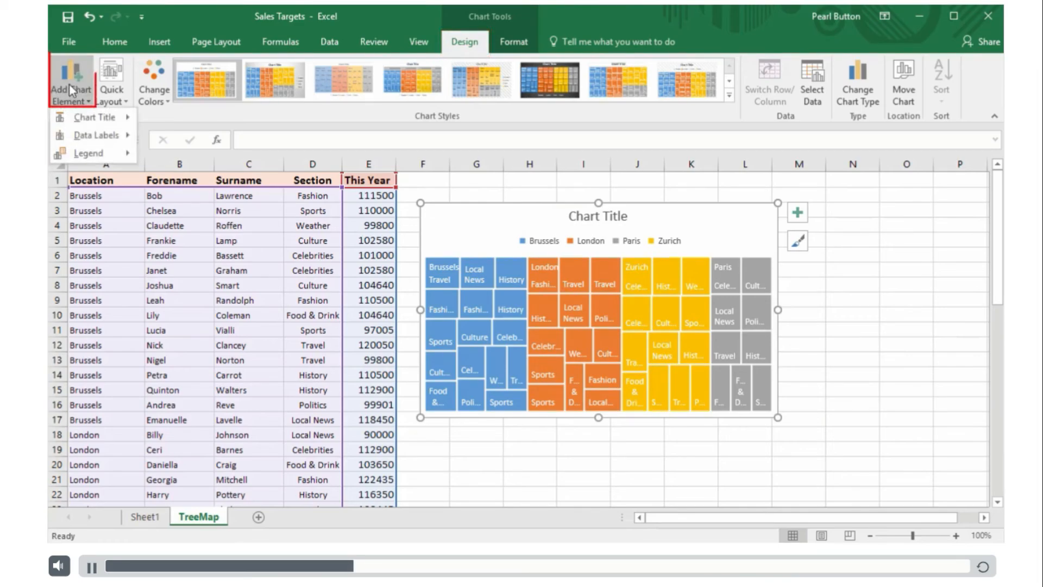
mouse_move(81, 118)
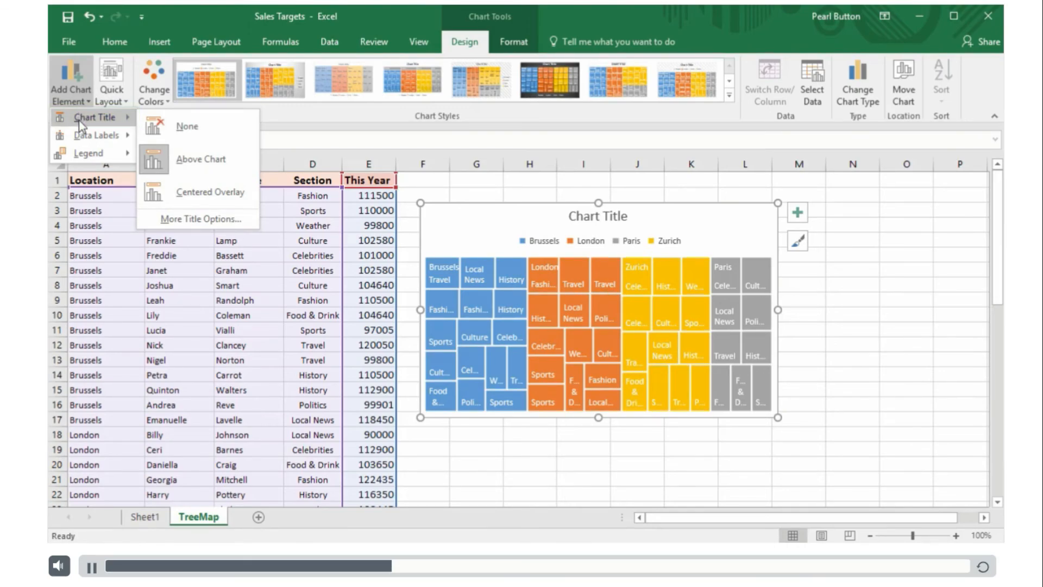
mouse_move(80, 137)
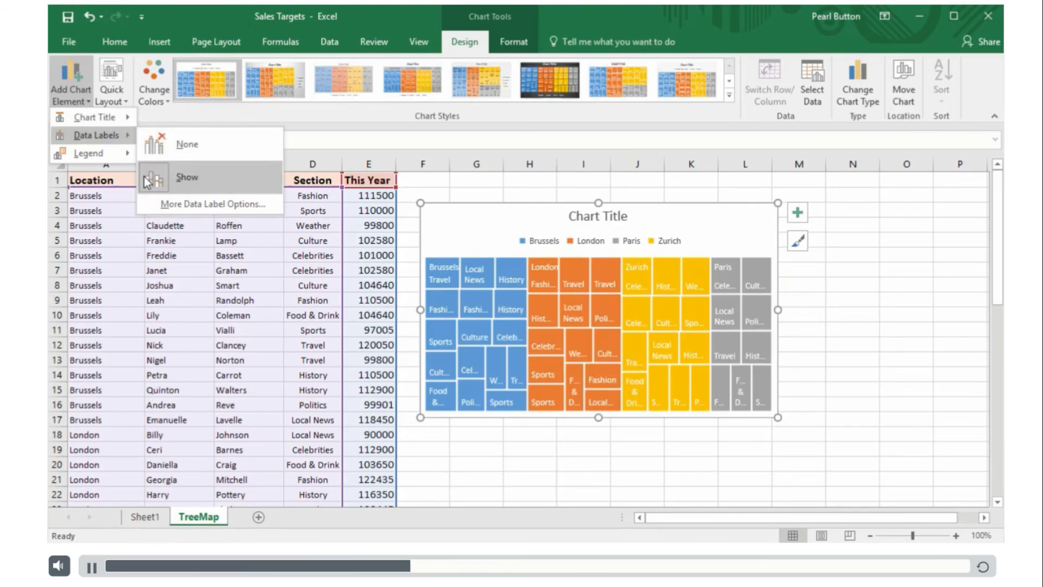
mouse_move(110, 157)
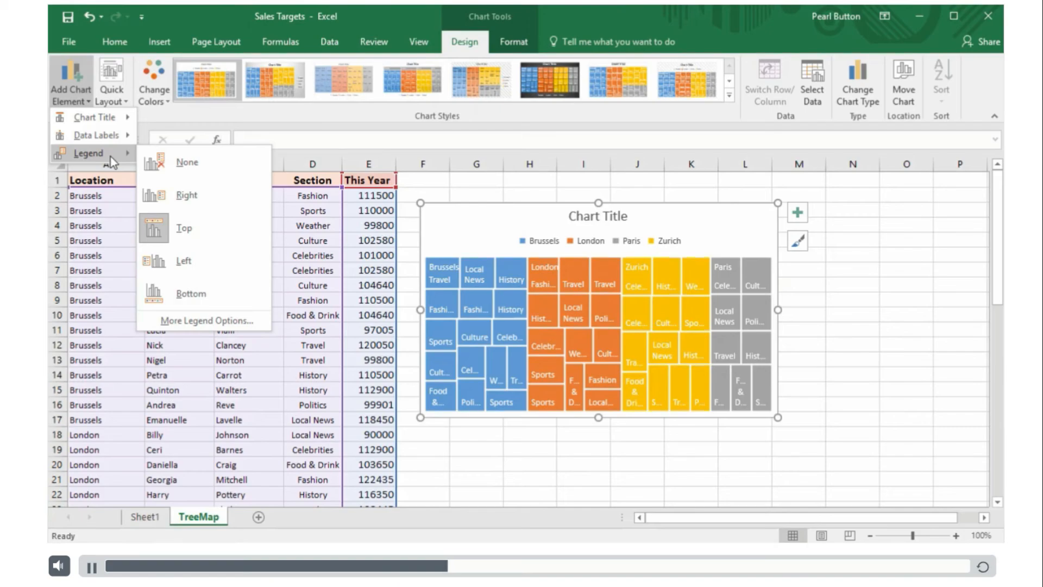
left_click(109, 96)
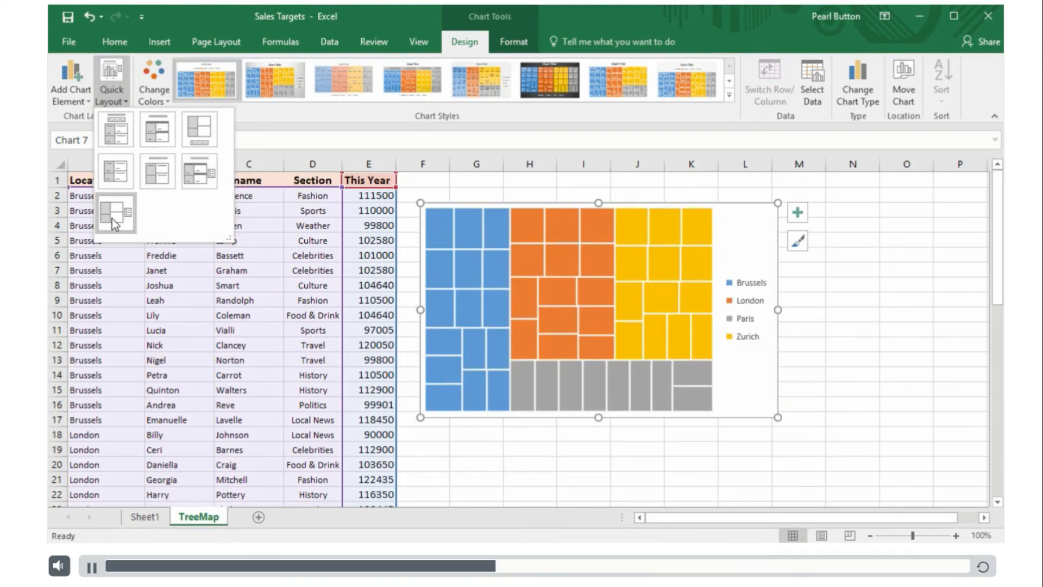
left_click(154, 77)
left_click(155, 76)
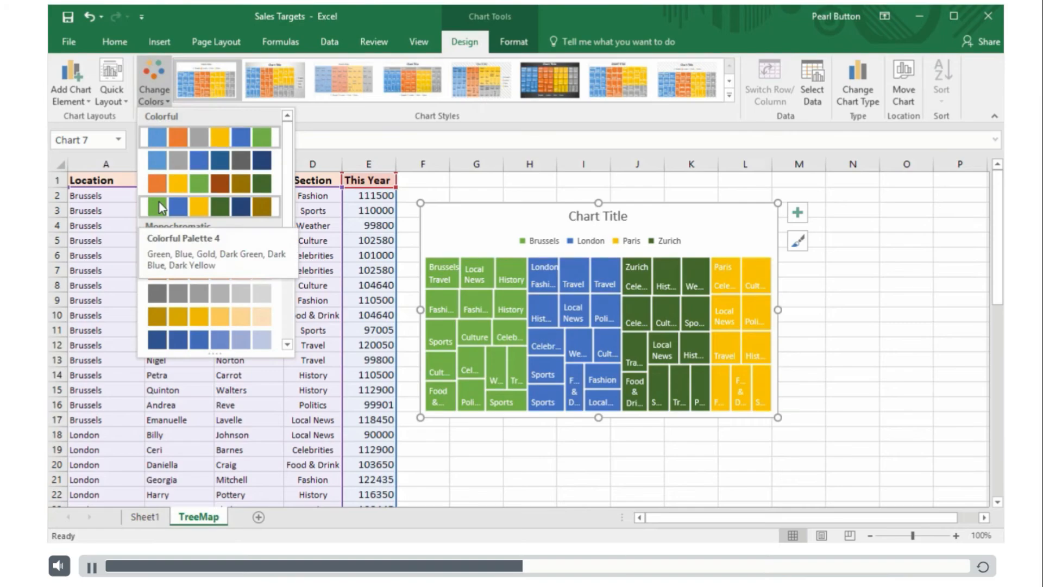
Step: Try out chart styles on the treemap and apply the one with the dark background
left_click(333, 83)
left_click(413, 81)
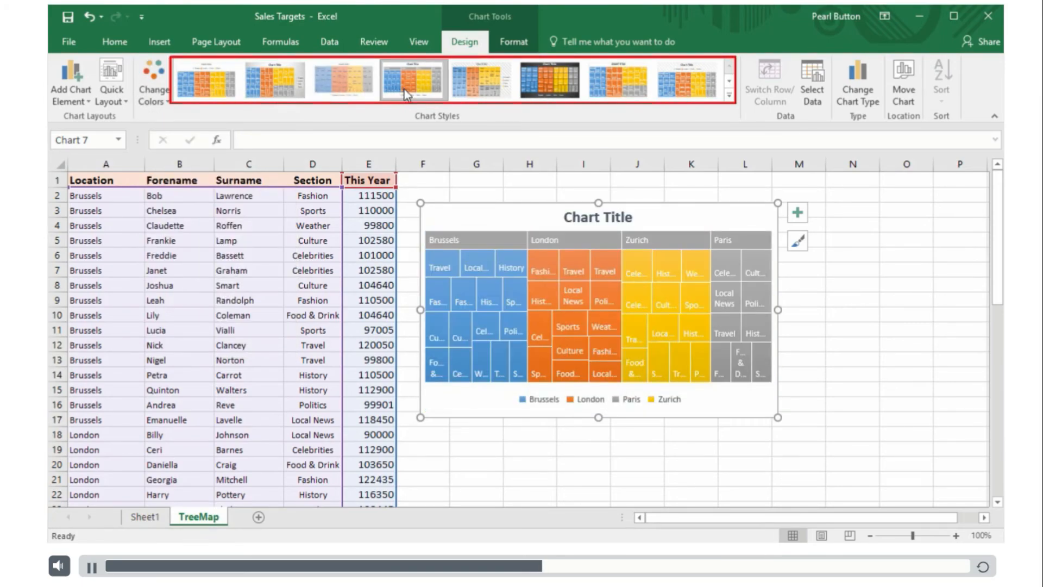
left_click(536, 92)
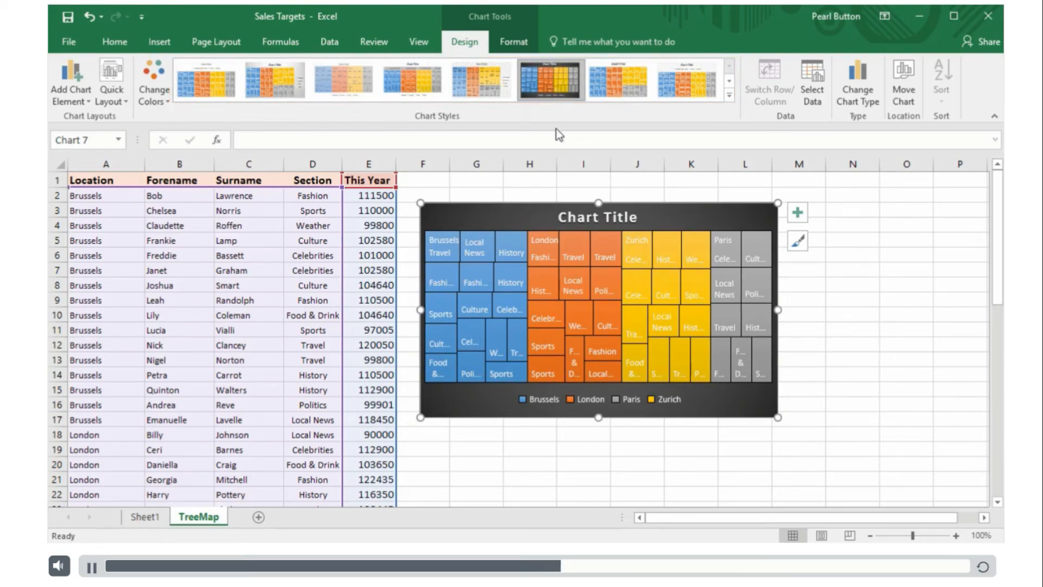
Step: Review the chart elements and the style choices offered beside the treemap
left_click(798, 213)
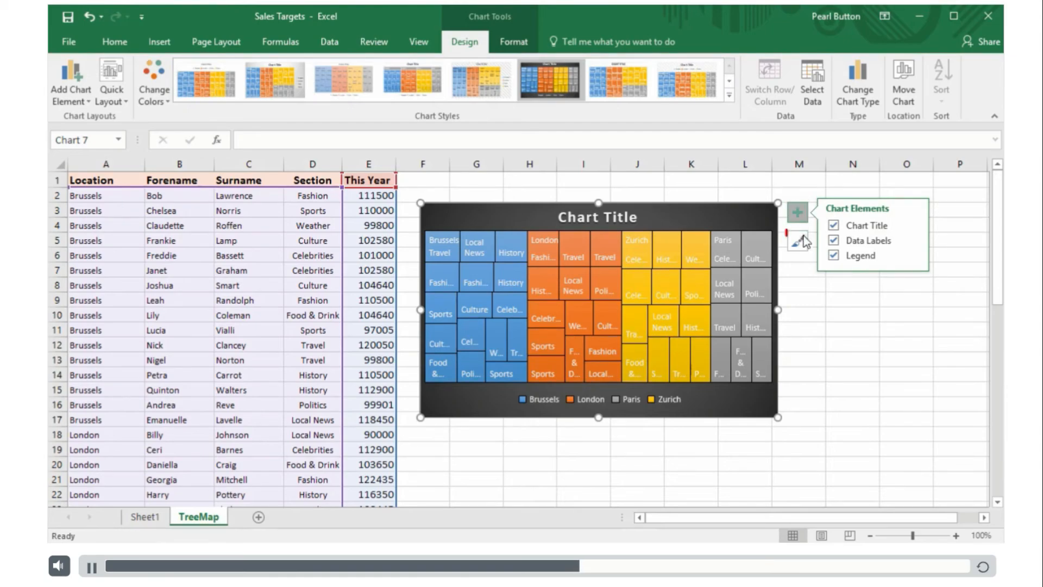
left_click(798, 241)
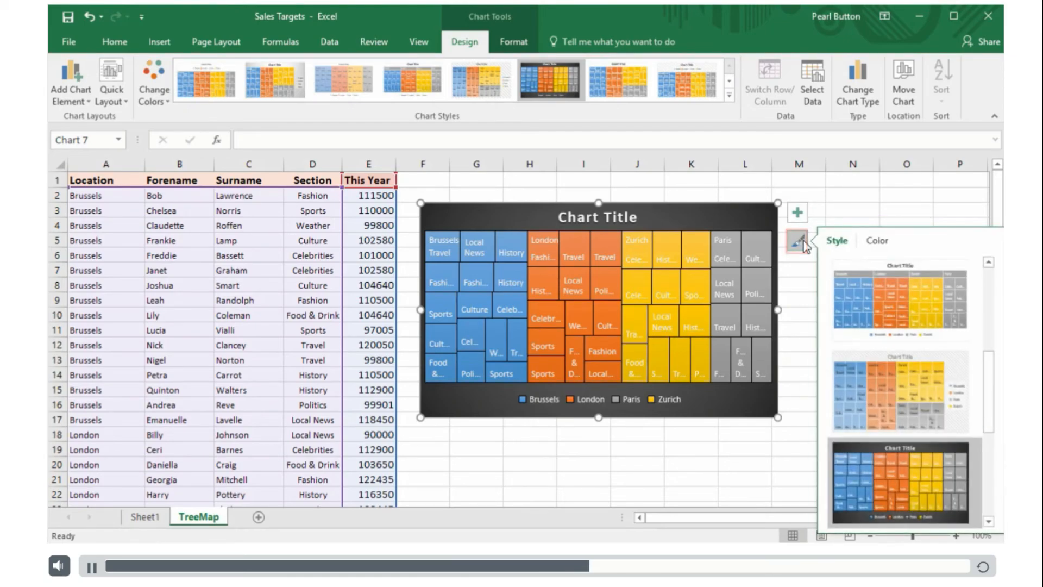
left_click(801, 241)
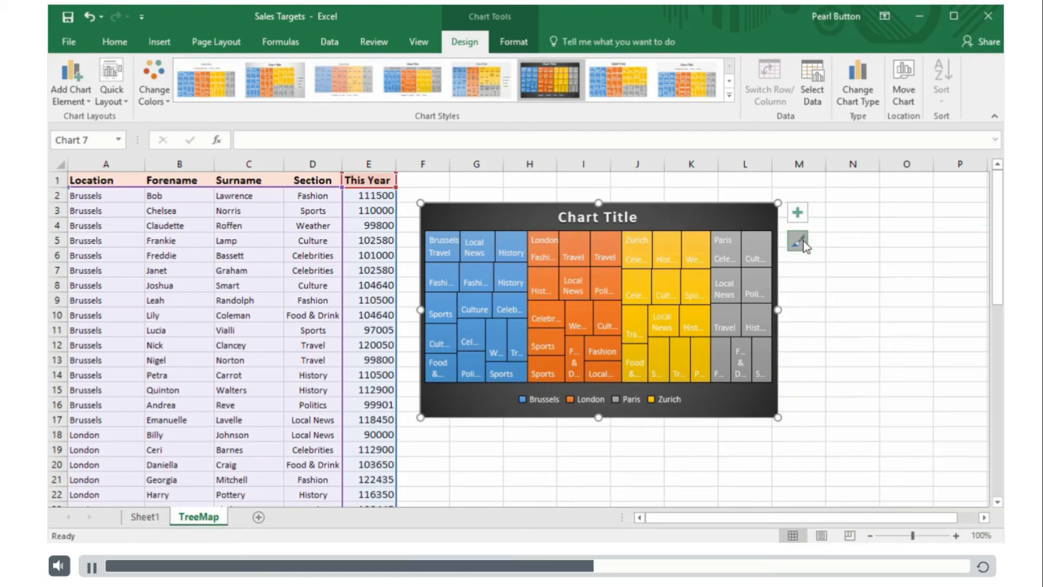
Step: Examine the treemap chart title's formatting options for fill and border, effects, alignment and title position
double_click(615, 219)
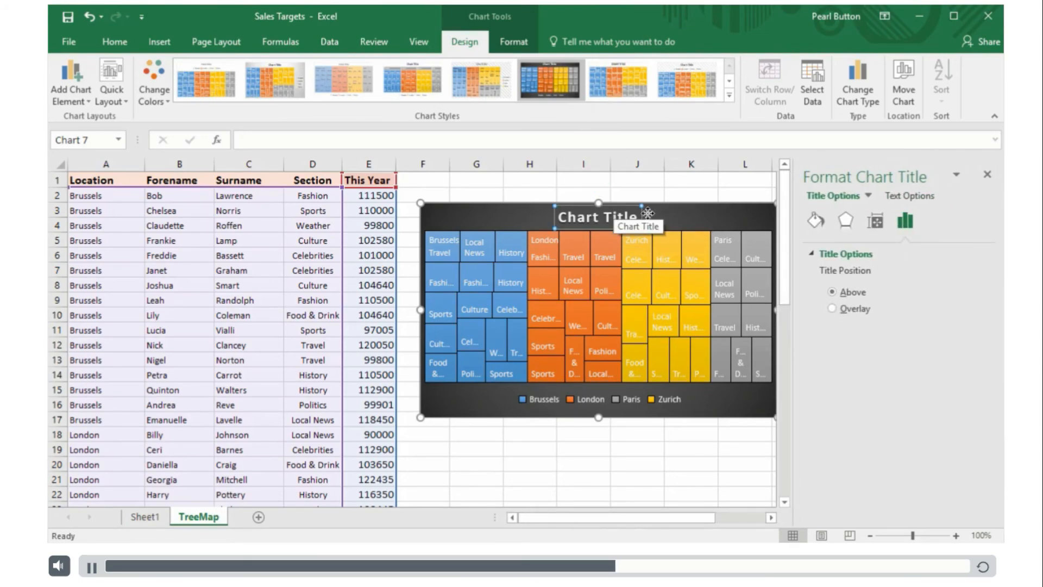
left_click(809, 224)
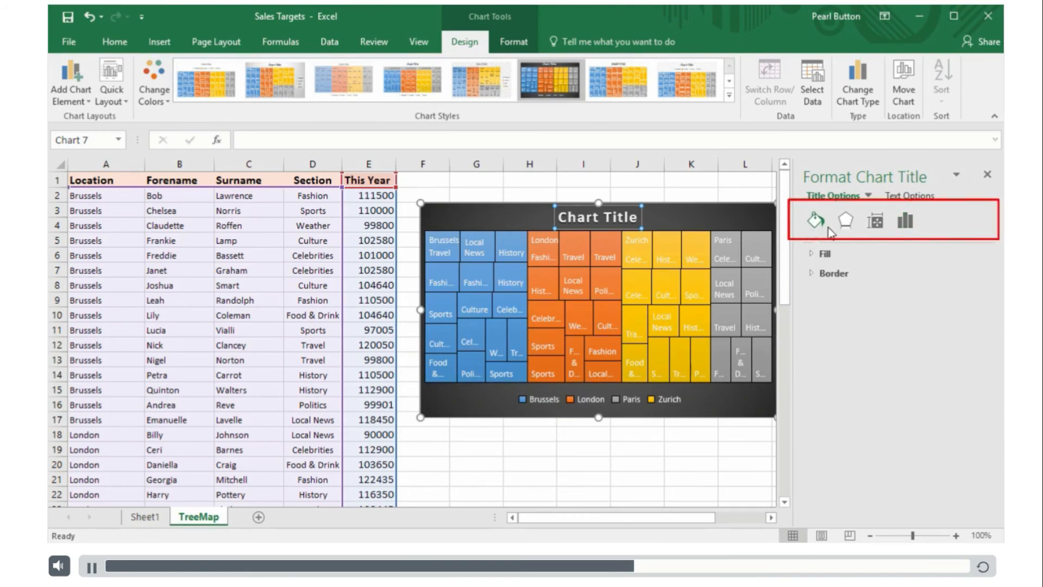
left_click(845, 222)
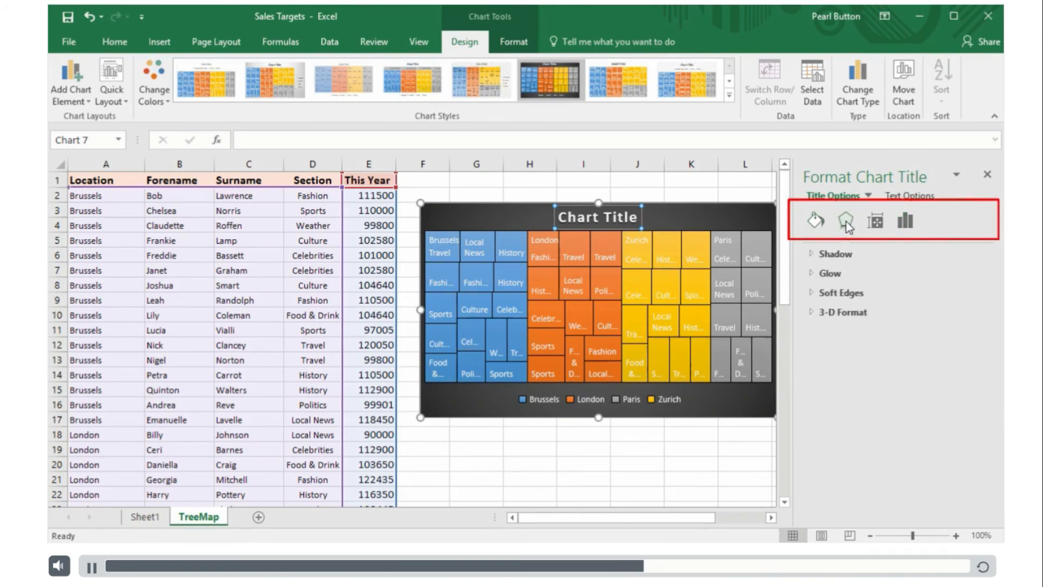
left_click(873, 220)
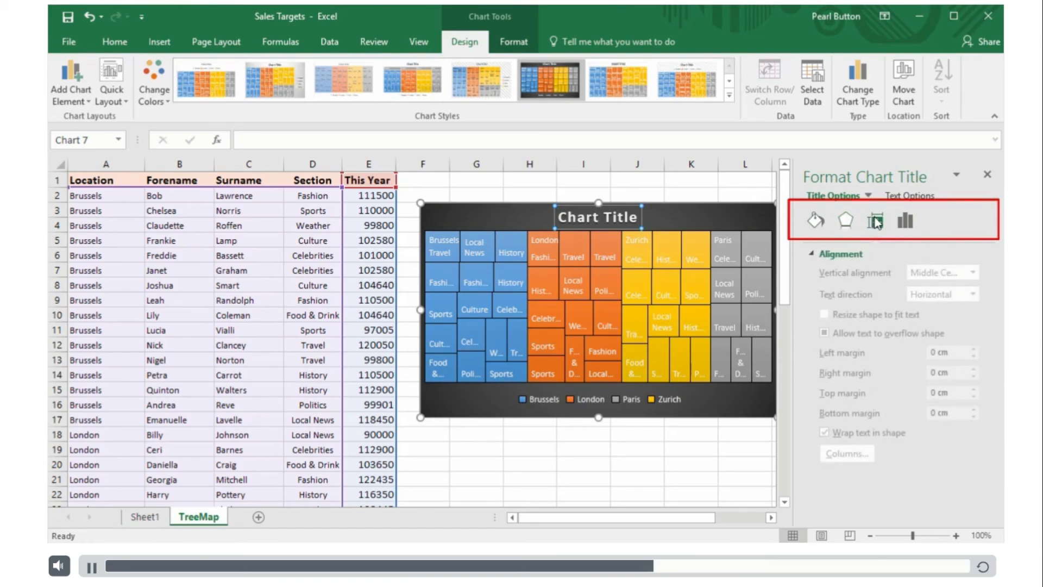
left_click(905, 223)
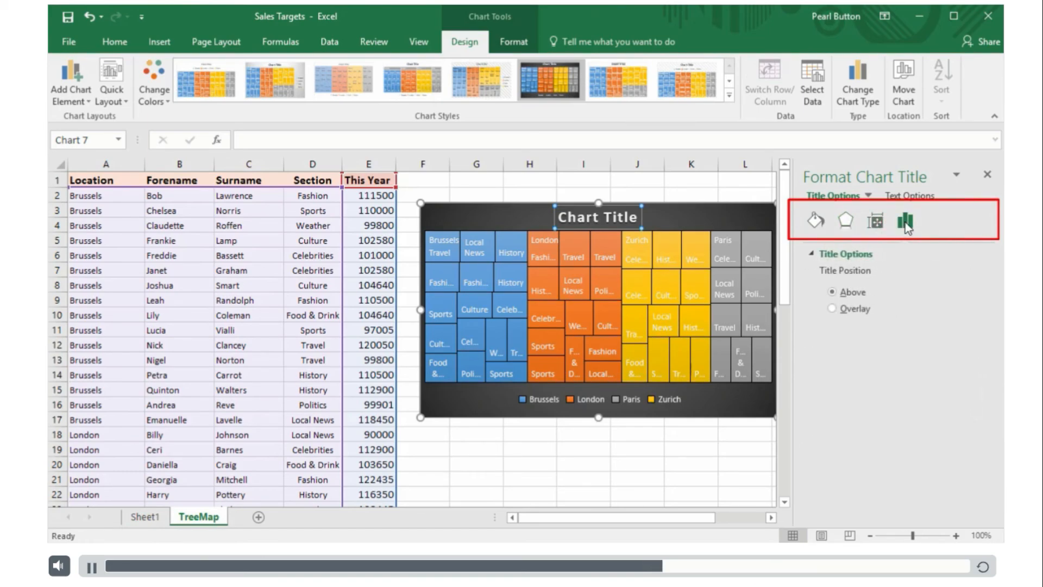
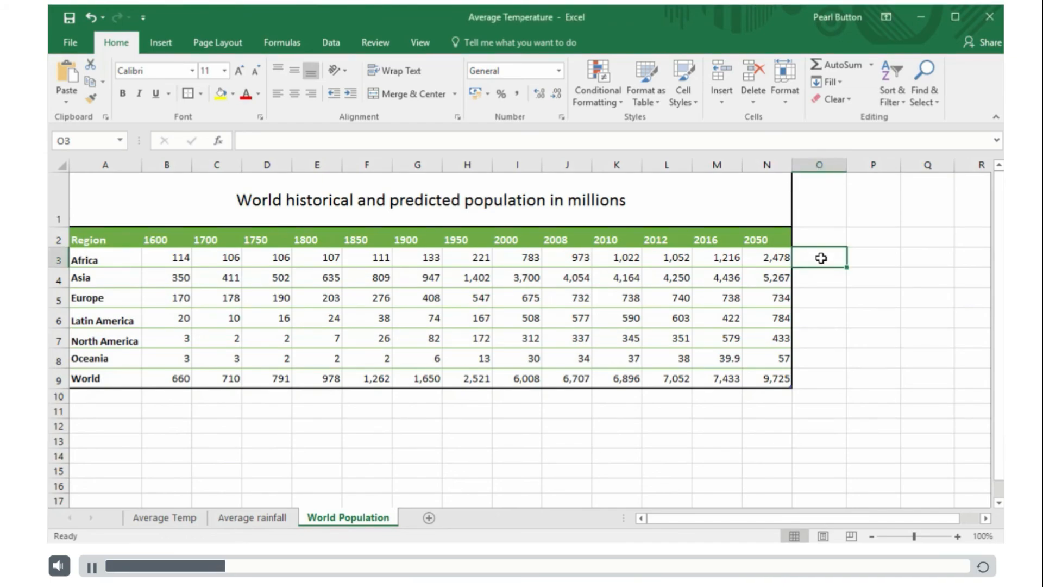
Step: Insert a Line sparkline in cell O3 of the World Population sheet from the Africa data in B3:N3
left_click(170, 44)
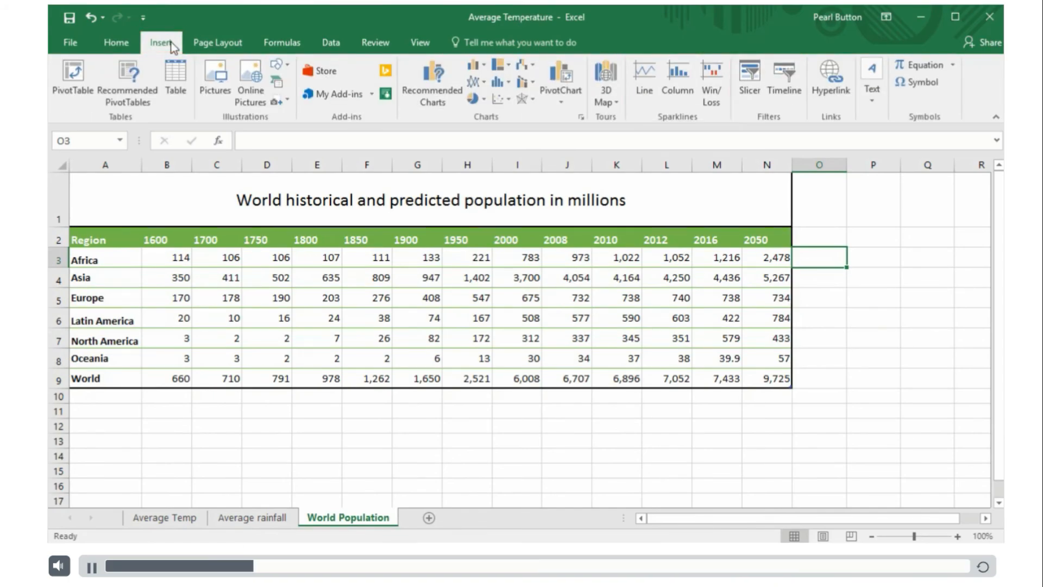
left_click(649, 81)
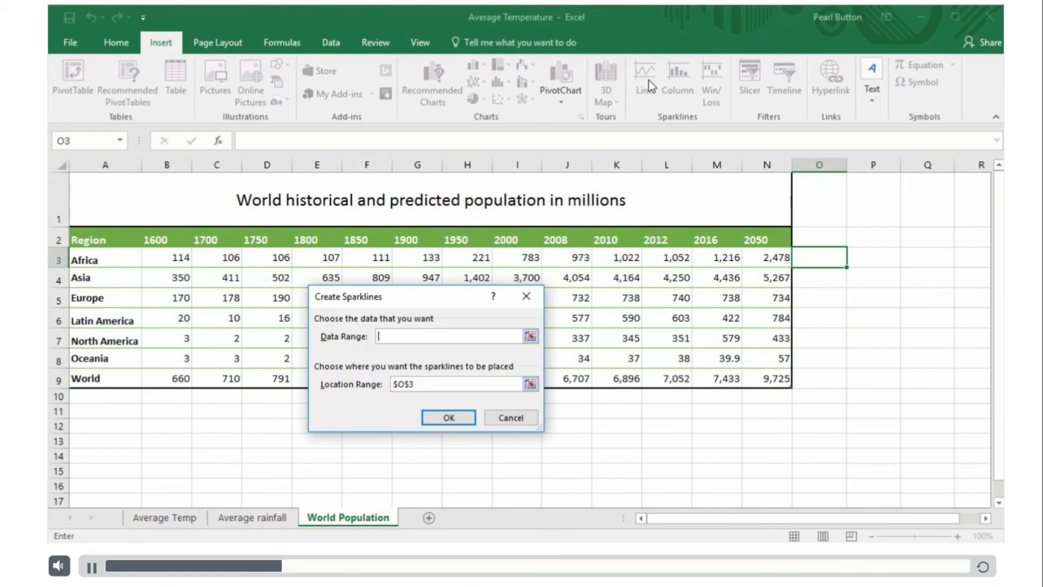
left_click_drag(169, 259, 746, 260)
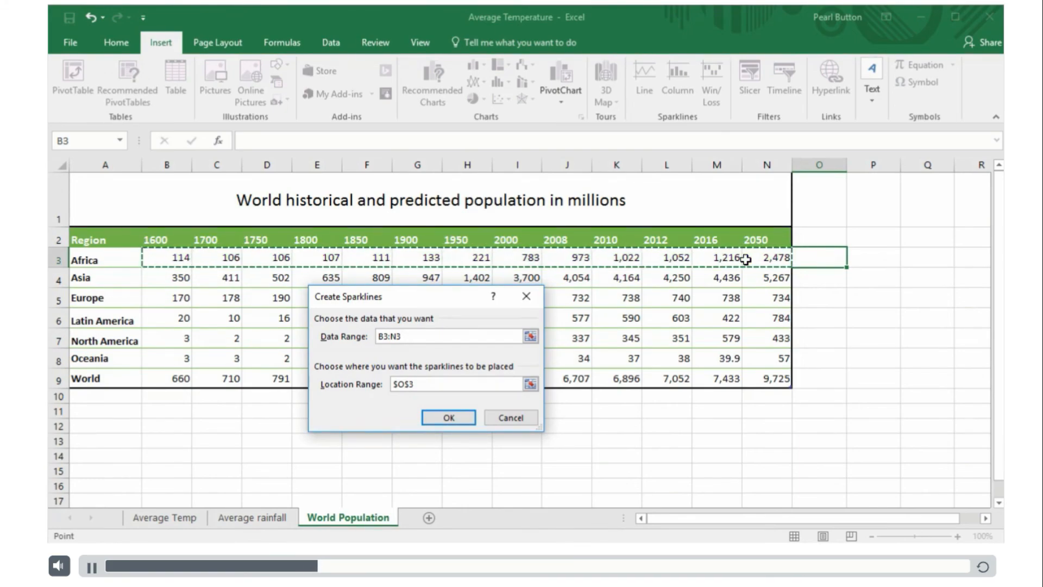
left_click(445, 420)
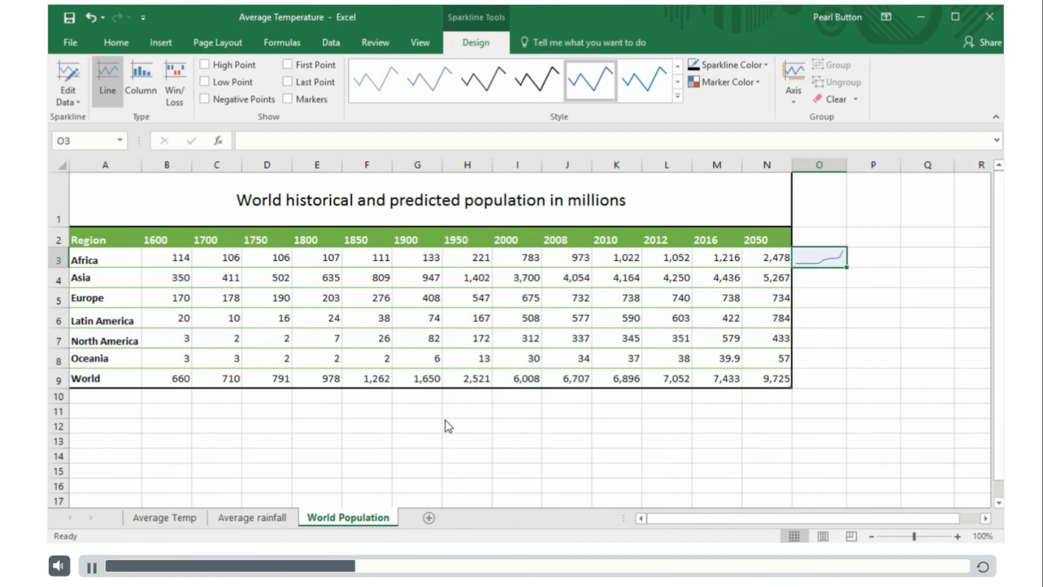
Step: Fill the Africa sparkline down to O9 for the remaining regions and widen column O
left_click_drag(846, 267, 824, 393)
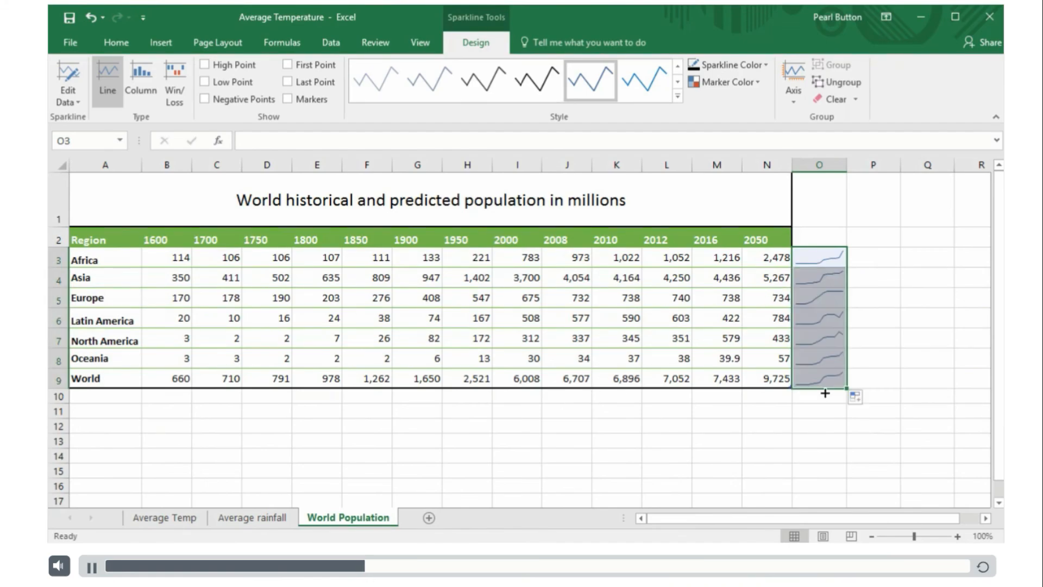
left_click(819, 379)
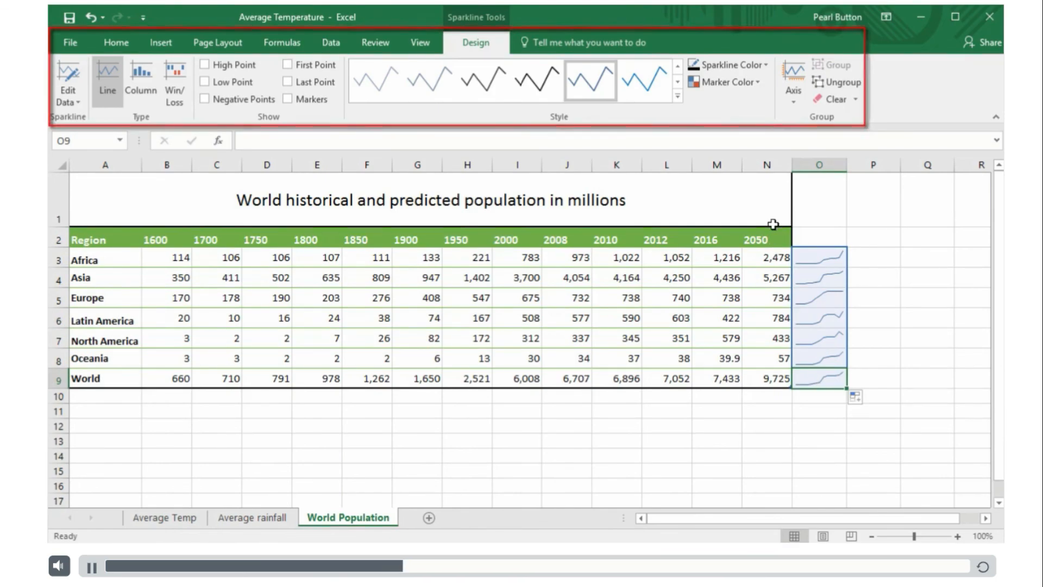
left_click_drag(851, 164, 904, 168)
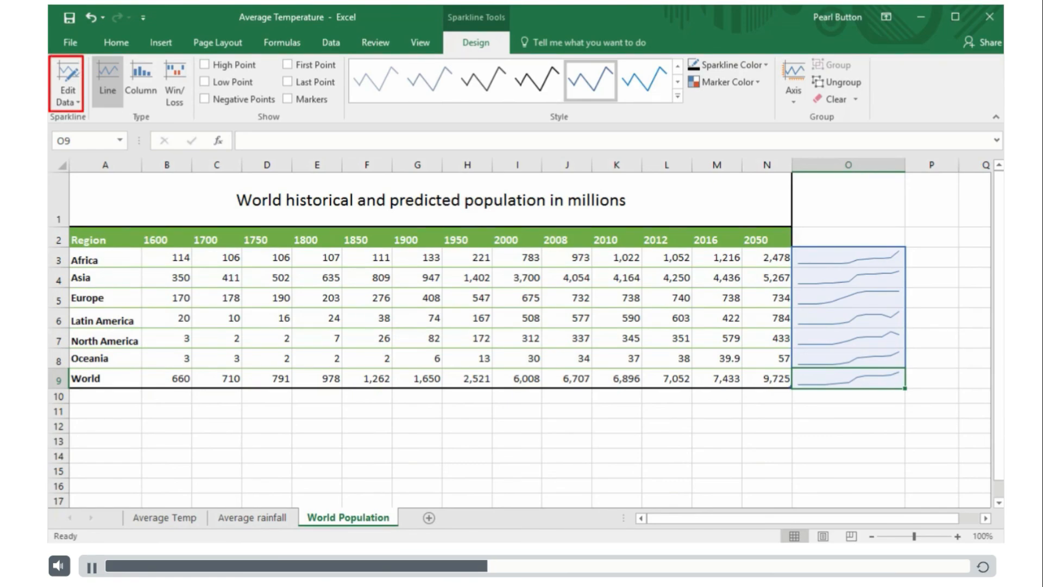
Step: Change the sparkline group's data range to B3:L9 so that the 2016 and 2050 figures are excluded
left_click(60, 97)
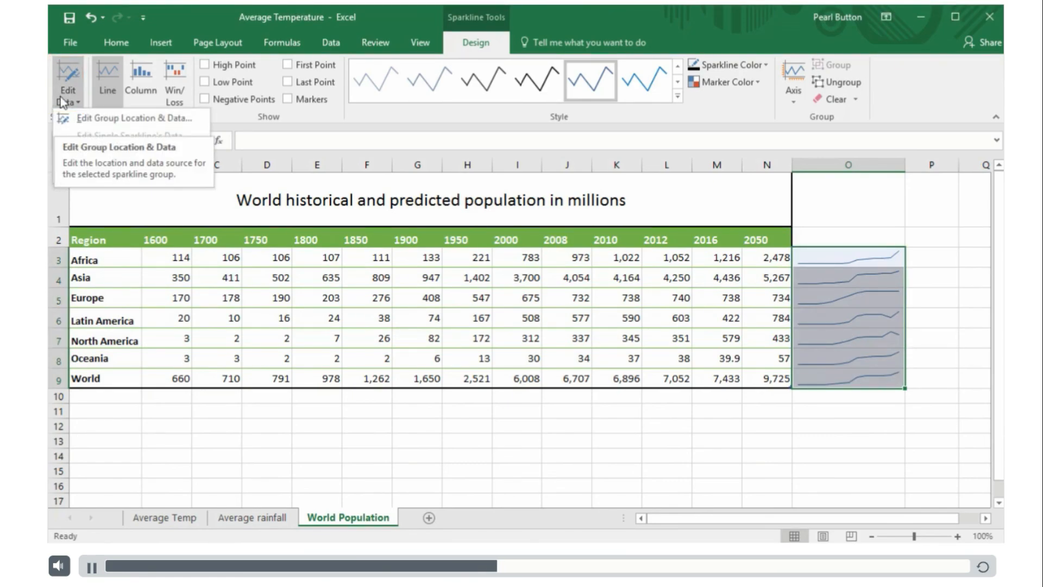
left_click(86, 116)
left_click(403, 335)
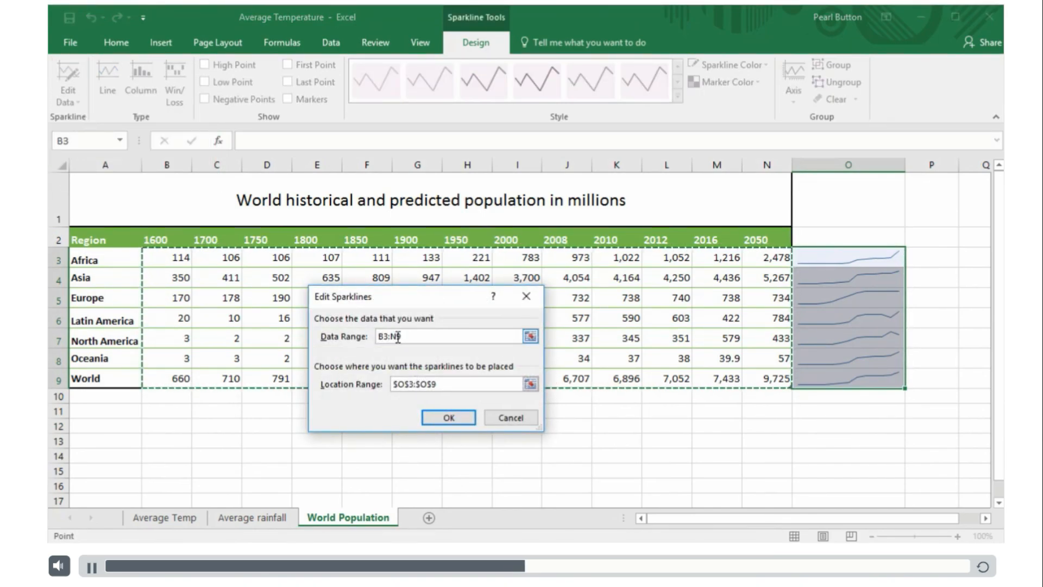
left_click(394, 336)
key("BackSpace")
type("L")
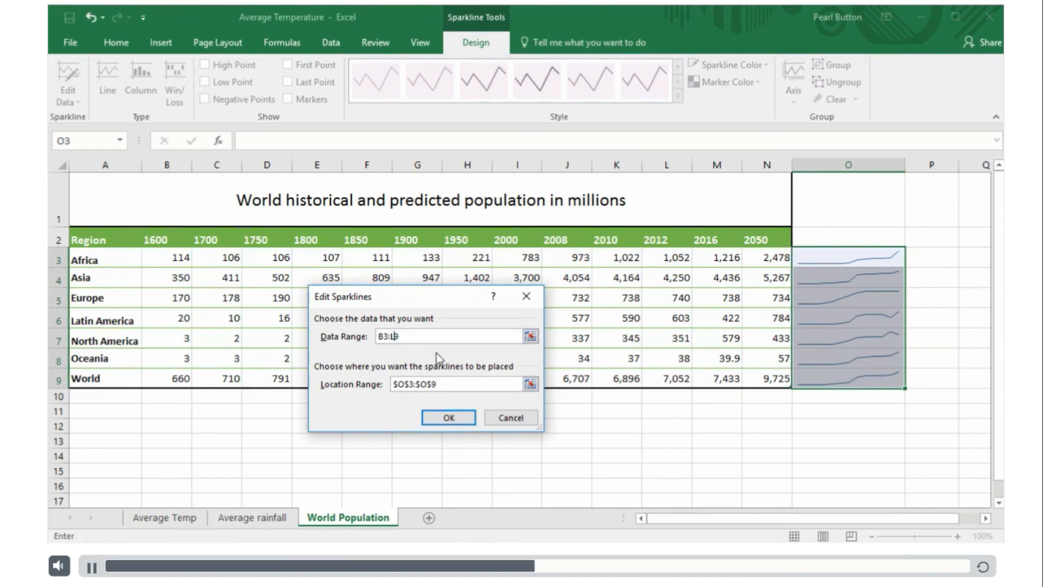
left_click(446, 417)
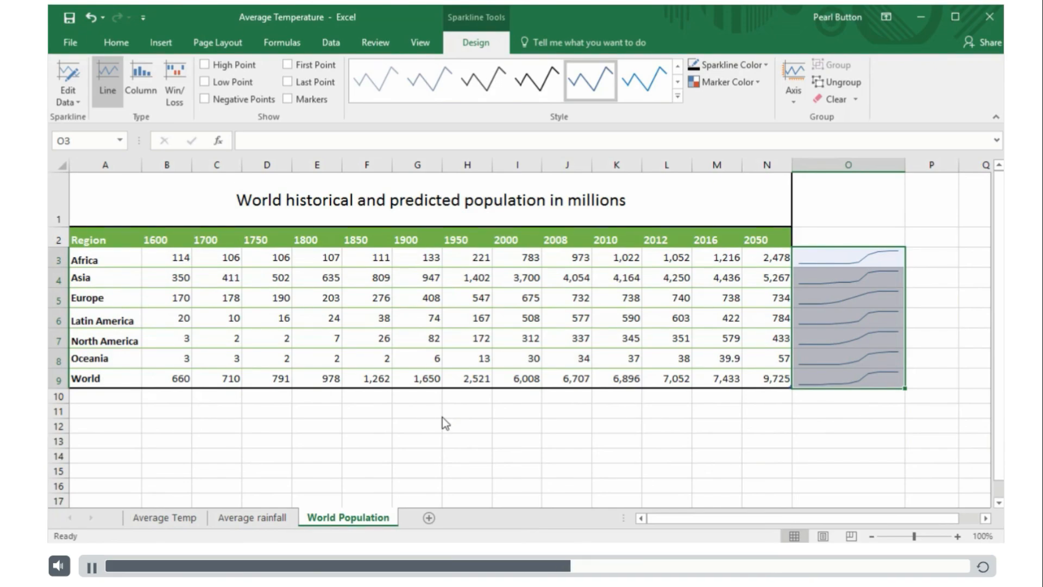
Step: Try the Column and Win/Loss types on the sparklines and switch them back to Line
left_click(136, 80)
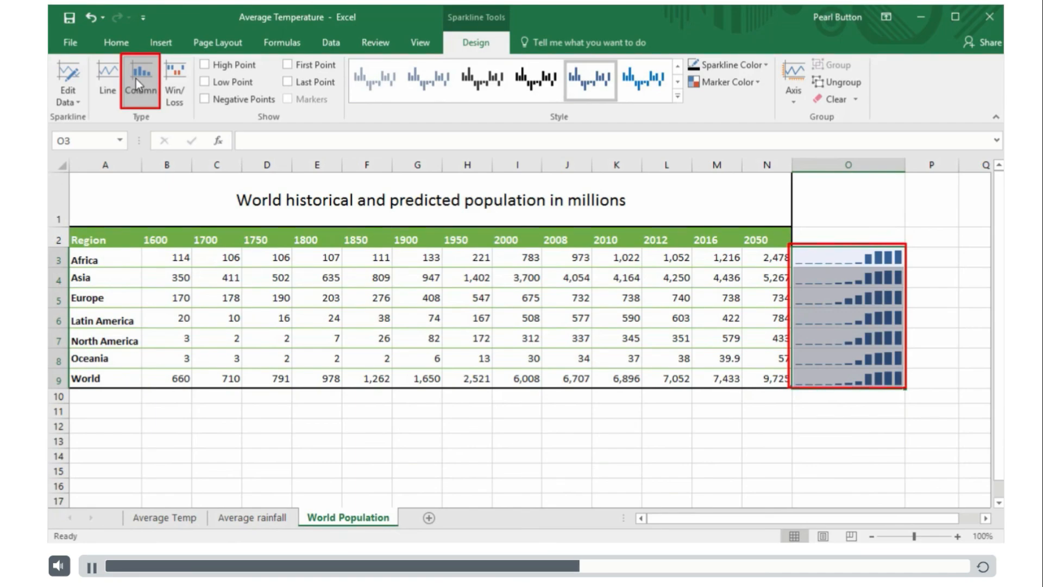
left_click(172, 76)
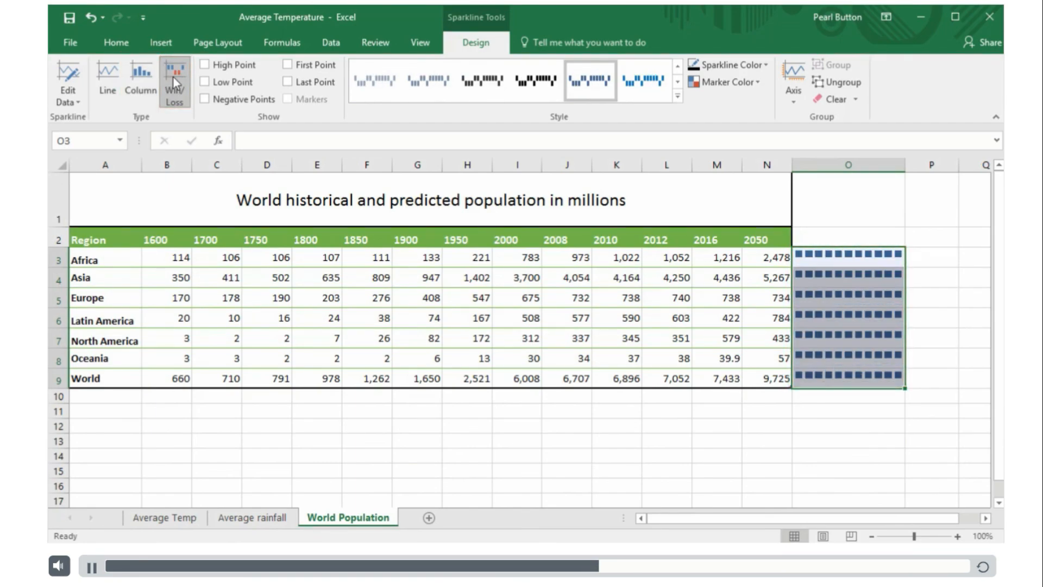
left_click(112, 78)
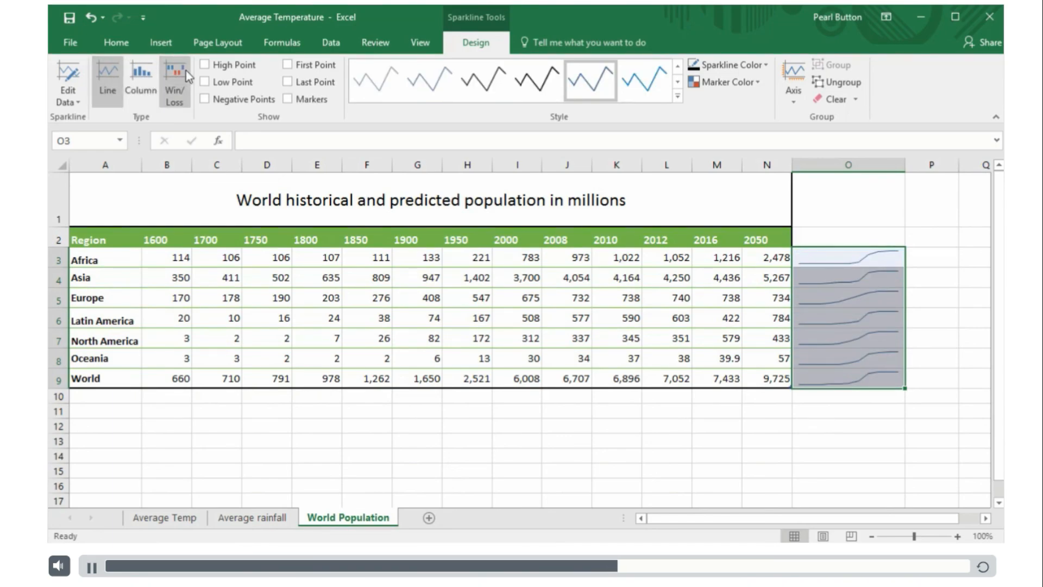
Step: Mark the High Point and Low Point on the sparklines, trying Negative Points on and off
left_click(205, 65)
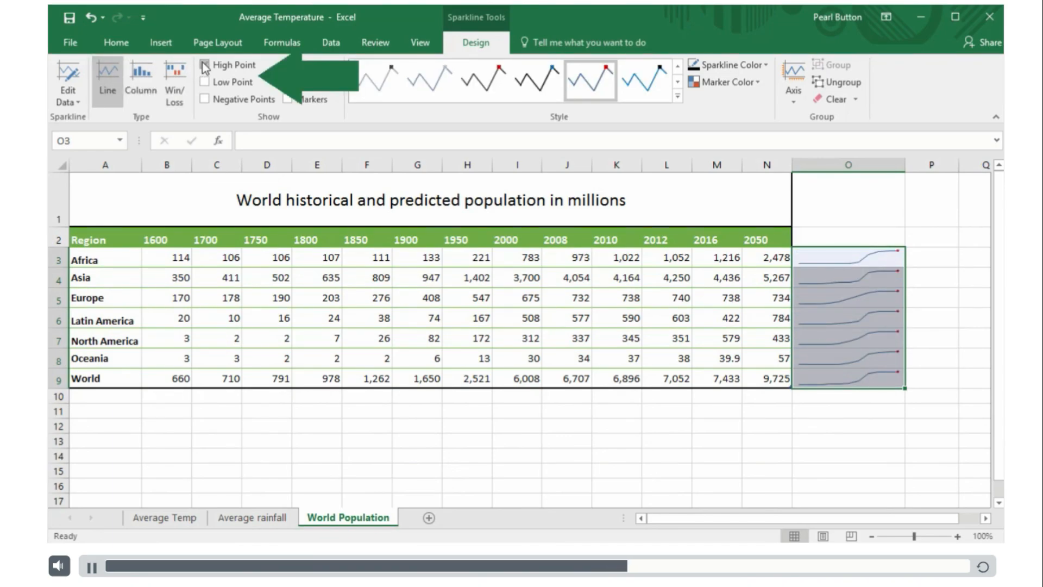
left_click(205, 82)
left_click(204, 100)
left_click(204, 100)
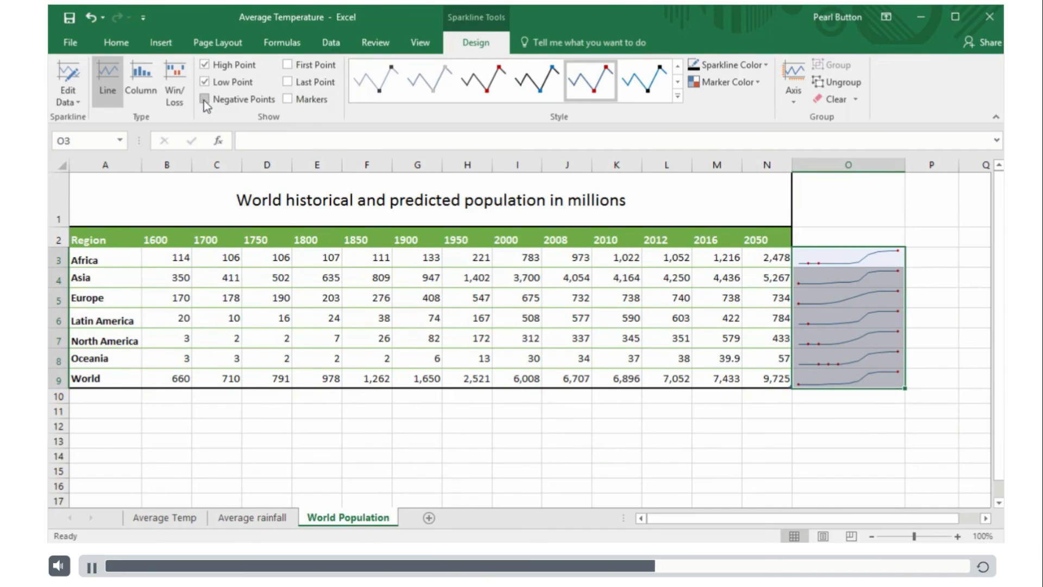
Step: Try the First Point, Last Point and Markers options on the sparklines, switching each one off again
left_click(287, 65)
left_click(286, 66)
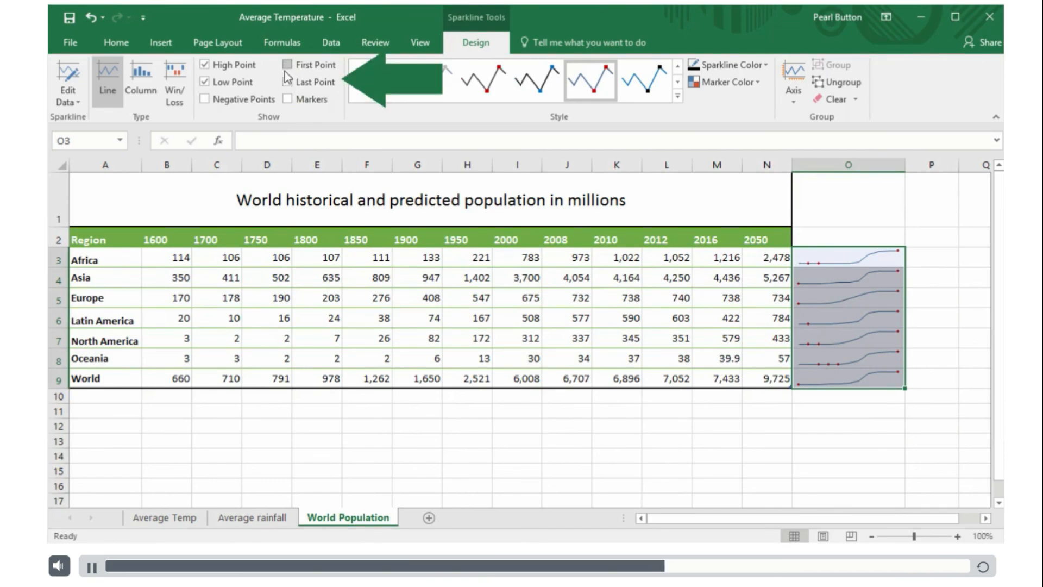
left_click(288, 82)
left_click(288, 83)
left_click(288, 101)
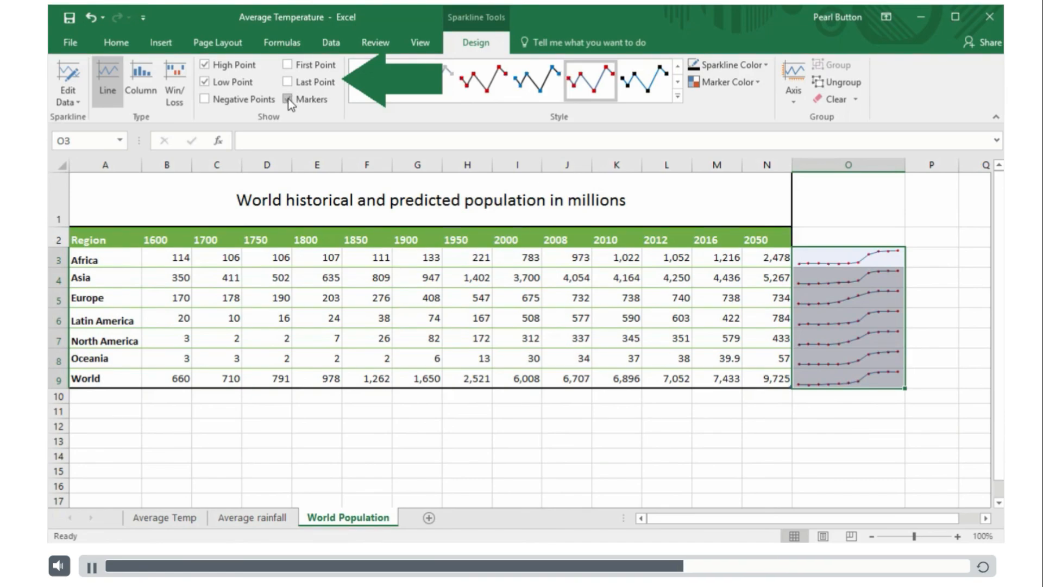
left_click(288, 100)
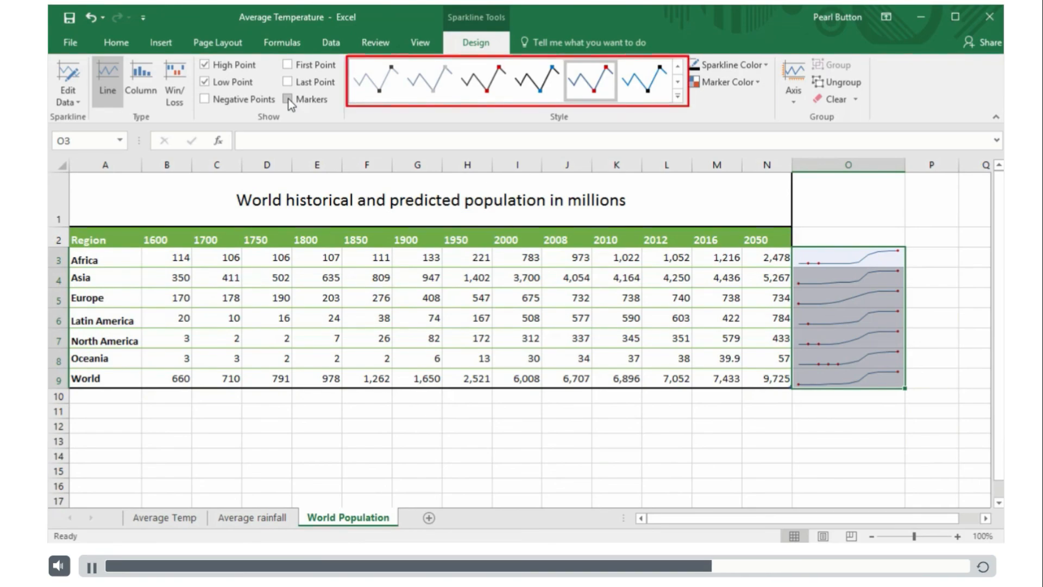
Step: Apply the green sparkline style with red low points to the group and select the World sparkline in O9
left_click(677, 96)
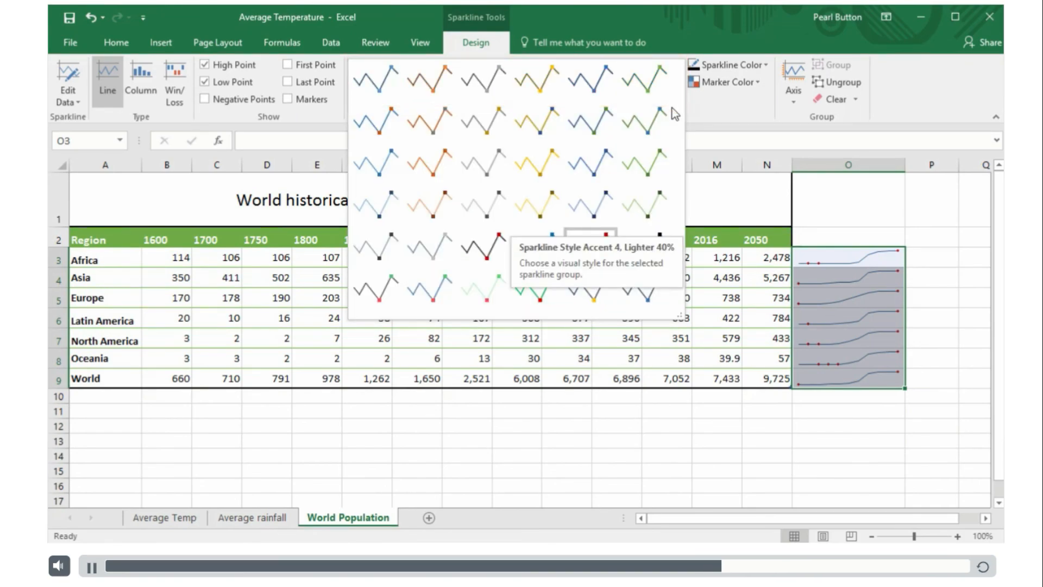
left_click(554, 286)
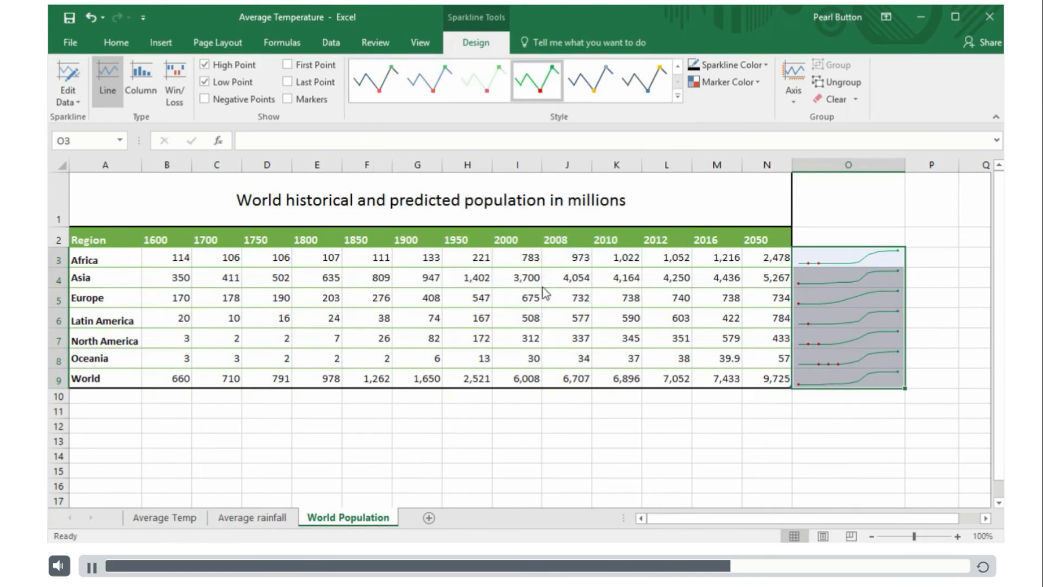
left_click(849, 373)
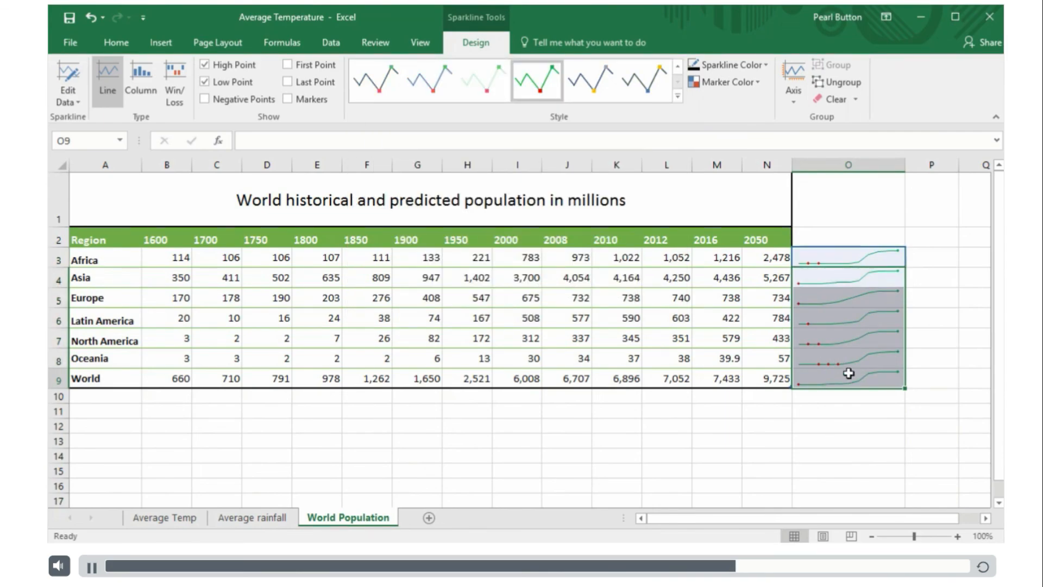
Step: Review the sparkline color and marker color options available for the sparkline group
left_click(760, 65)
left_click(762, 65)
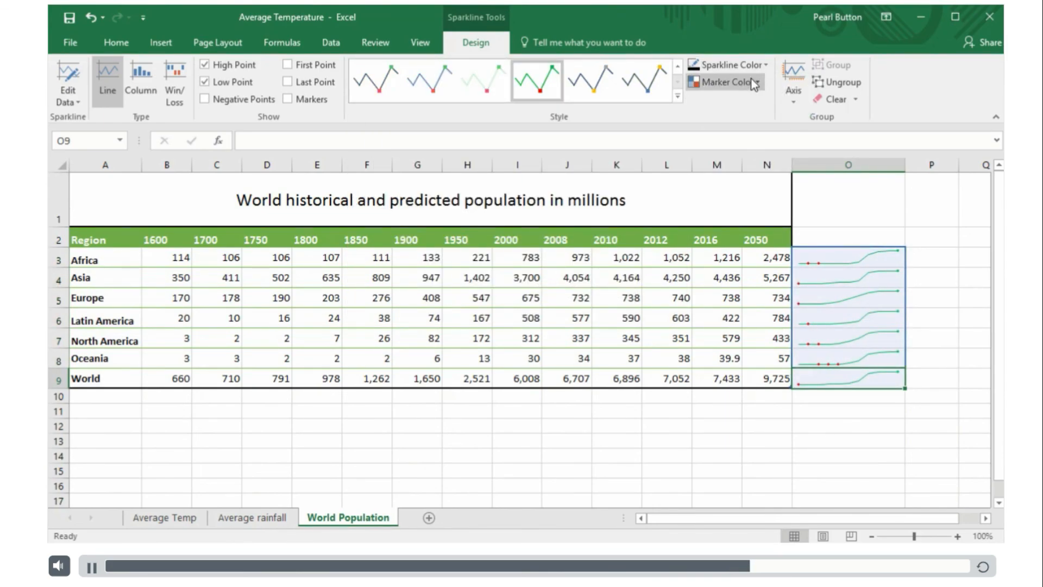
left_click(754, 83)
left_click(754, 83)
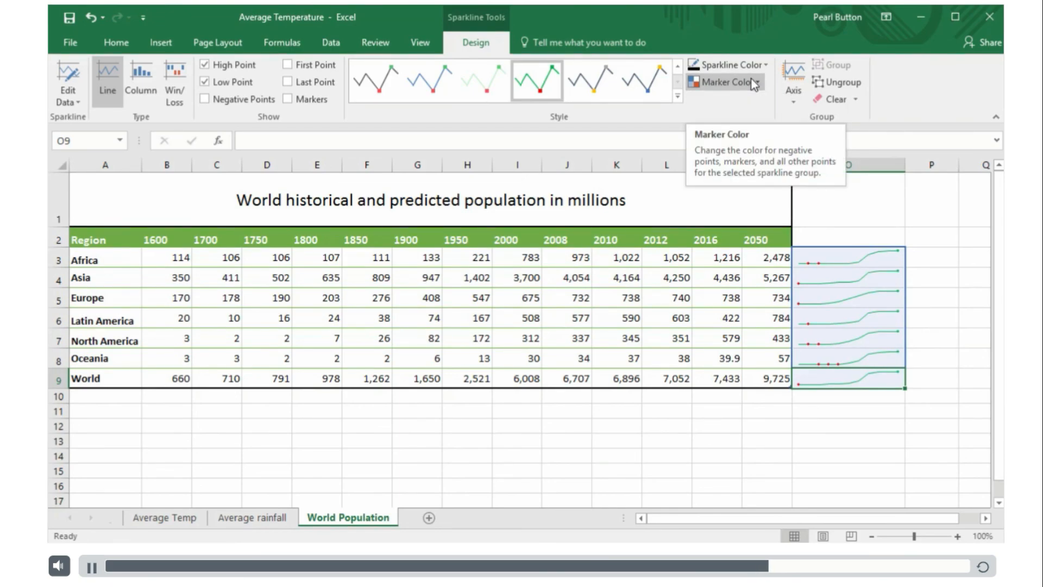
Step: Ungroup the World sparkline in O9 and recolor its line orange-red
left_click(847, 84)
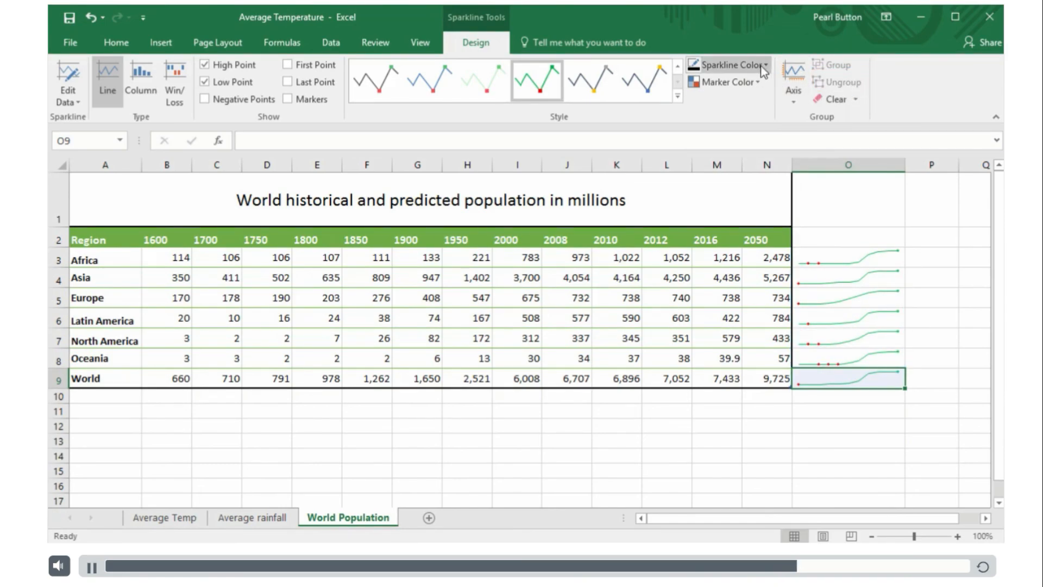
left_click(731, 65)
left_click(758, 137)
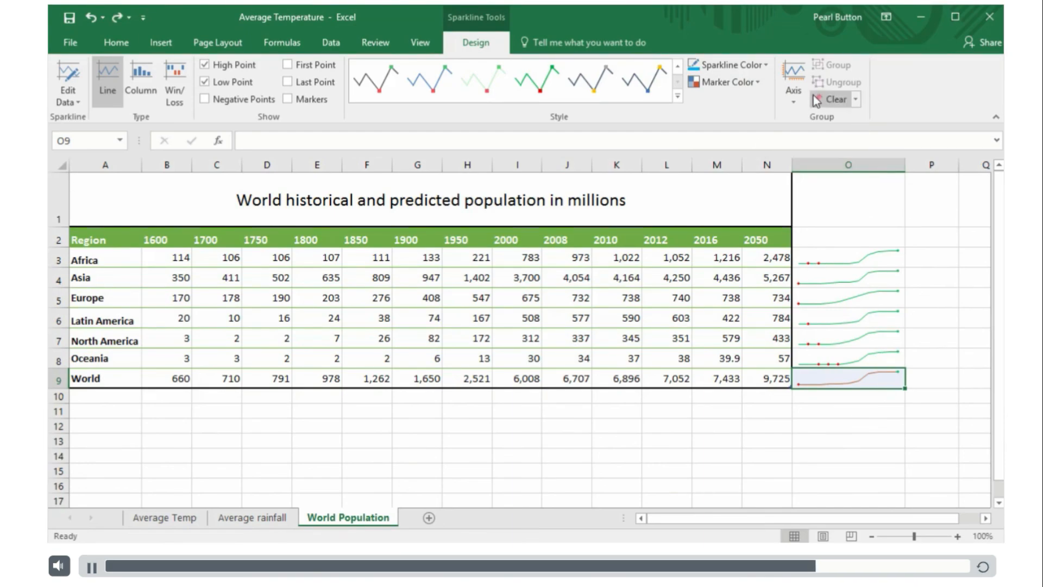
Step: Set all sparklines in O3:O9 to Plot Data Right-to-Left
left_click(796, 95)
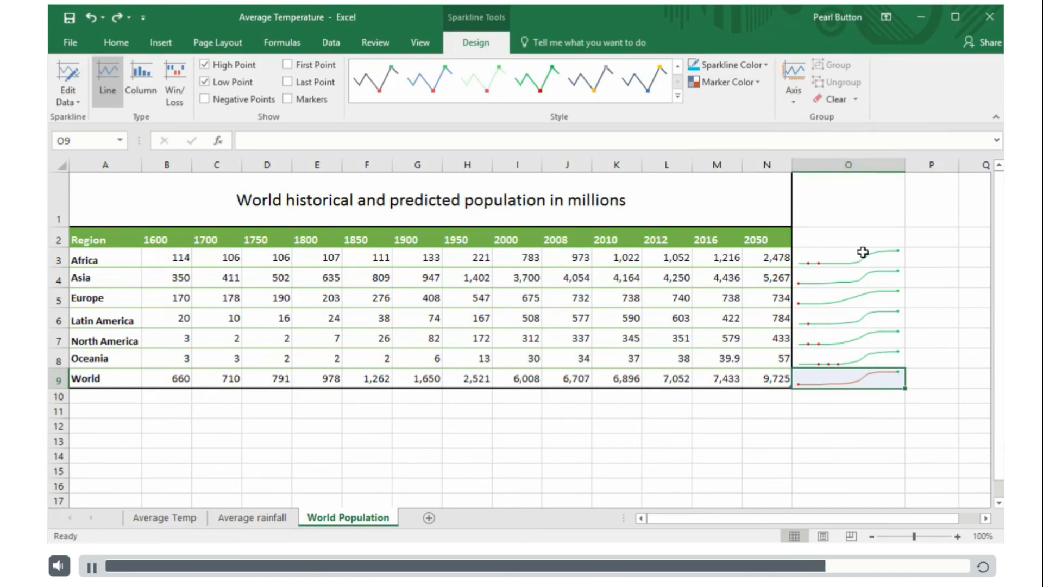
left_click_drag(862, 255, 824, 379)
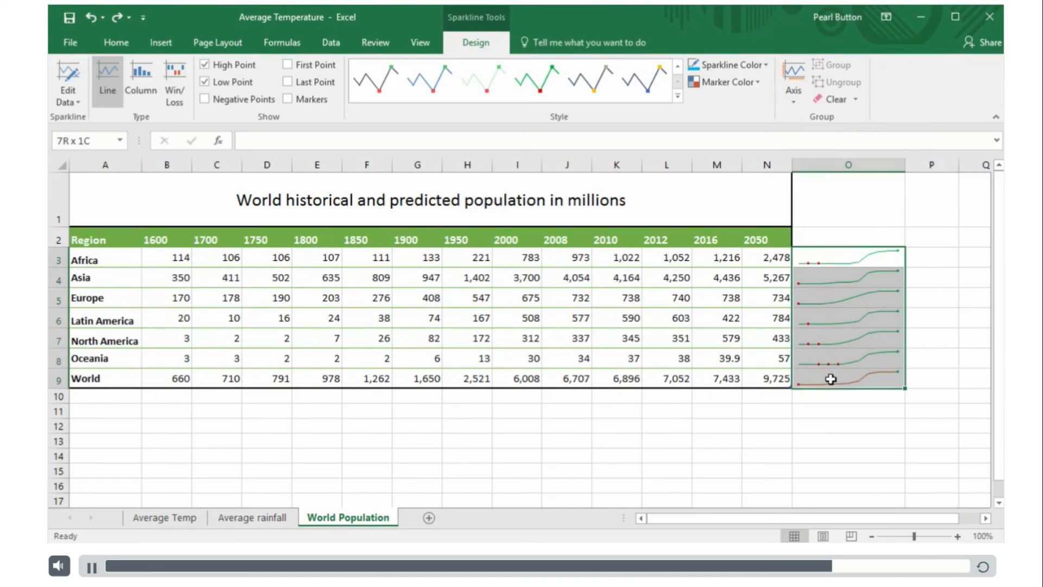
left_click(796, 97)
left_click(816, 191)
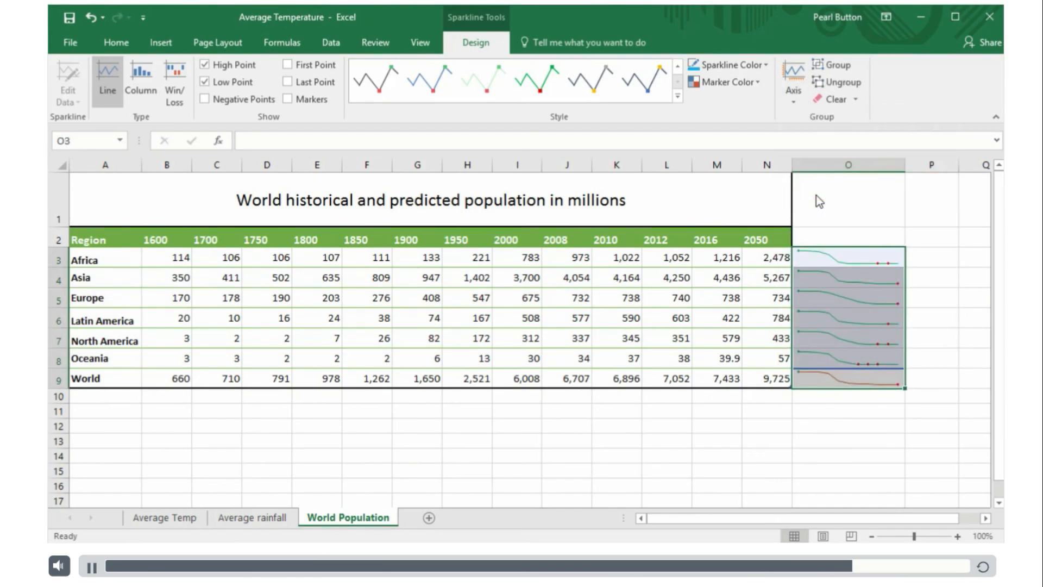
Step: Check the sparkline axis options and clear all the sparklines from O3:O9
left_click(798, 97)
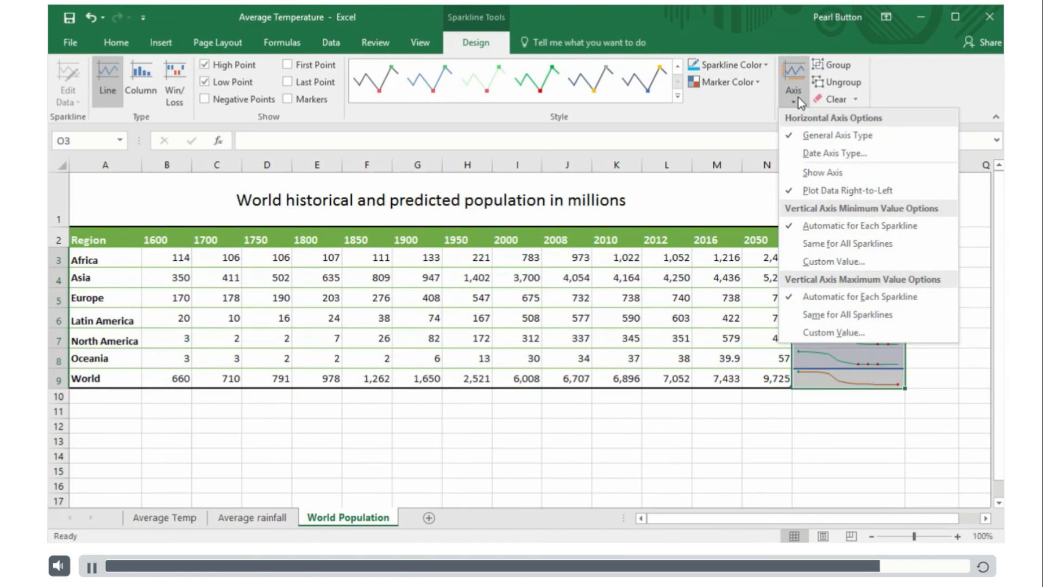
left_click(798, 97)
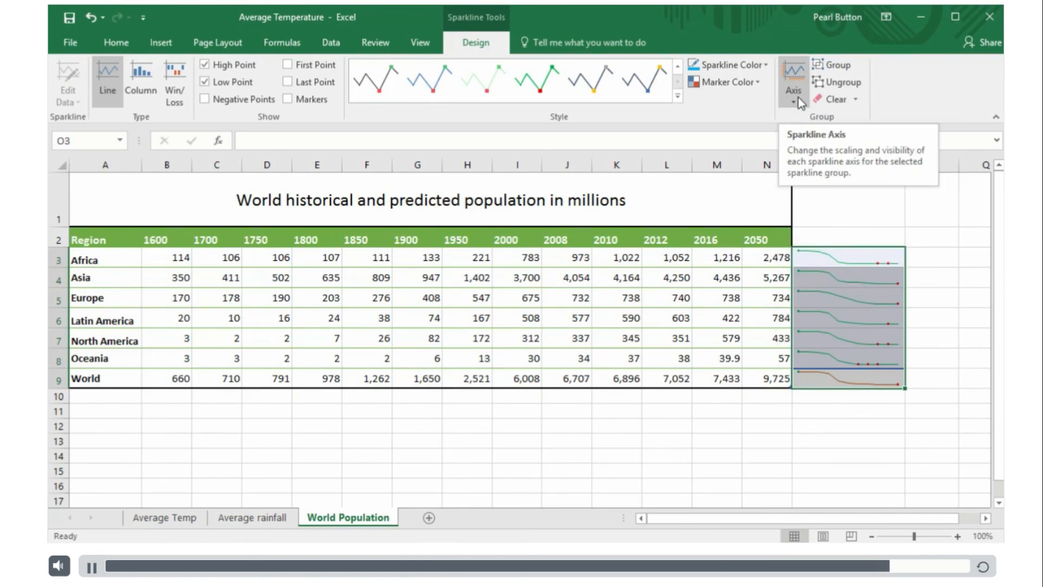
left_click(856, 100)
left_click(857, 127)
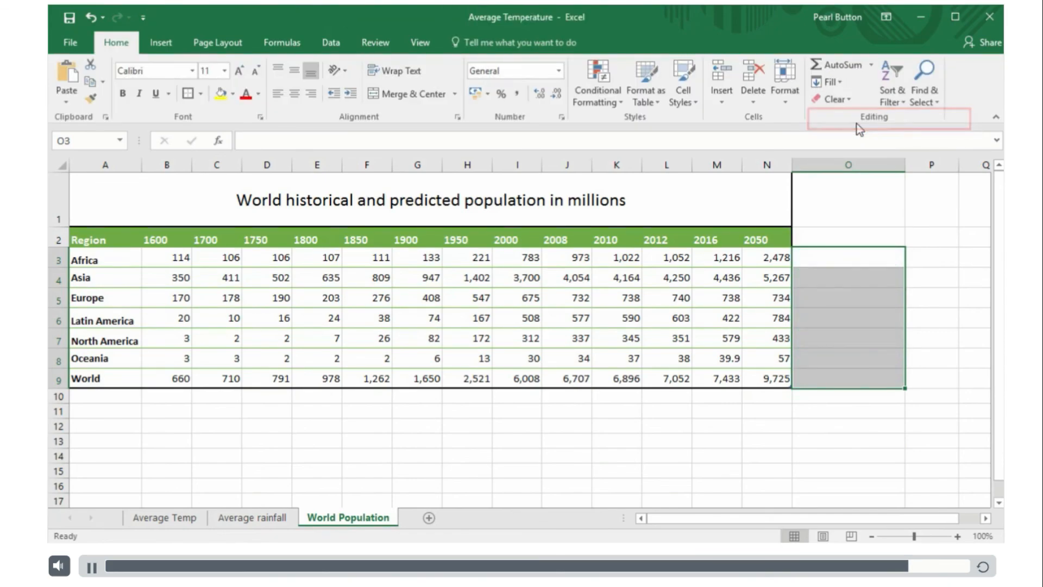
Step: Continue past the end-of-lesson screen to finish the course
left_click(777, 259)
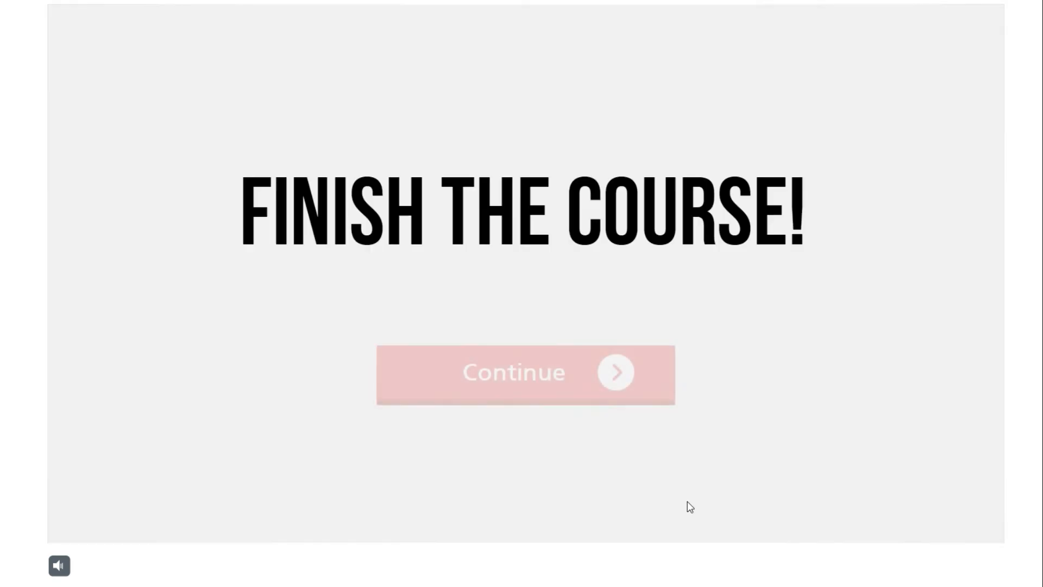
left_click(567, 384)
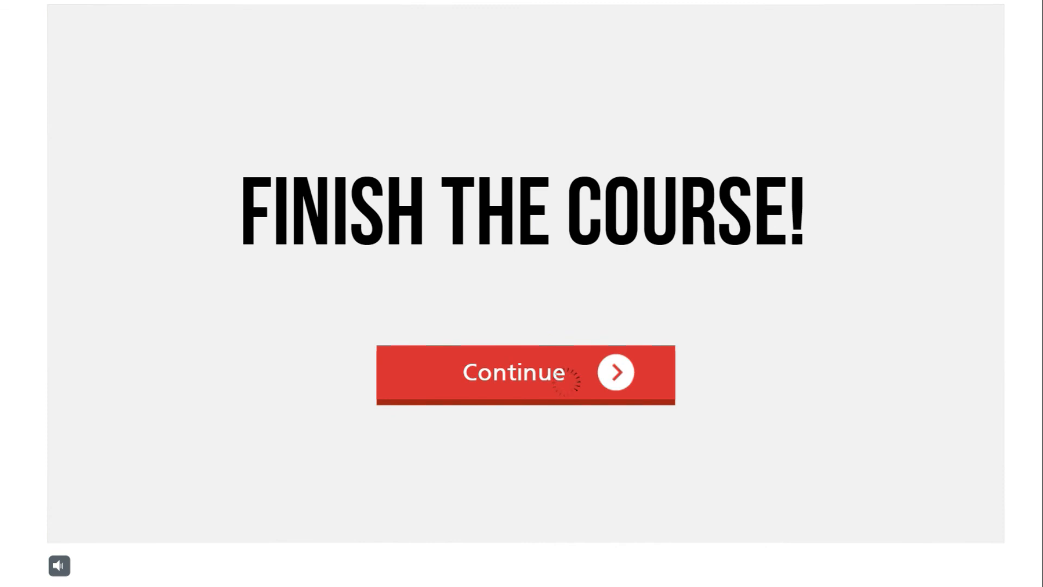